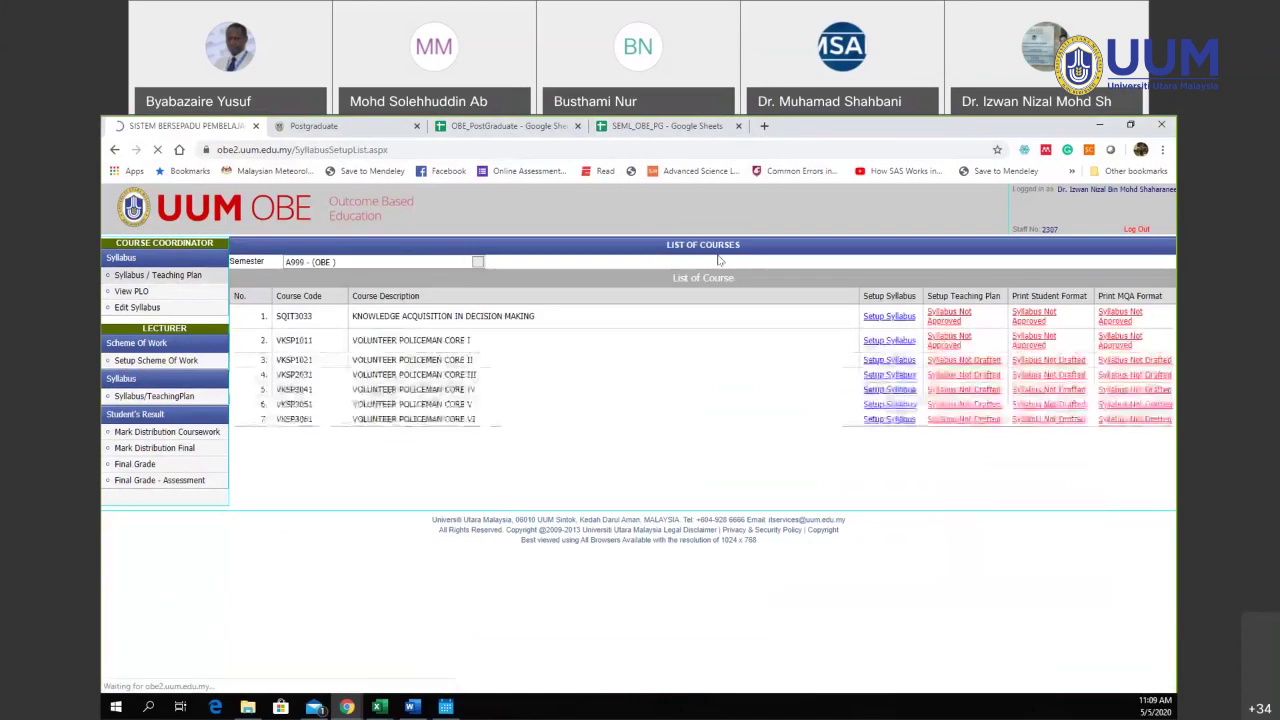
# - Switch the course list to semester G999 and open the teaching plan of SQIT5033 for its SLT setup
pyautogui.click(476, 263)
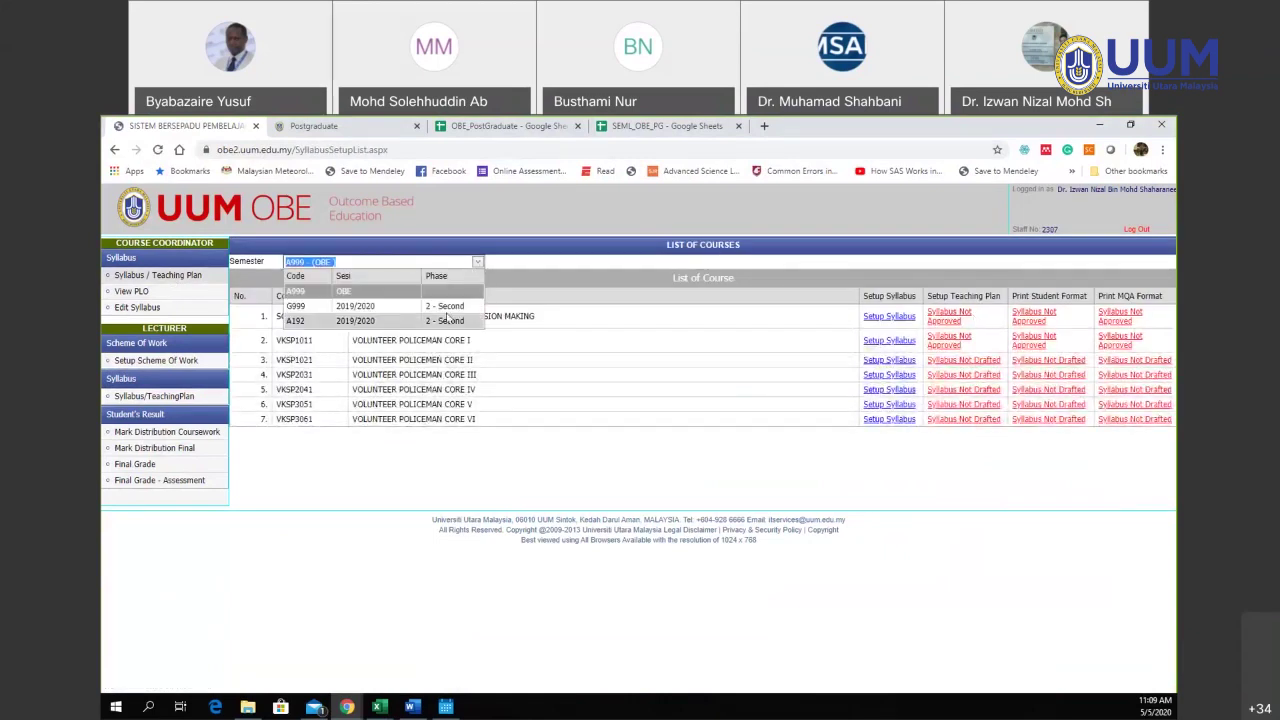
pyautogui.click(440, 306)
pyautogui.click(966, 317)
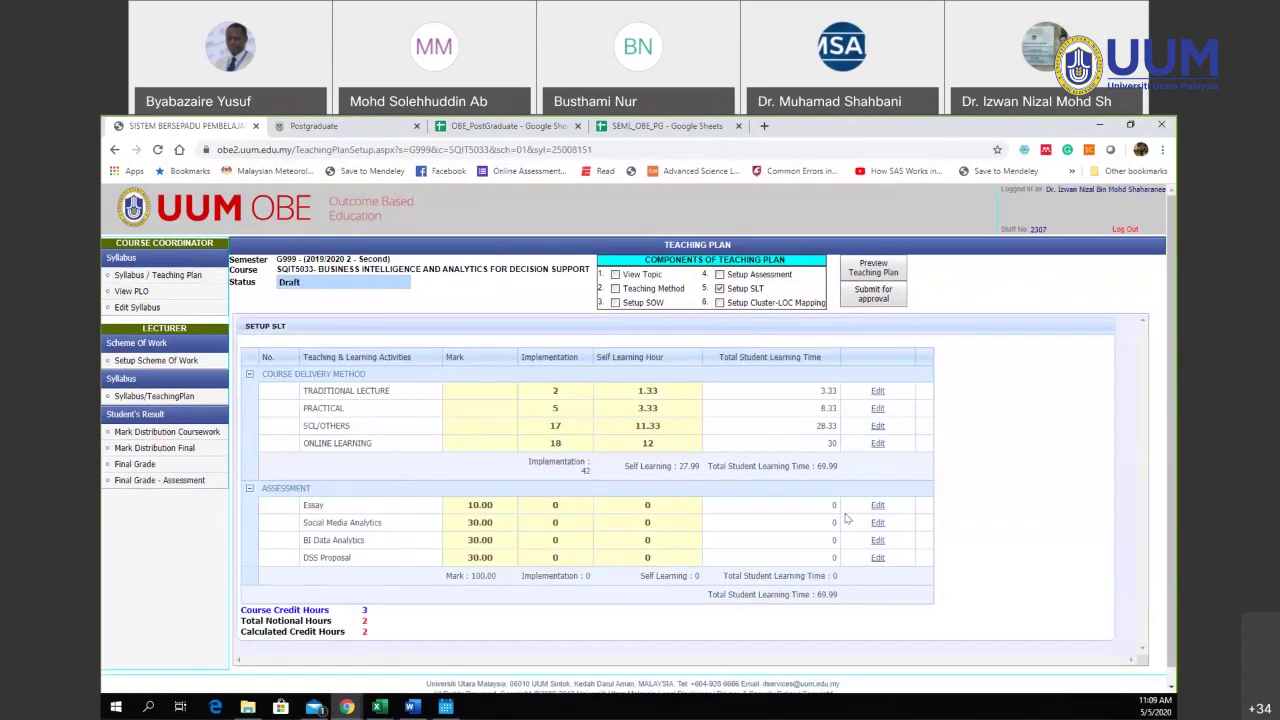
# - With the Excel SLT sheet alongside, set the Essay assessment's implementation to 2.40 and self learning to 5.60 hours, and save the row
pyautogui.press('super+Right')
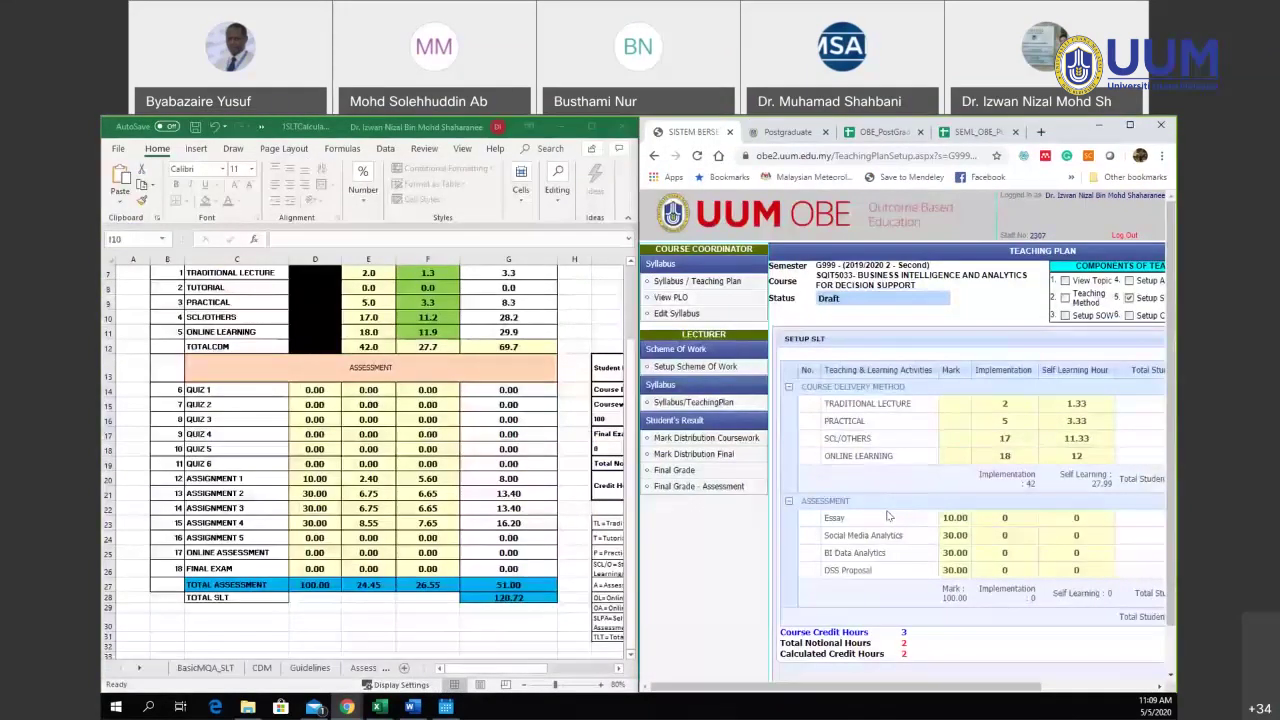
pyautogui.moveTo(860, 688); pyautogui.dragTo(962, 690)
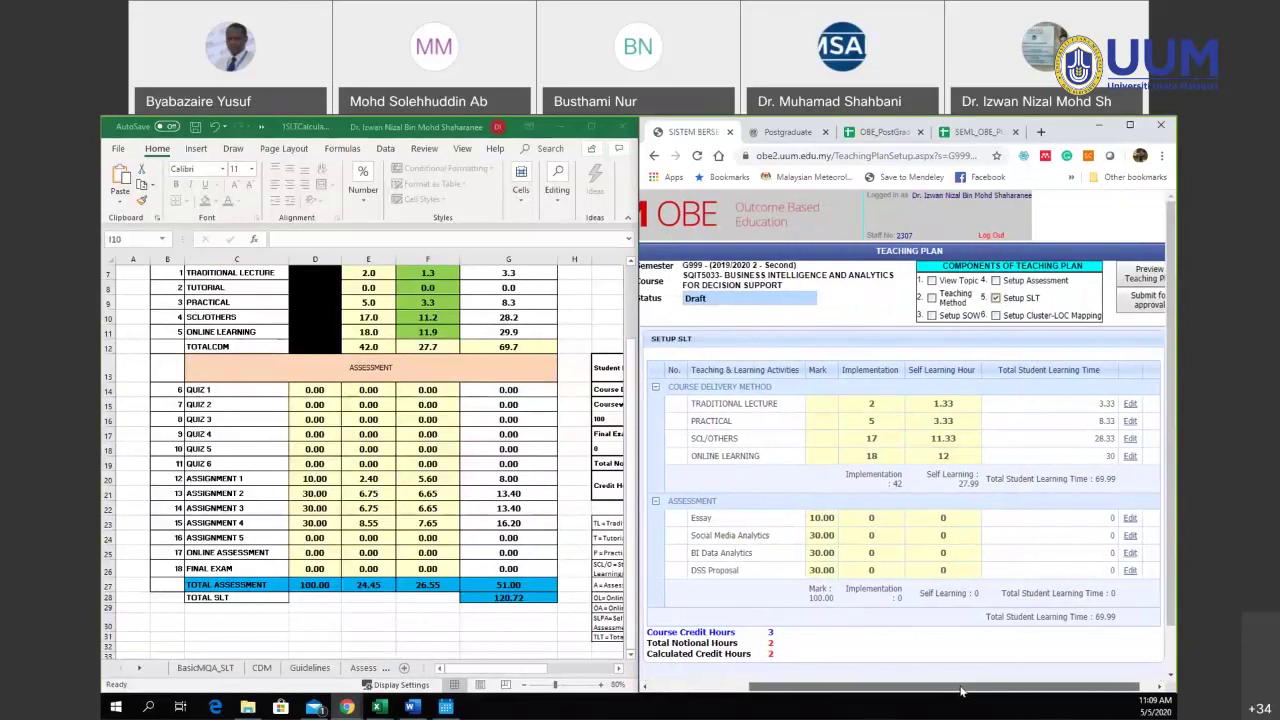
pyautogui.click(1130, 518)
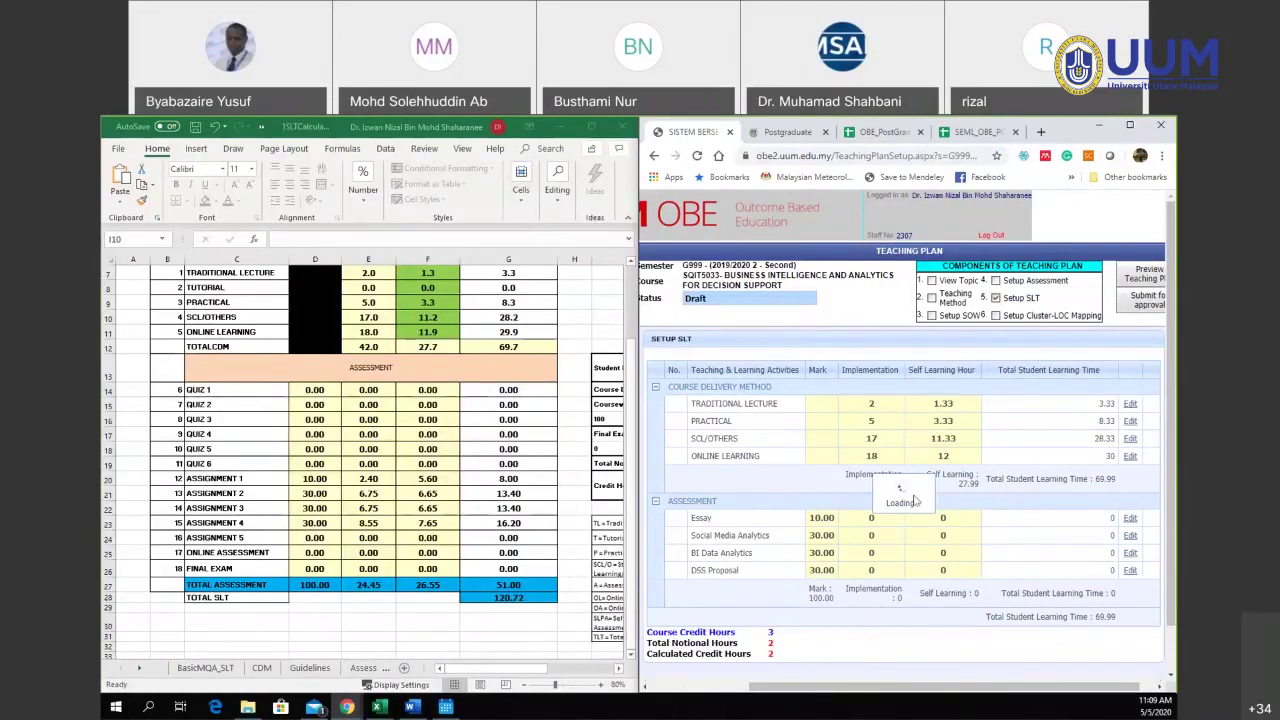
pyautogui.click(1129, 126)
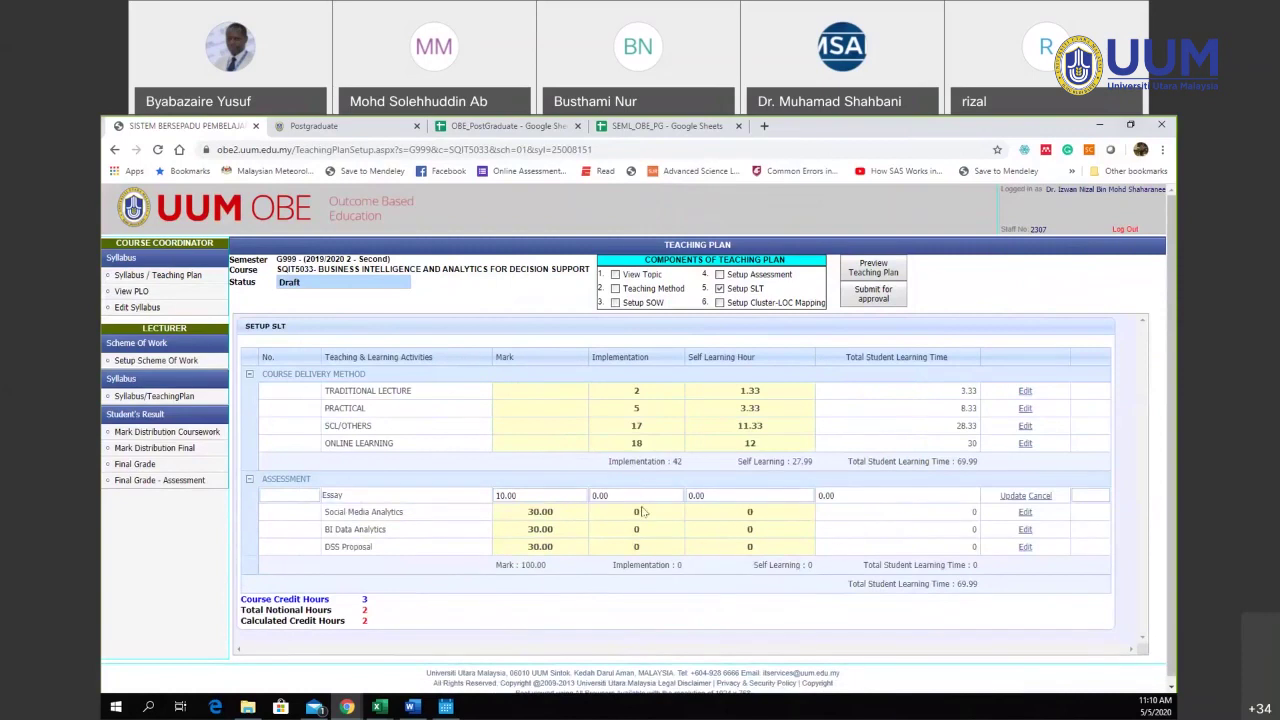
pyautogui.press('super+Down')
pyautogui.write('2.4')
pyautogui.press('Tab')
pyautogui.write('5.60')
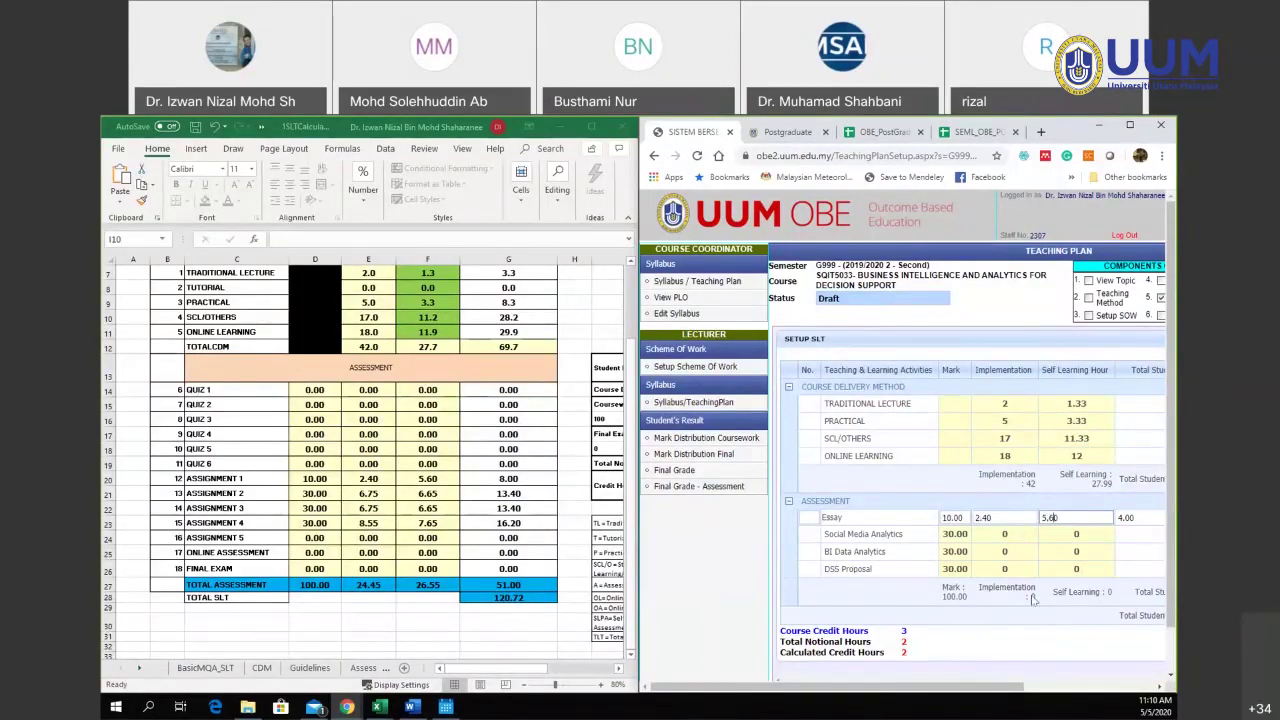
pyautogui.click(987, 690)
pyautogui.moveTo(1000, 690); pyautogui.dragTo(1106, 690)
pyautogui.click(1117, 519)
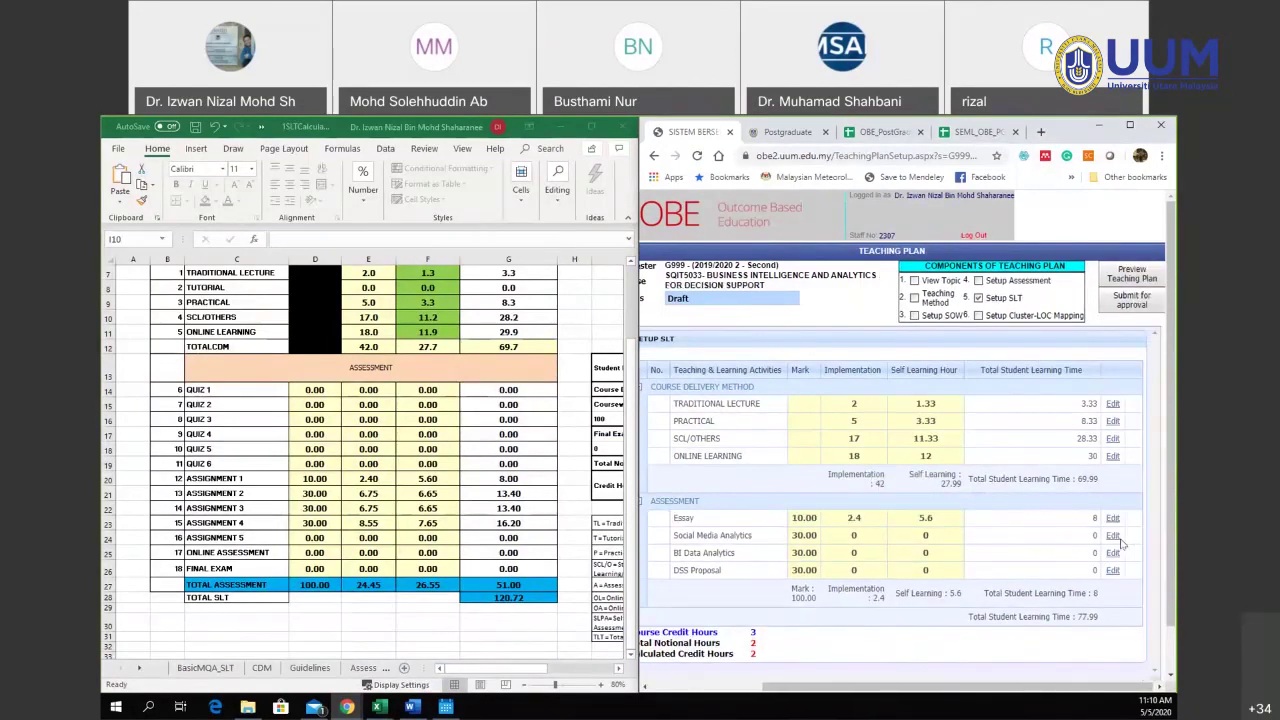
# - Set the Social Media Analytics assessment's implementation to 6.75 and self learning to 6.65 hours, and save the row
pyautogui.click(1113, 536)
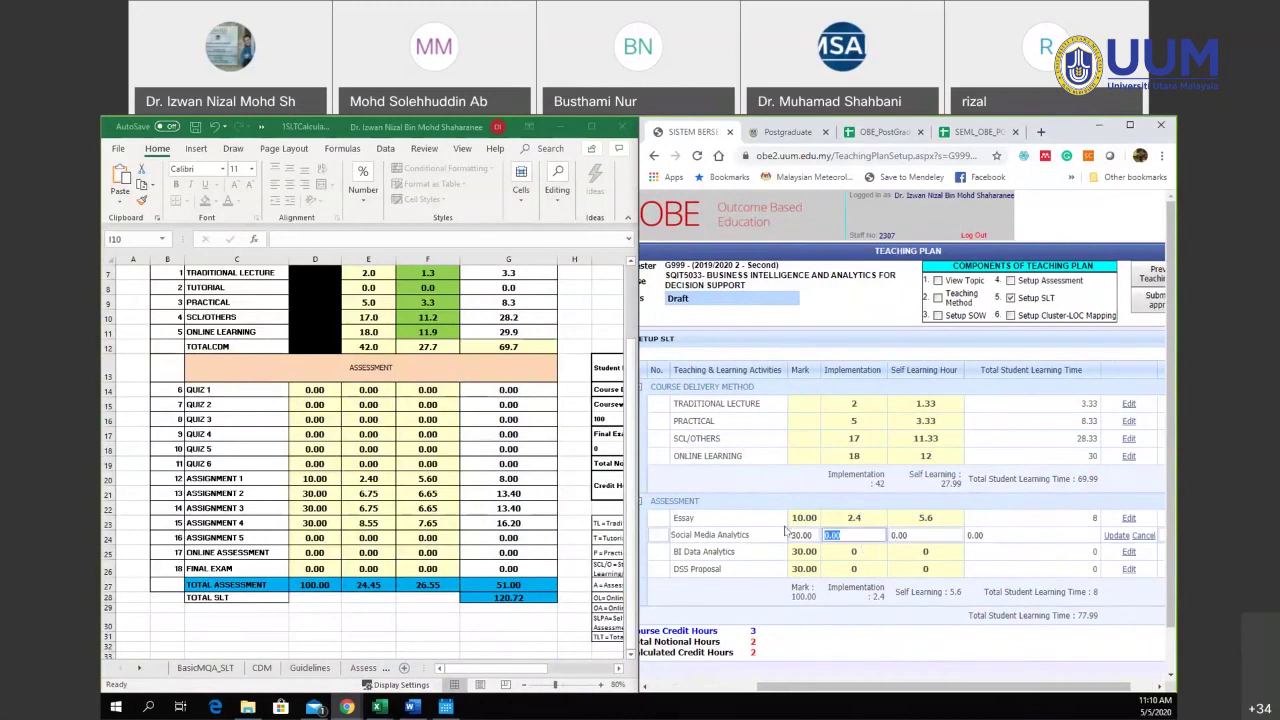
pyautogui.write('6.75')
pyautogui.press('Tab')
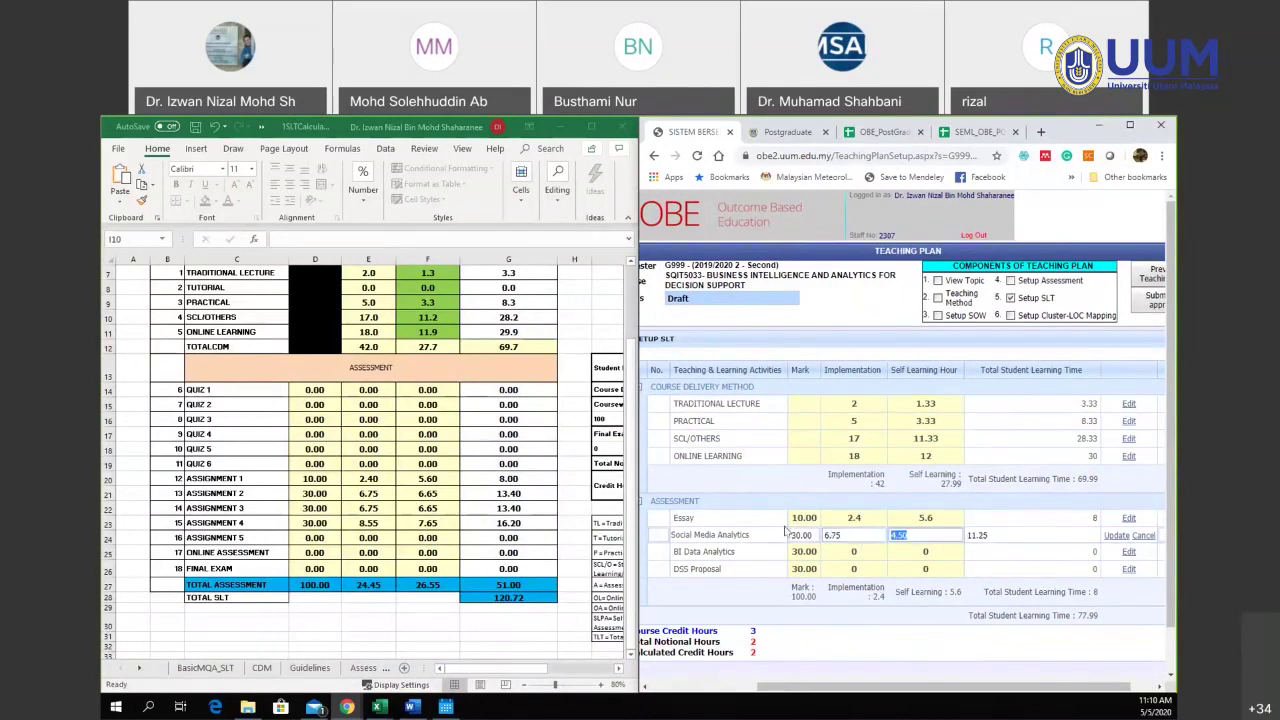
pyautogui.write('6.00')
pyautogui.write('65')
pyautogui.click(1115, 535)
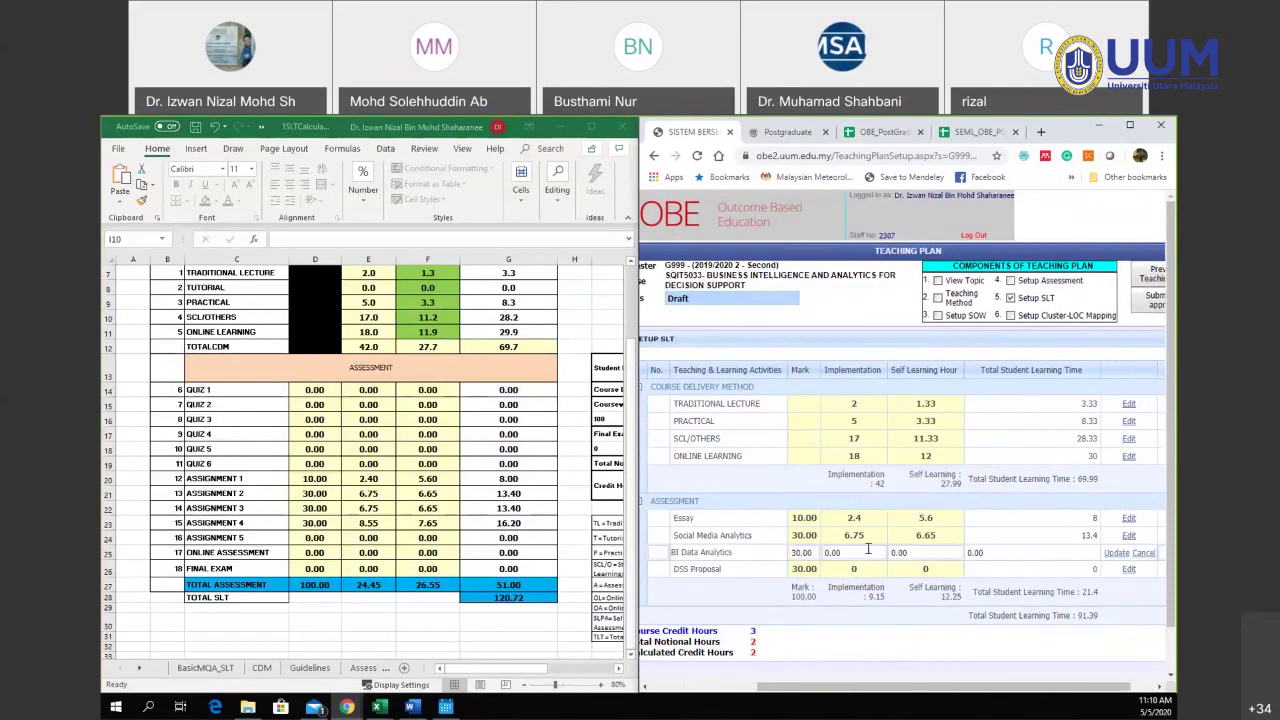
# - Set the BI Data Analytics assessment's implementation to 6.75 and self learning to 6.65 hours, and save the row
pyautogui.write('6.75')
pyautogui.press('Tab')
pyautogui.write('6.65')
pyautogui.click(1124, 556)
pyautogui.click(1118, 555)
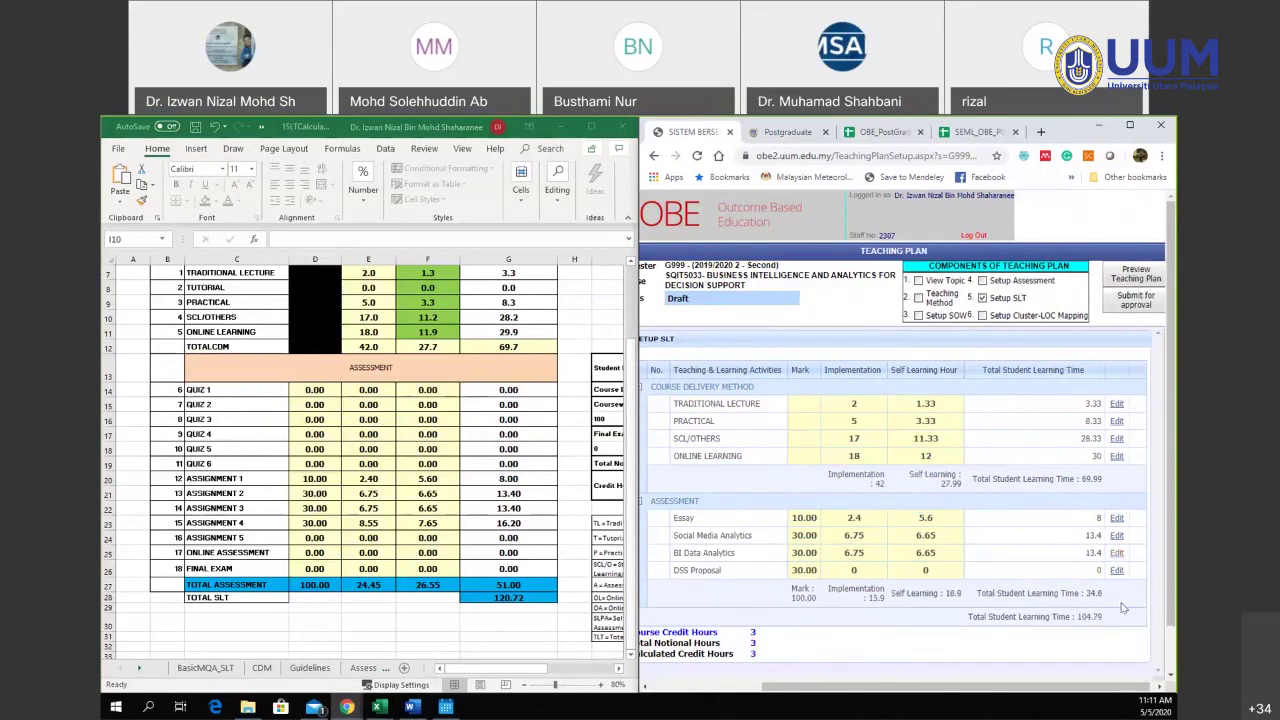
# - Set the DSS Proposal assessment's implementation to 8.55 and self learning to 7.65 hours, and save the row
pyautogui.click(1118, 571)
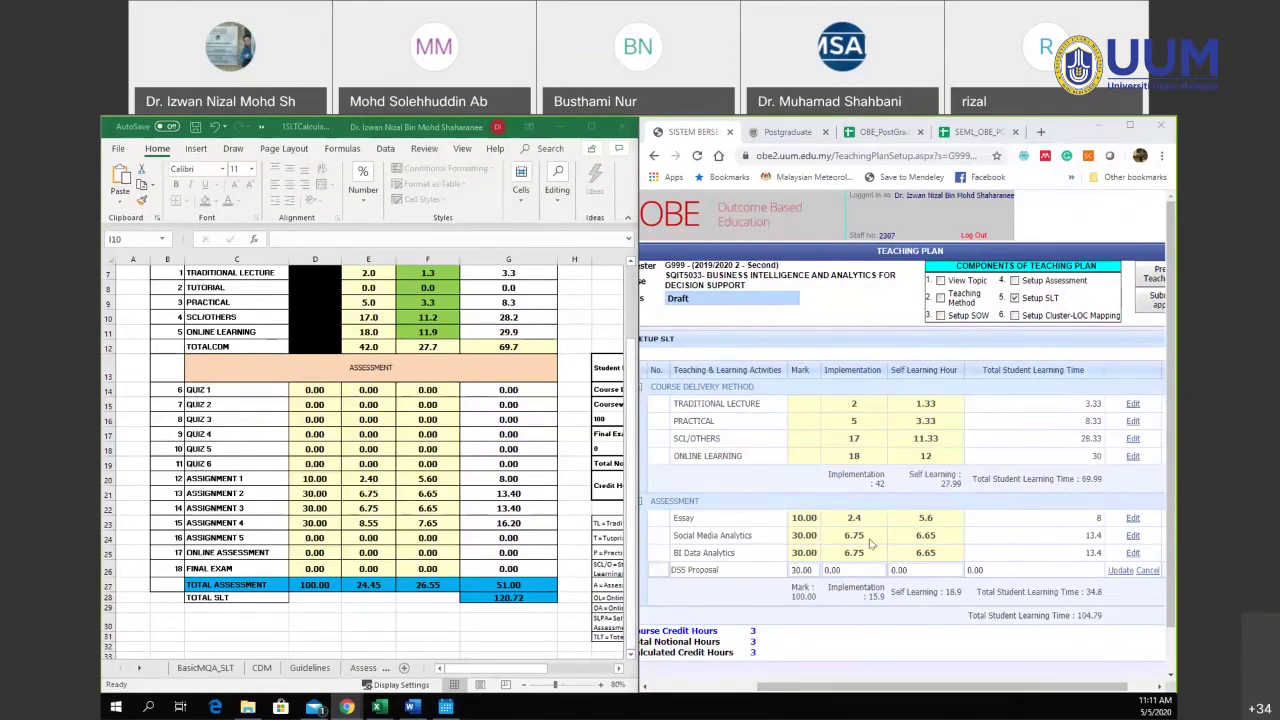
pyautogui.click(848, 569)
pyautogui.write('8.55')
pyautogui.press('Tab')
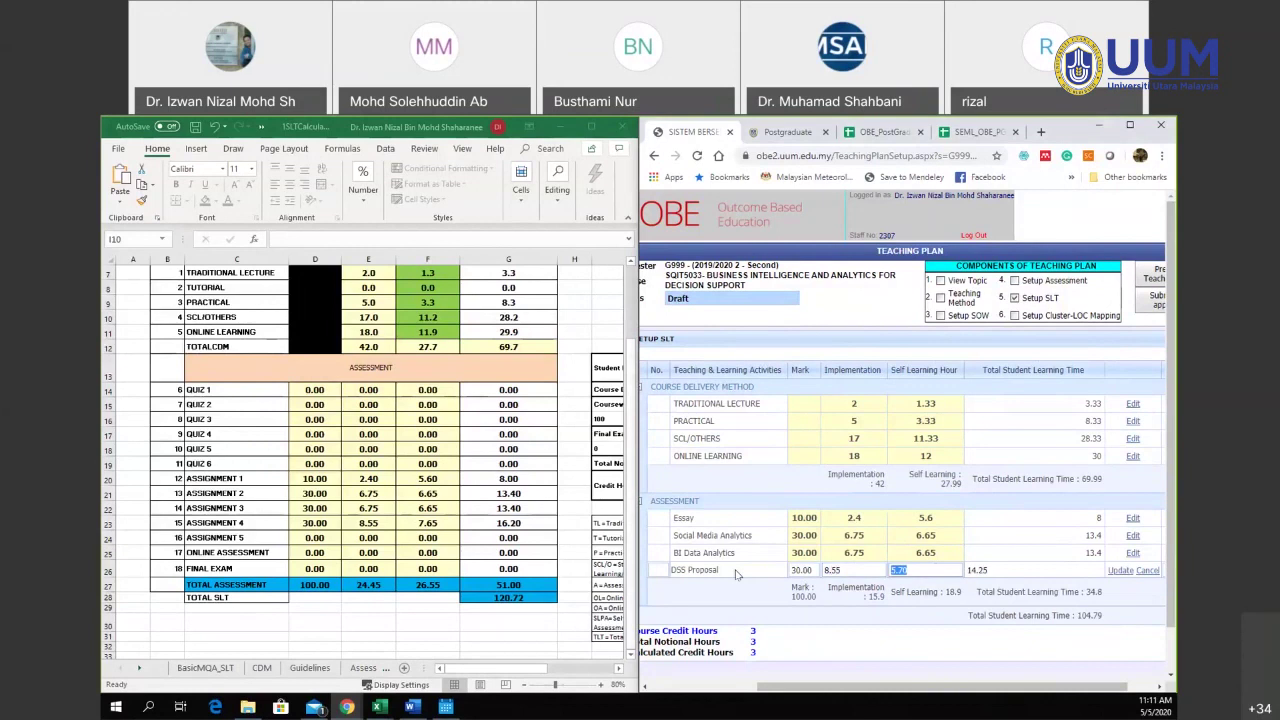
pyautogui.write('7.00')
pyautogui.press('BackSpace')
pyautogui.write('5')
pyautogui.click(1119, 571)
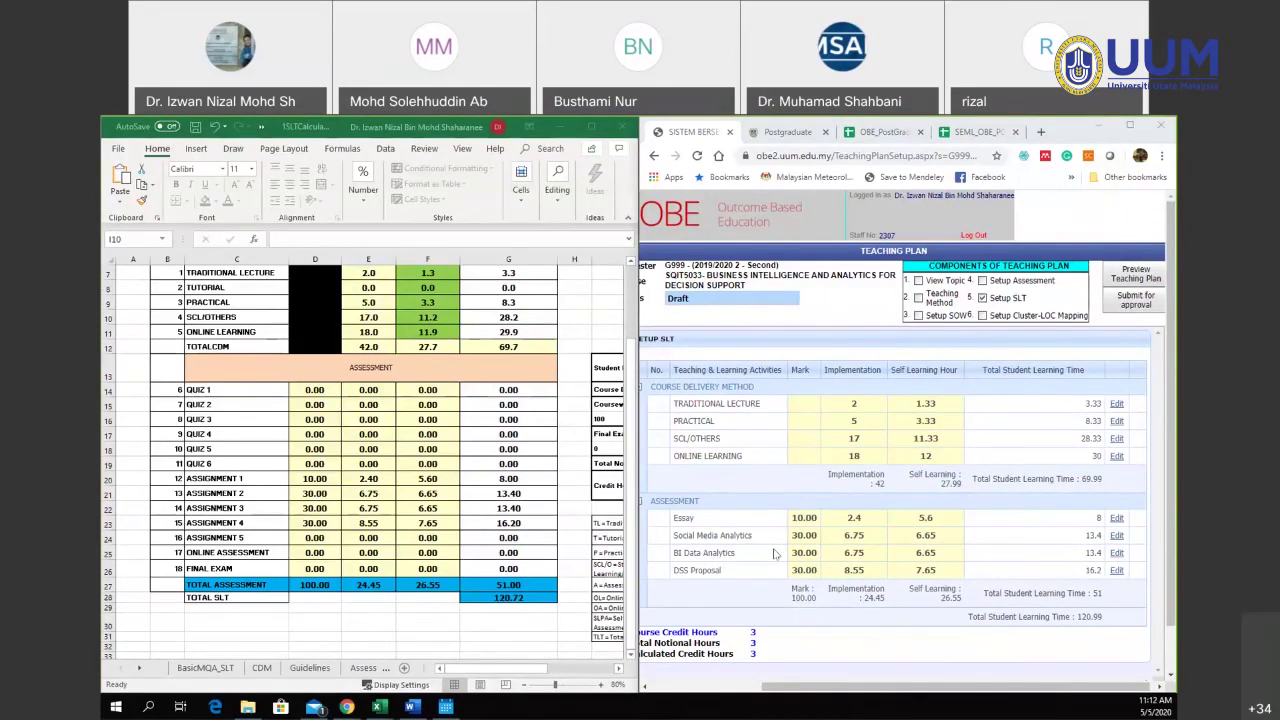
# - Switch to the Excel SLT calculator and review the BasicMQA_SLT and OL_Assessment sheets, then return to the OBE_SLT sheet
pyautogui.click(205, 667)
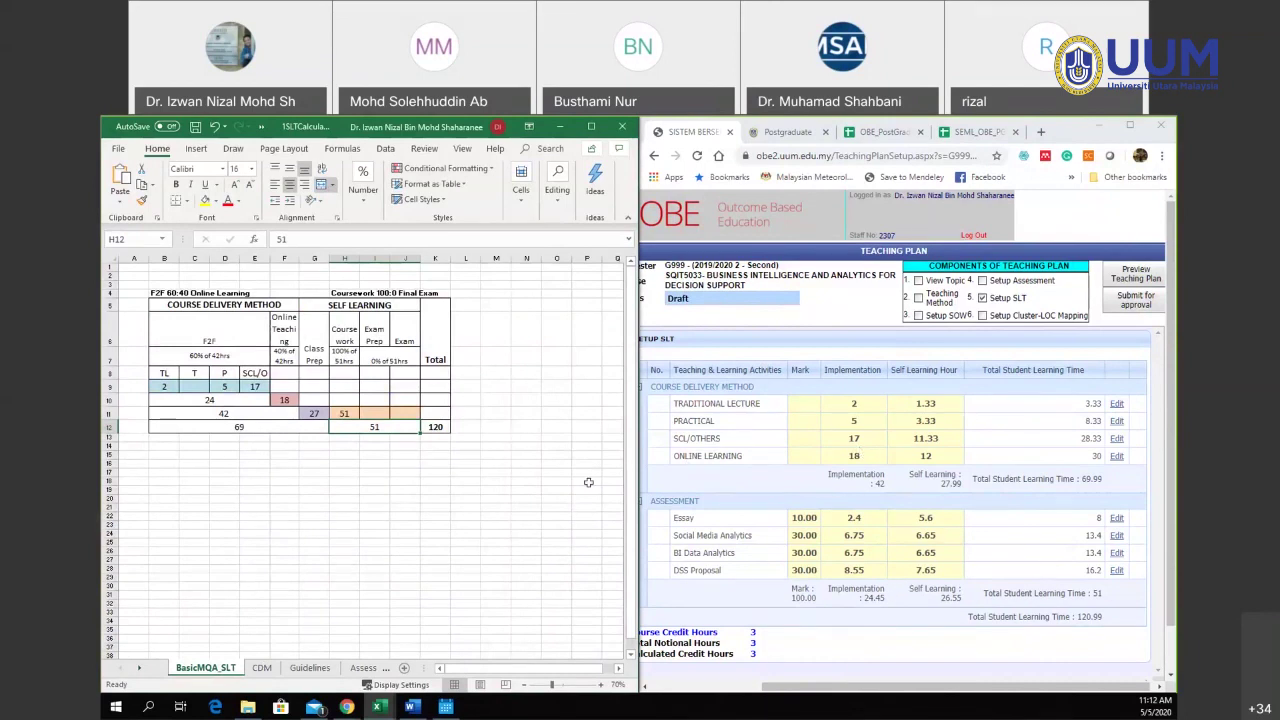
pyautogui.click(310, 667)
pyautogui.click(358, 668)
pyautogui.click(356, 668)
pyautogui.click(354, 668)
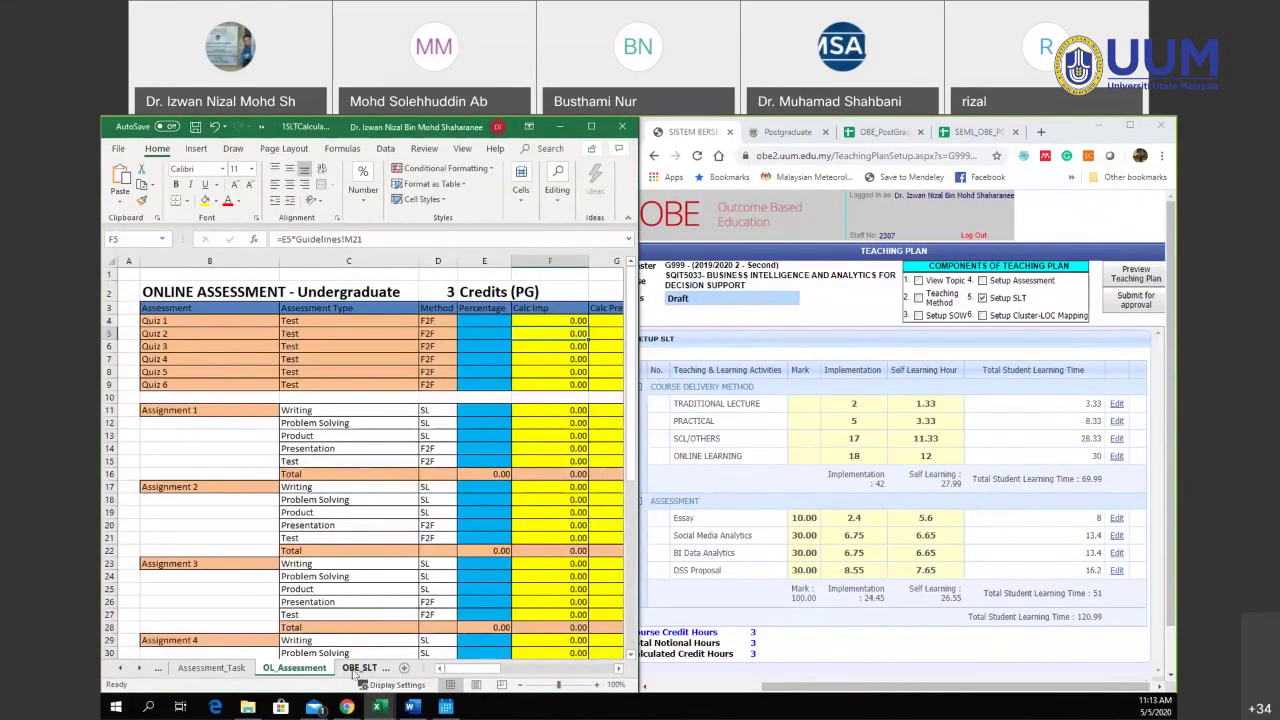
pyautogui.click(358, 668)
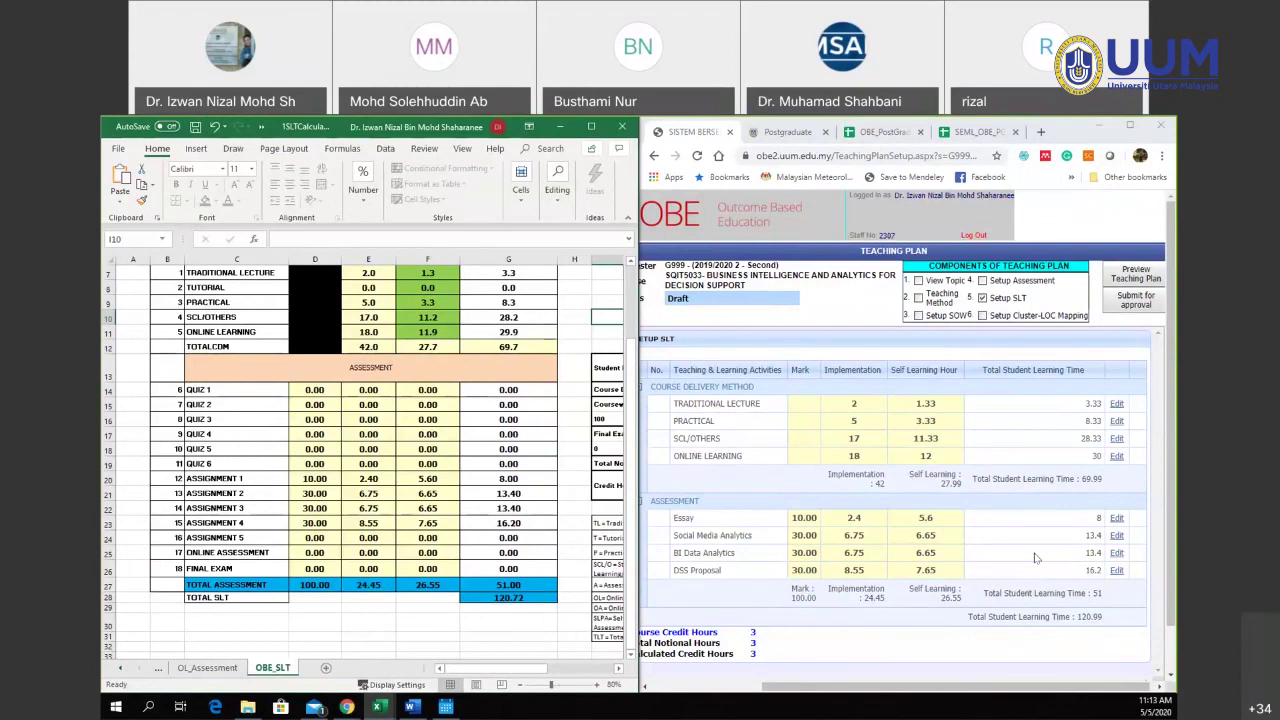
# - Back in the full-size browser, show Setup Cluster-LOC Mapping instead of Setup SLT and select the Cognitive Skills (LOC2) cluster
pyautogui.click(1130, 125)
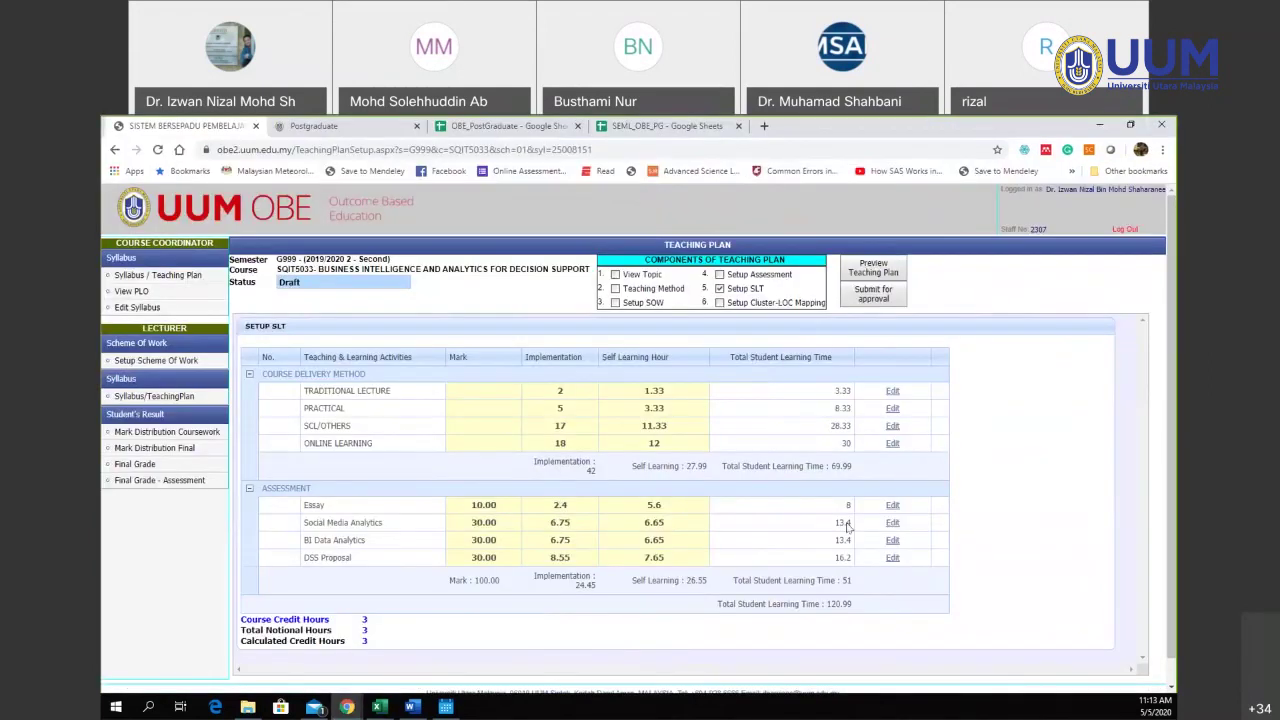
pyautogui.click(720, 289)
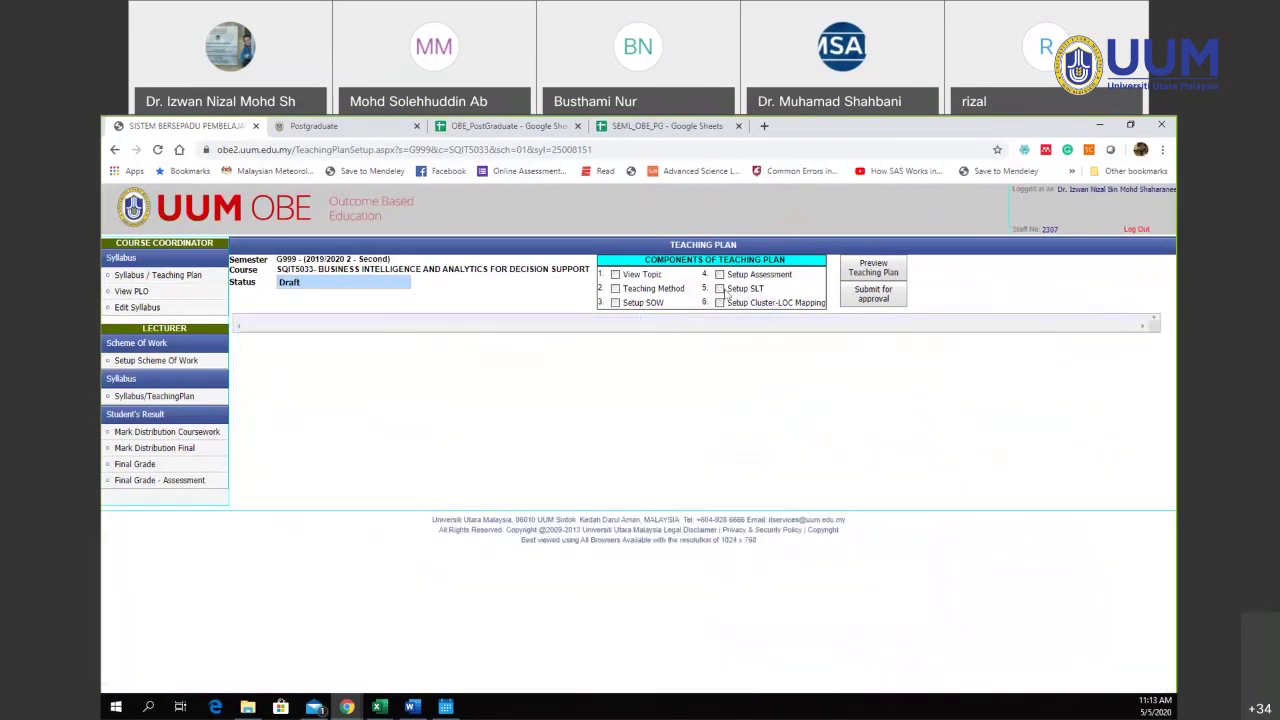
pyautogui.click(720, 303)
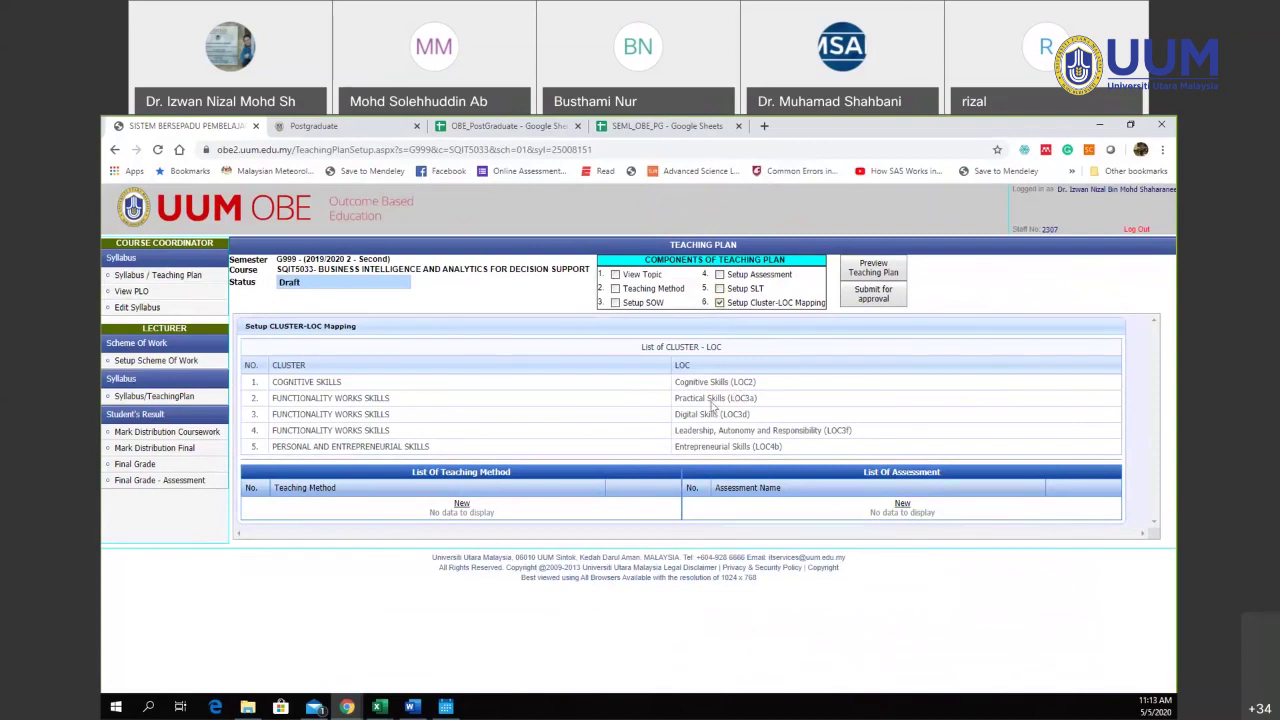
pyautogui.click(617, 387)
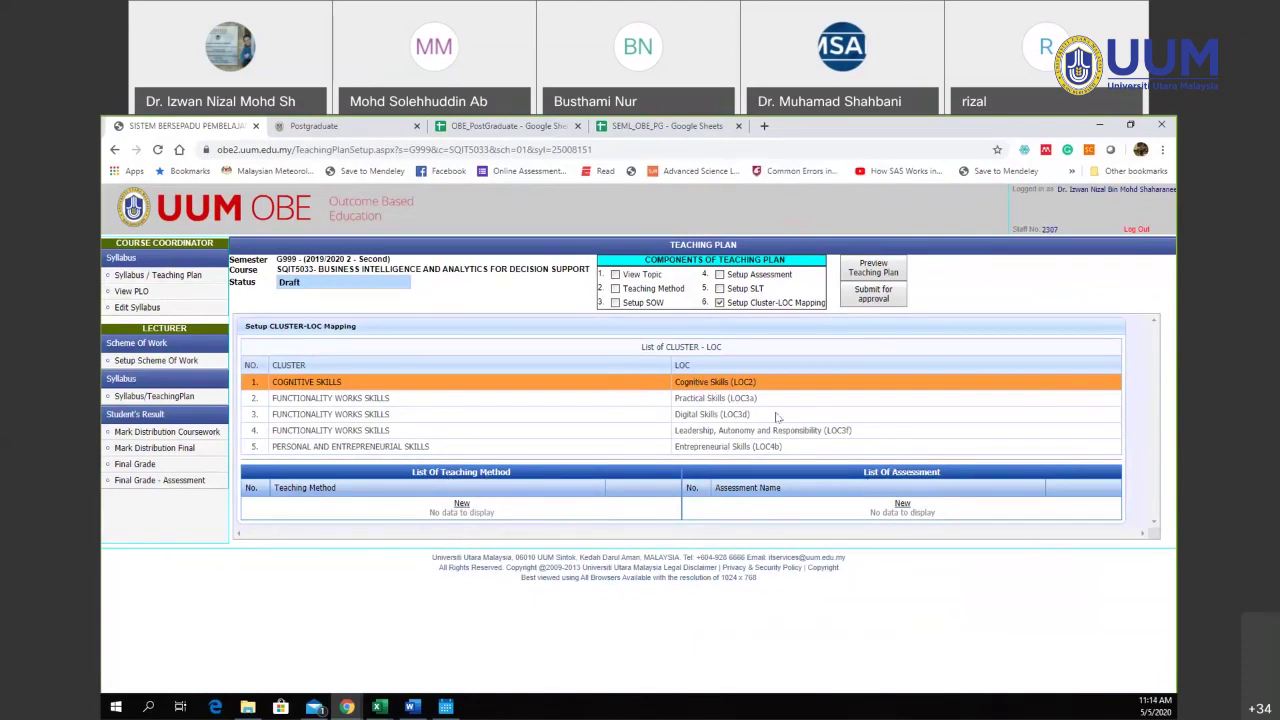
# - Add Essay and DSS Proposal to the assessment list of the Cognitive Skills (LOC2) cluster
pyautogui.click(903, 505)
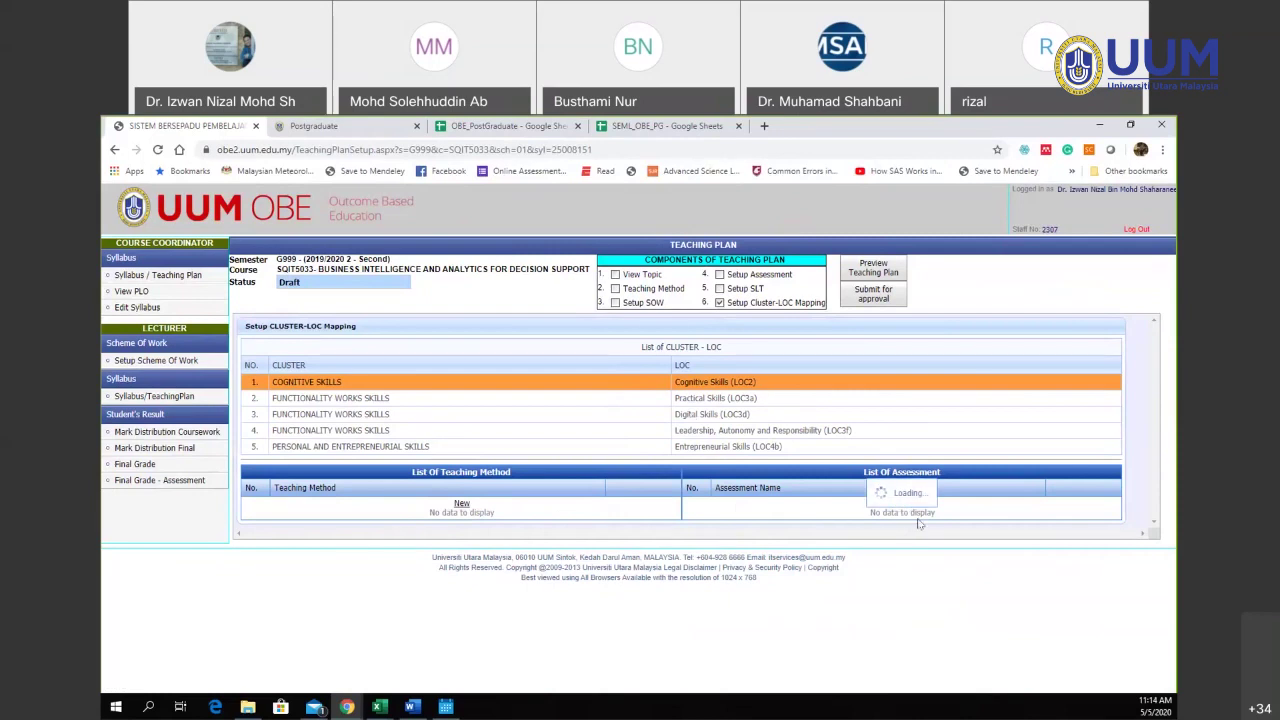
pyautogui.click(880, 506)
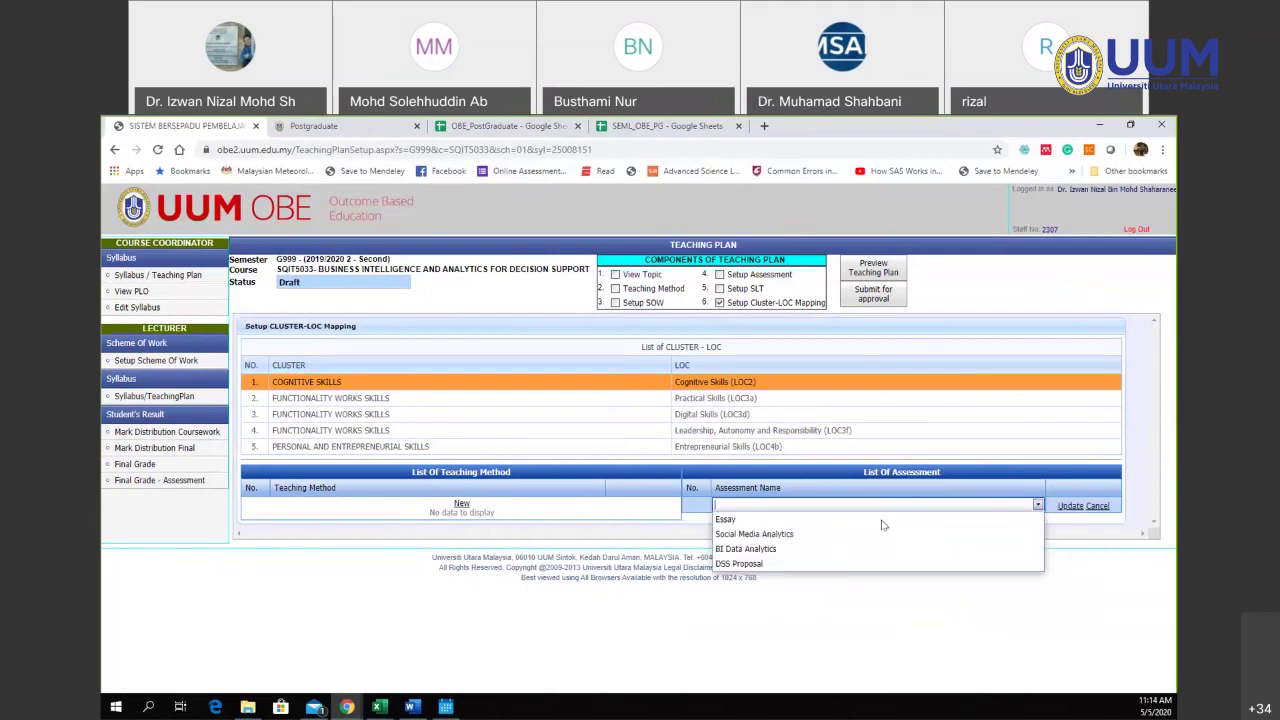
pyautogui.click(880, 521)
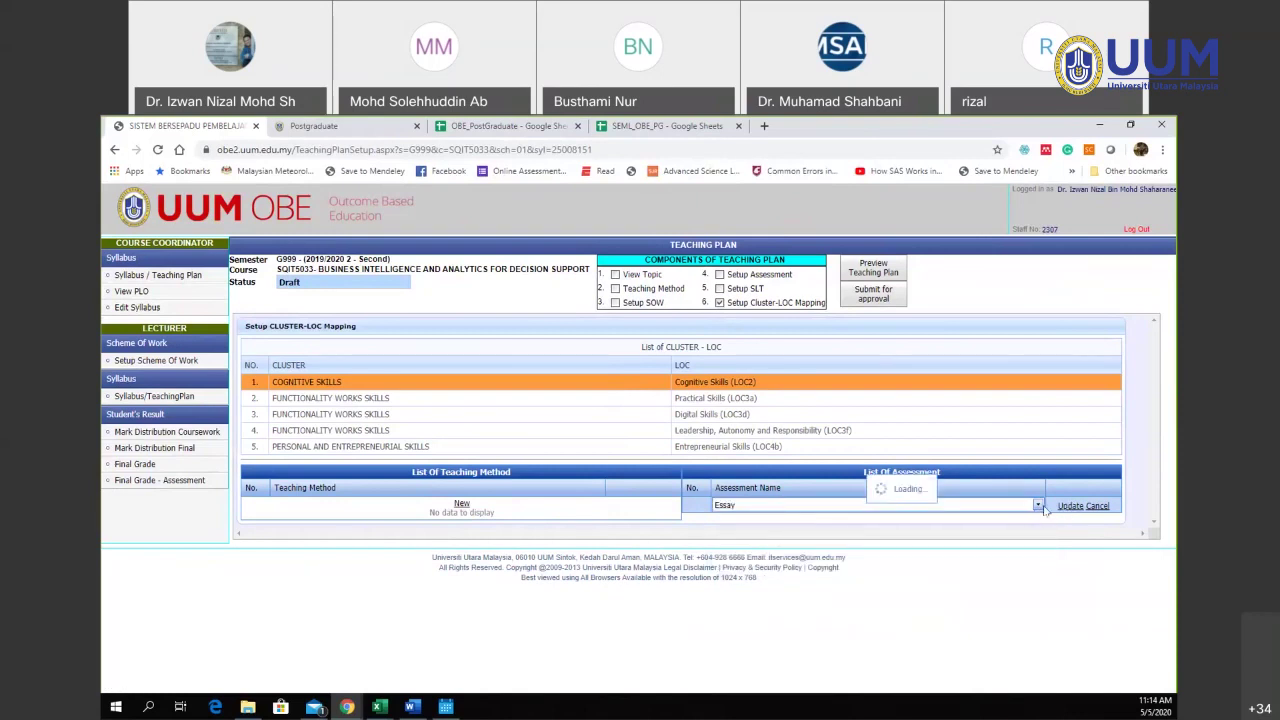
pyautogui.click(1068, 506)
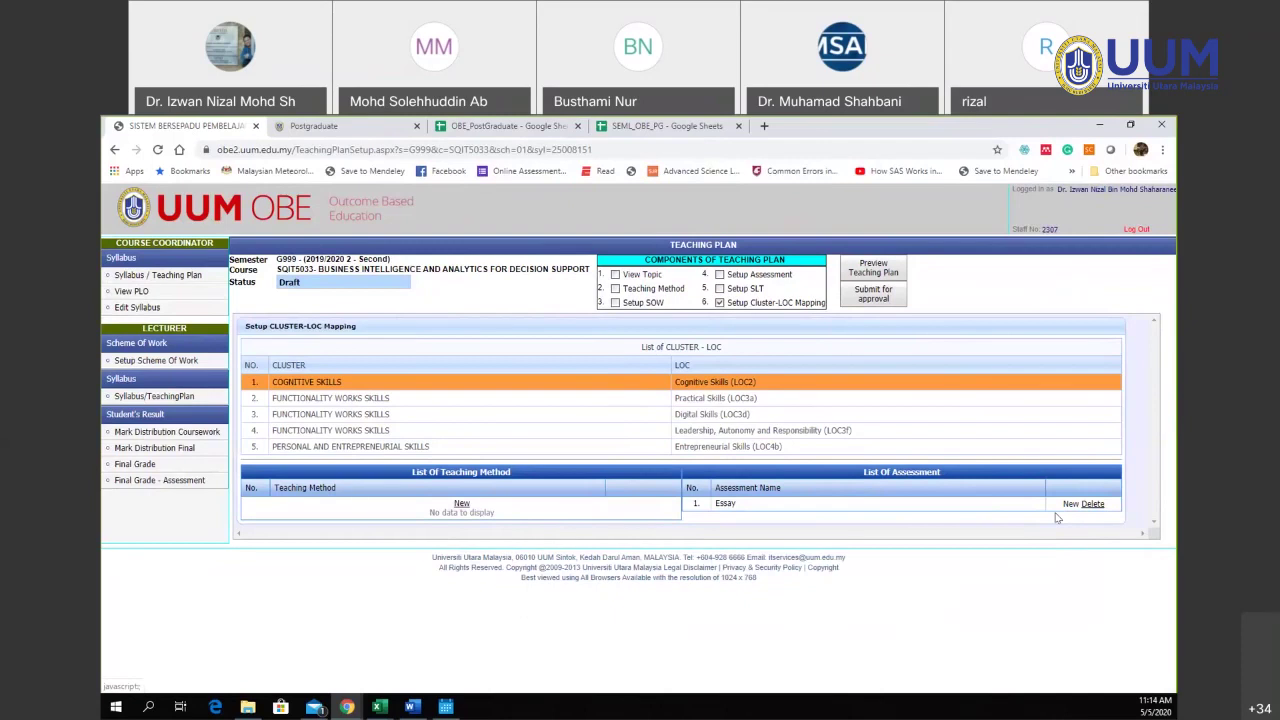
pyautogui.click(958, 505)
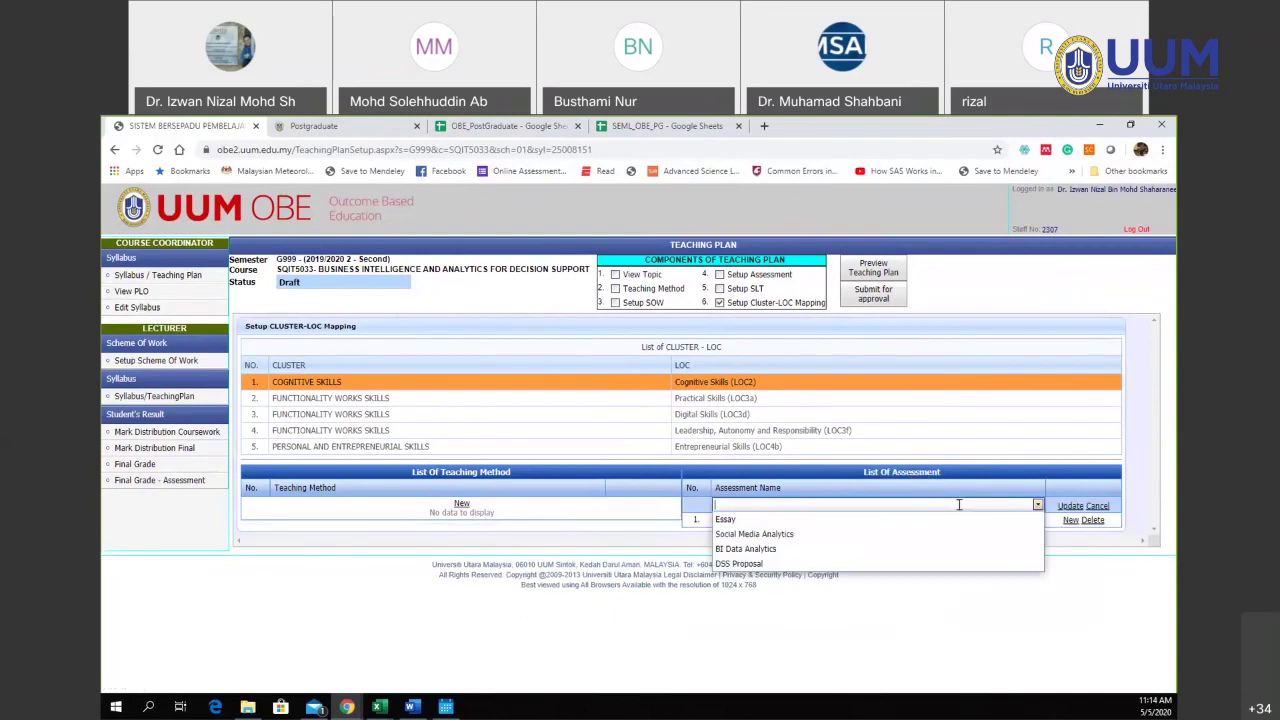
pyautogui.click(815, 564)
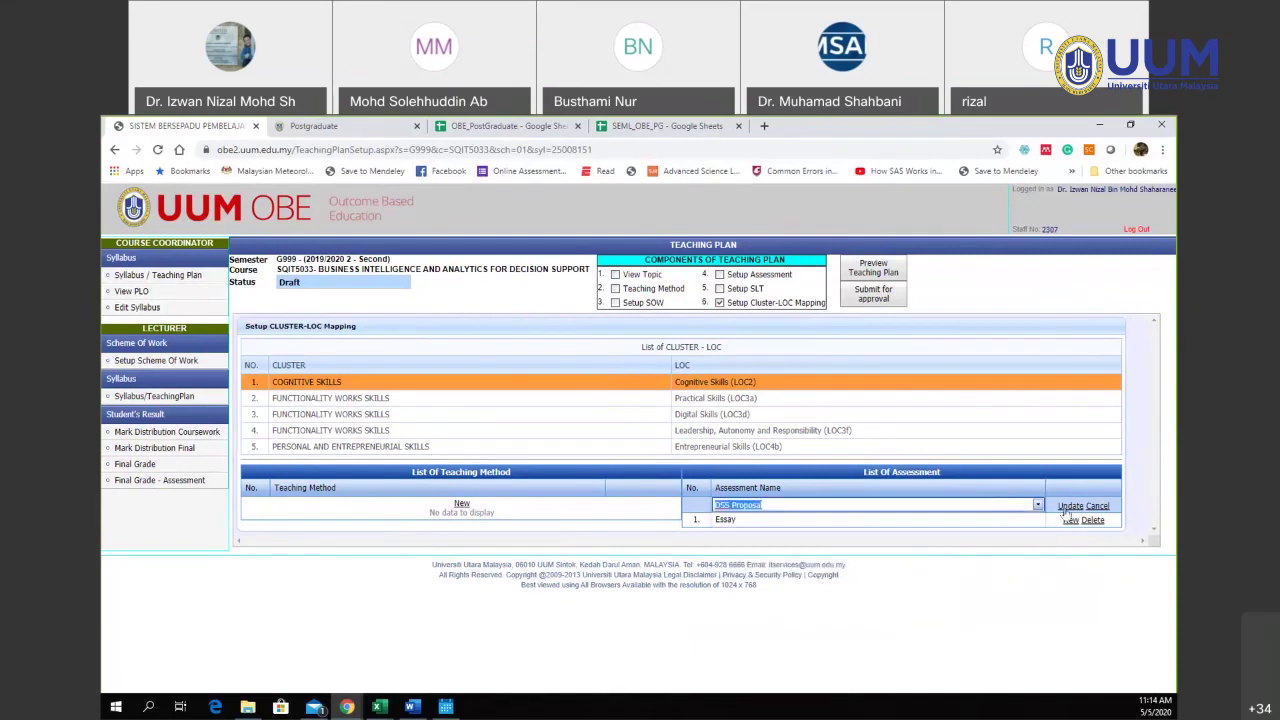
pyautogui.click(1069, 506)
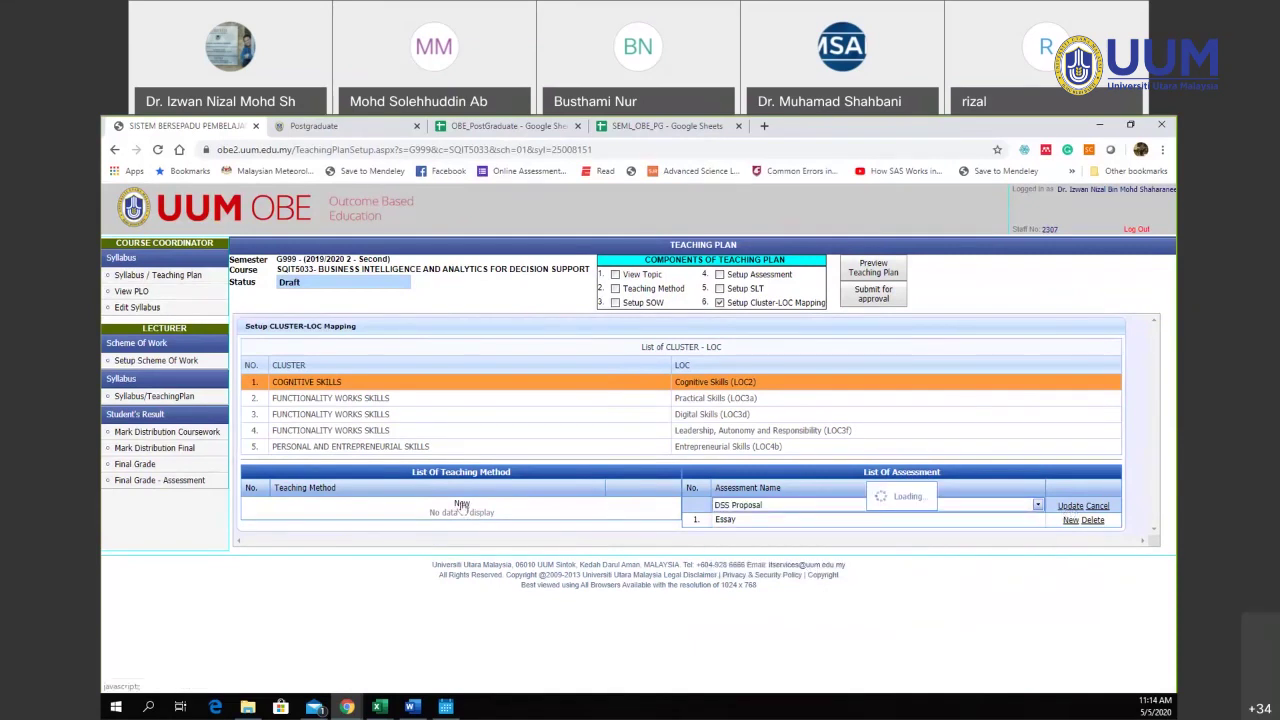
# - Start a new teaching method entry for Cognitive Skills (LOC2), also show Setup SLT, and place the browser beside the Excel SLT calculator
pyautogui.click(461, 503)
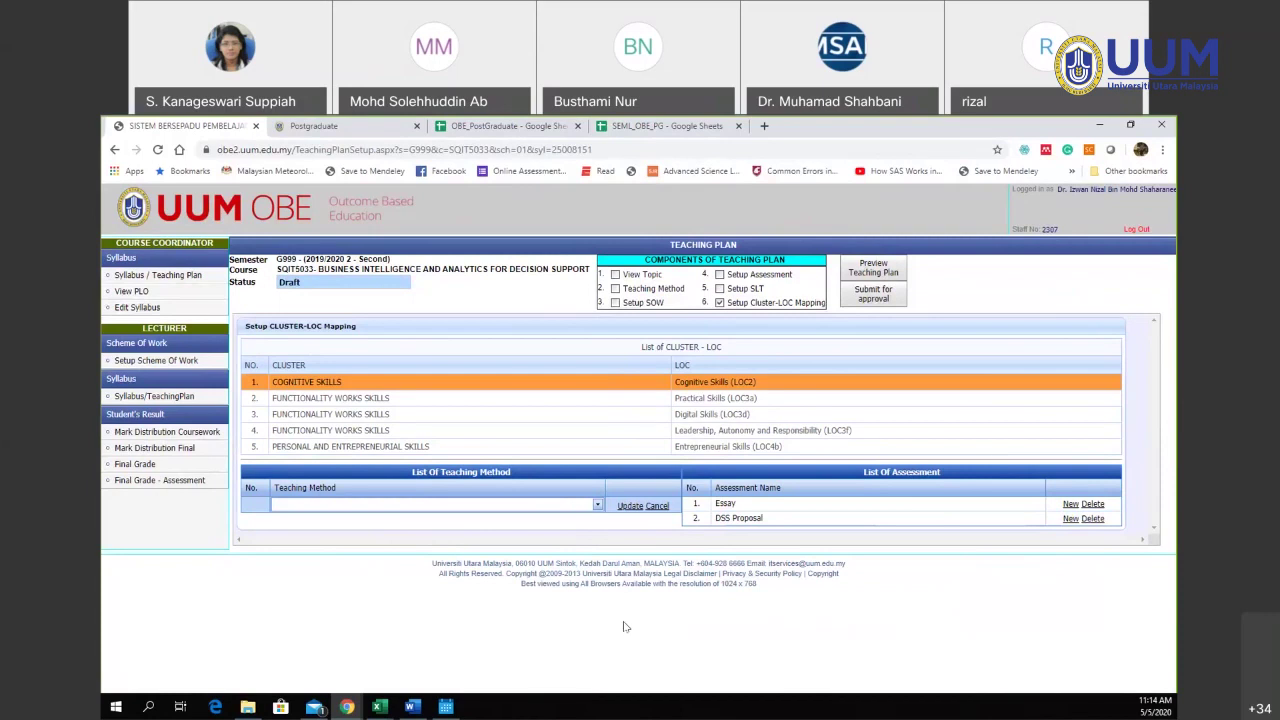
pyautogui.click(377, 707)
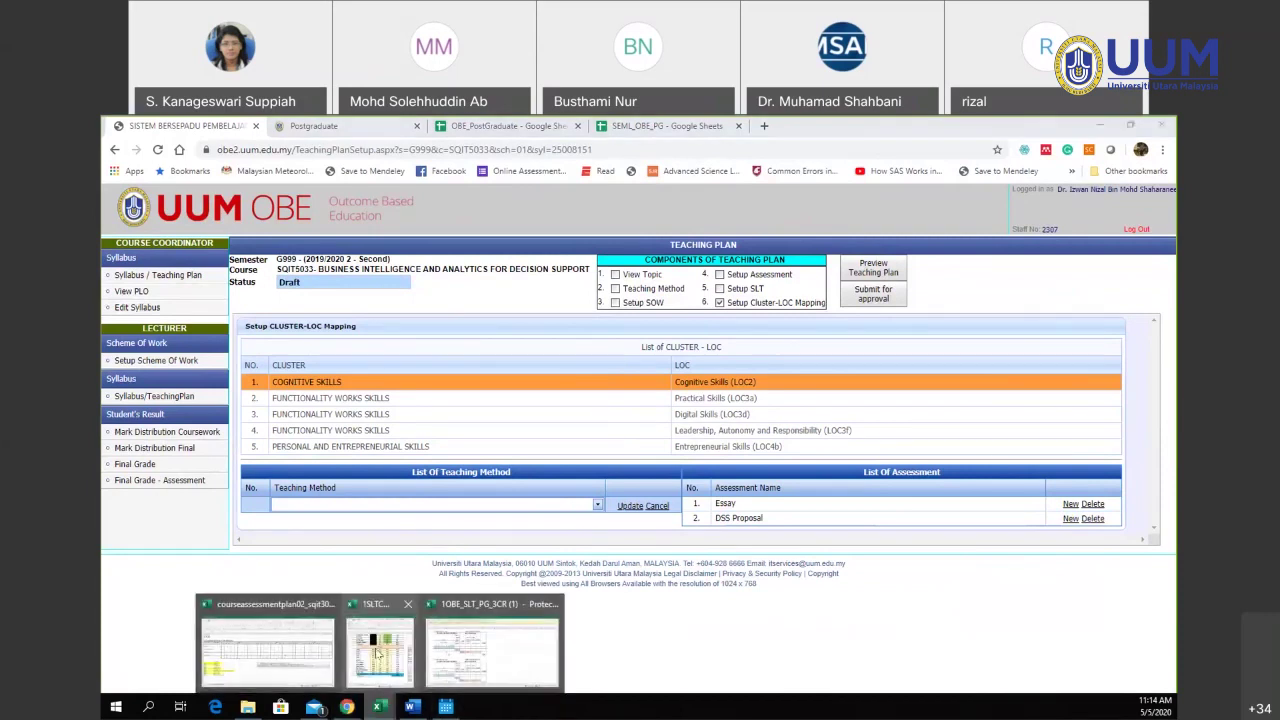
pyautogui.click(380, 648)
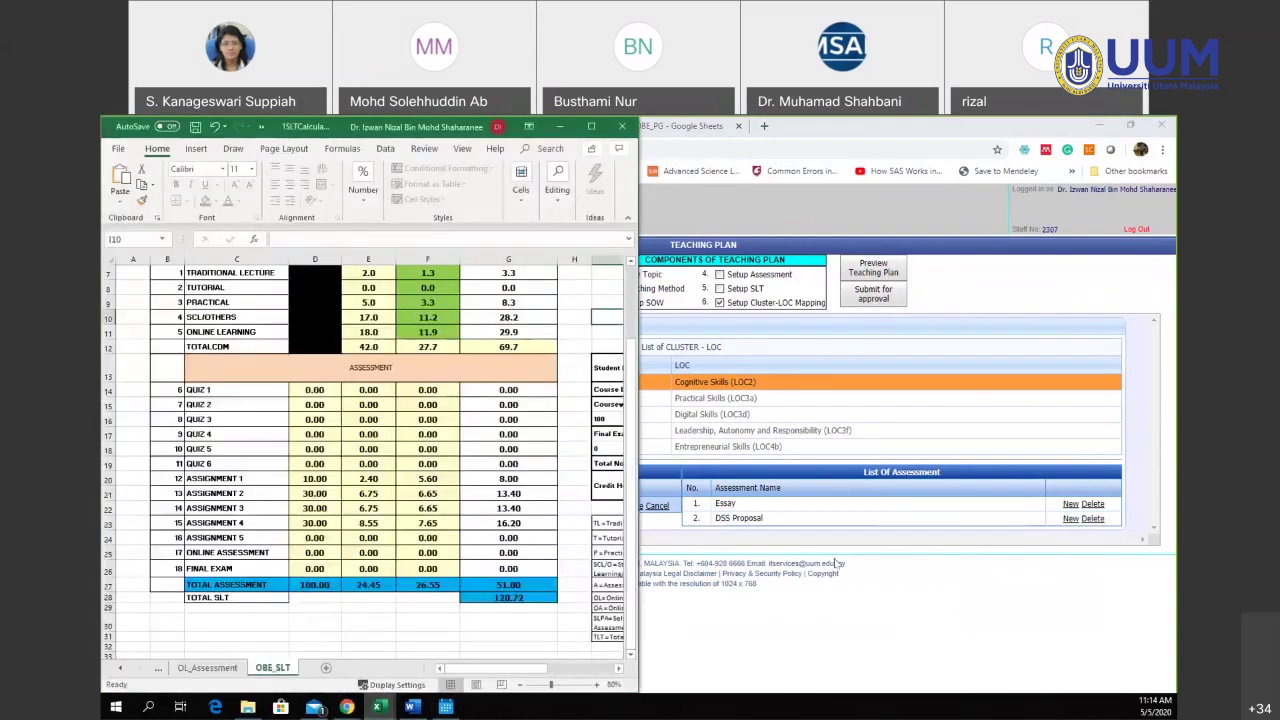
pyautogui.click(744, 289)
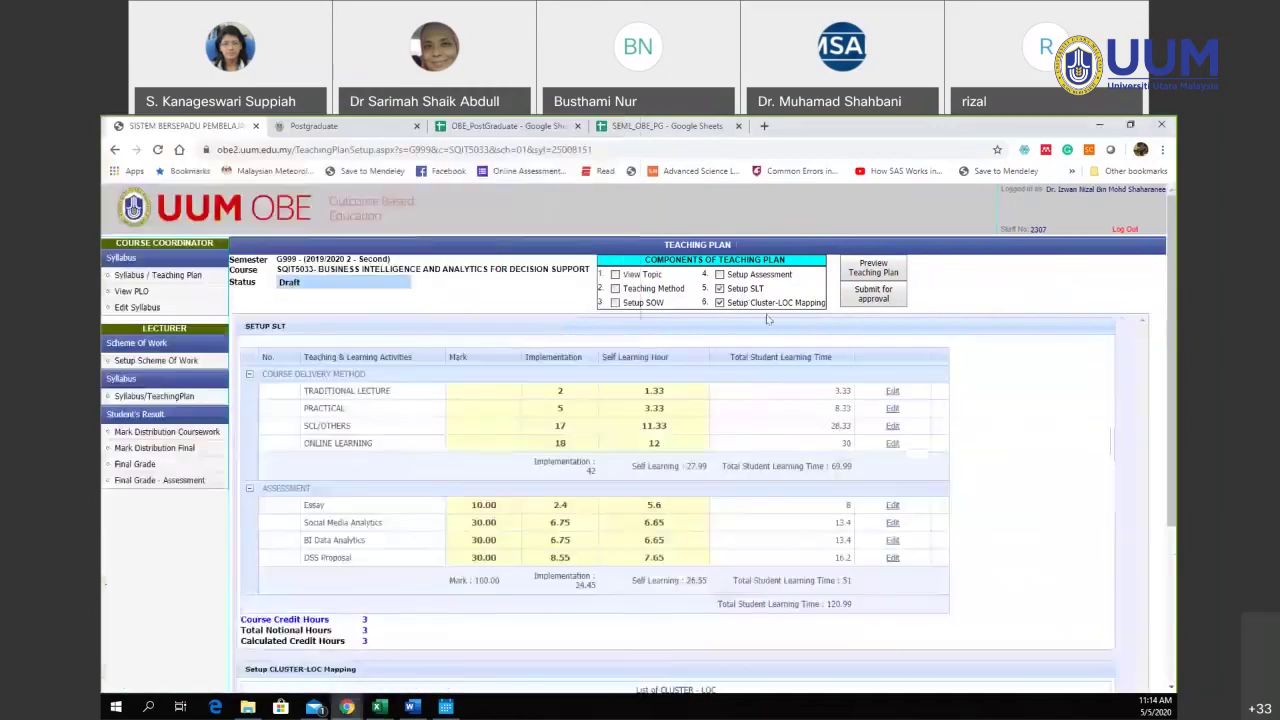
pyautogui.press('super+Right')
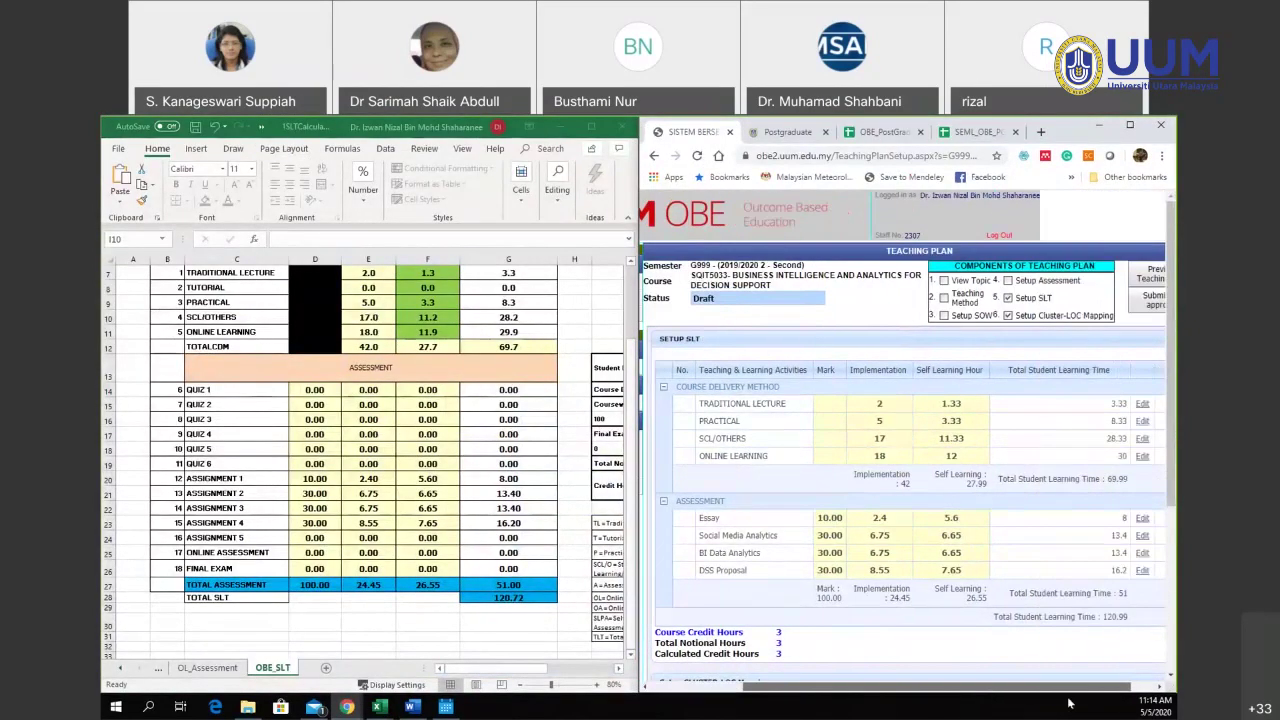
pyautogui.scroll(-3, 1057, 590)
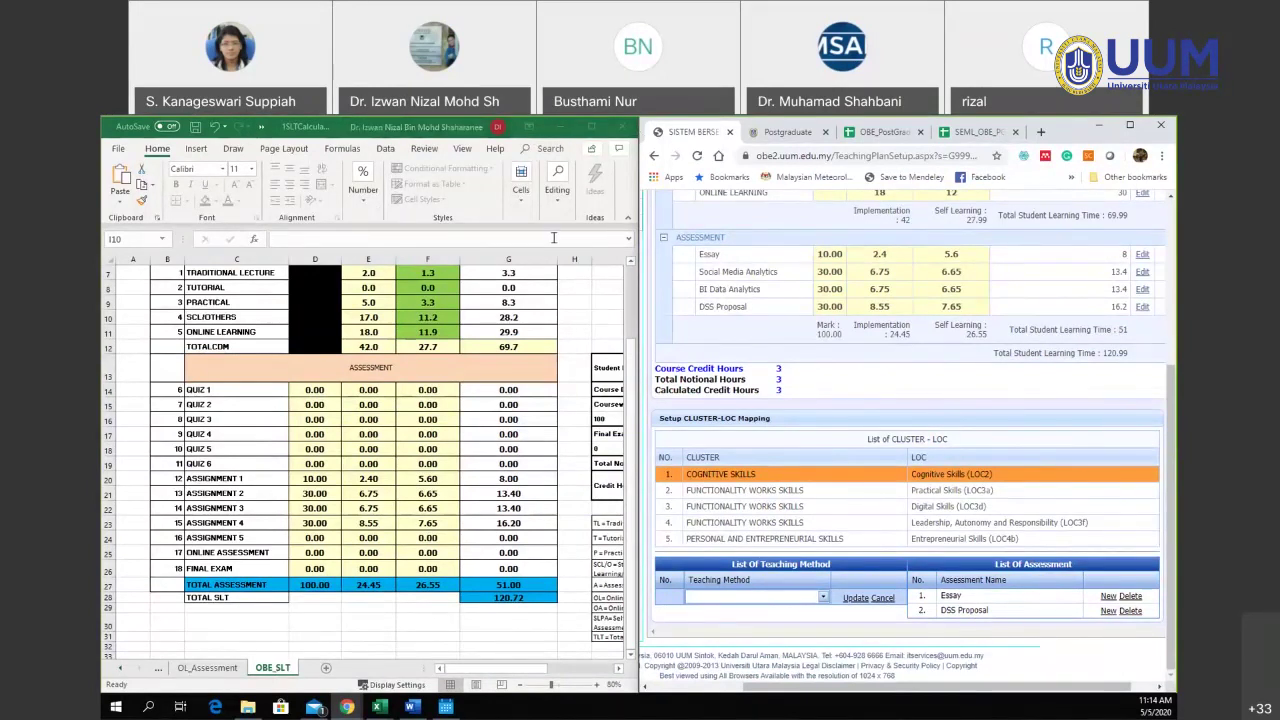
# - Switch to the full-size Excel SLT calculator and examine the assessment hours on the OL_Assessment and Assessment_Task sheets
pyautogui.click(612, 127)
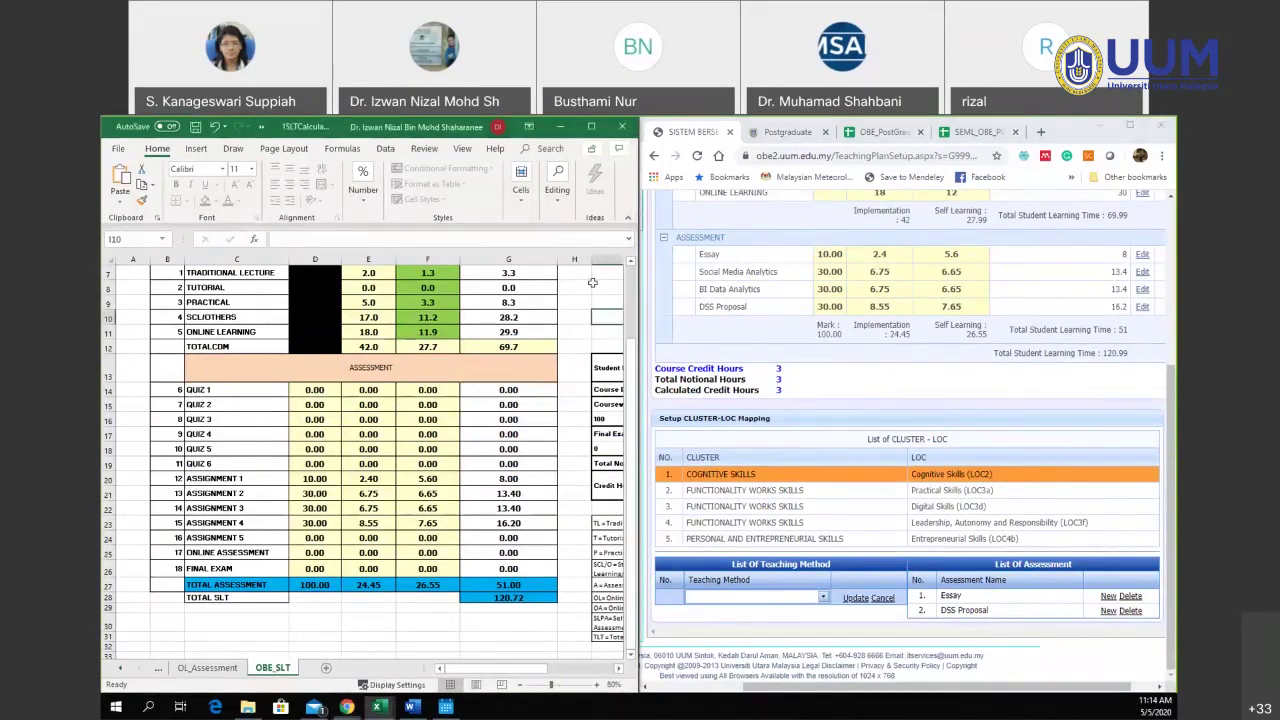
pyautogui.doubleClick(276, 128)
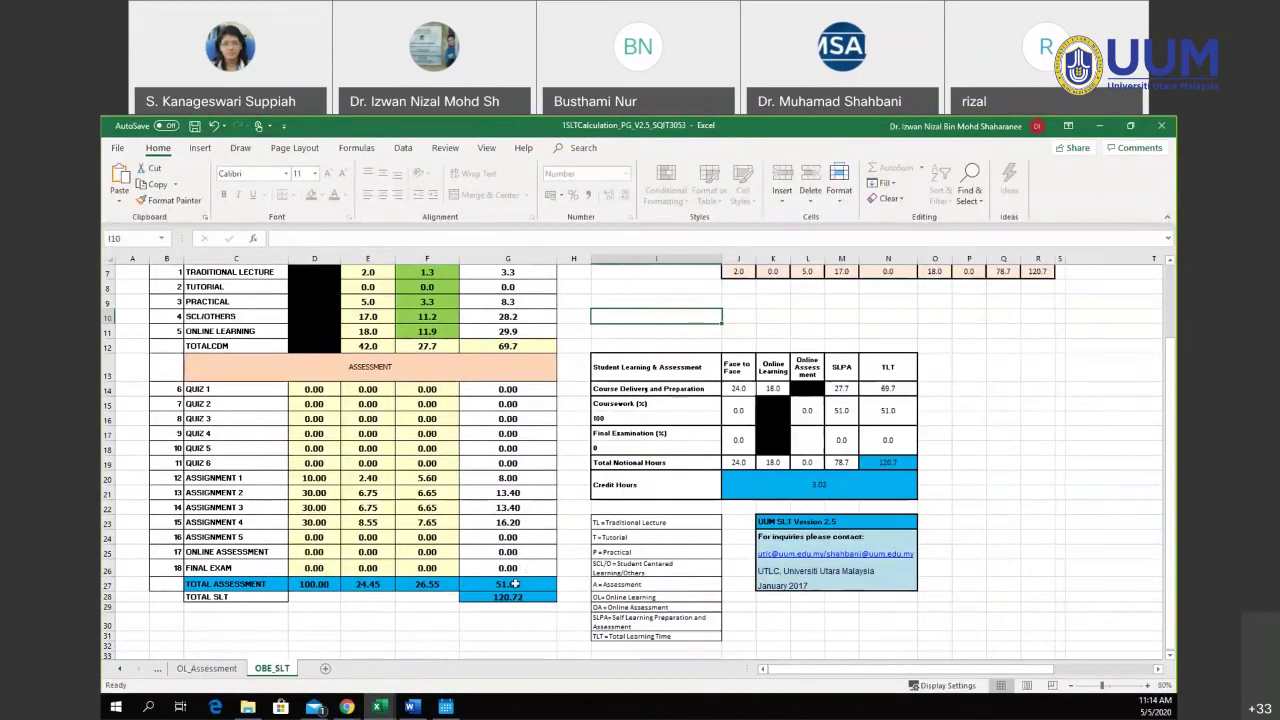
pyautogui.click(204, 672)
pyautogui.scroll(-5, 700, 450)
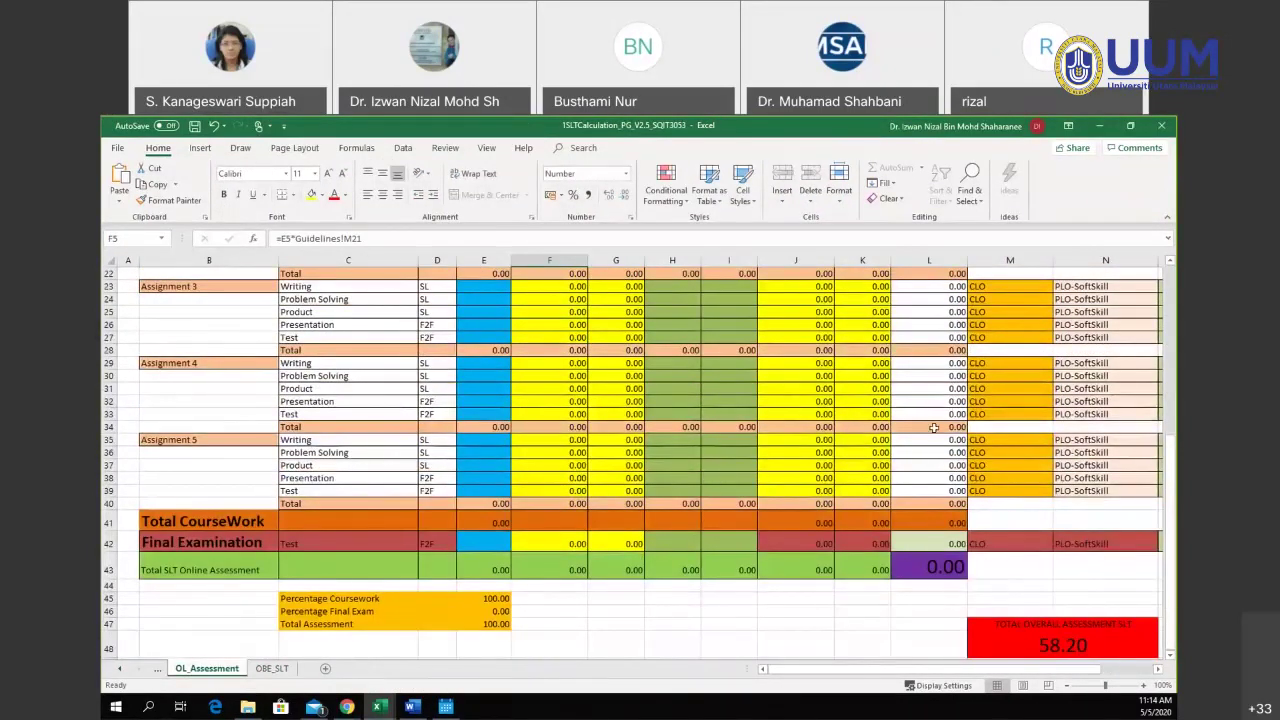
pyautogui.scroll(5, 933, 428)
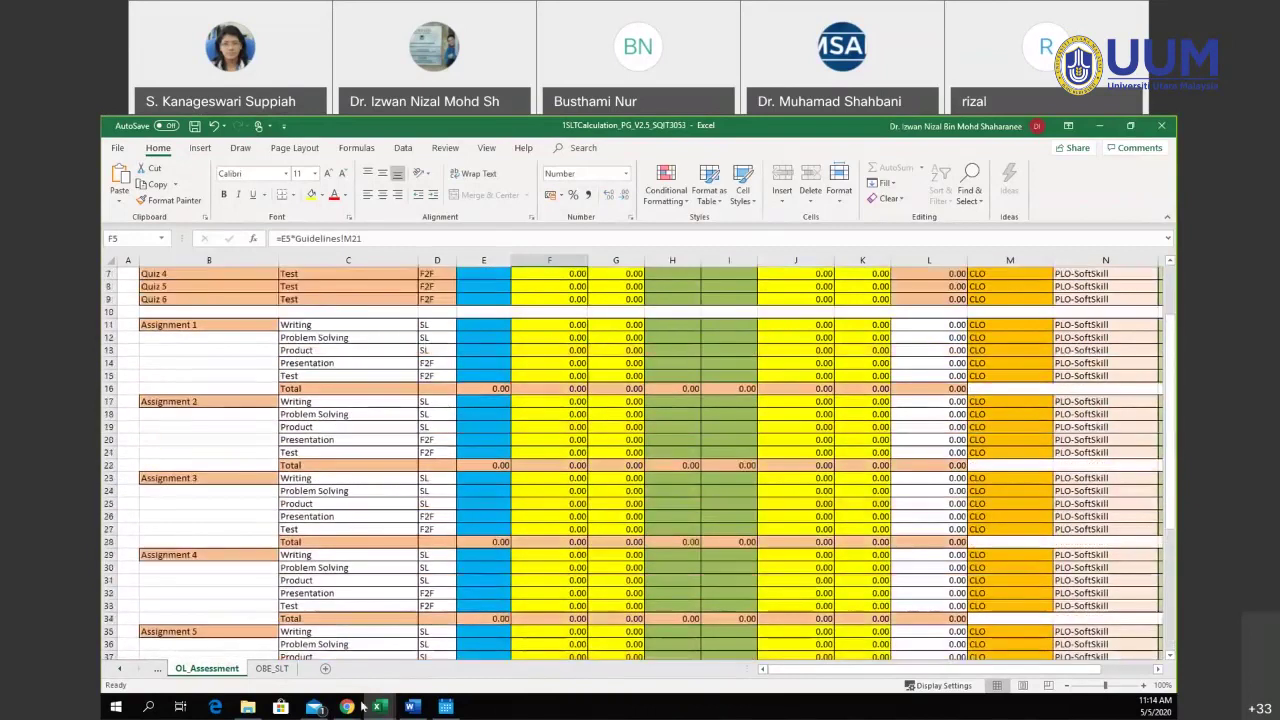
pyautogui.click(157, 671)
pyautogui.click(157, 671)
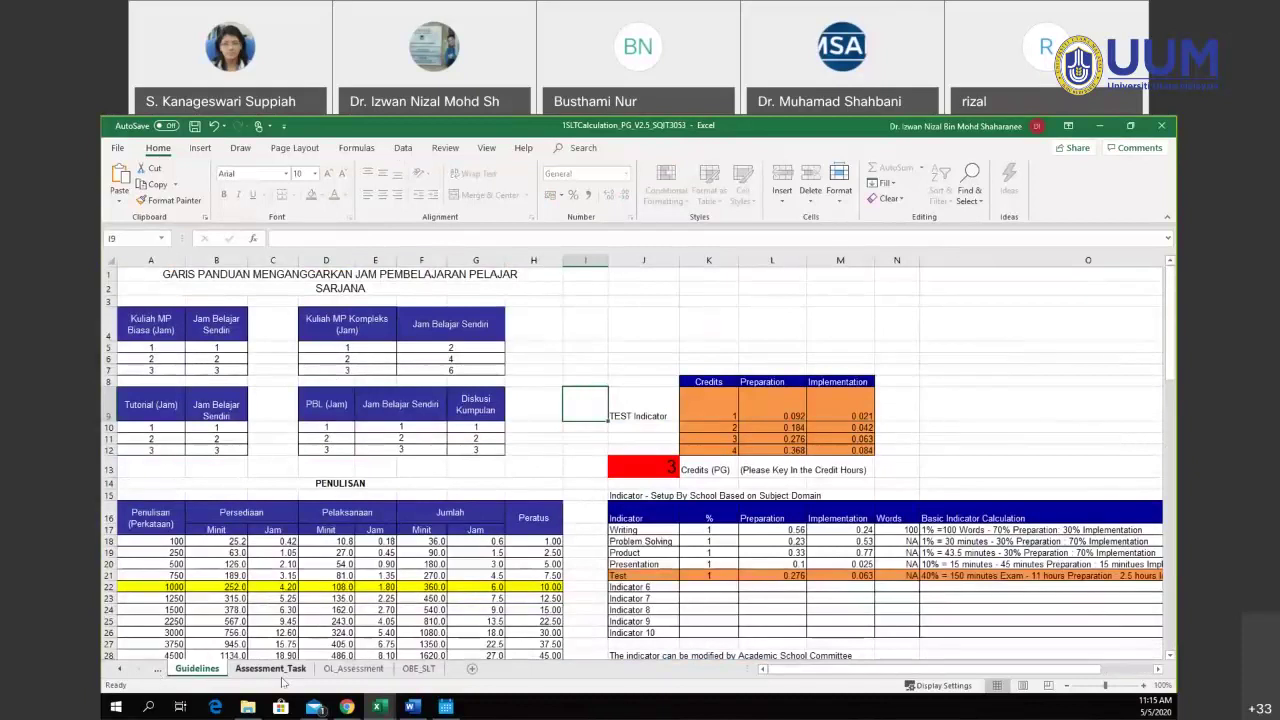
pyautogui.click(270, 668)
pyautogui.scroll(2, 838, 430)
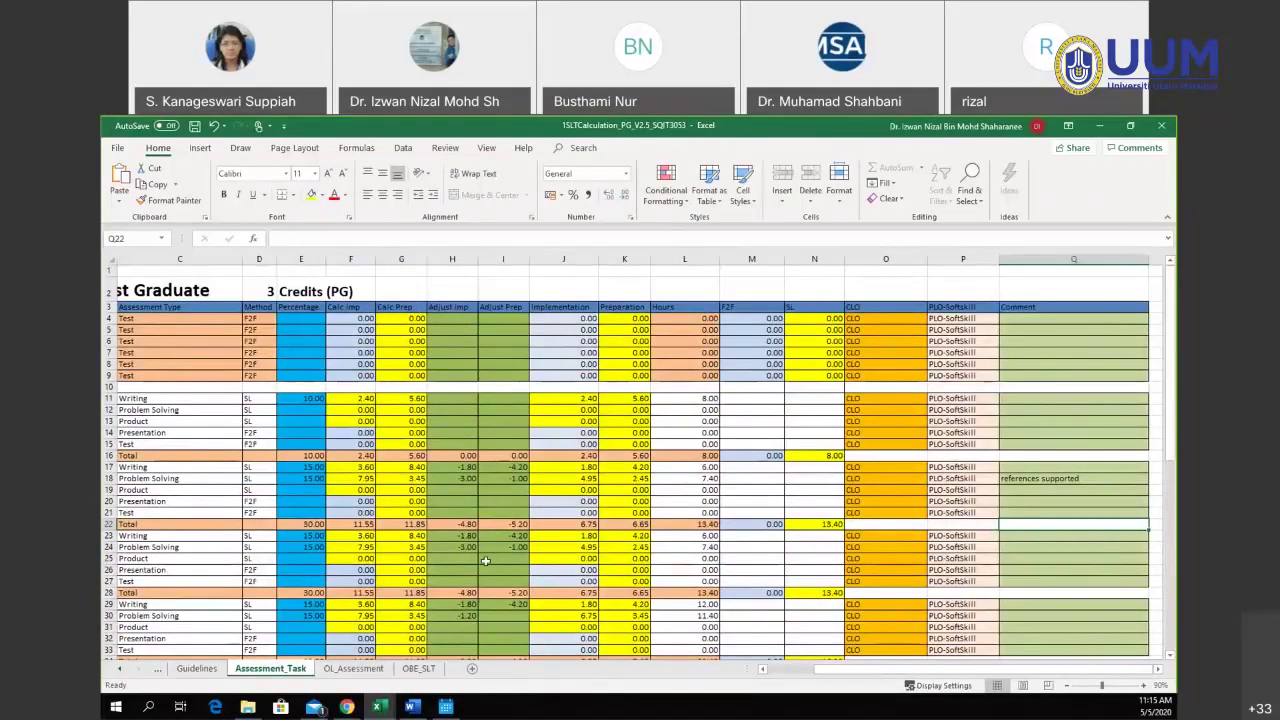
pyautogui.scroll(-2, 505, 520)
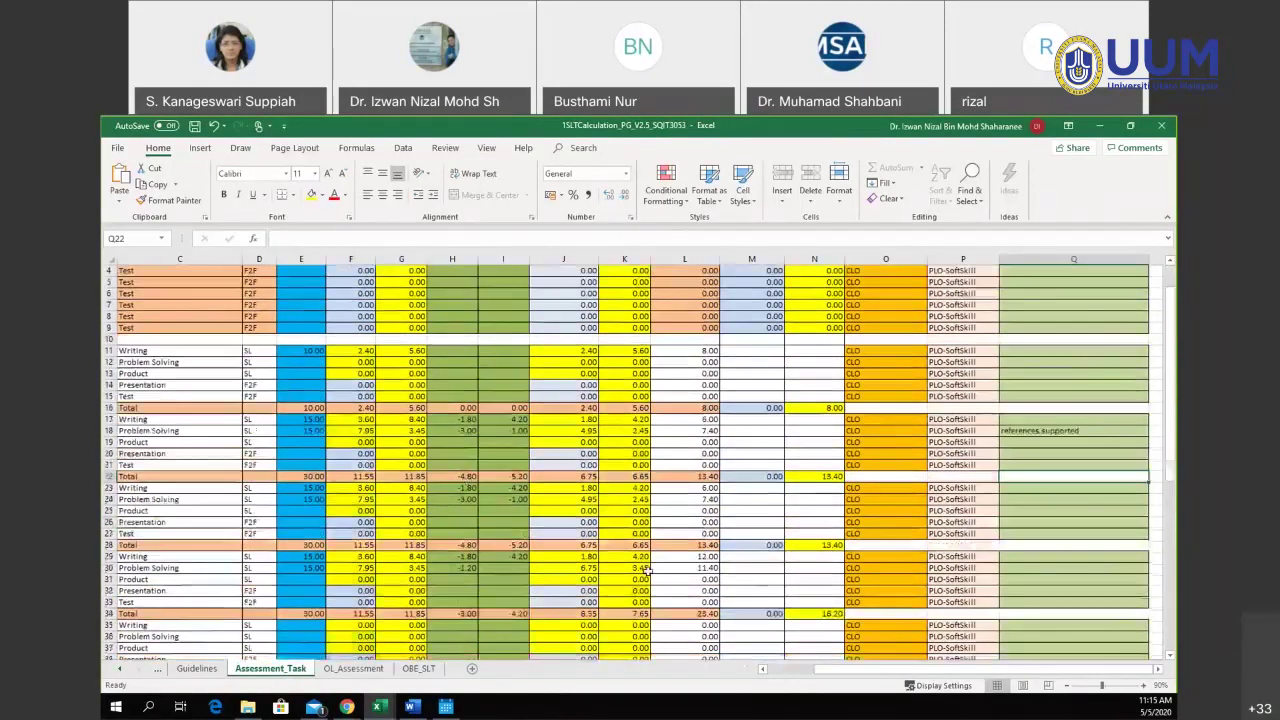
pyautogui.scroll(-4, 507, 551)
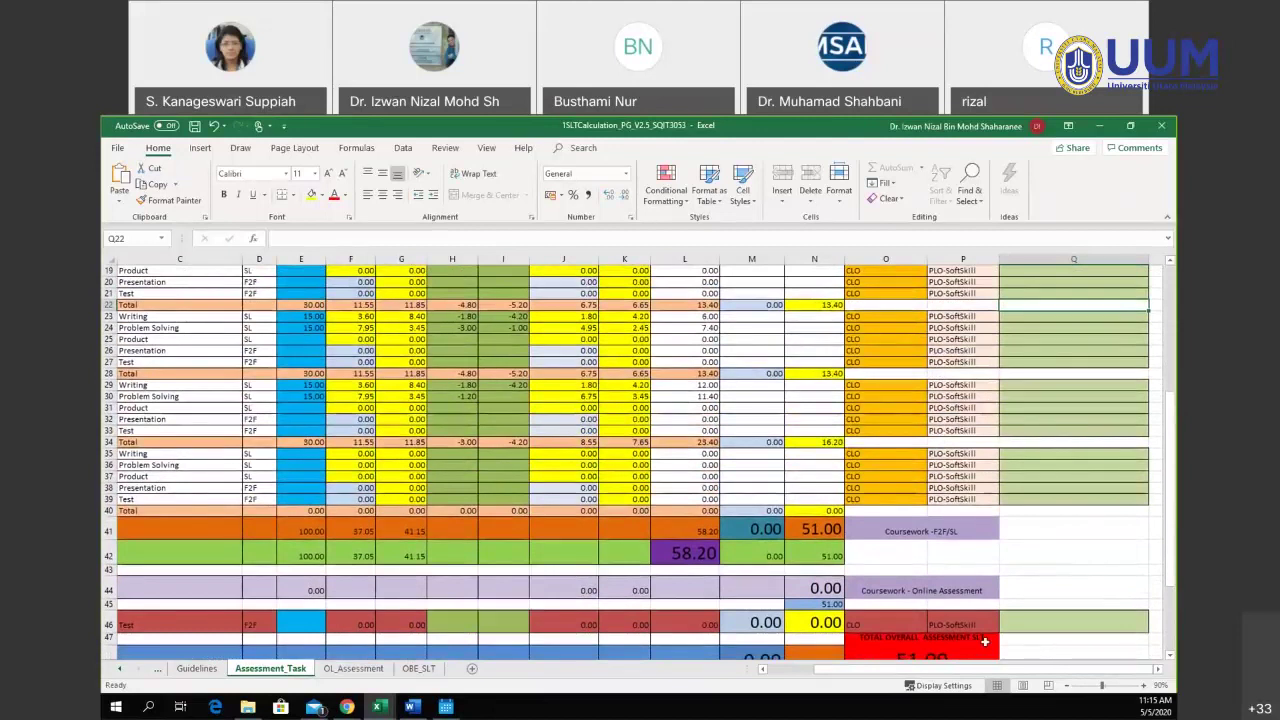
# - Compare the learning time totals on the CDM and BasicMQA_SLT sheets, then check the overall assessment SLT on Assessment_Task
pyautogui.click(196, 668)
pyautogui.click(152, 671)
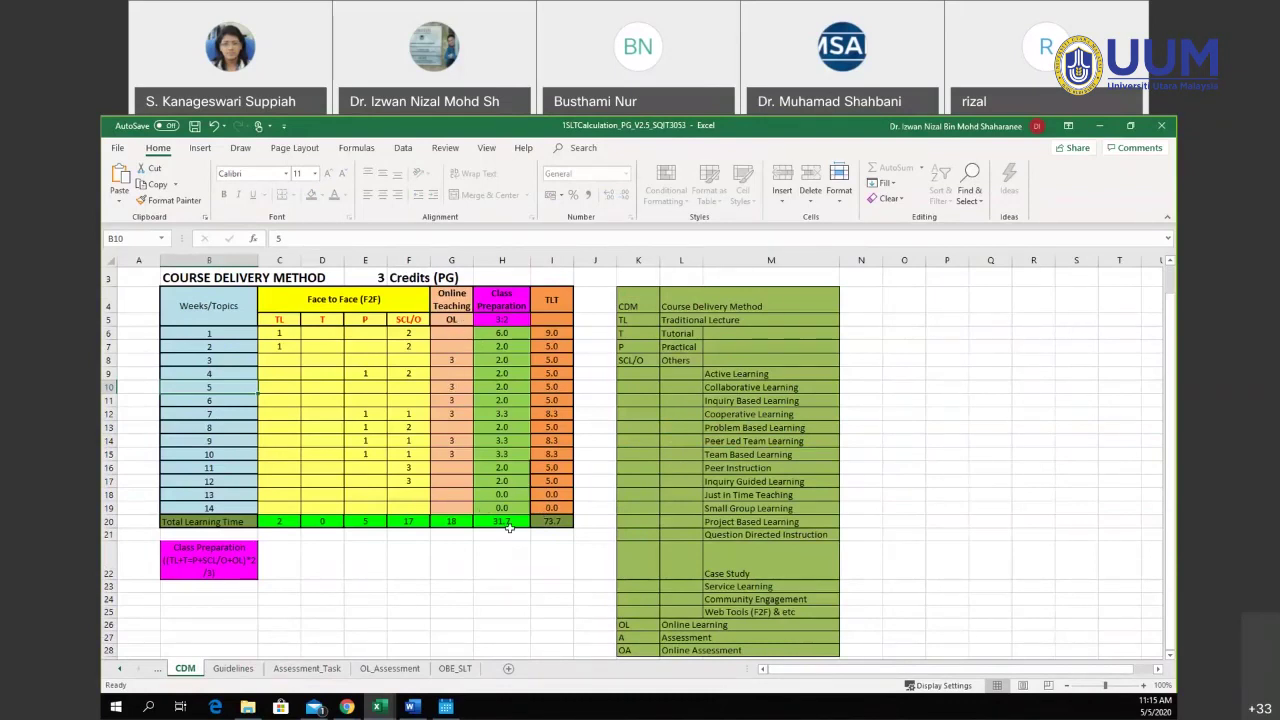
pyautogui.click(120, 668)
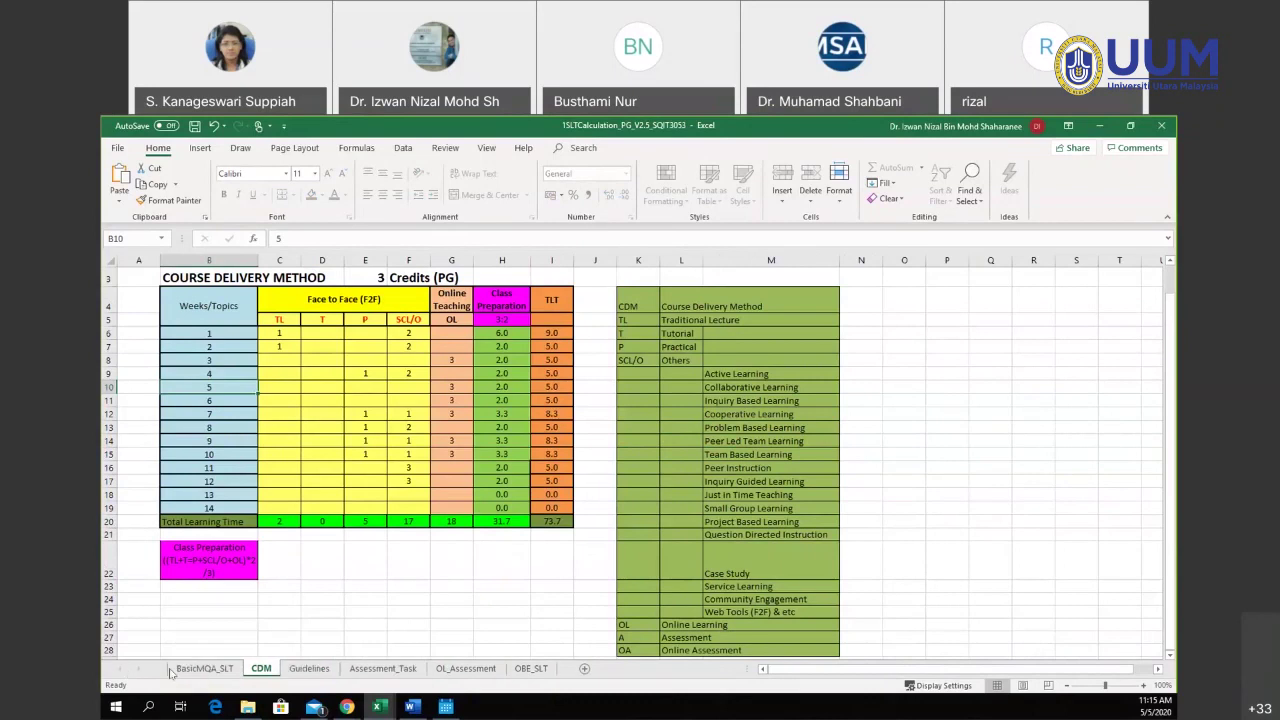
pyautogui.click(130, 668)
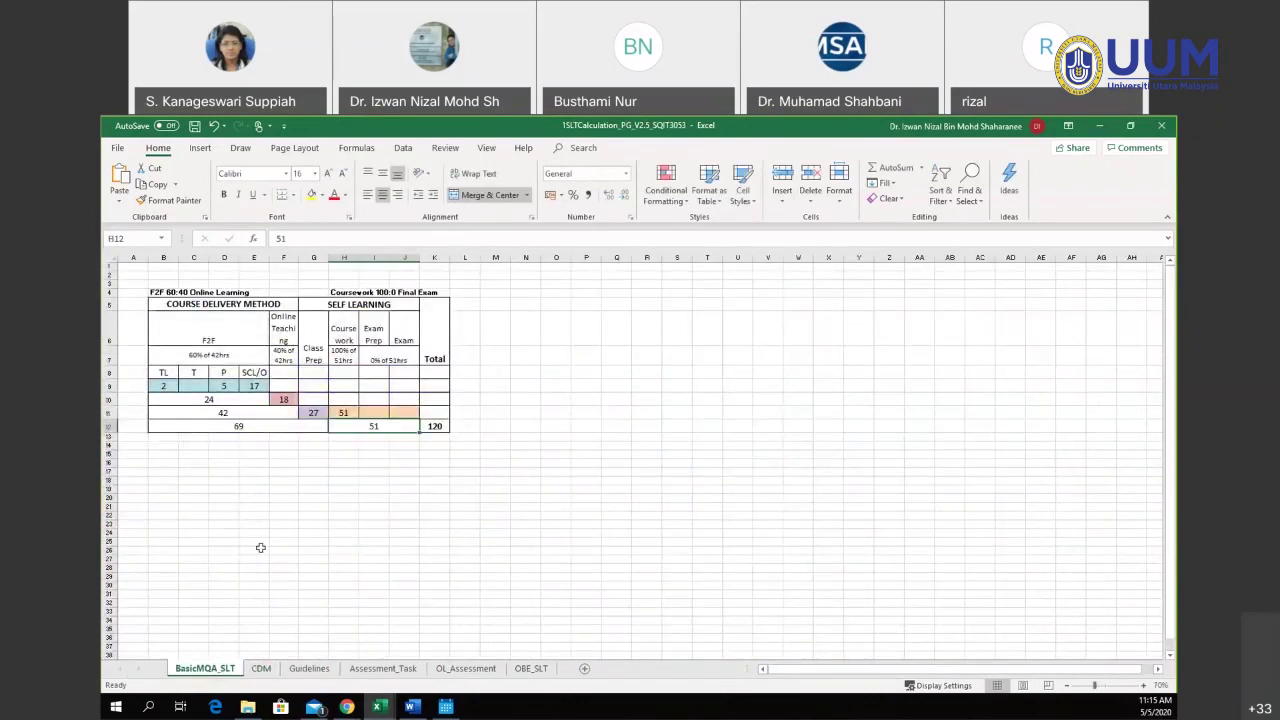
pyautogui.click(260, 670)
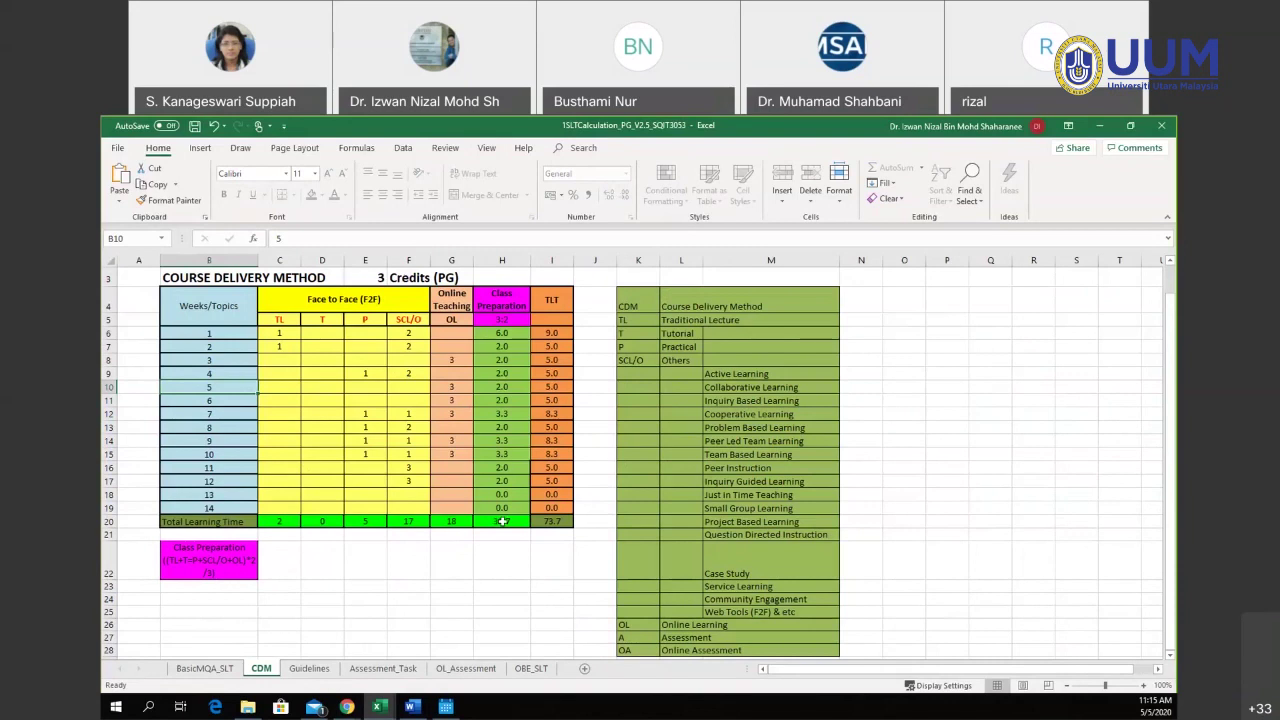
pyautogui.click(205, 668)
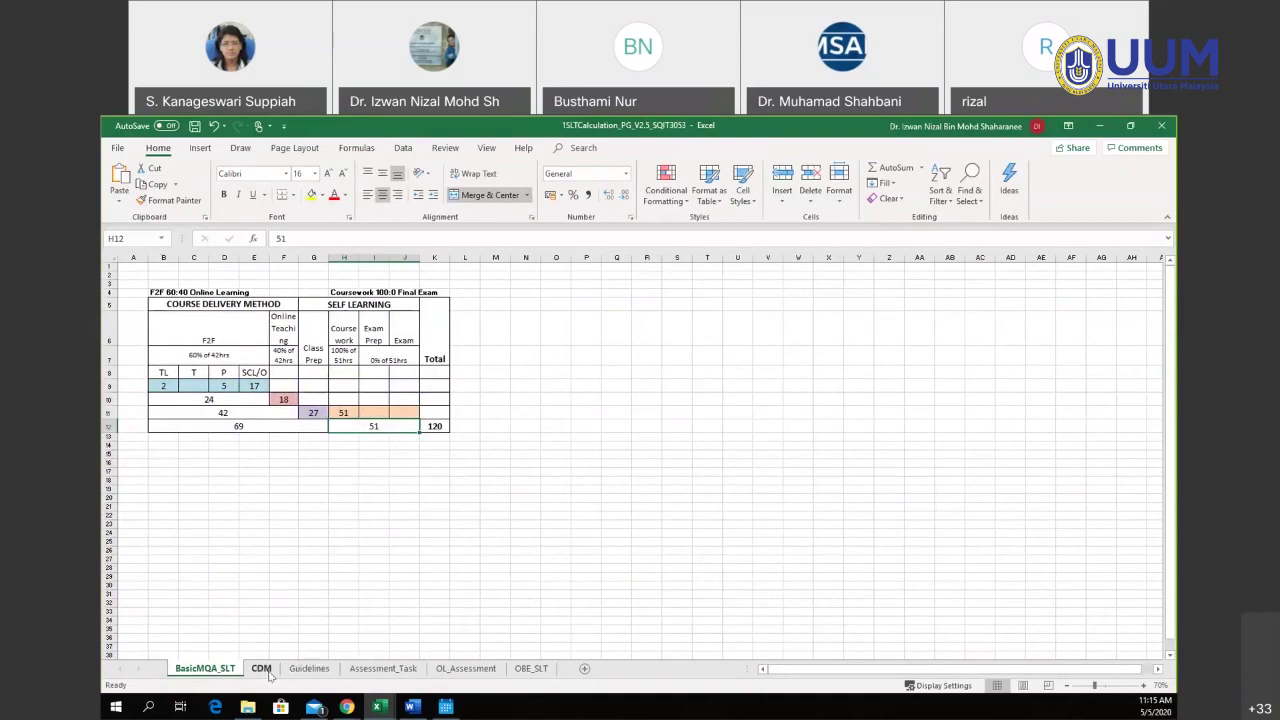
pyautogui.click(261, 668)
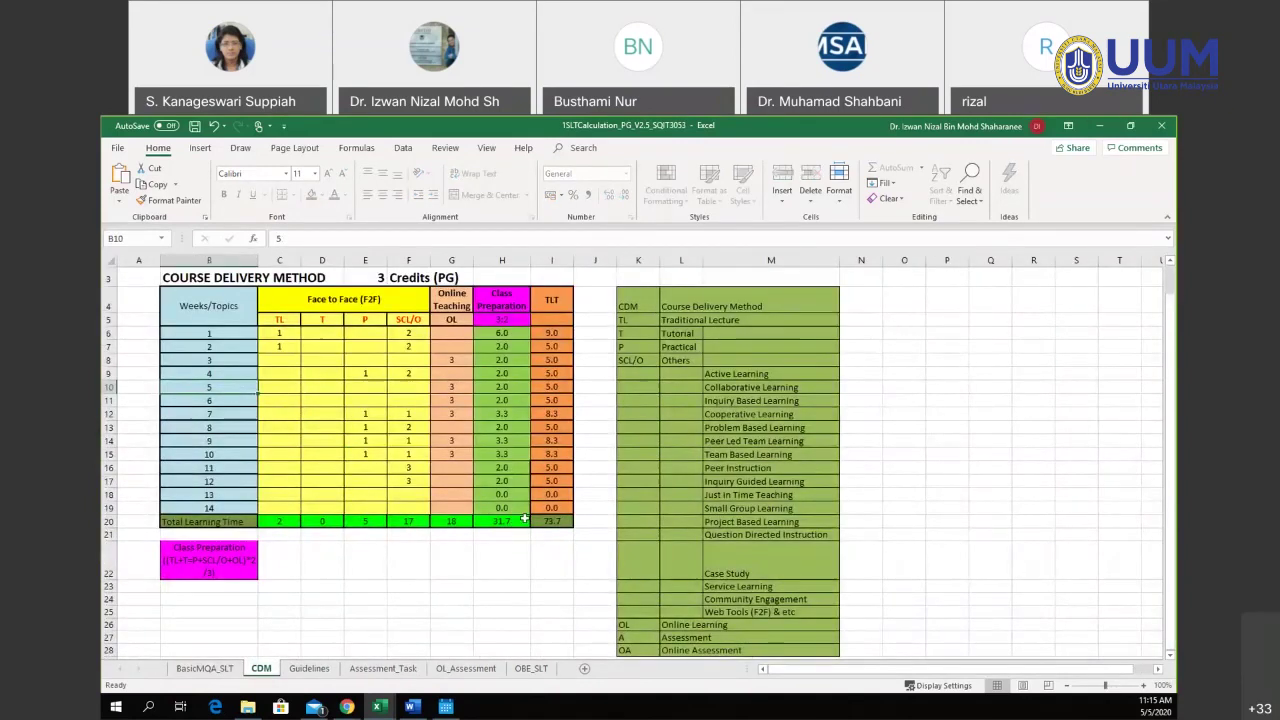
pyautogui.click(545, 521)
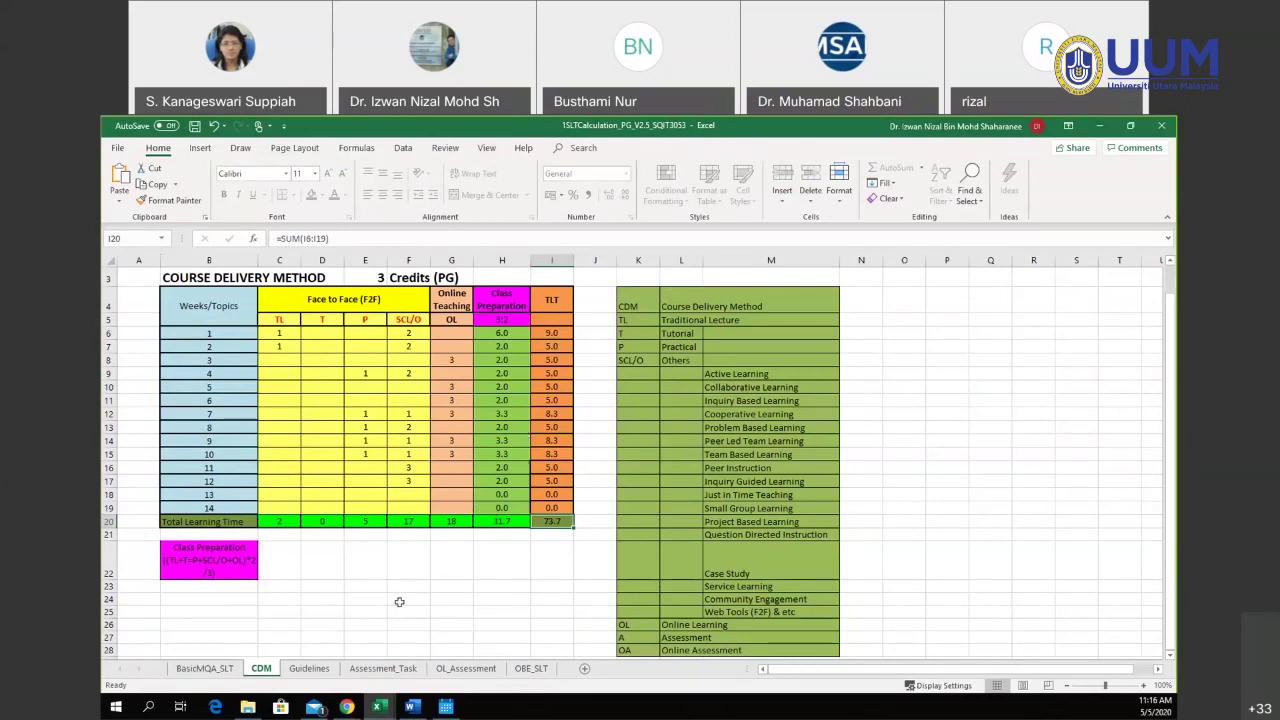
pyautogui.click(382, 668)
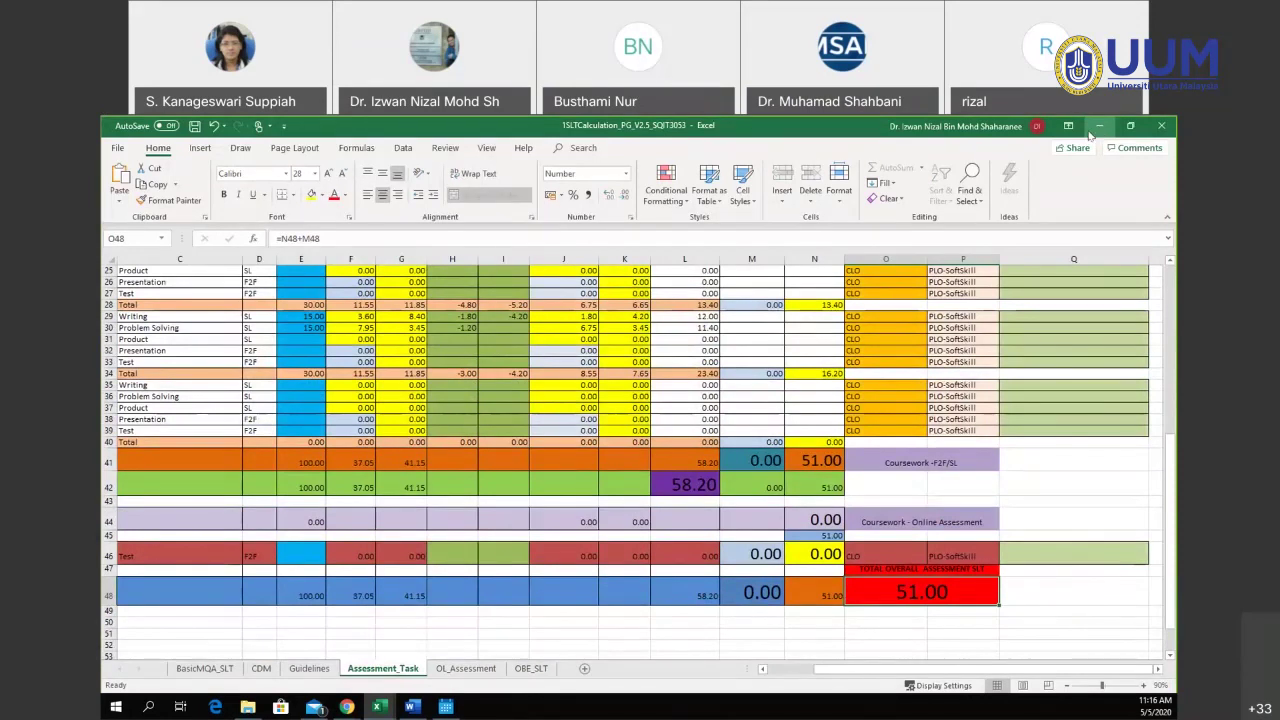
# - Return to the browser at full size and add Traditional Lecture as a teaching method for the Cognitive Skills (LOC2) cluster
pyautogui.moveTo(343, 705)
pyautogui.click(335, 677)
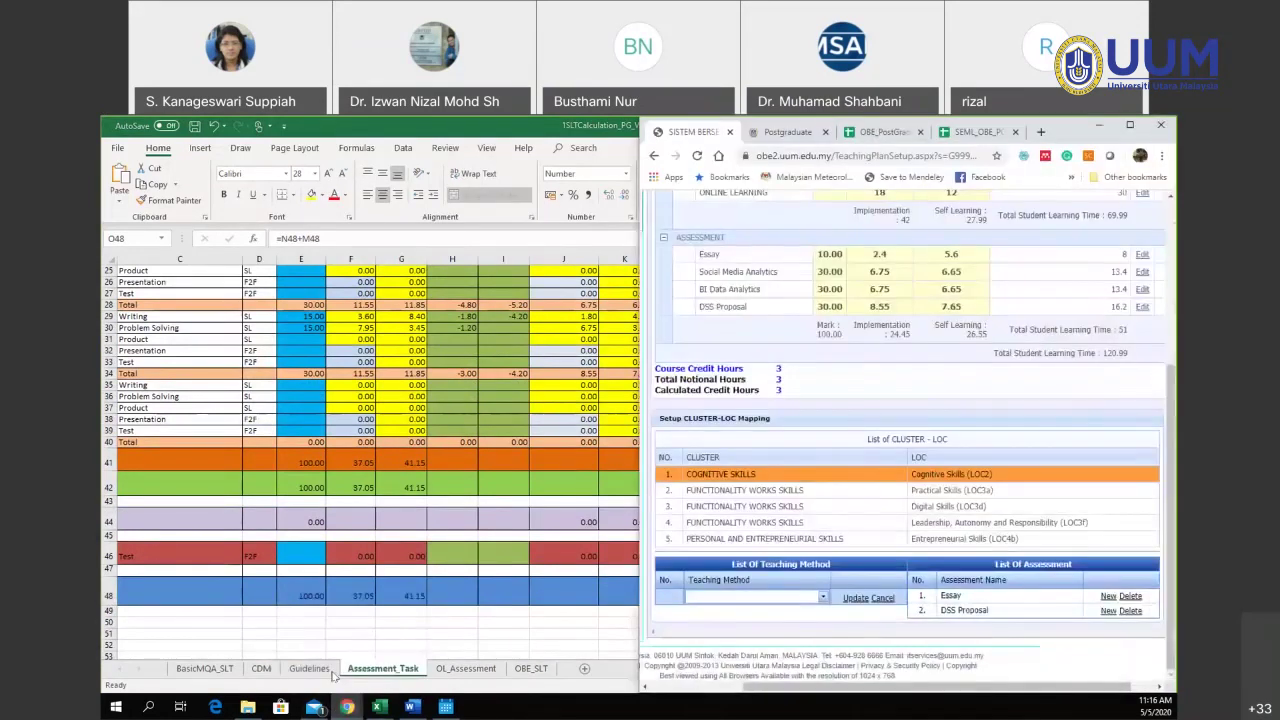
pyautogui.click(1128, 125)
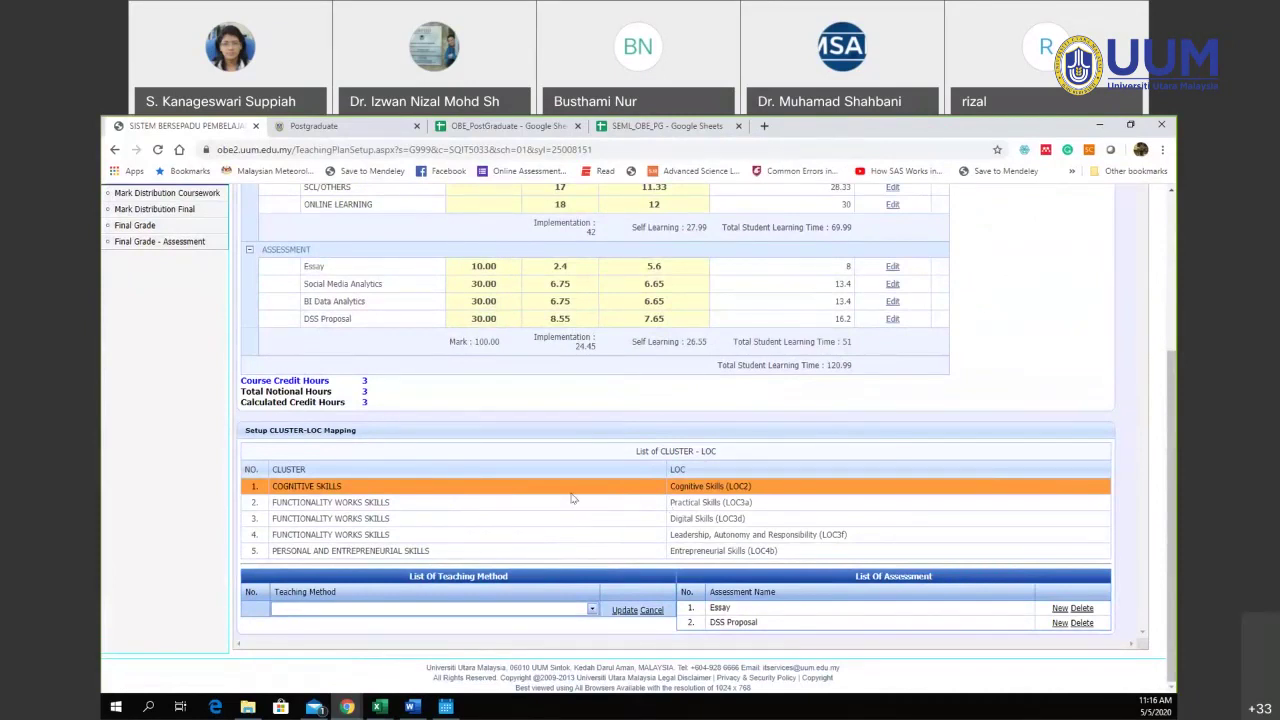
pyautogui.click(592, 609)
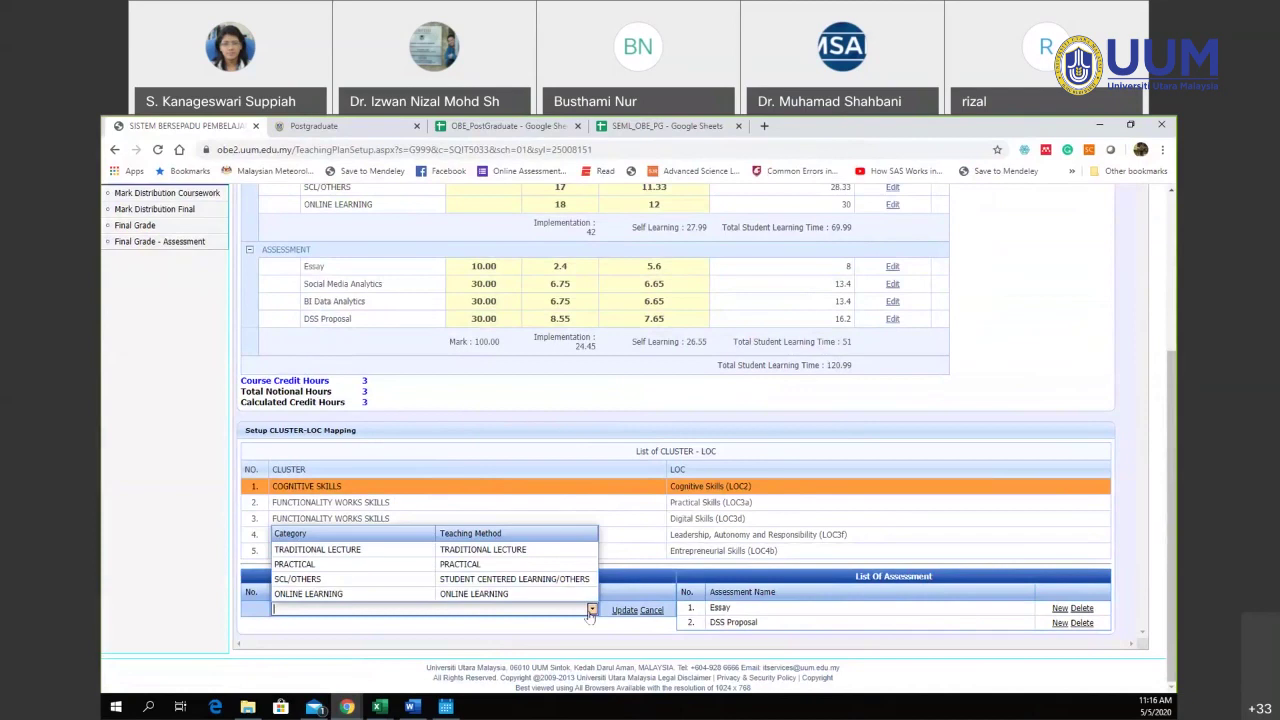
pyautogui.click(570, 549)
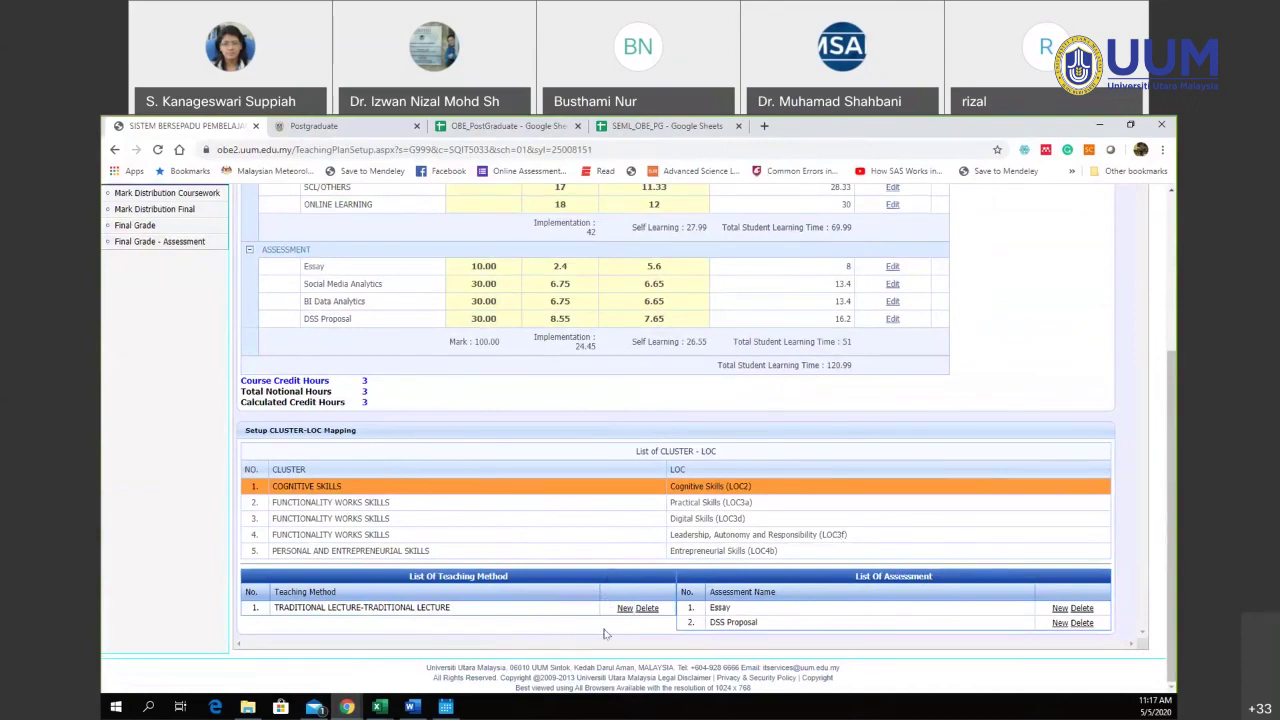
# - Add Practical and SCL/Others (Student Centered Learning/Others) to the teaching methods of the Cognitive Skills (LOC2) cluster
pyautogui.click(623, 608)
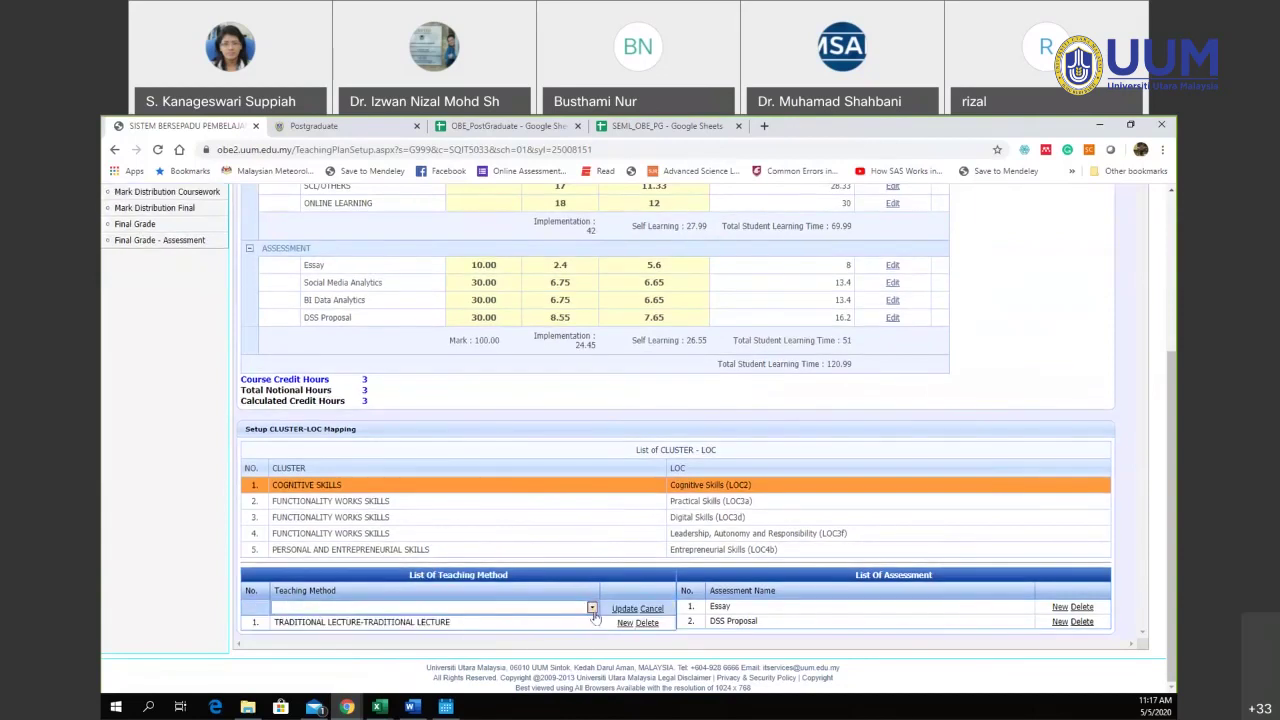
pyautogui.click(591, 607)
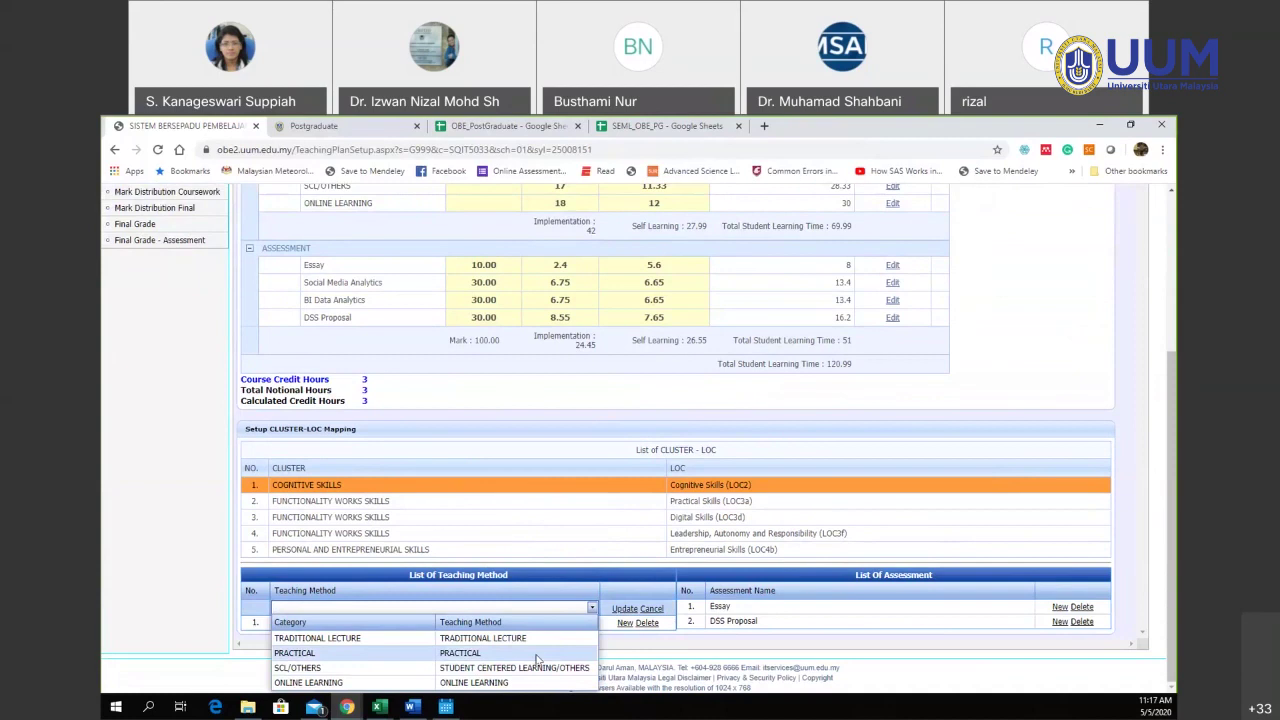
pyautogui.click(570, 643)
pyautogui.click(622, 614)
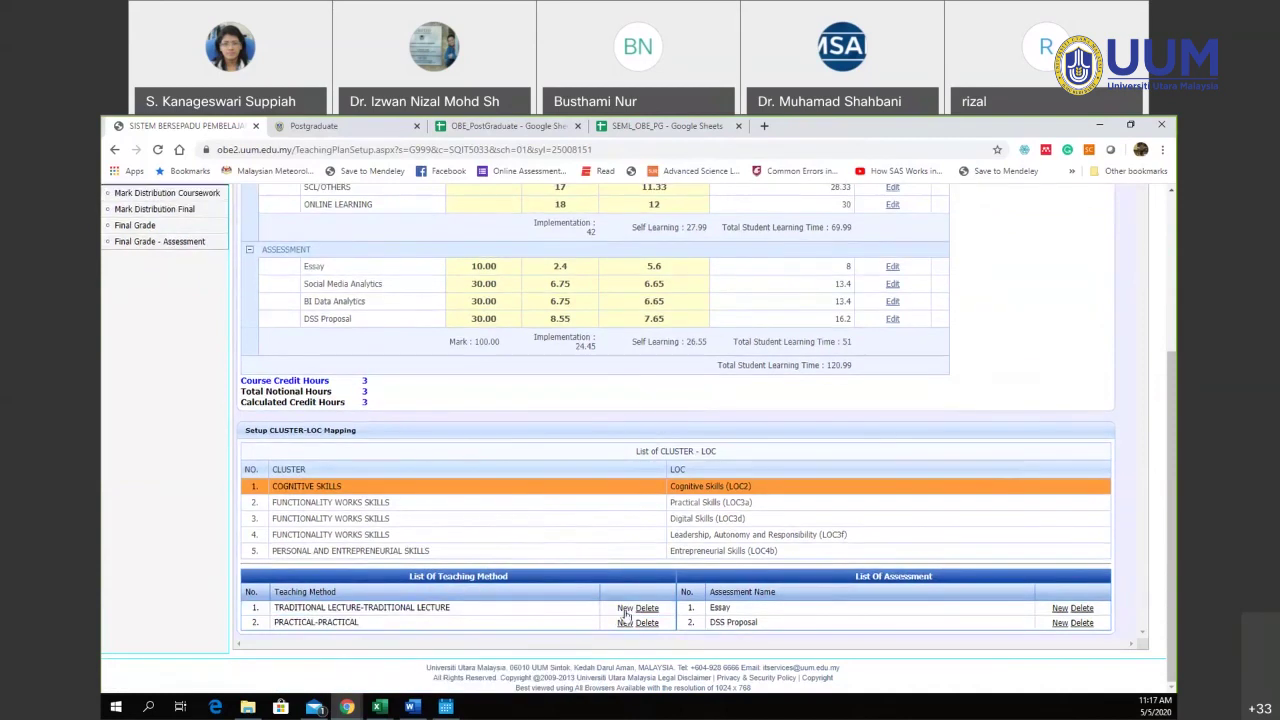
pyautogui.click(618, 624)
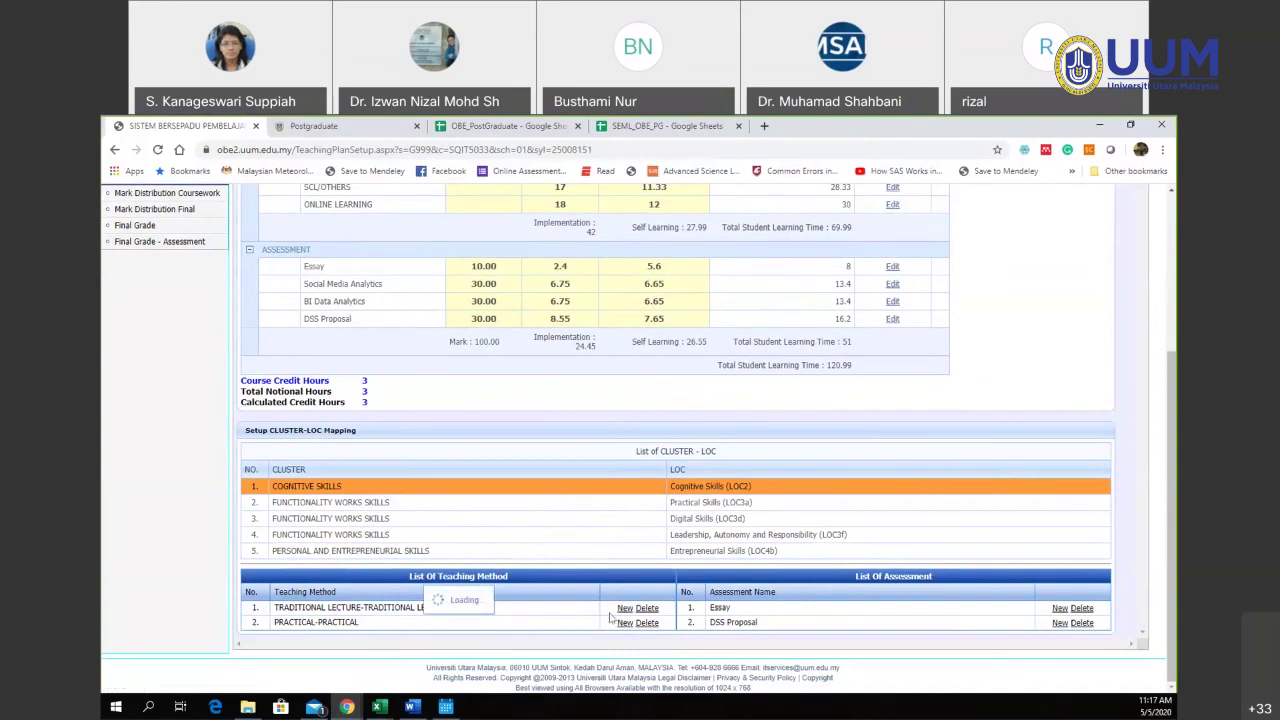
pyautogui.click(591, 593)
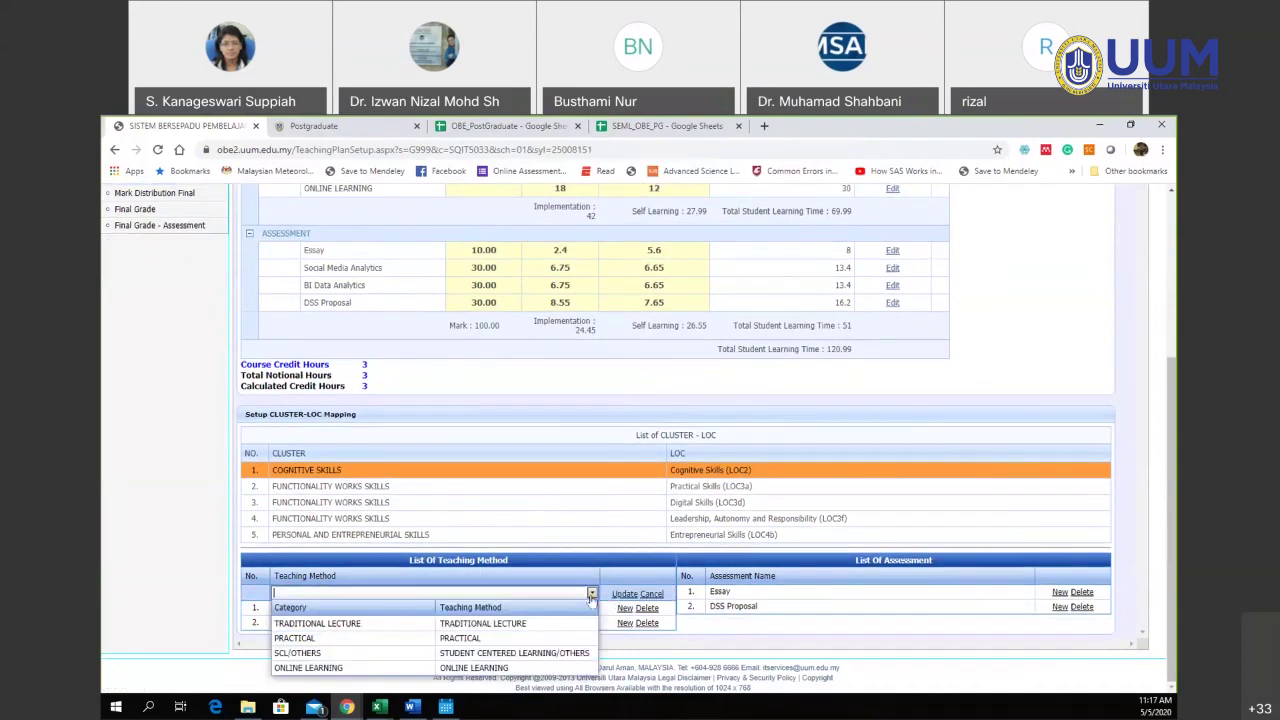
pyautogui.click(520, 653)
pyautogui.click(631, 596)
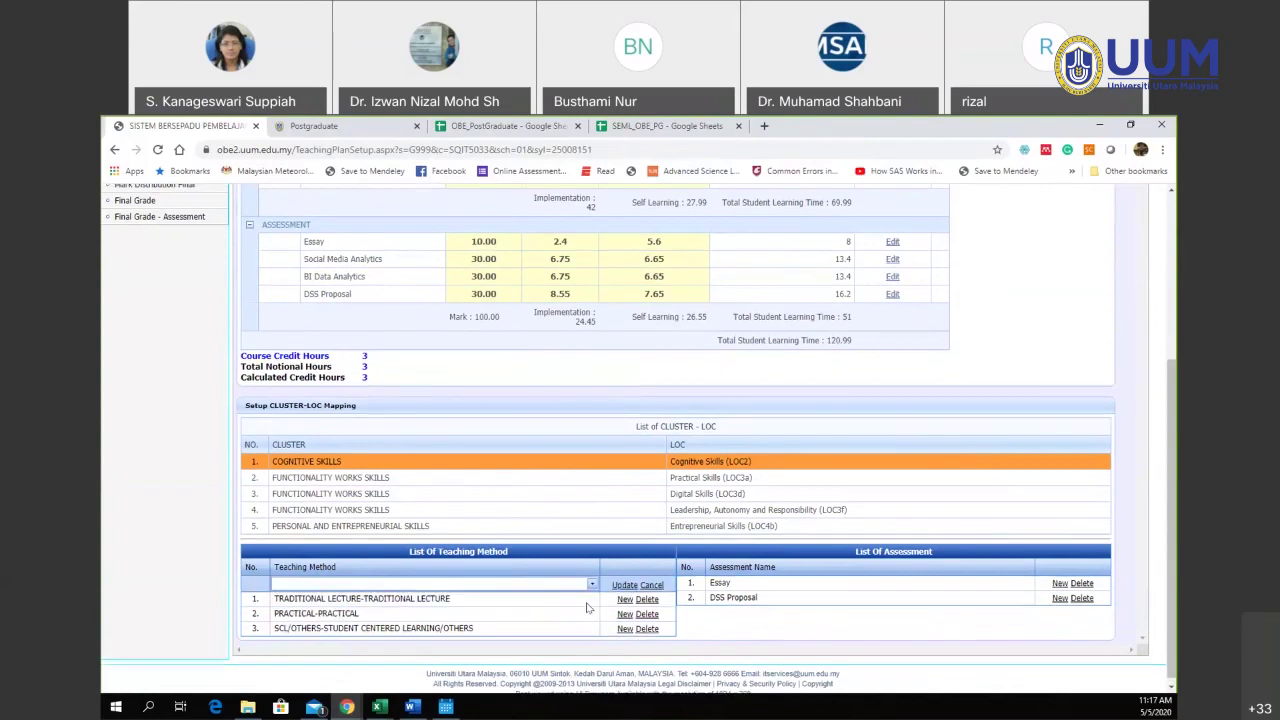
# - Add Online Learning to the teaching methods of the Cognitive Skills (LOC2) cluster and save the row
pyautogui.click(592, 585)
pyautogui.click(578, 656)
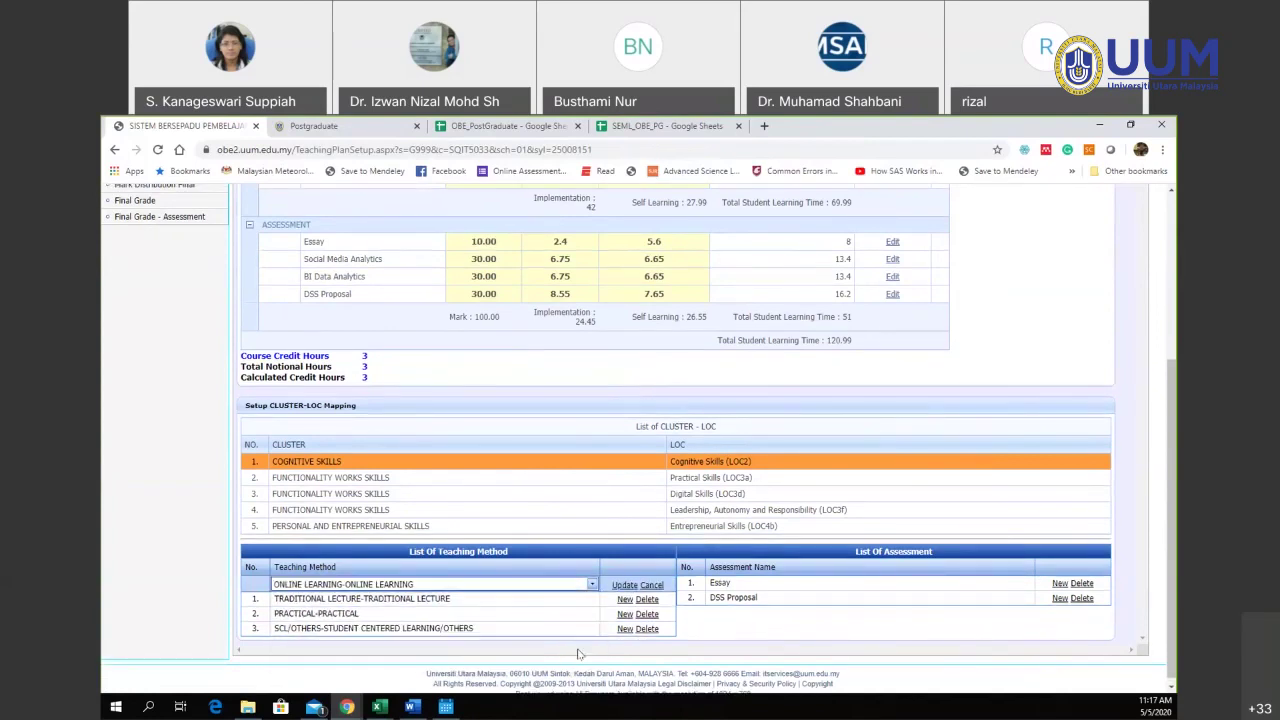
pyautogui.click(626, 585)
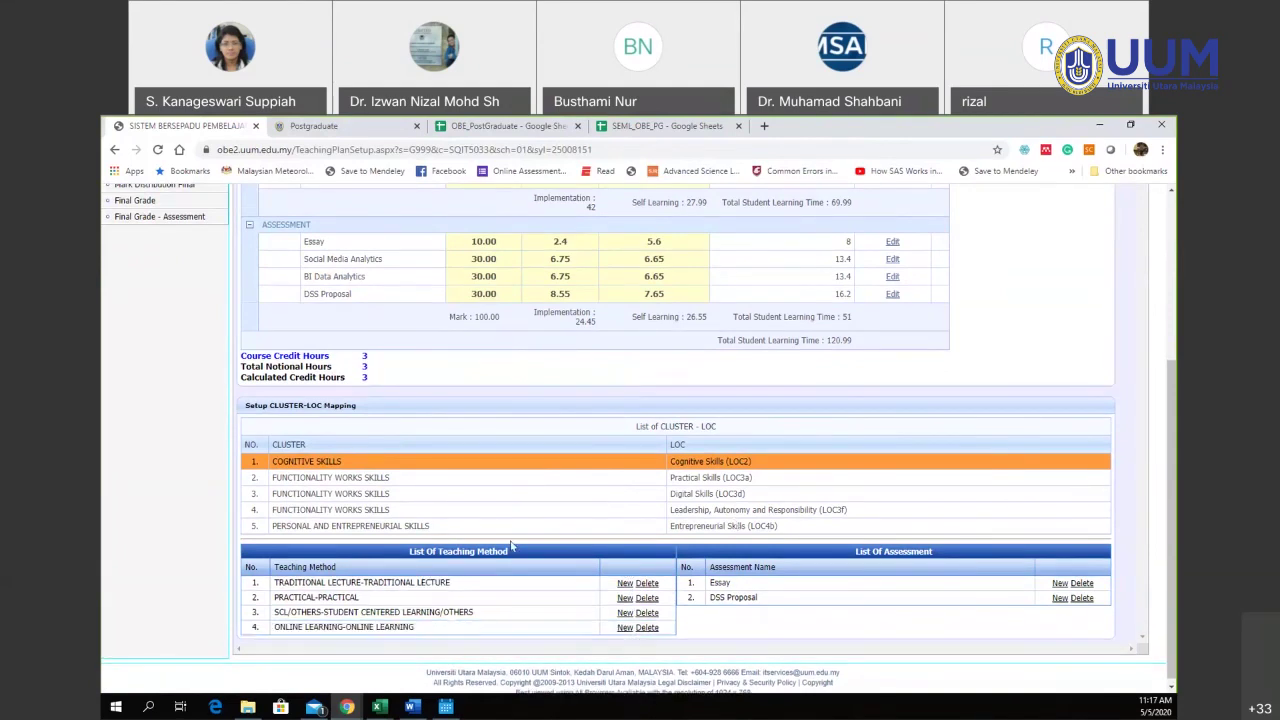
# - For the Practical Skills (LOC3a) cluster, add Social Media Analytics as an assessment and Traditional Lecture as a teaching method
pyautogui.click(711, 479)
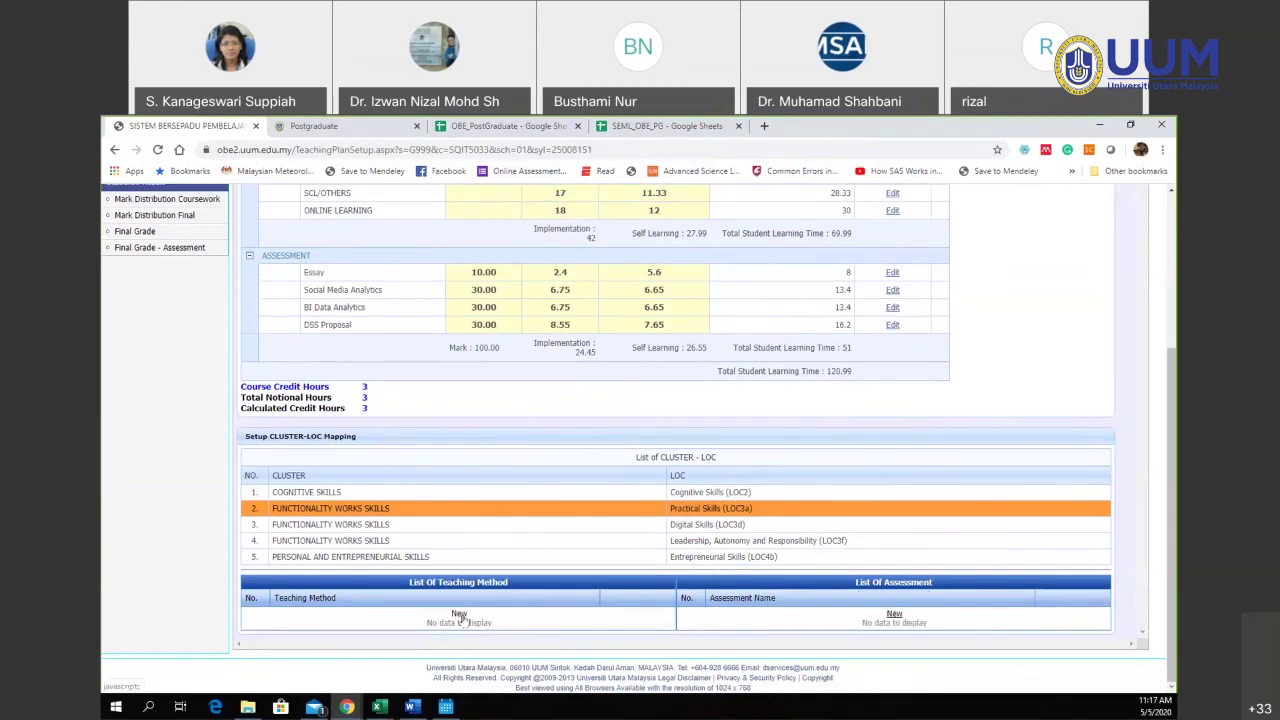
pyautogui.click(893, 614)
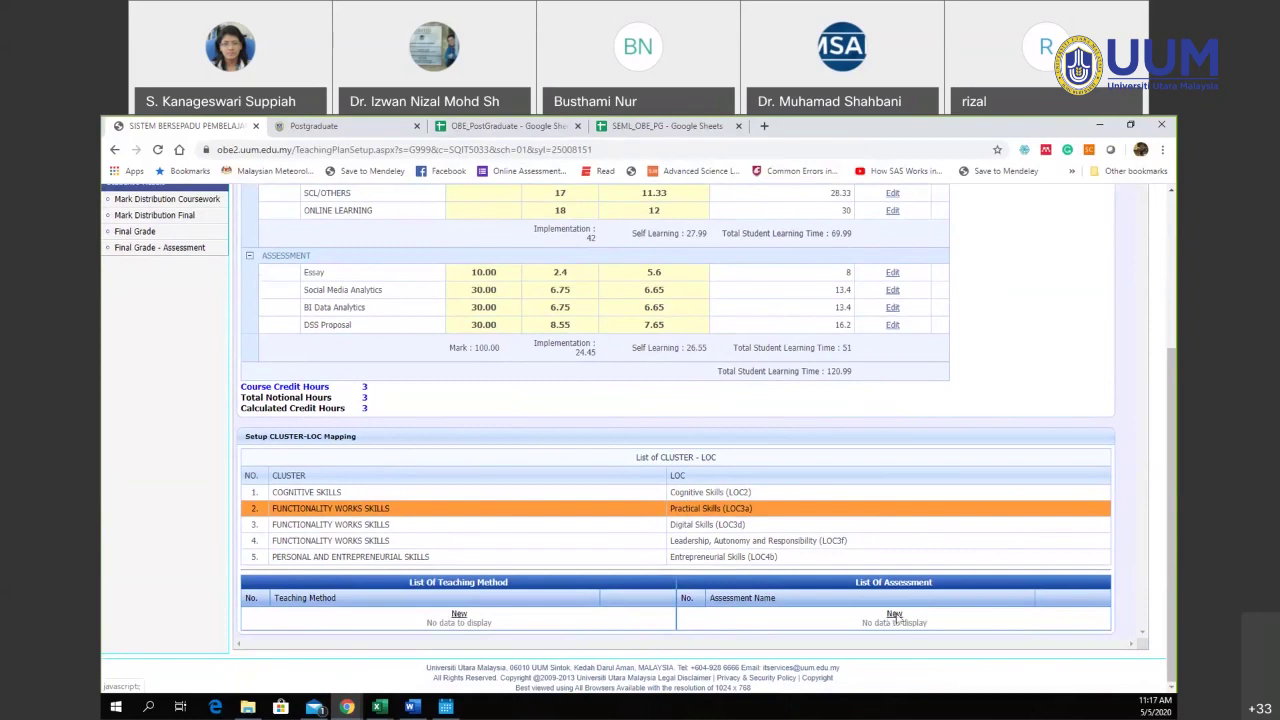
pyautogui.click(457, 615)
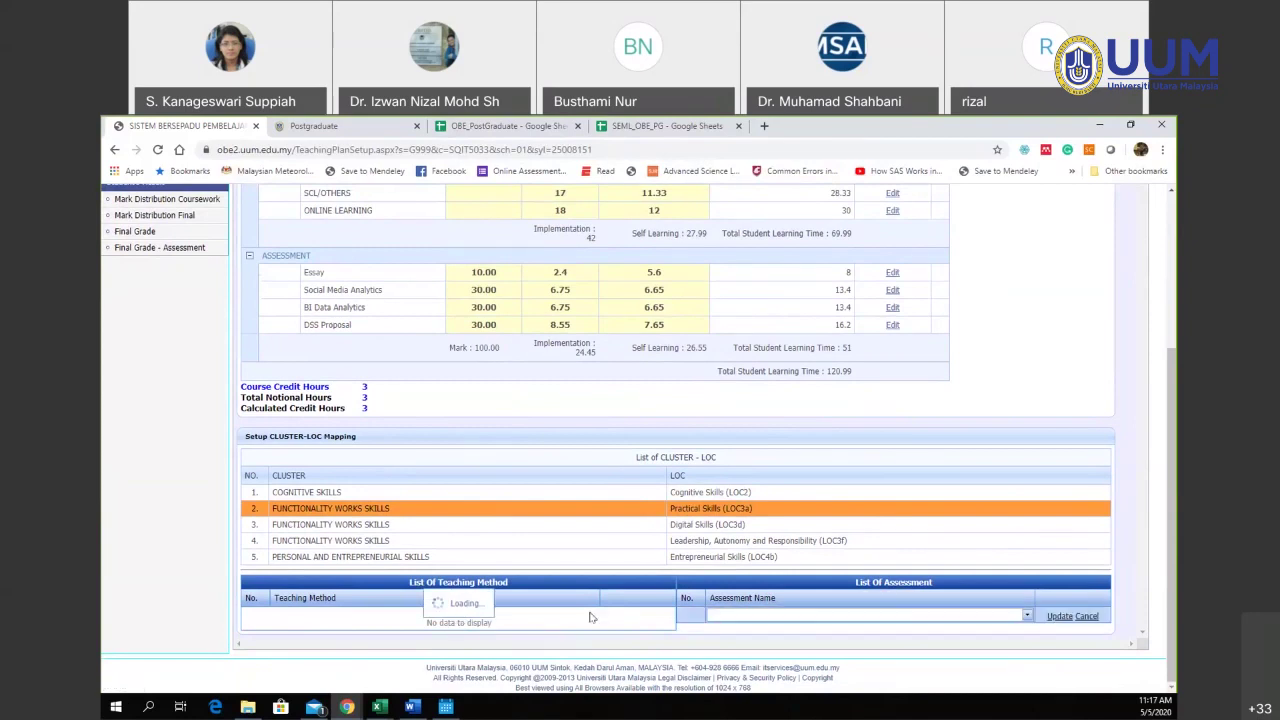
pyautogui.click(768, 615)
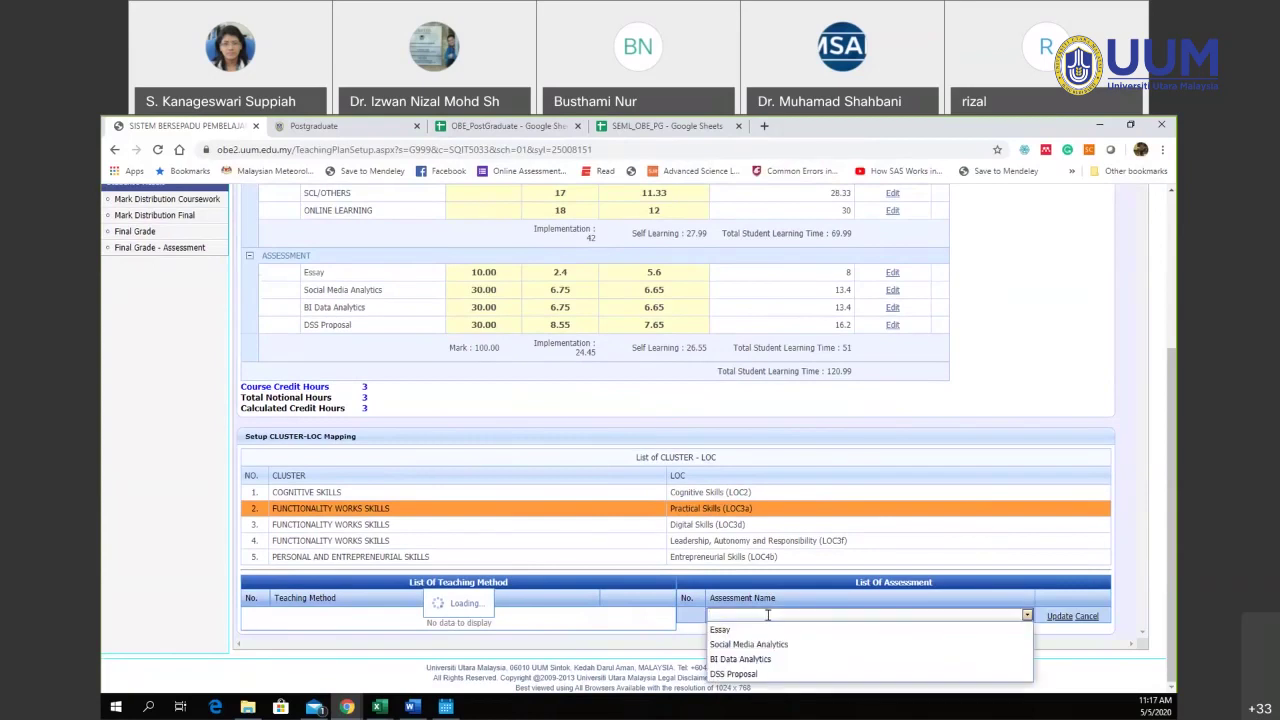
pyautogui.click(748, 652)
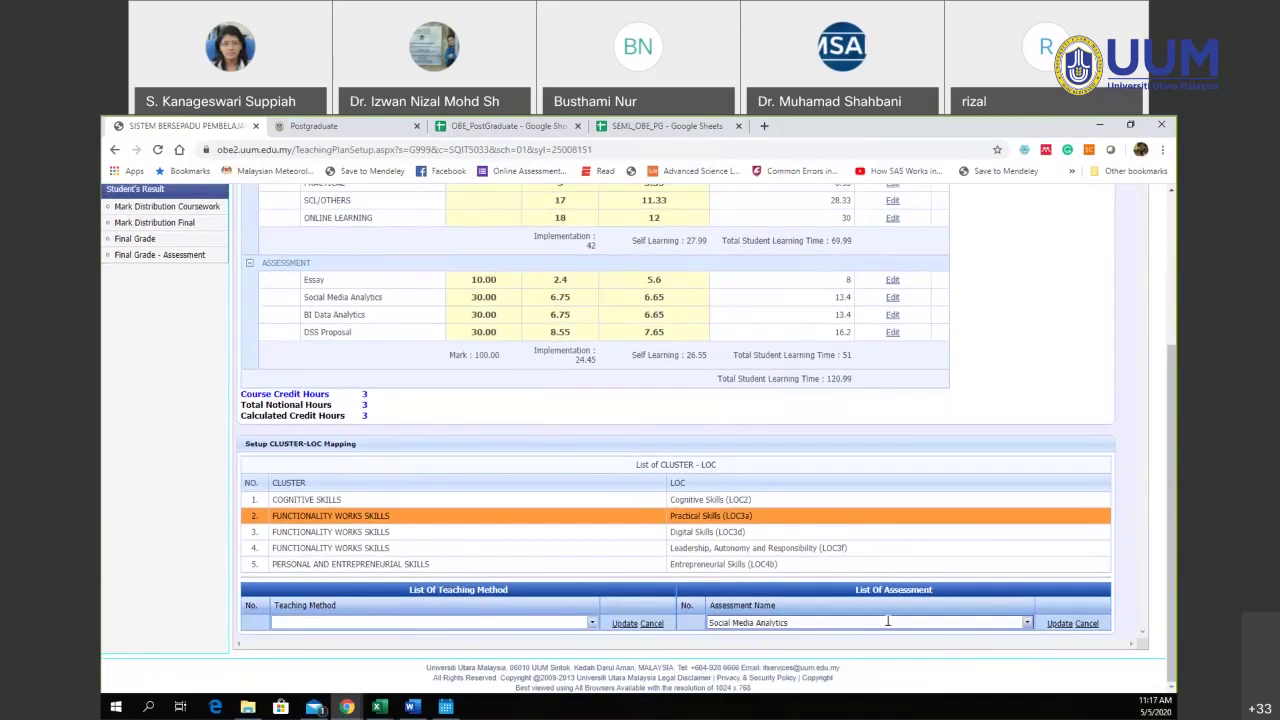
pyautogui.click(1058, 623)
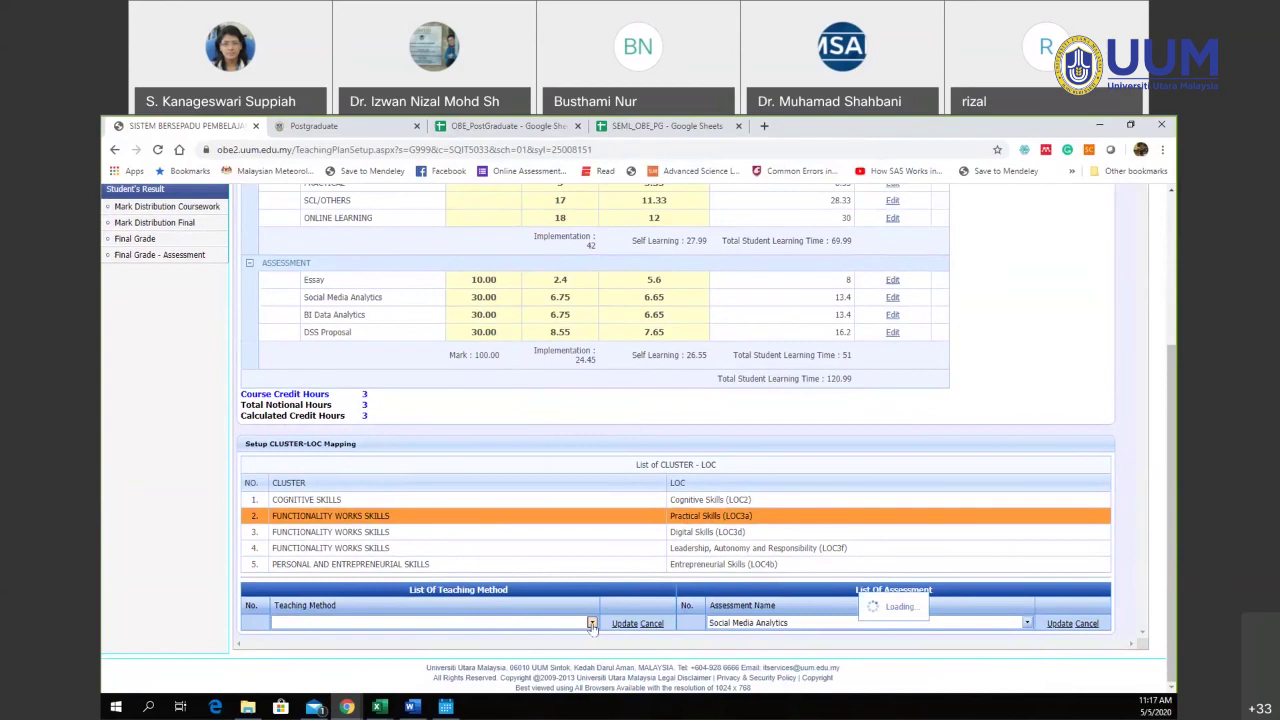
pyautogui.click(540, 622)
pyautogui.click(521, 566)
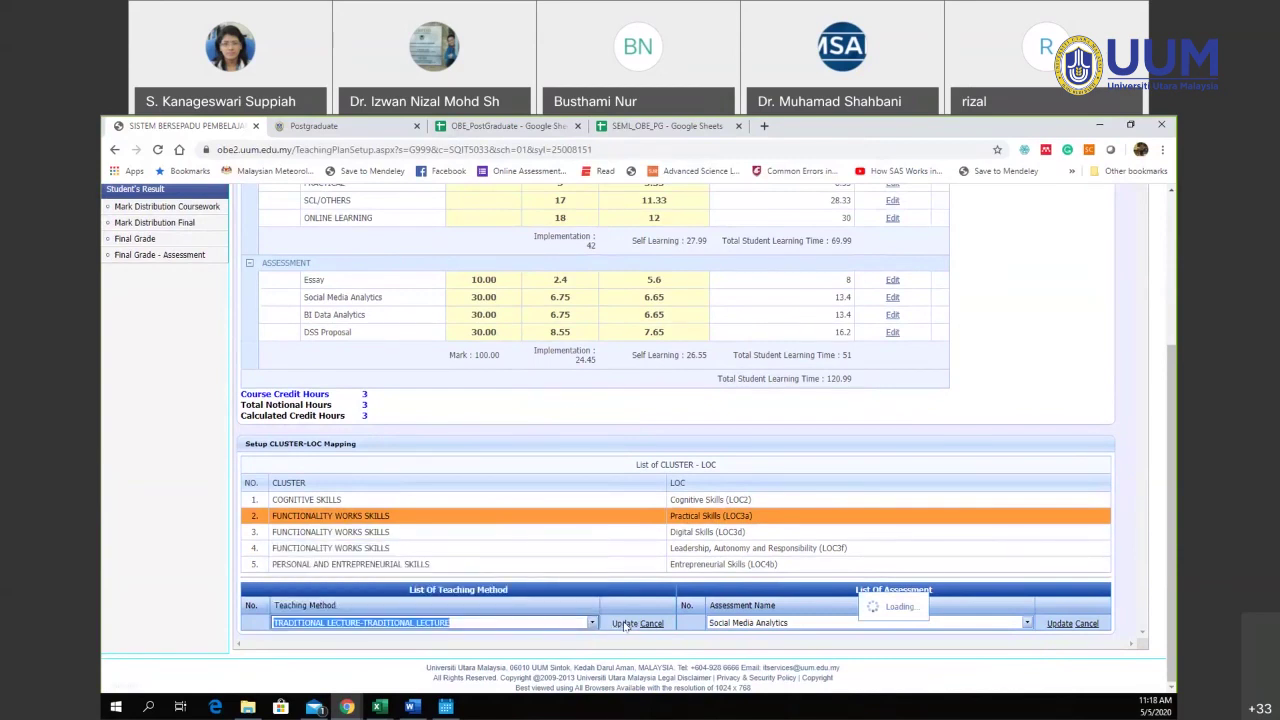
# - Add BI Data Analytics to the assessments and Practical to the teaching methods of the Practical Skills (LOC3a) cluster
pyautogui.click(1059, 622)
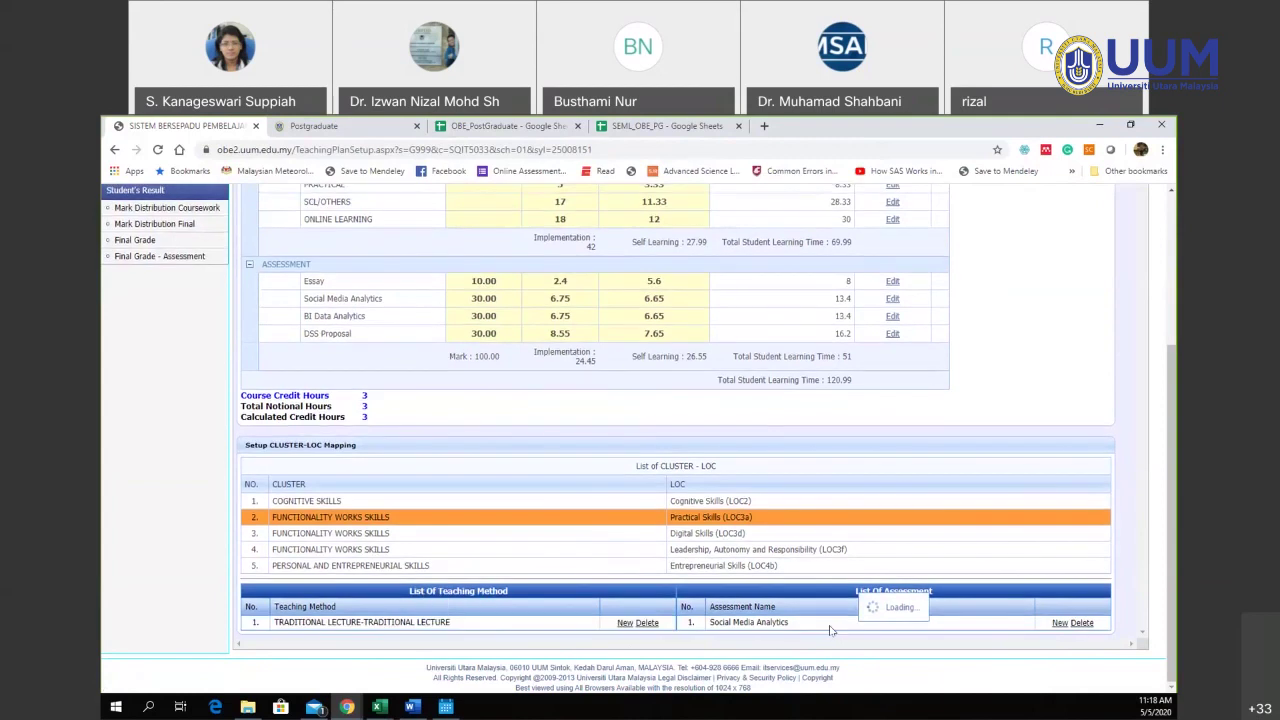
pyautogui.click(624, 623)
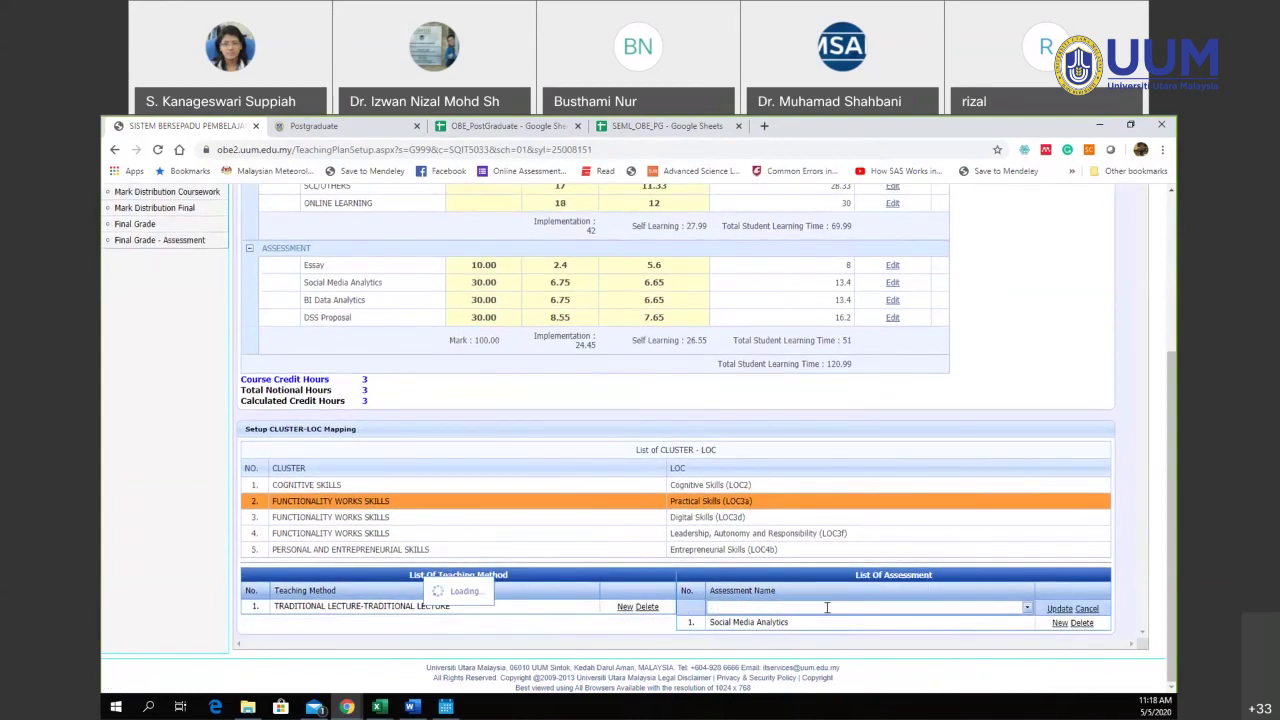
pyautogui.click(827, 607)
pyautogui.click(800, 652)
pyautogui.click(540, 607)
pyautogui.click(535, 652)
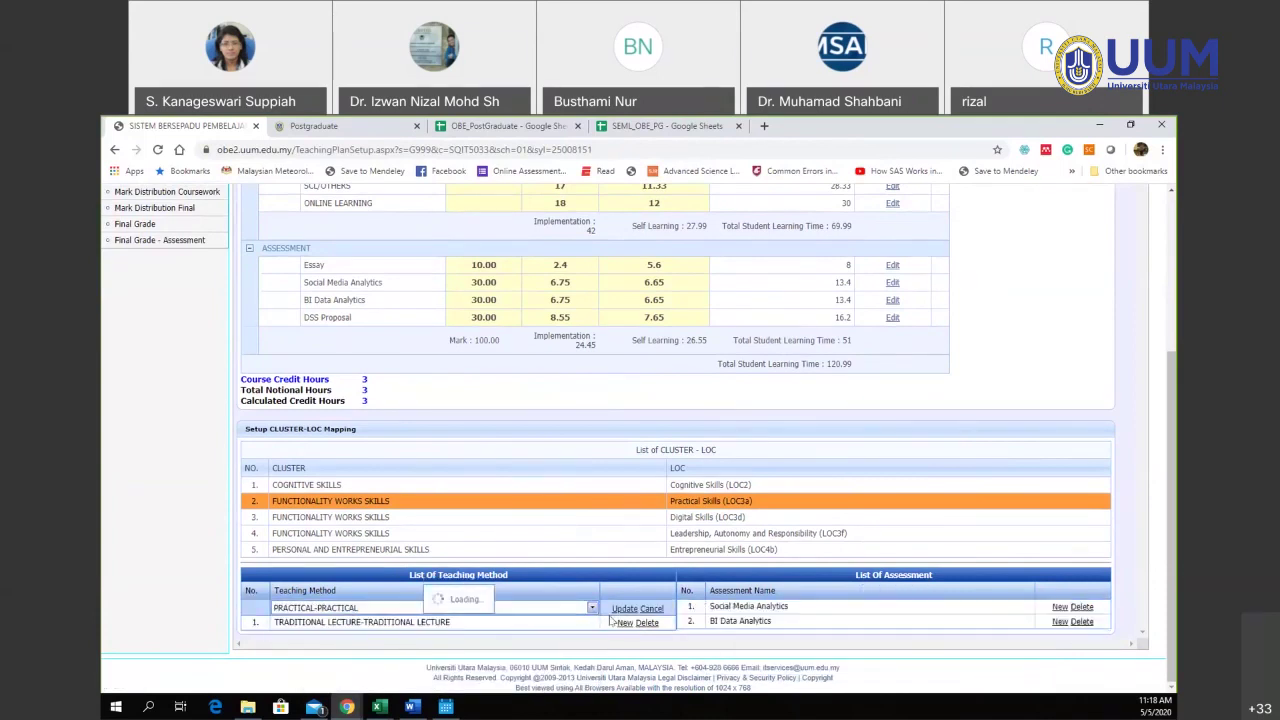
pyautogui.click(632, 609)
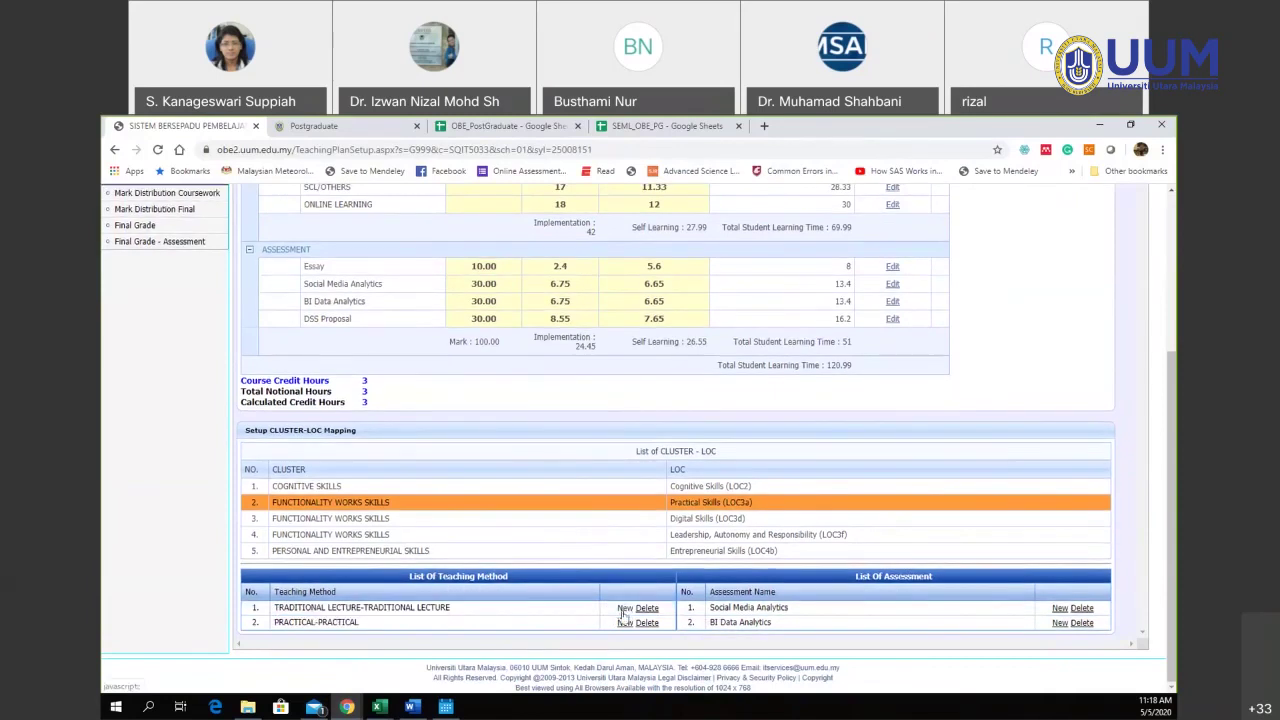
# - Add SCL/Others (Student Centered Learning/Others) and Online Learning to the teaching methods of the Practical Skills (LOC3a) cluster
pyautogui.click(623, 609)
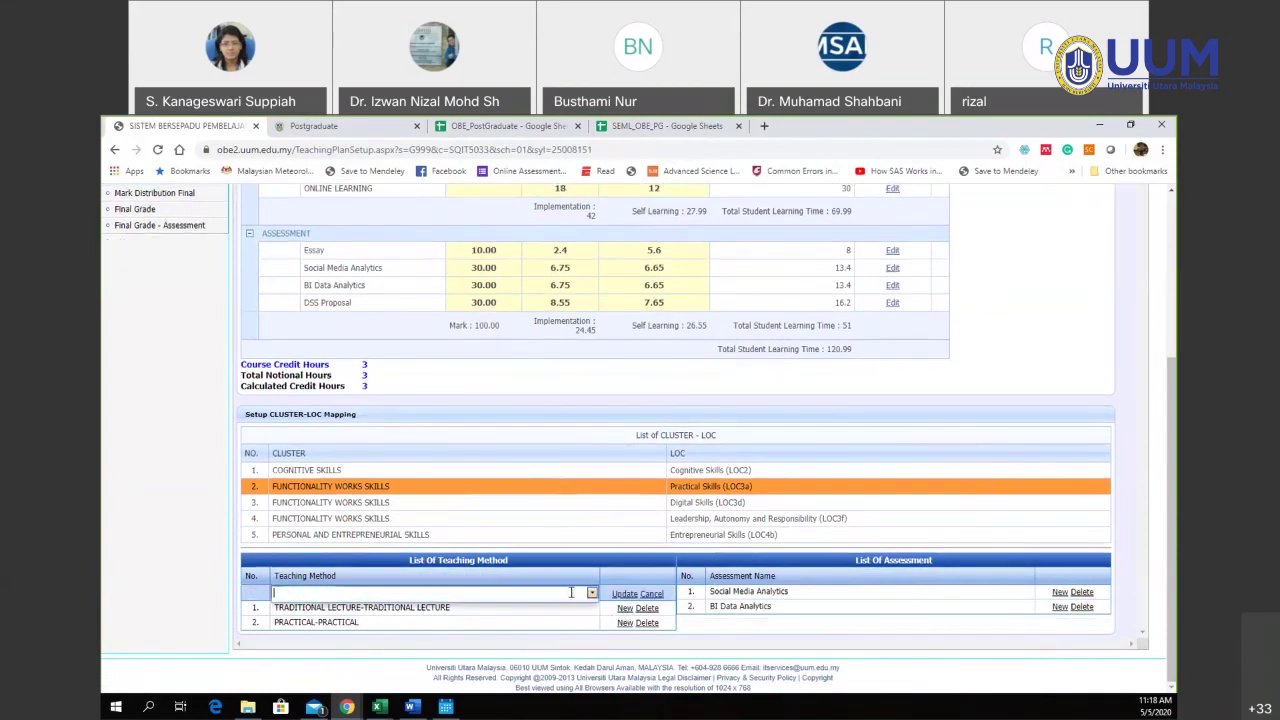
pyautogui.click(591, 593)
pyautogui.click(578, 638)
pyautogui.click(622, 594)
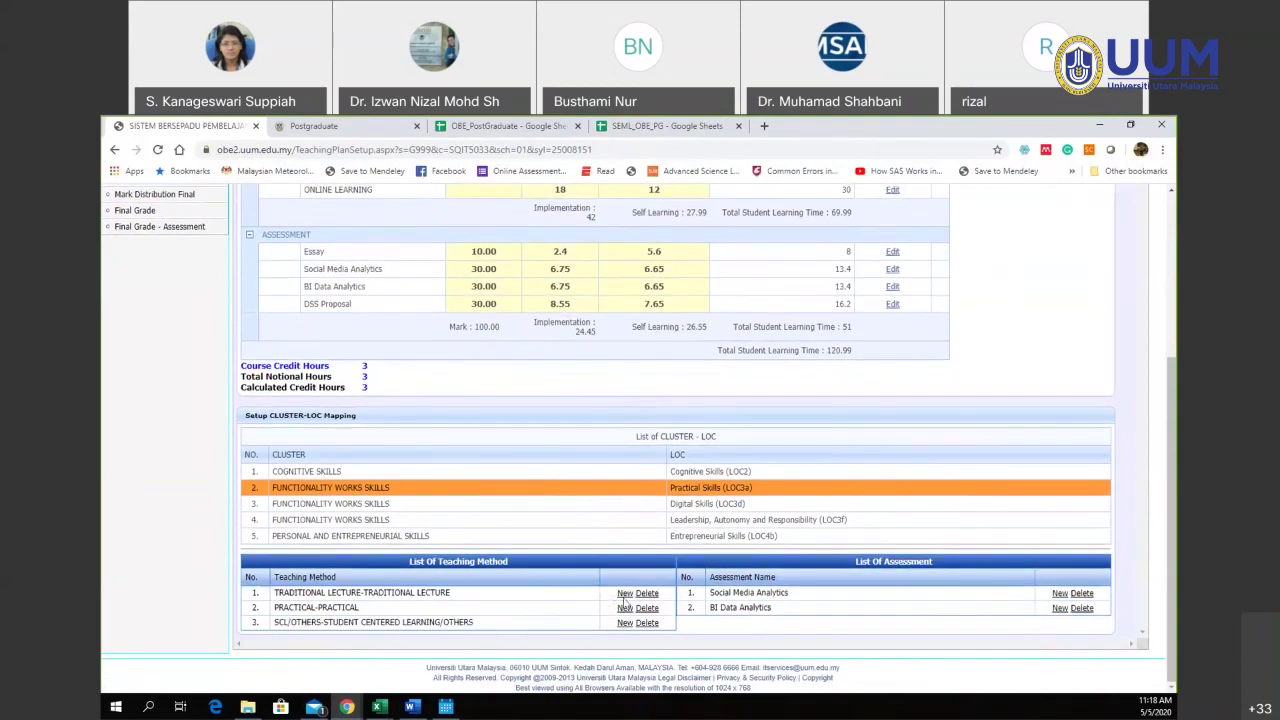
pyautogui.click(624, 596)
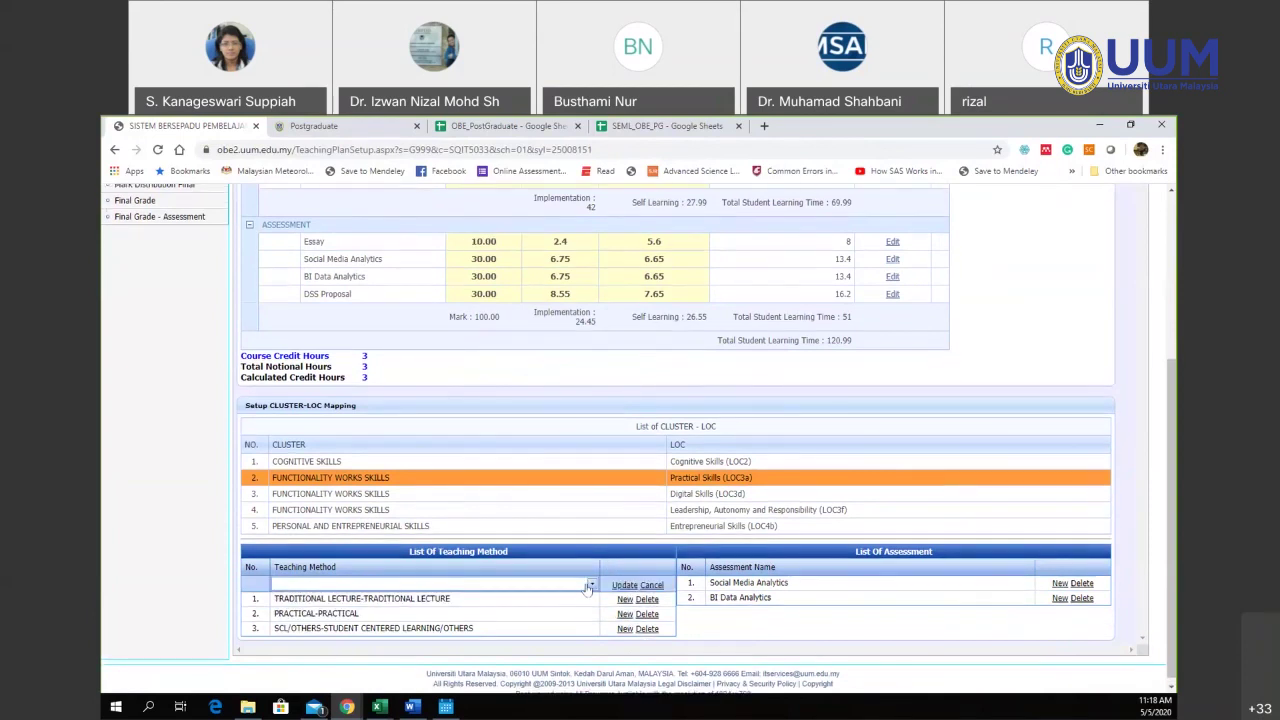
pyautogui.click(591, 583)
pyautogui.click(560, 660)
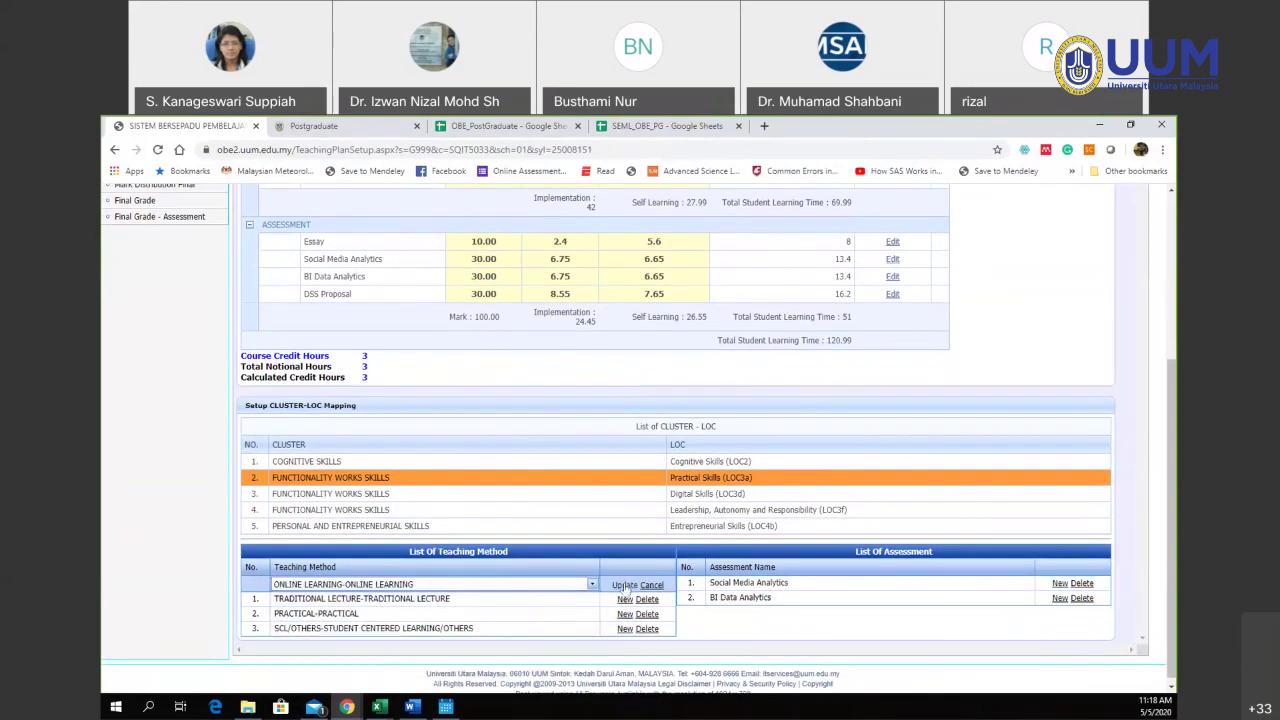
pyautogui.click(624, 585)
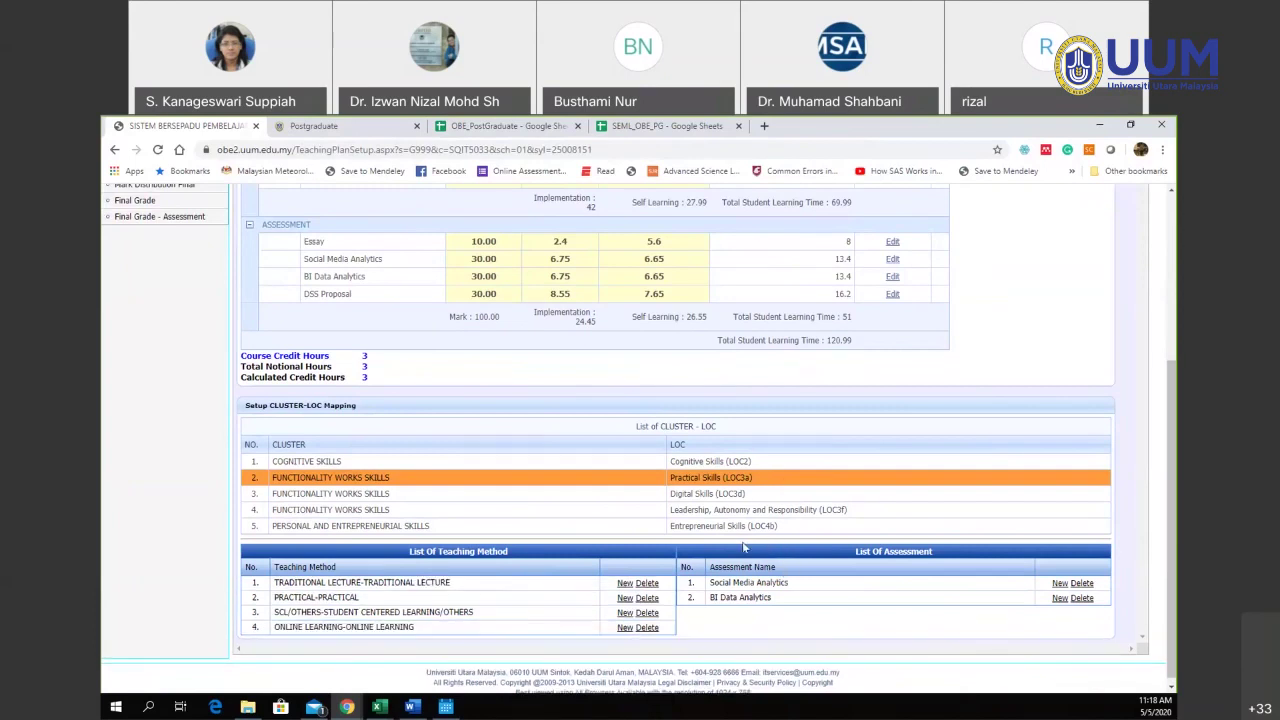
# - Open the Setup SOW component and start a new entry for week 1 with the topic 1-Introduction to Decision Support Systems (DSS)
pyautogui.click(712, 494)
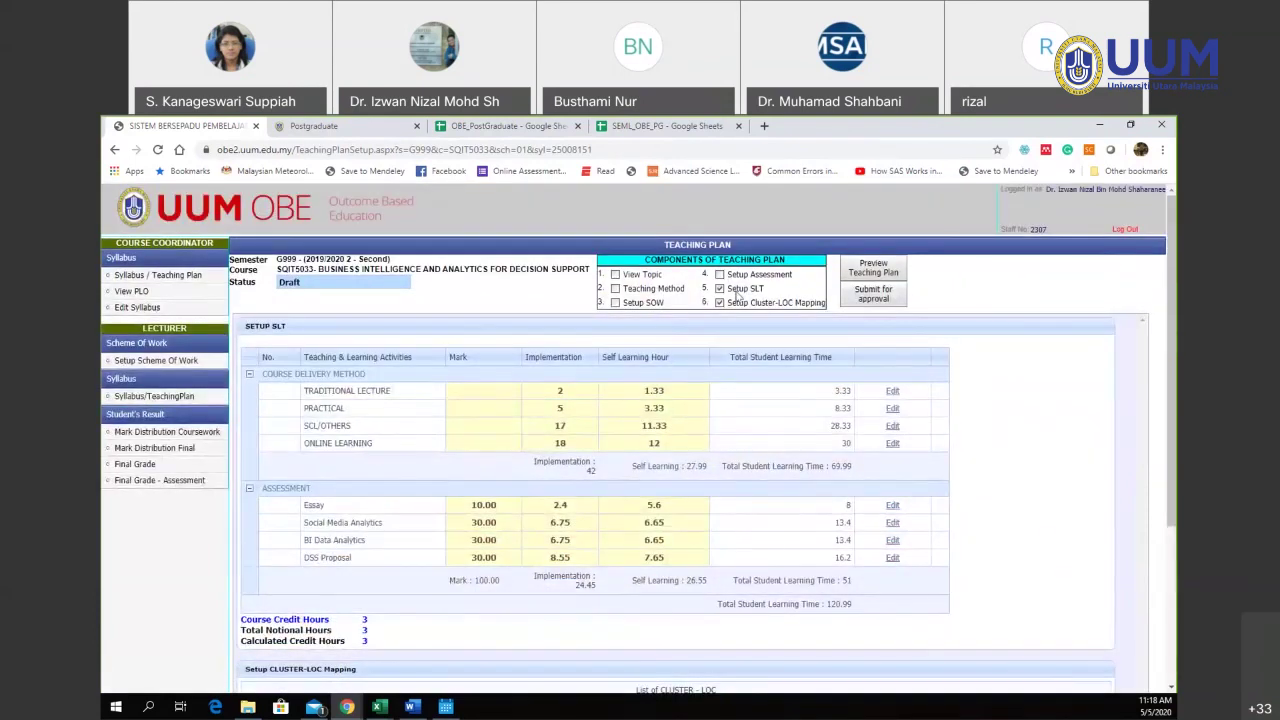
pyautogui.click(617, 304)
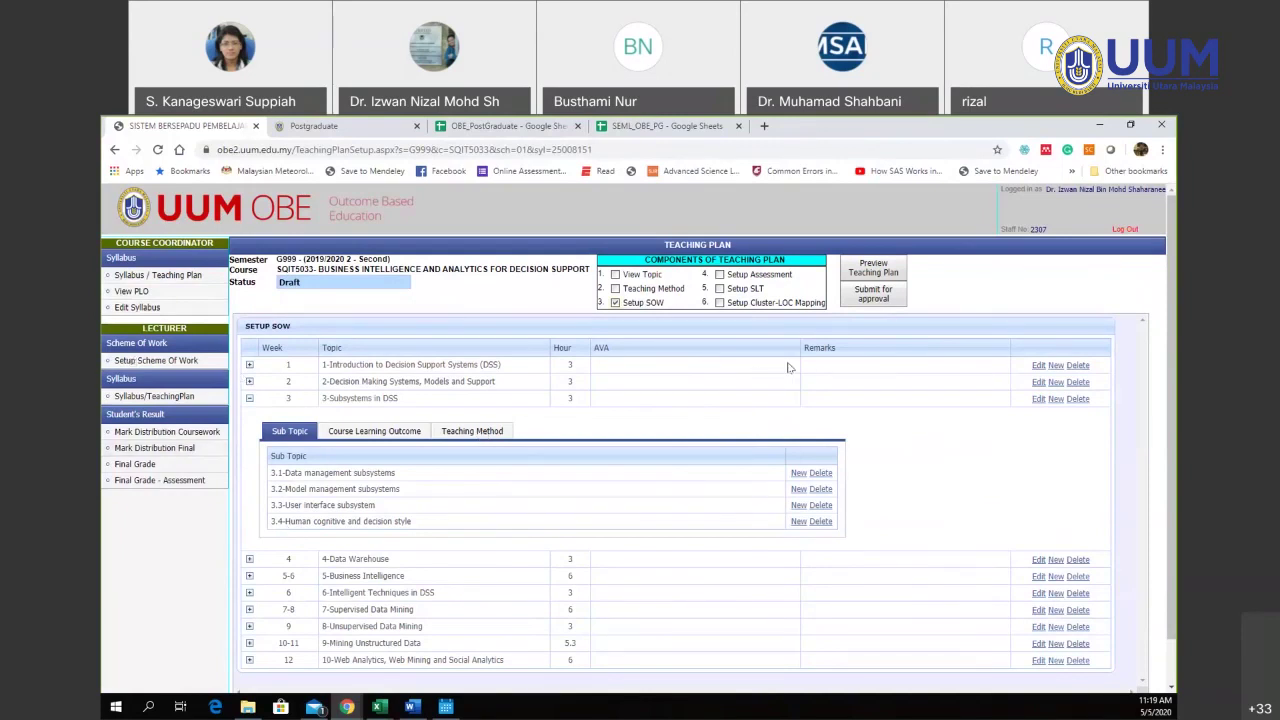
pyautogui.click(1056, 366)
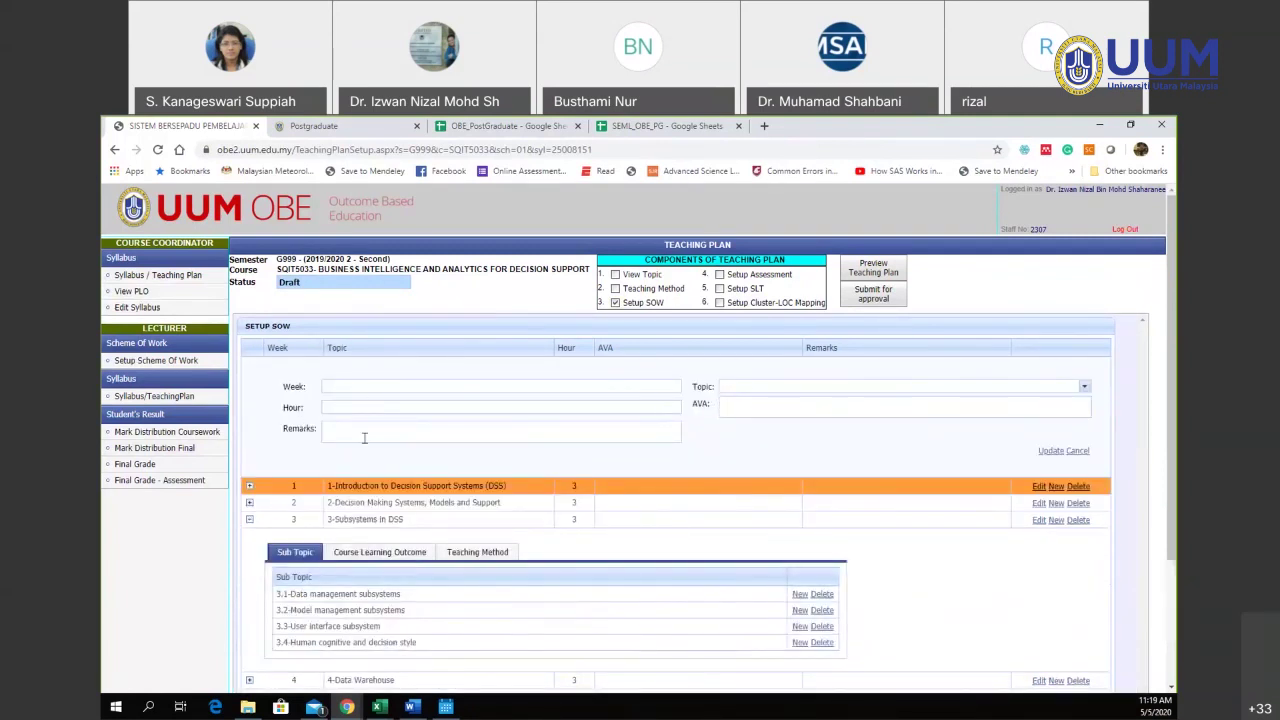
pyautogui.click(370, 384)
pyautogui.write('1')
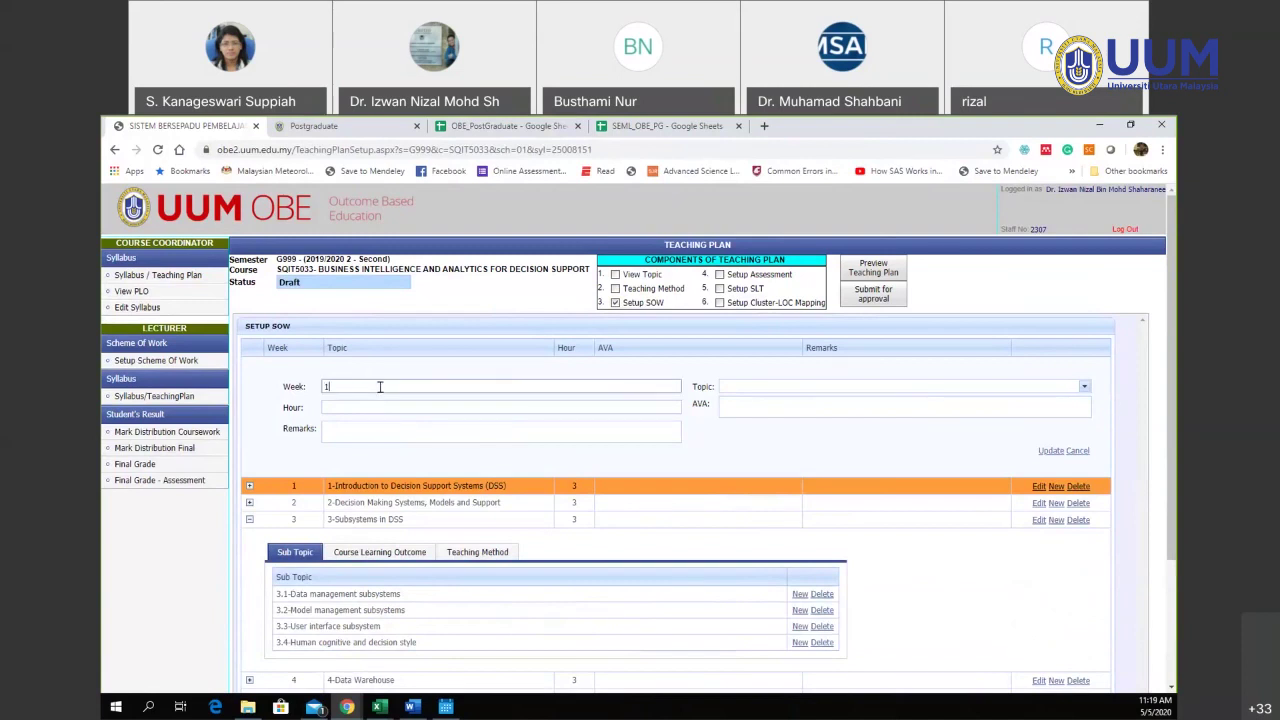
pyautogui.click(810, 386)
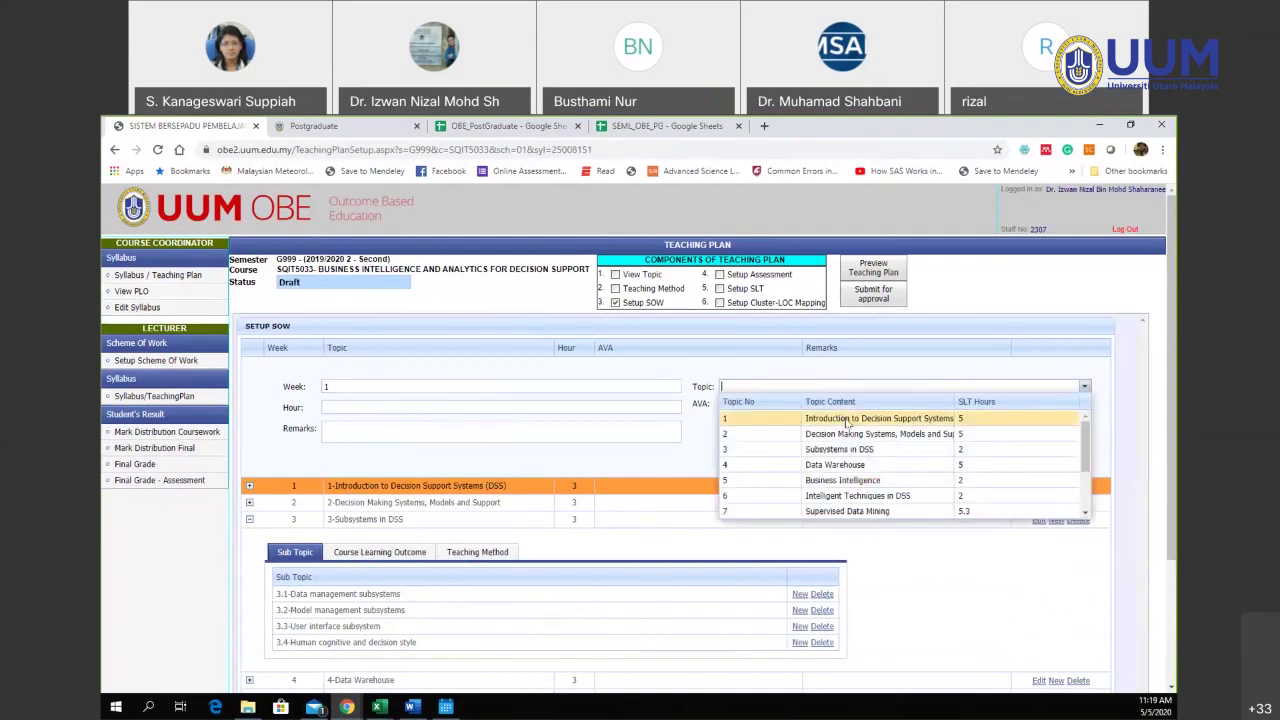
pyautogui.click(851, 420)
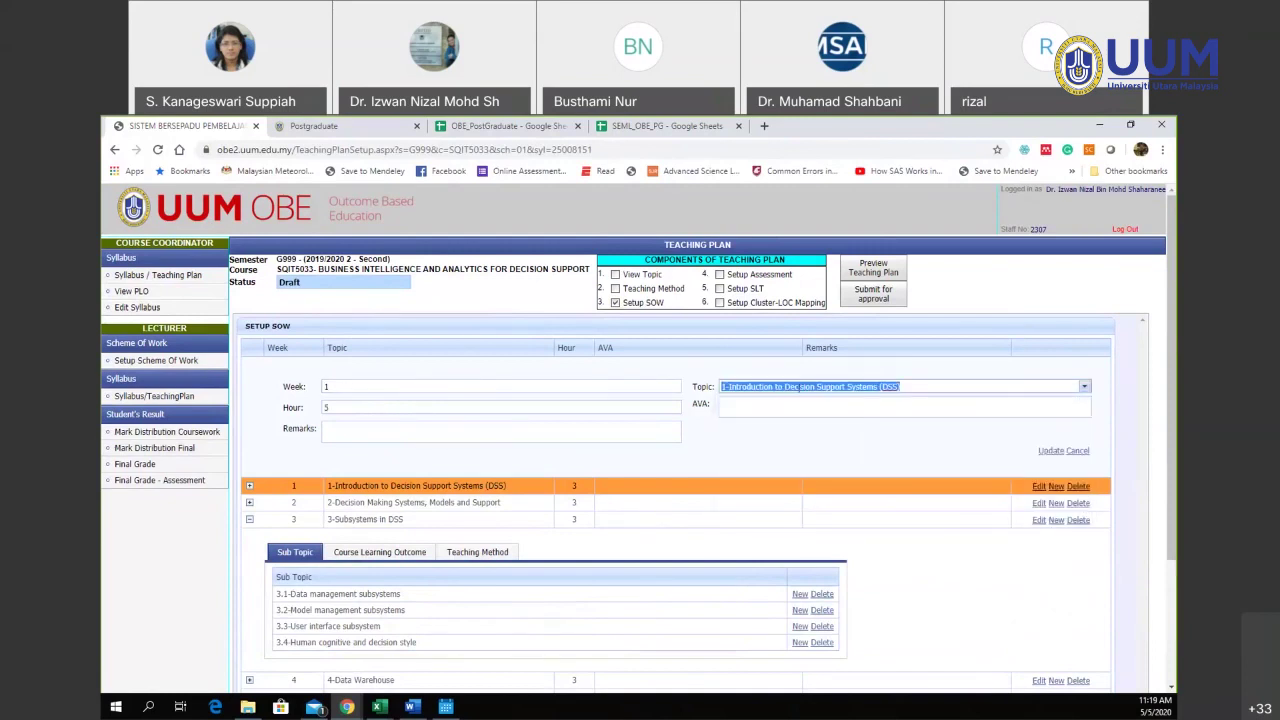
# - Switch to the SLT calculation workbook in Excel and check the week 1 face-to-face hours for TL and SCL/O on the CDM sheet
pyautogui.doubleClick(351, 402)
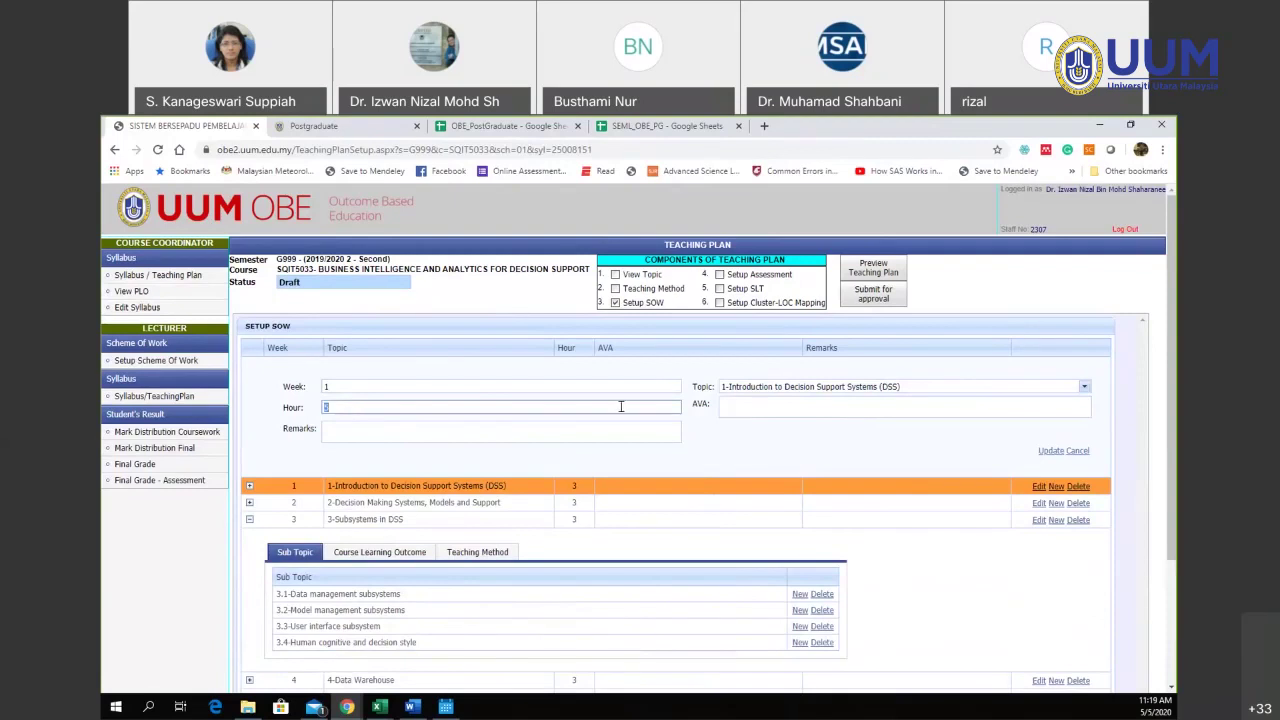
pyautogui.click(379, 707)
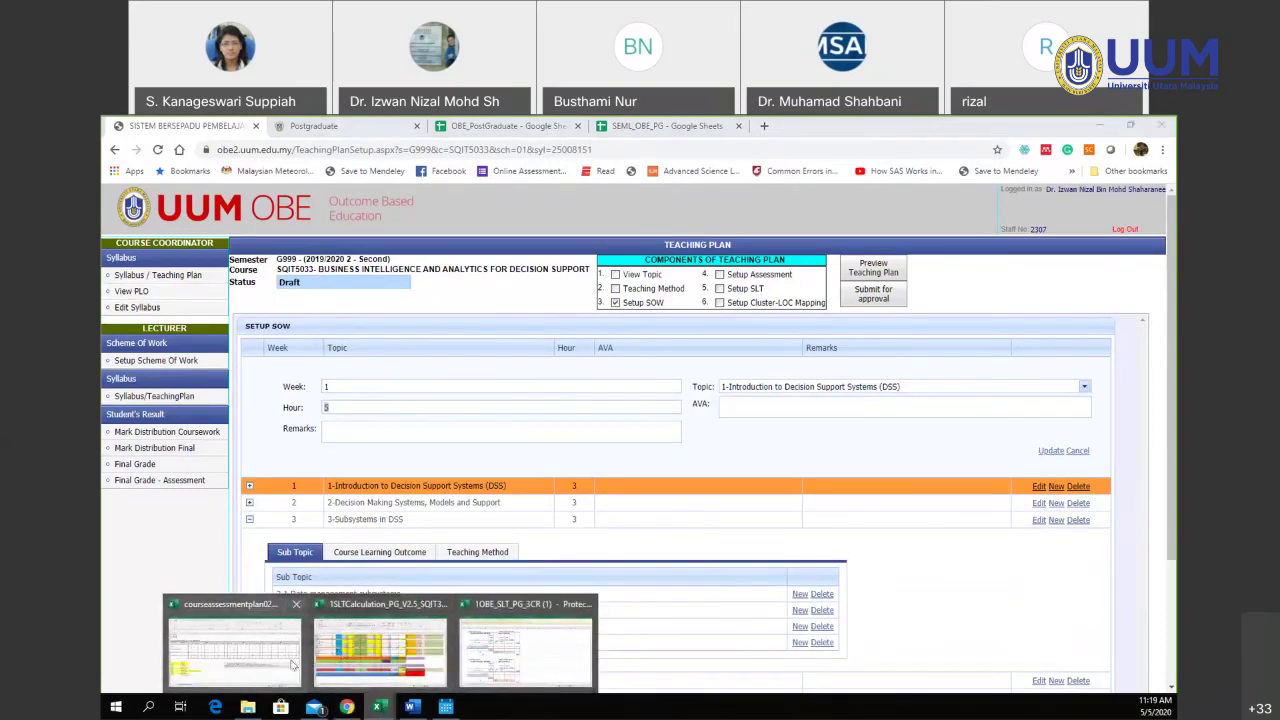
pyautogui.click(371, 662)
pyautogui.click(261, 668)
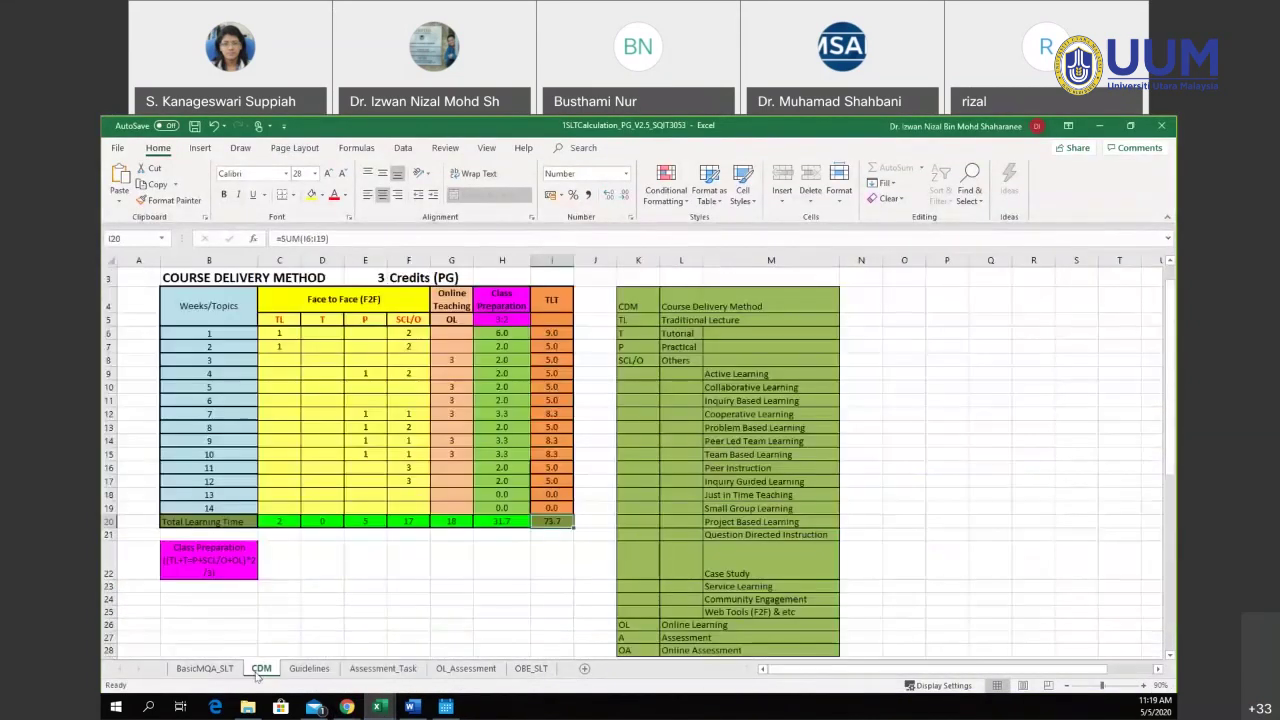
pyautogui.click(205, 334)
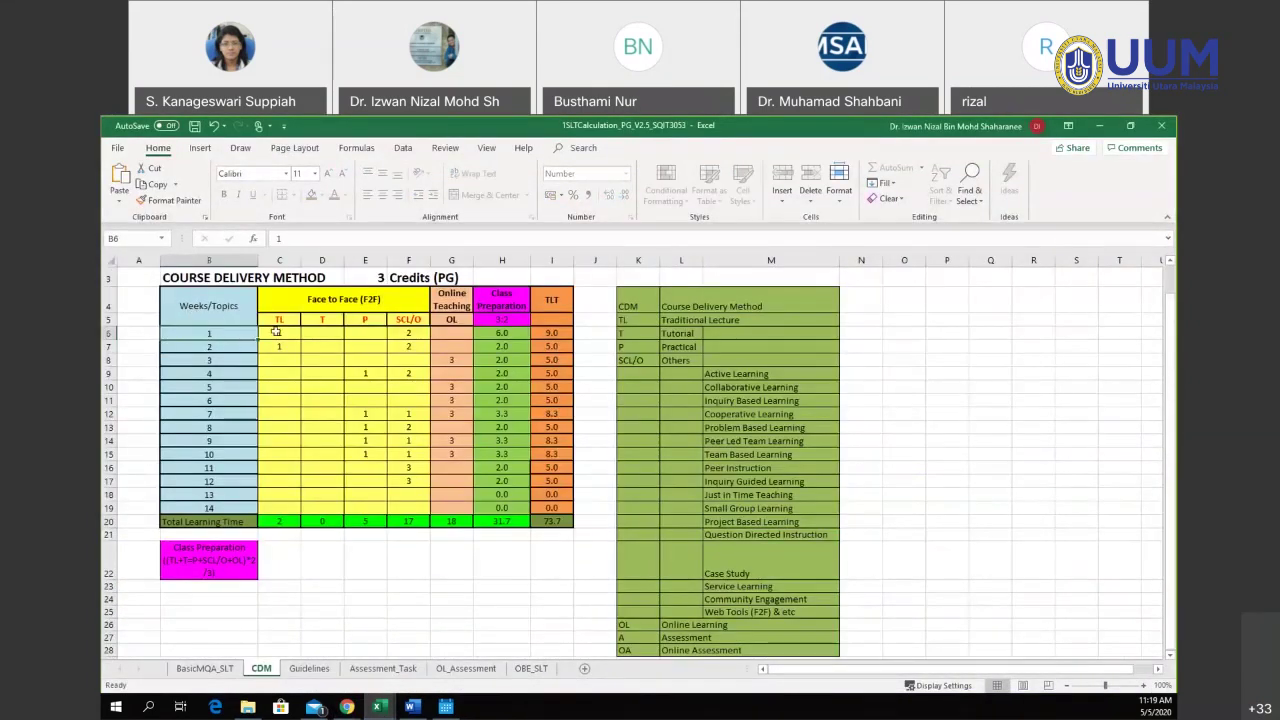
pyautogui.click(277, 331)
pyautogui.click(404, 331)
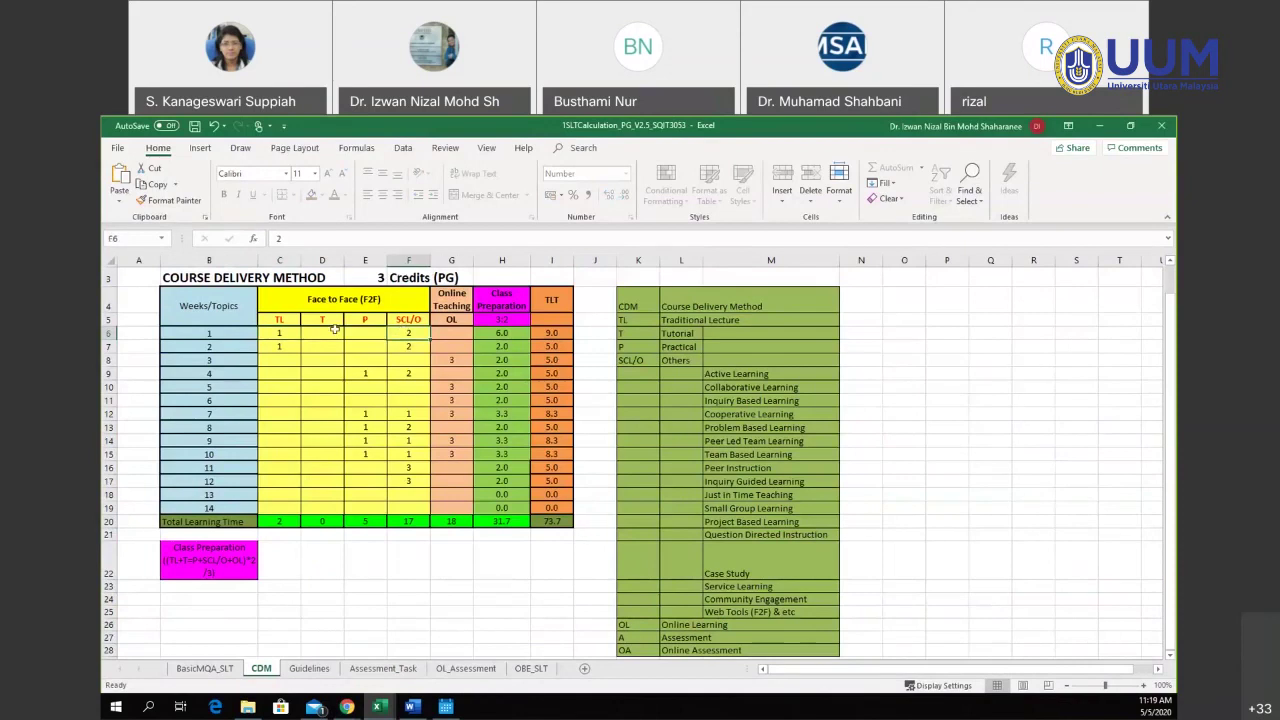
# - Return to the teaching plan in the browser, set the new week 1 entry's hour to 3 and save it with AVA and Remarks blank
pyautogui.moveTo(346, 707)
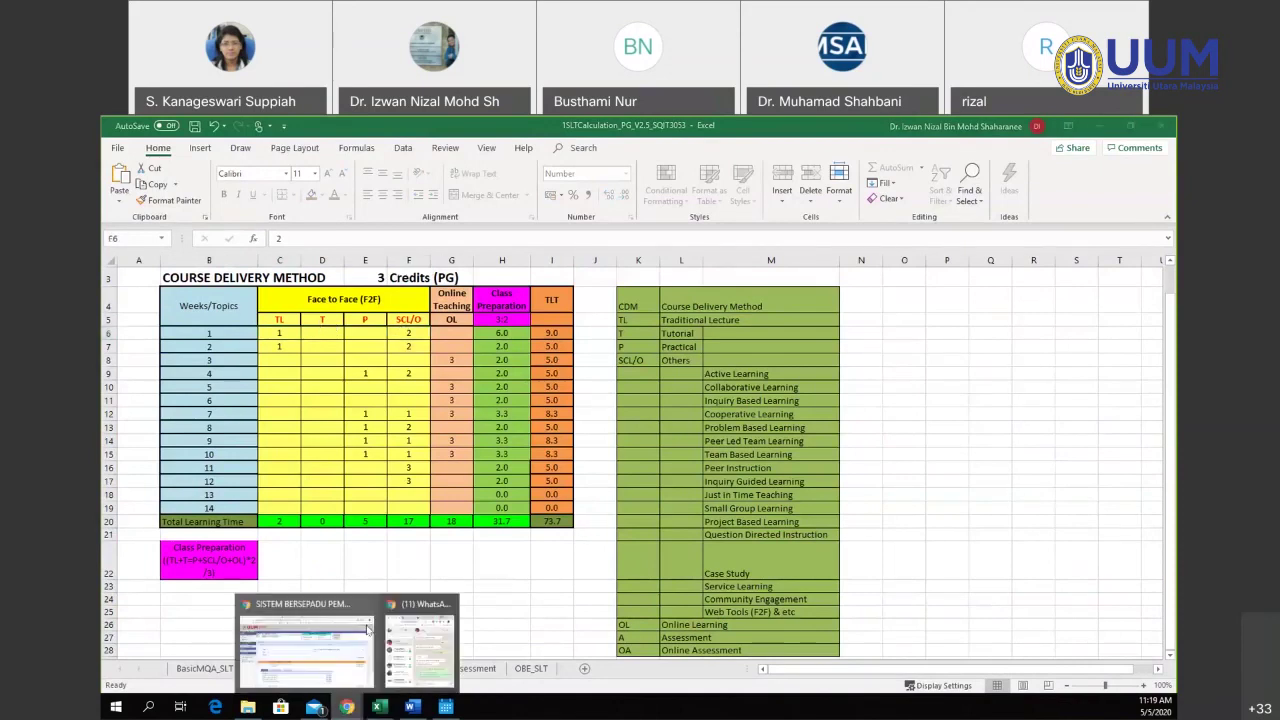
pyautogui.click(325, 655)
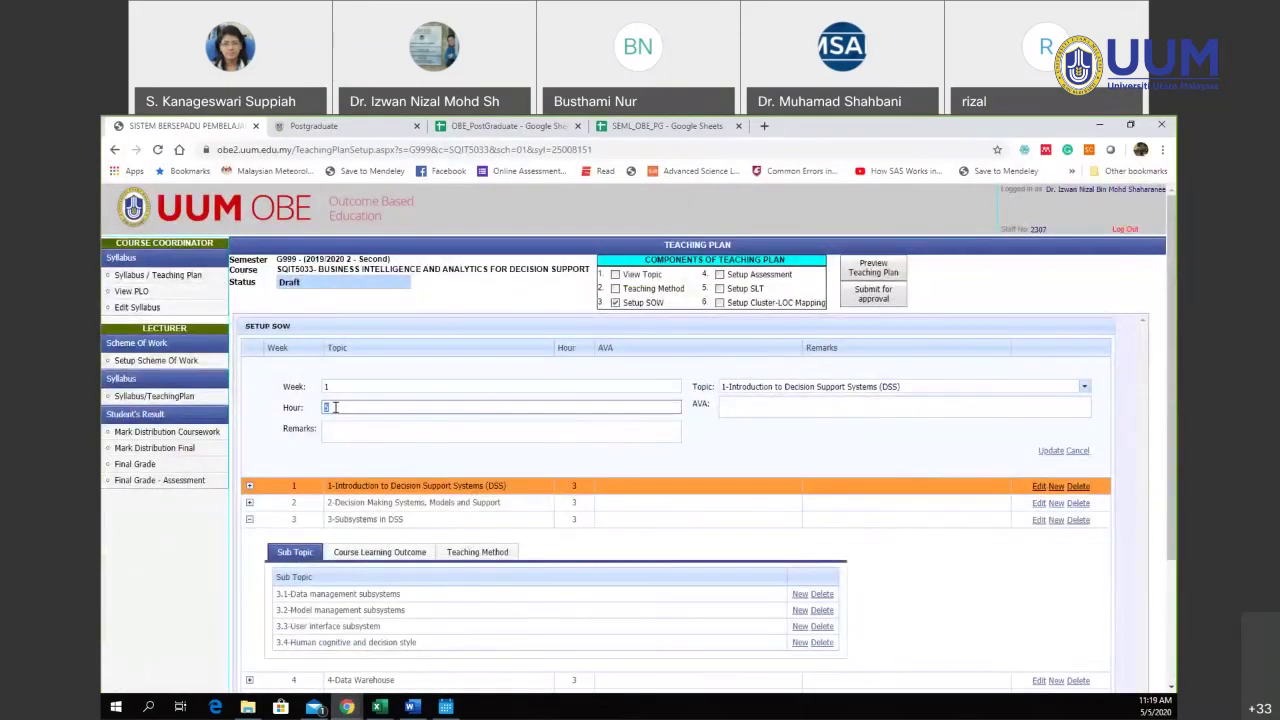
pyautogui.write('3')
pyautogui.press('Tab')
pyautogui.press('Tab')
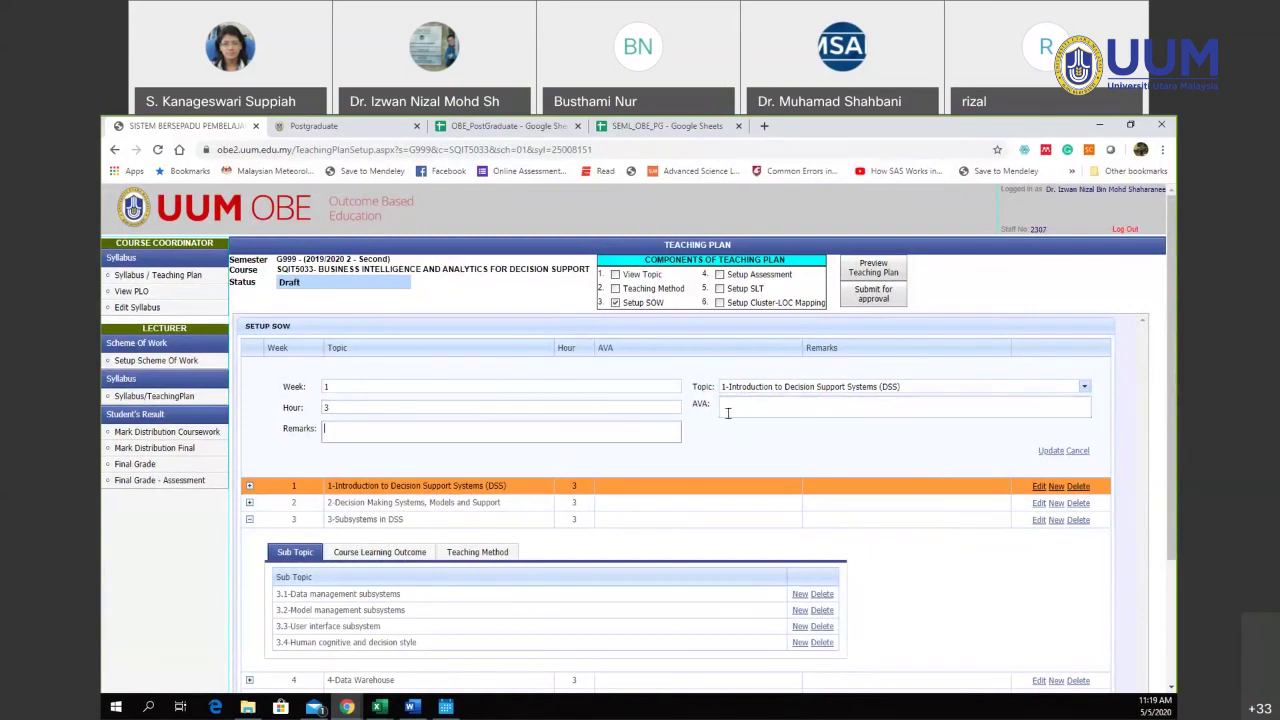
pyautogui.click(732, 404)
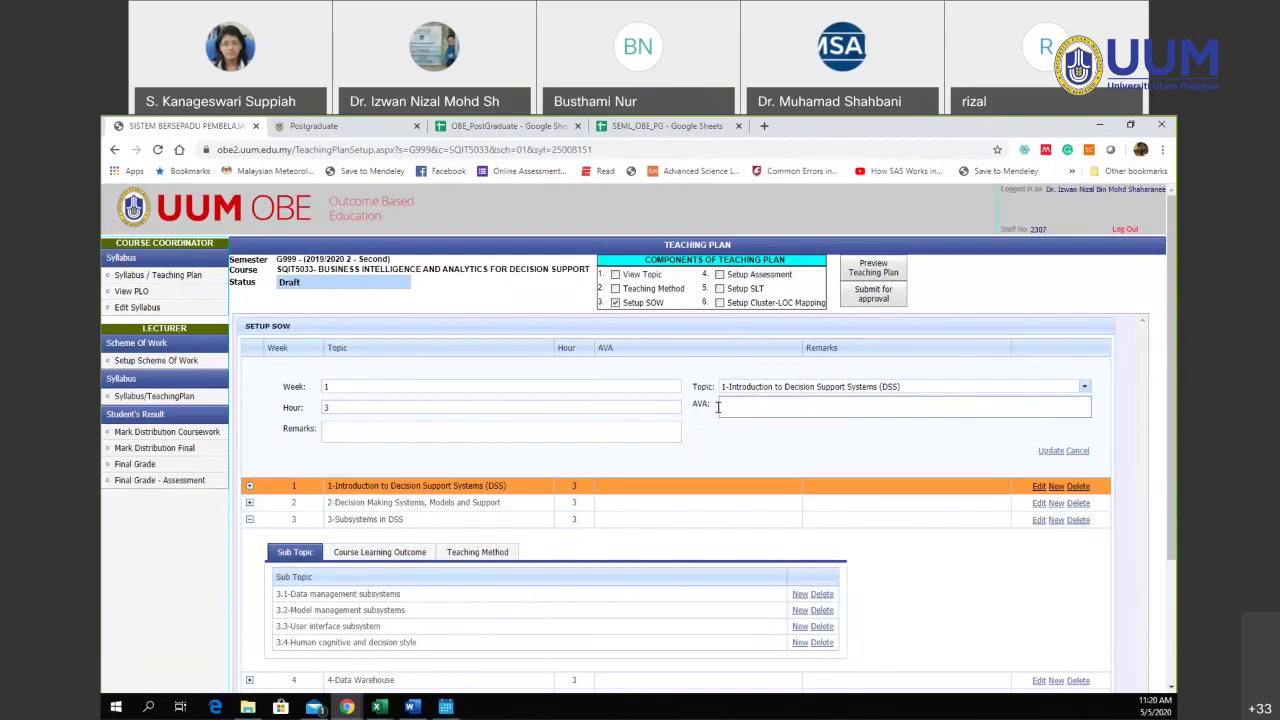
pyautogui.press('Tab')
pyautogui.click(765, 400)
pyautogui.click(1050, 452)
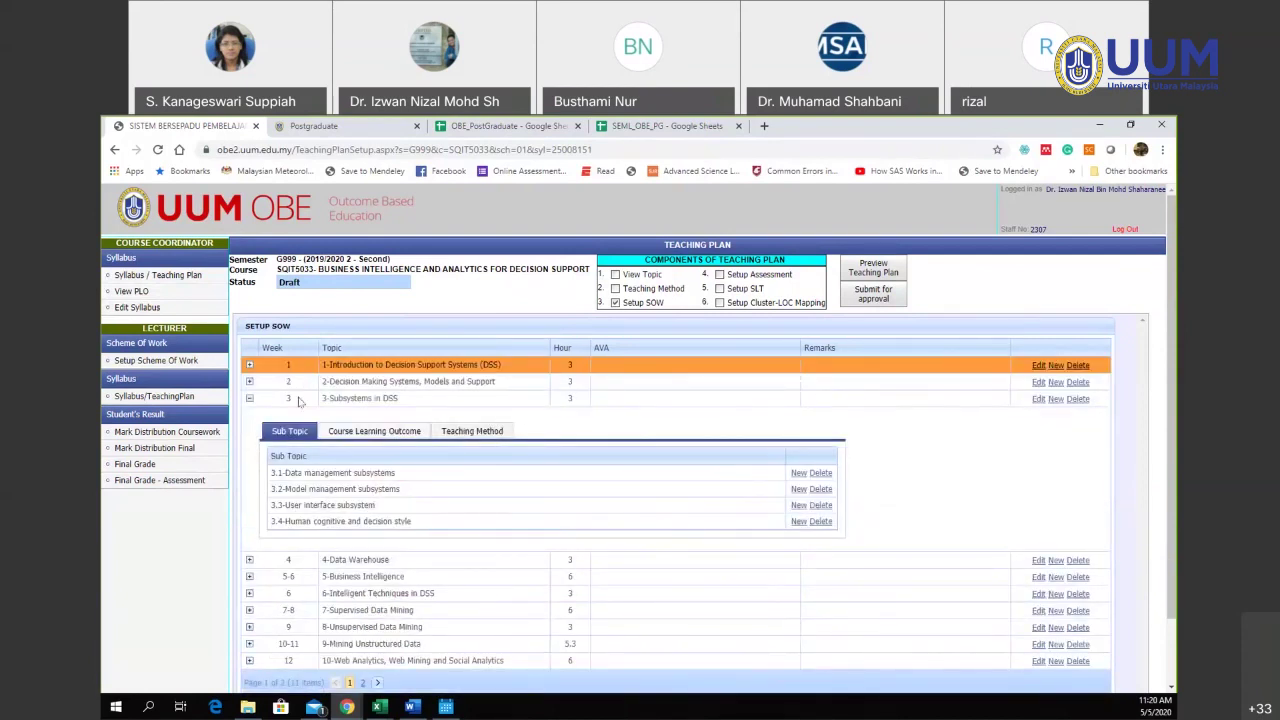
# - Expand the newly added week 1 SOW entry and add the sub topic 1.1-Definition of DSS to it
pyautogui.scroll(-2, 390, 488)
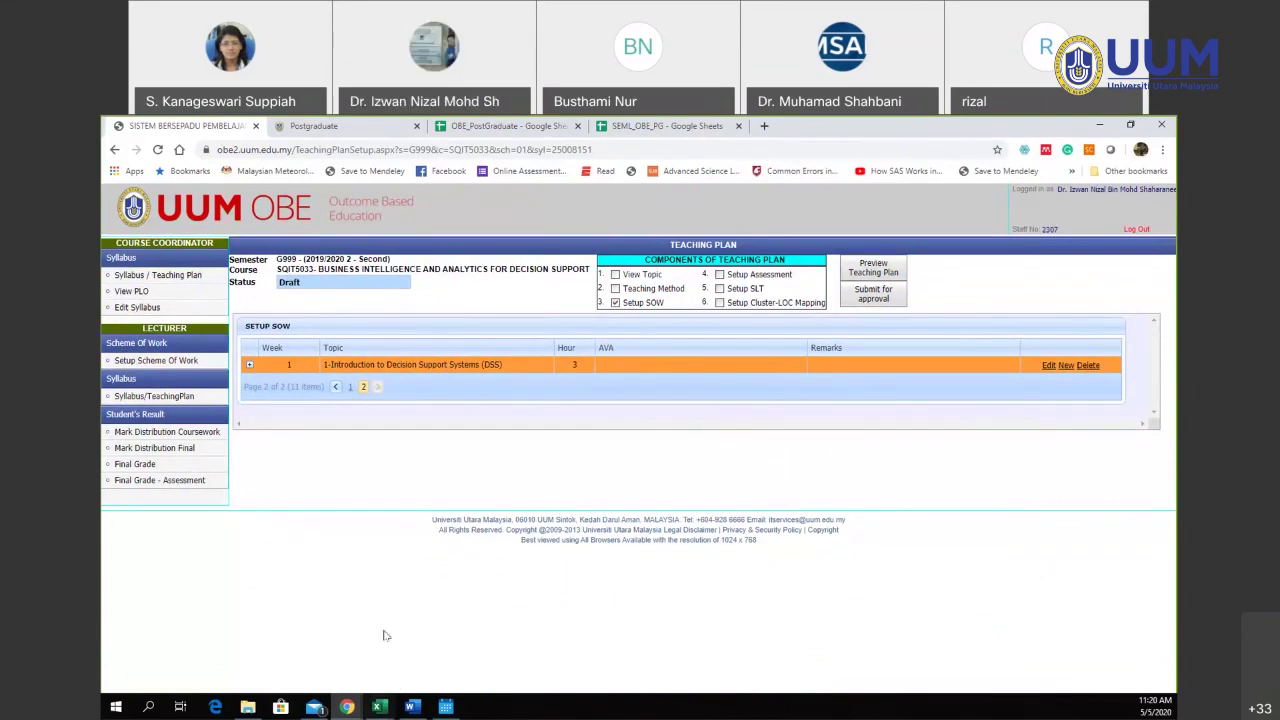
pyautogui.click(250, 366)
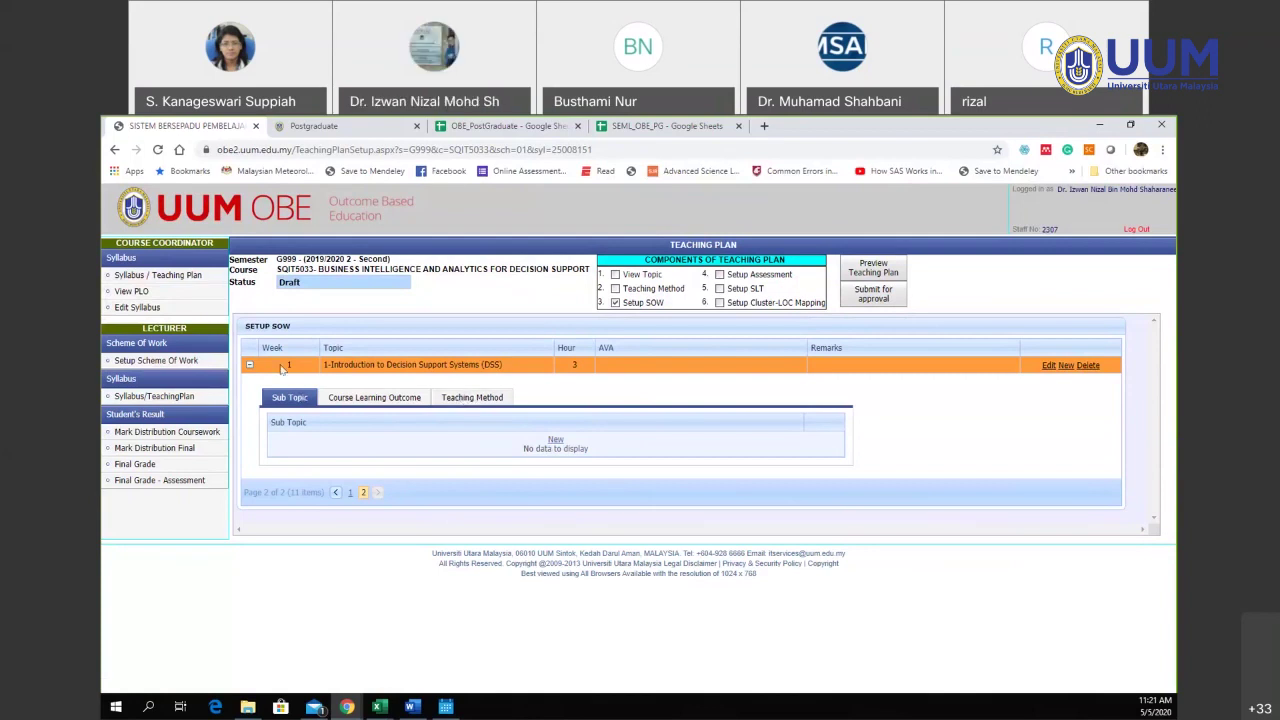
pyautogui.click(555, 439)
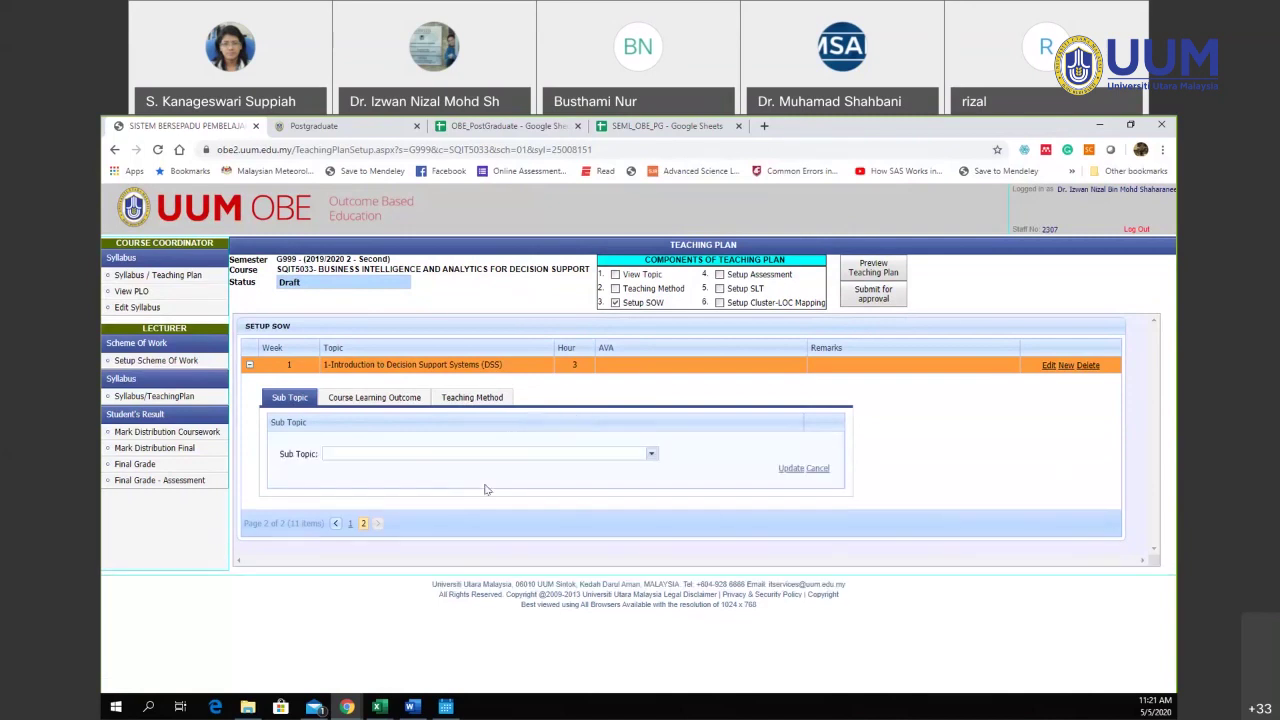
pyautogui.click(480, 453)
pyautogui.click(560, 485)
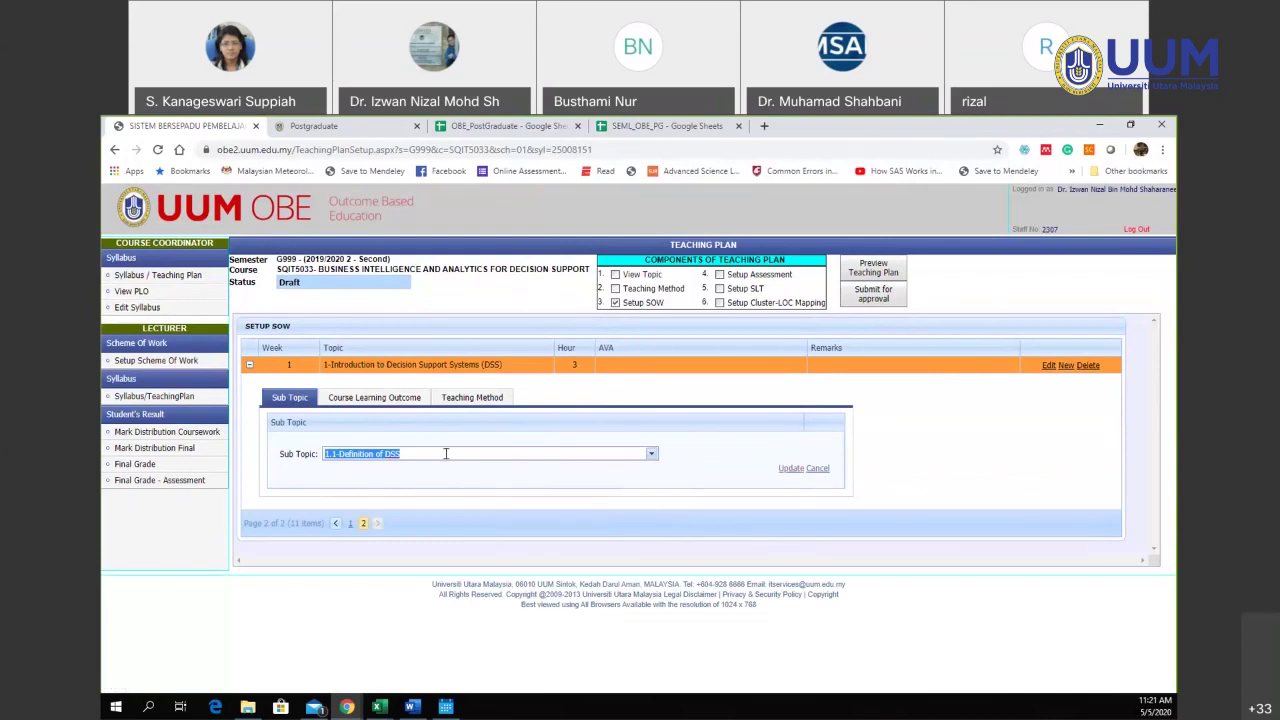
pyautogui.click(790, 468)
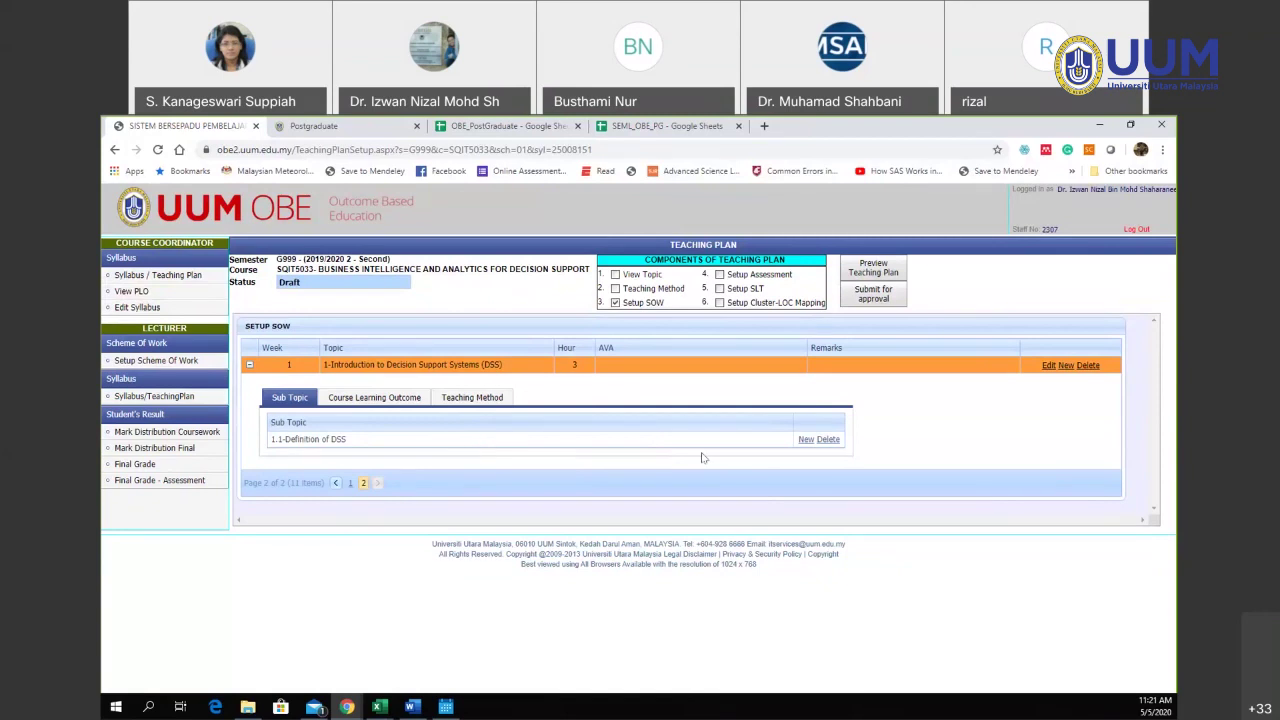
# - Add the sub topics 1.2-Characteristics of DSS and 1.3-DSS hardware and Classifications to the new week 1 entry
pyautogui.click(805, 440)
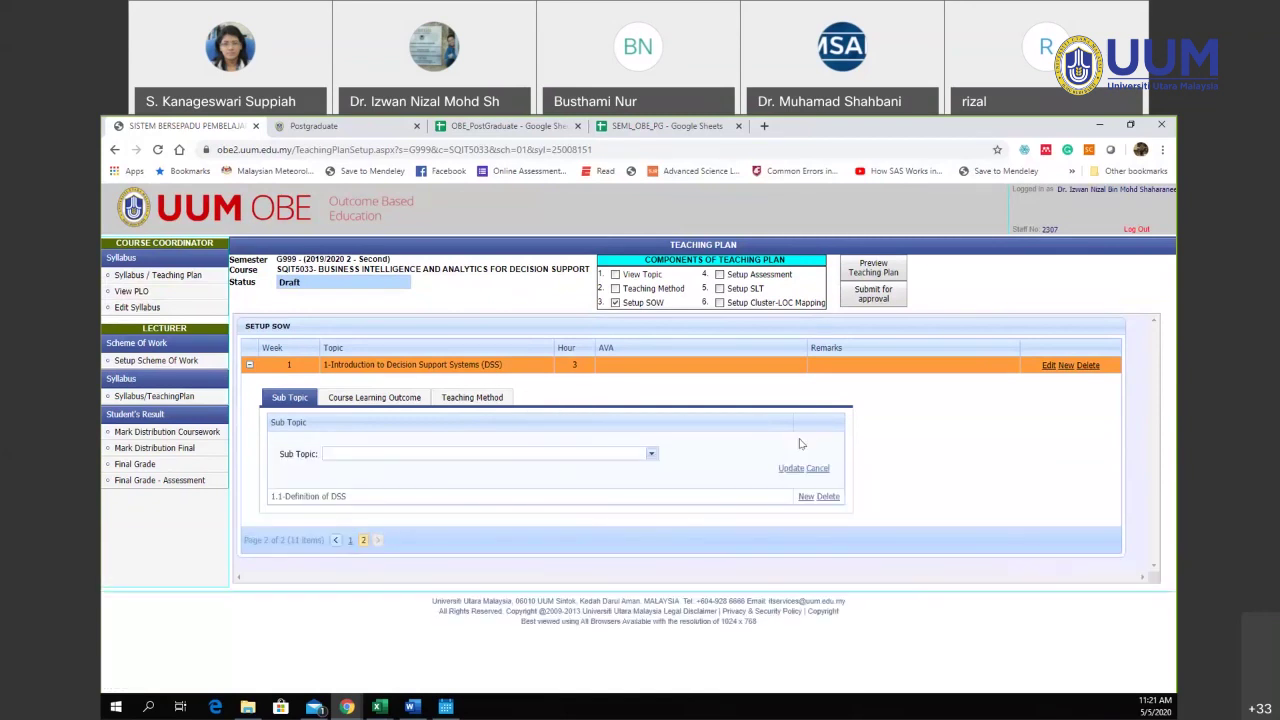
pyautogui.click(651, 454)
pyautogui.click(600, 500)
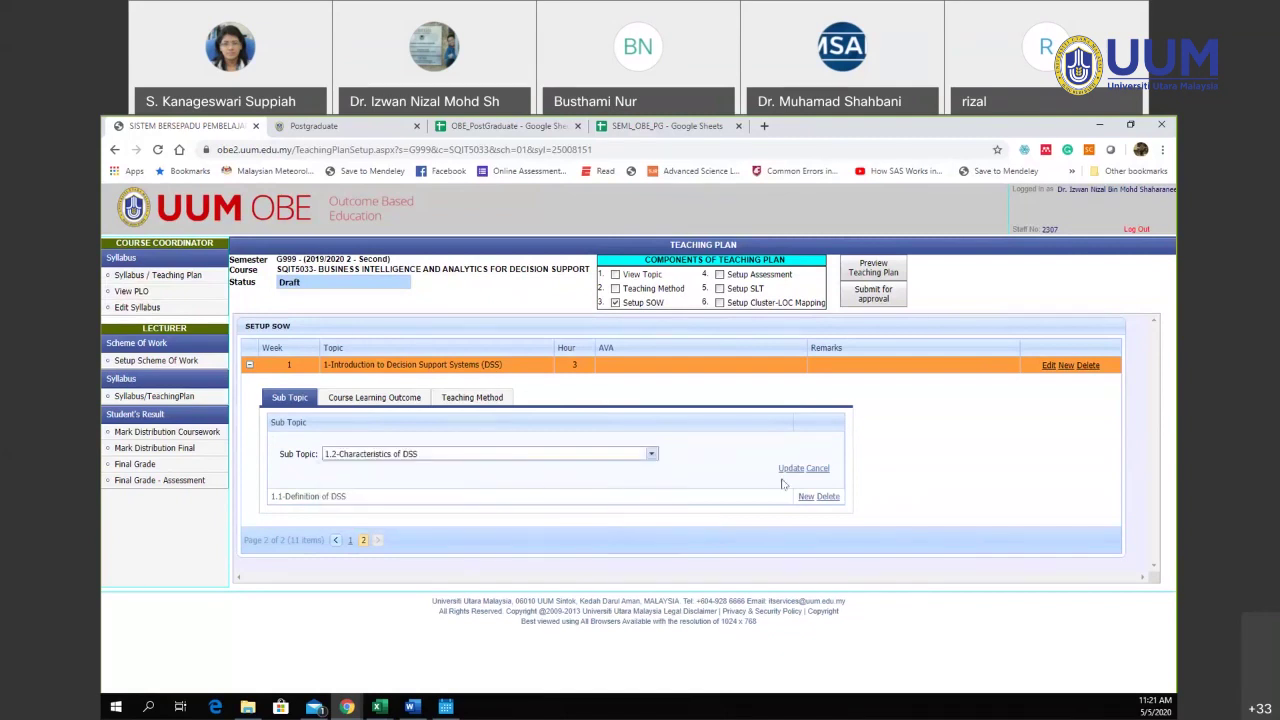
pyautogui.click(790, 468)
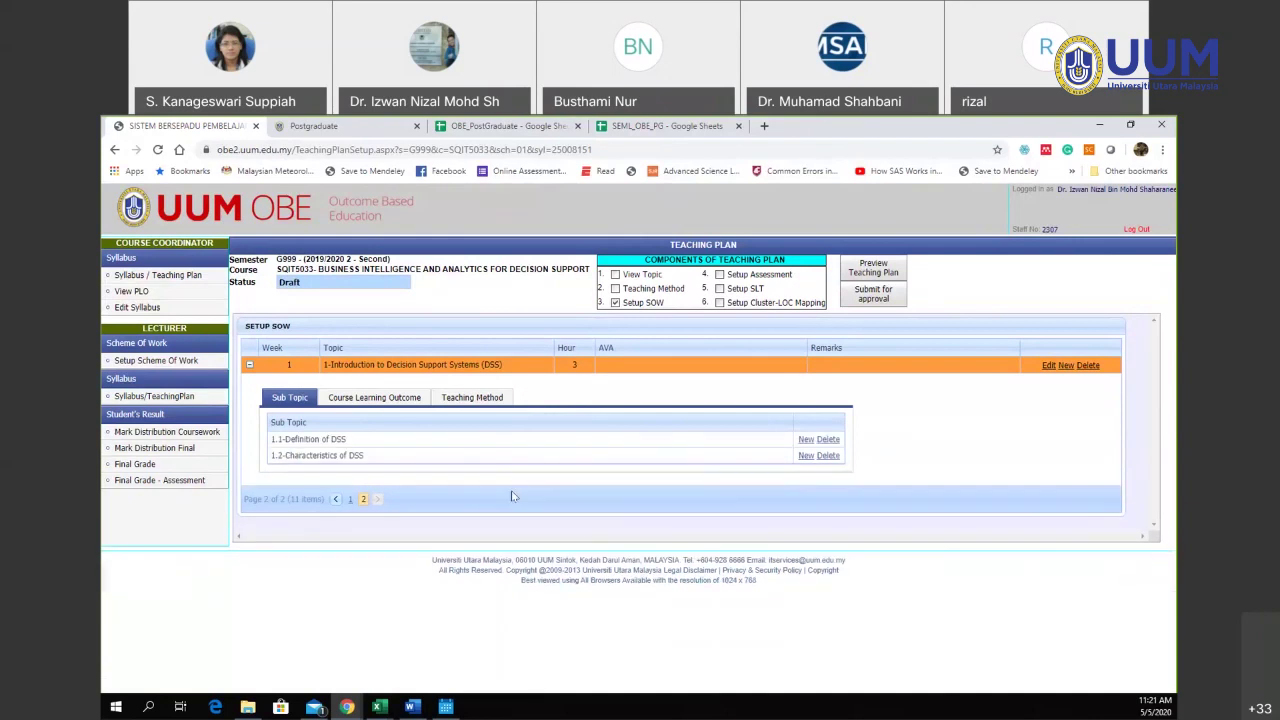
pyautogui.click(806, 456)
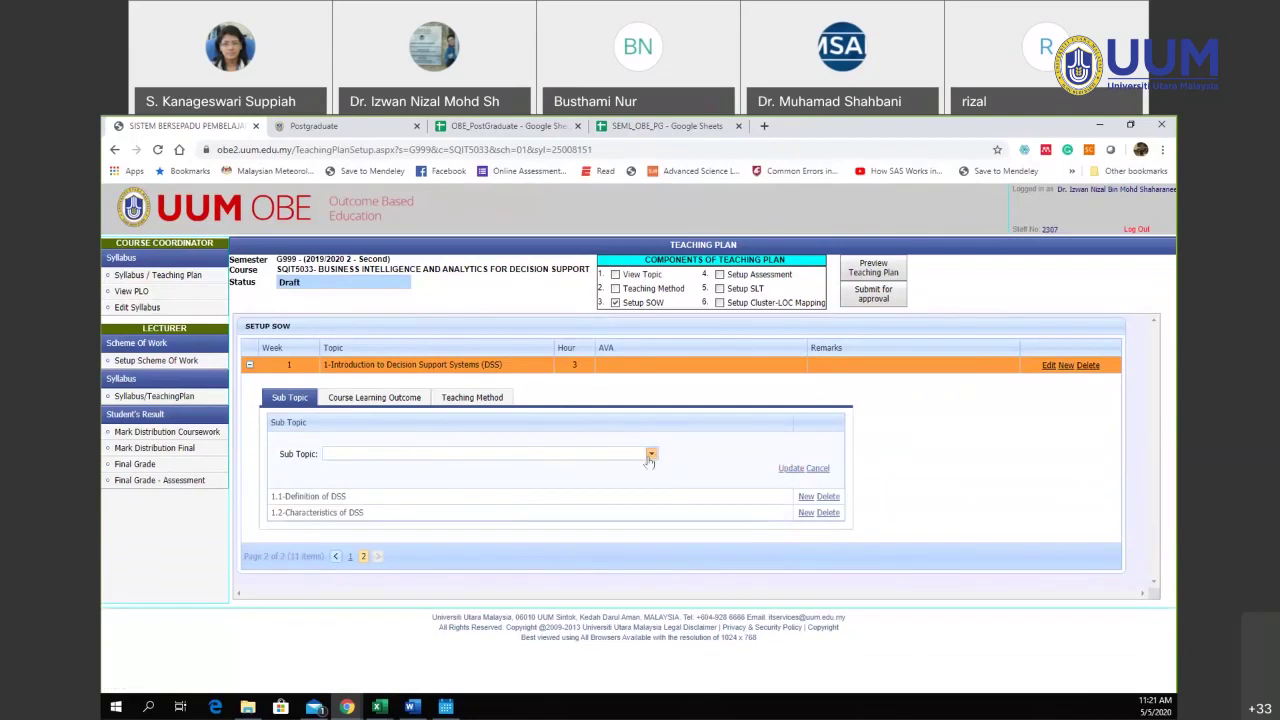
pyautogui.click(650, 455)
pyautogui.click(589, 514)
pyautogui.click(784, 469)
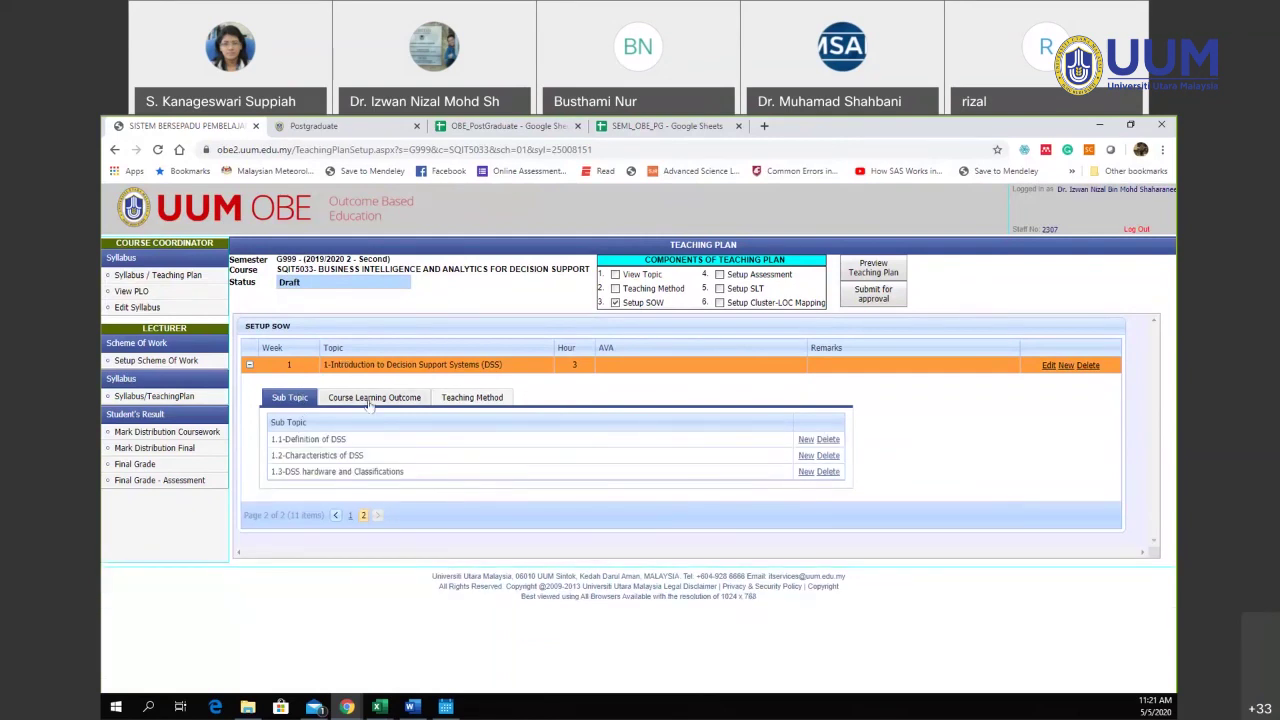
# - Assign the course learning outcomes CLO1, CLO2 and CLO3 to the new week 1 entry
pyautogui.click(372, 398)
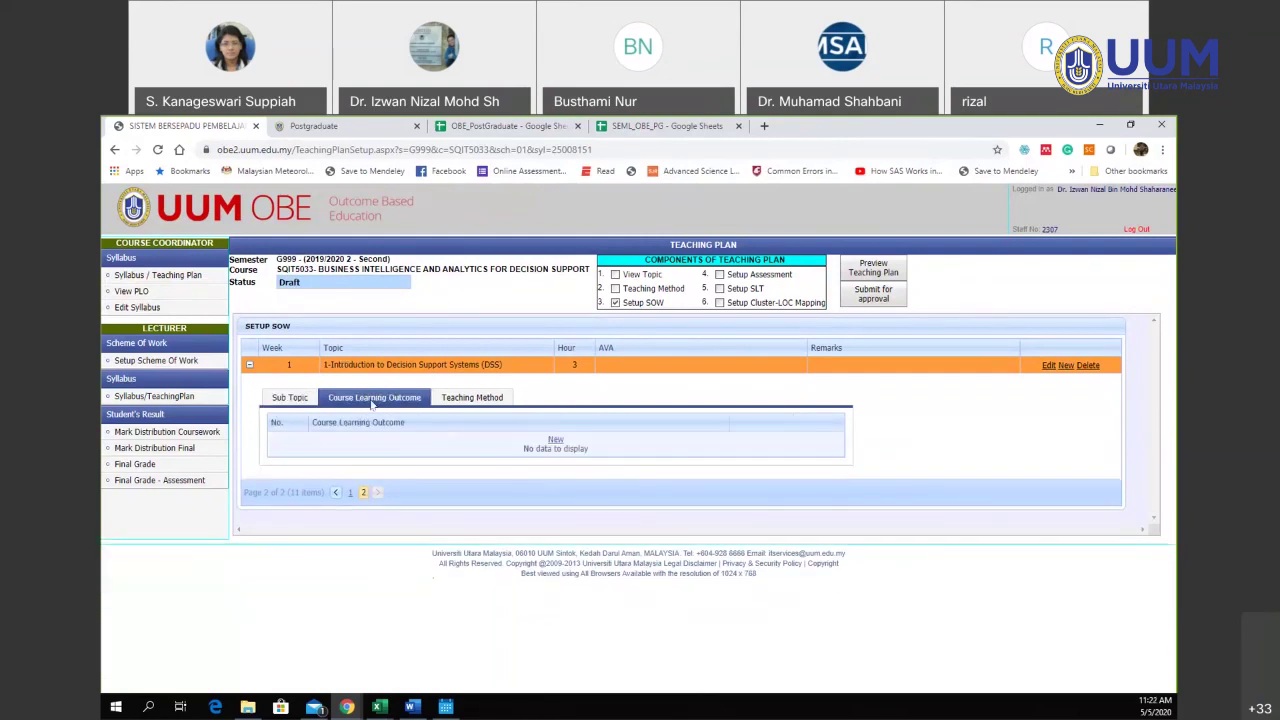
pyautogui.click(517, 452)
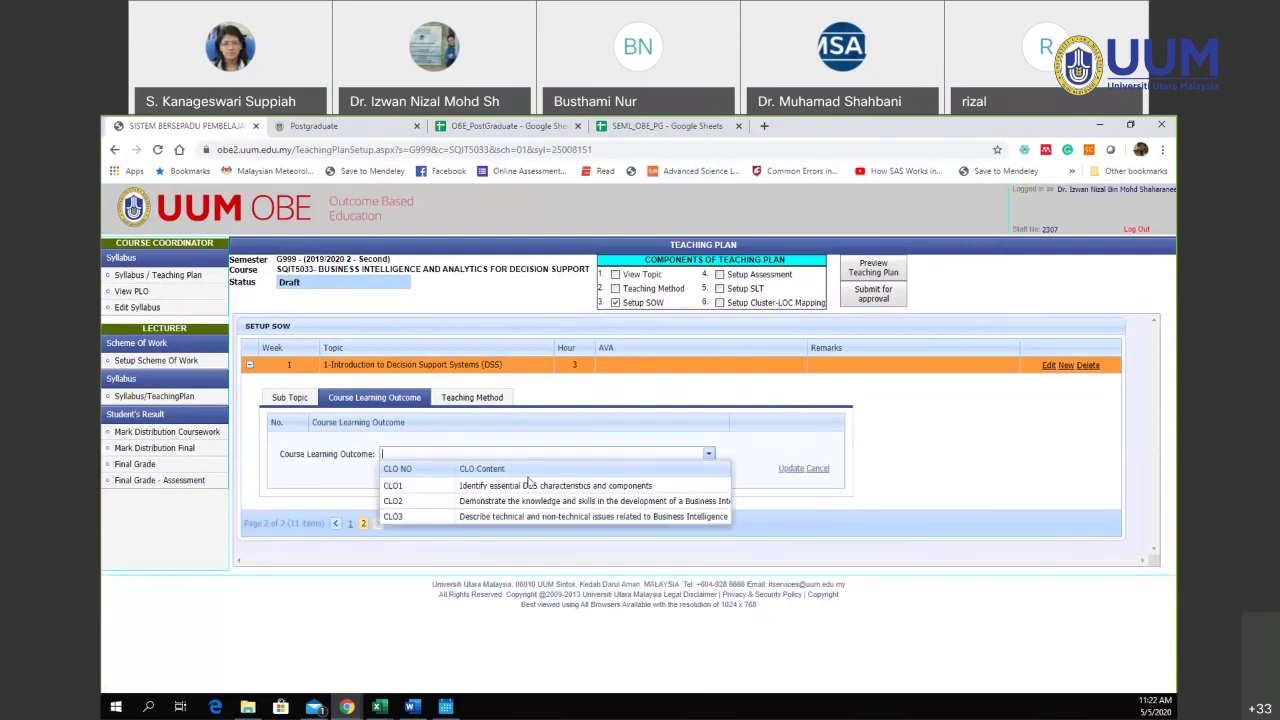
pyautogui.click(529, 485)
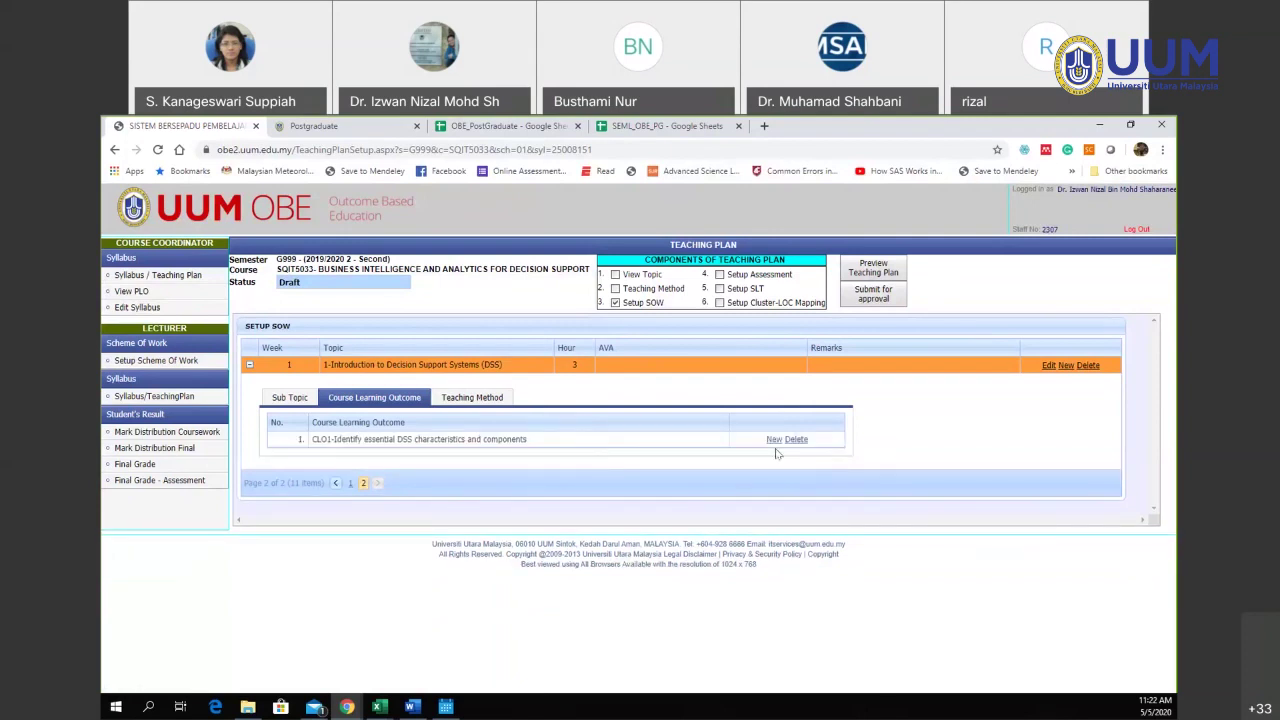
pyautogui.click(774, 440)
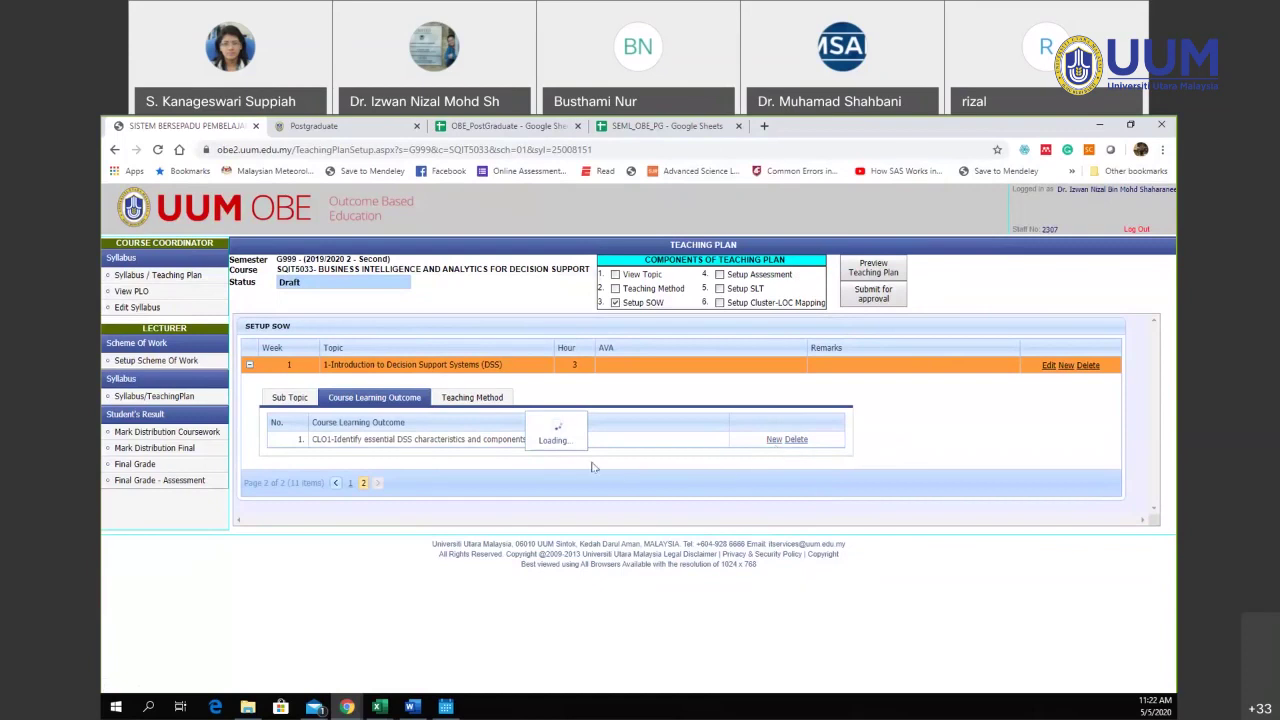
pyautogui.click(645, 456)
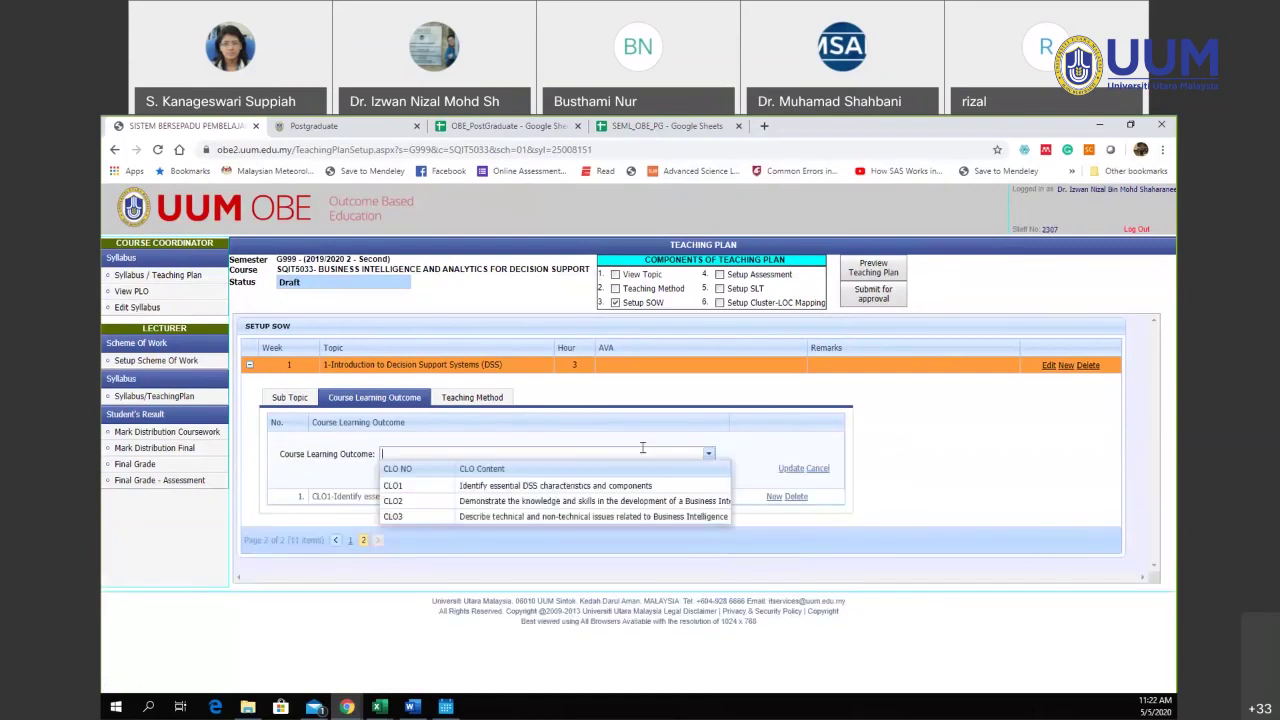
pyautogui.click(661, 501)
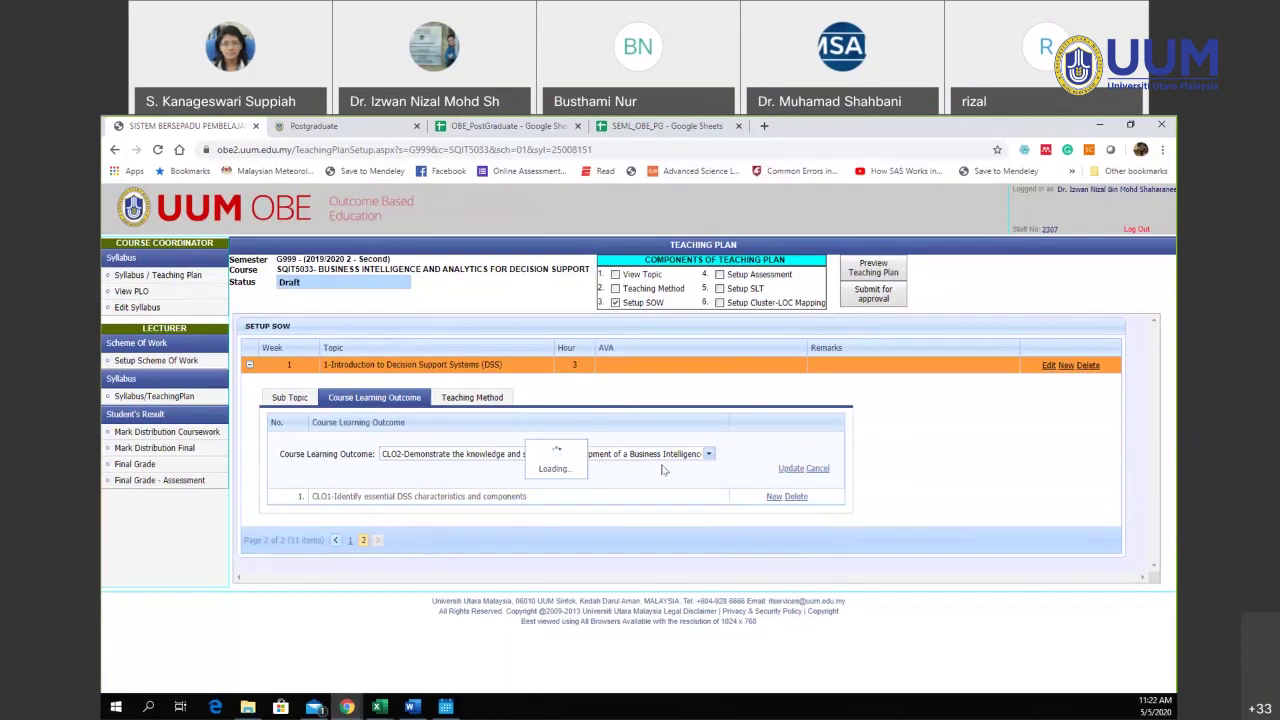
pyautogui.click(791, 469)
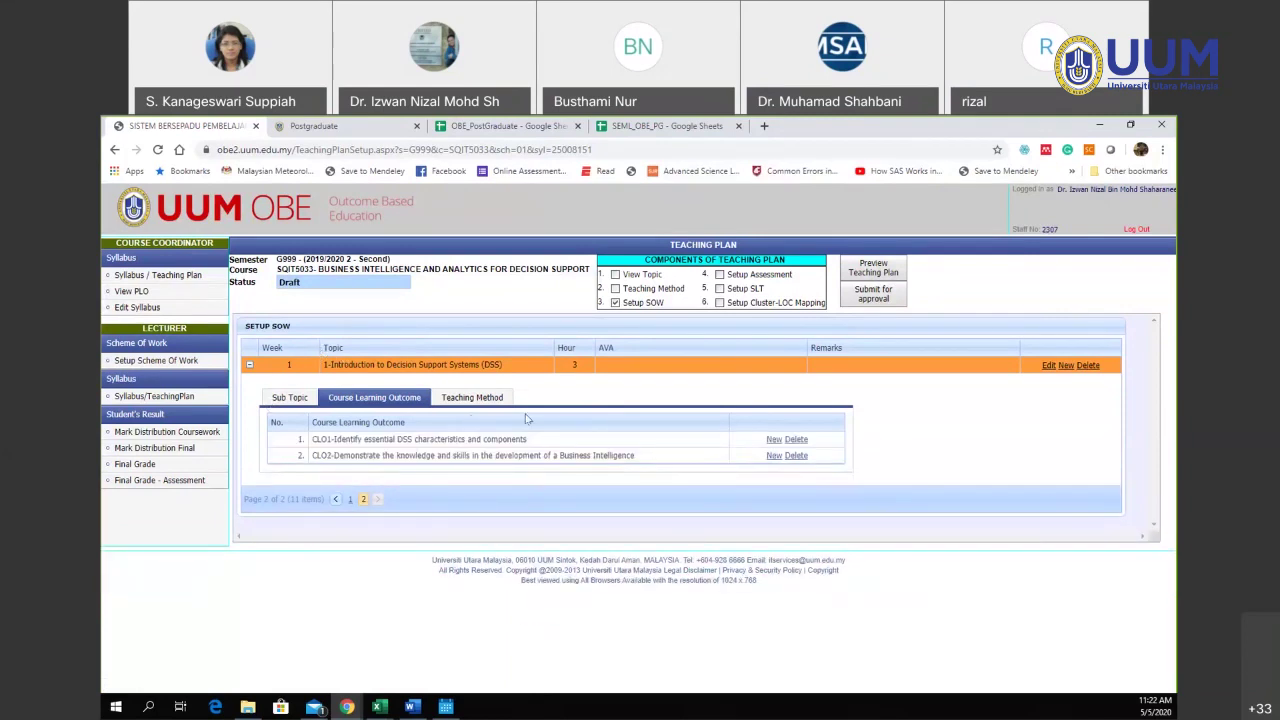
pyautogui.click(770, 441)
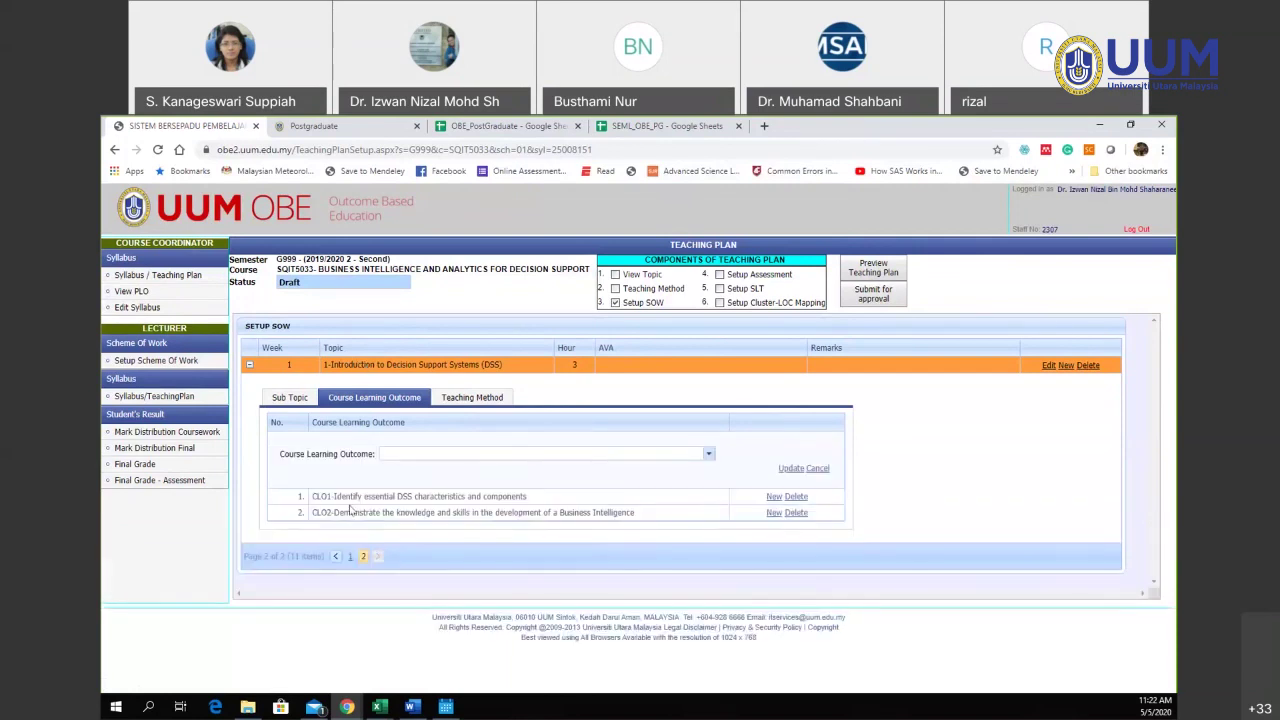
pyautogui.click(465, 453)
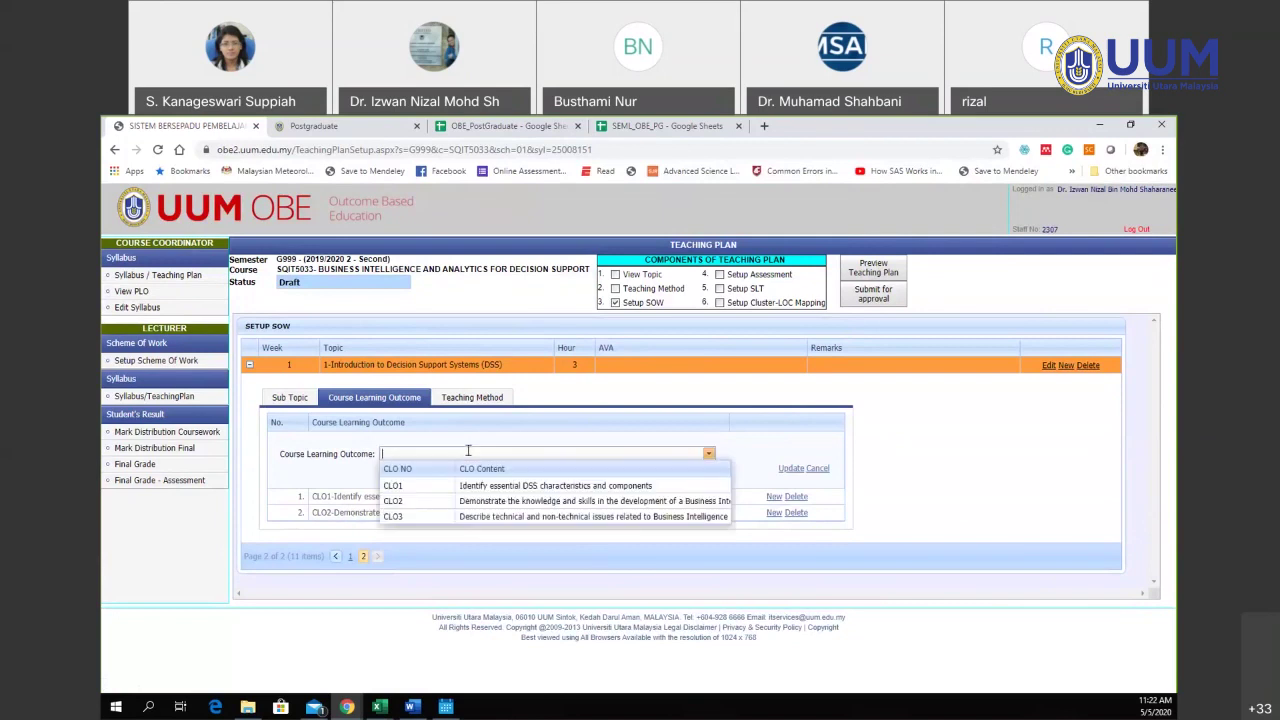
pyautogui.click(499, 517)
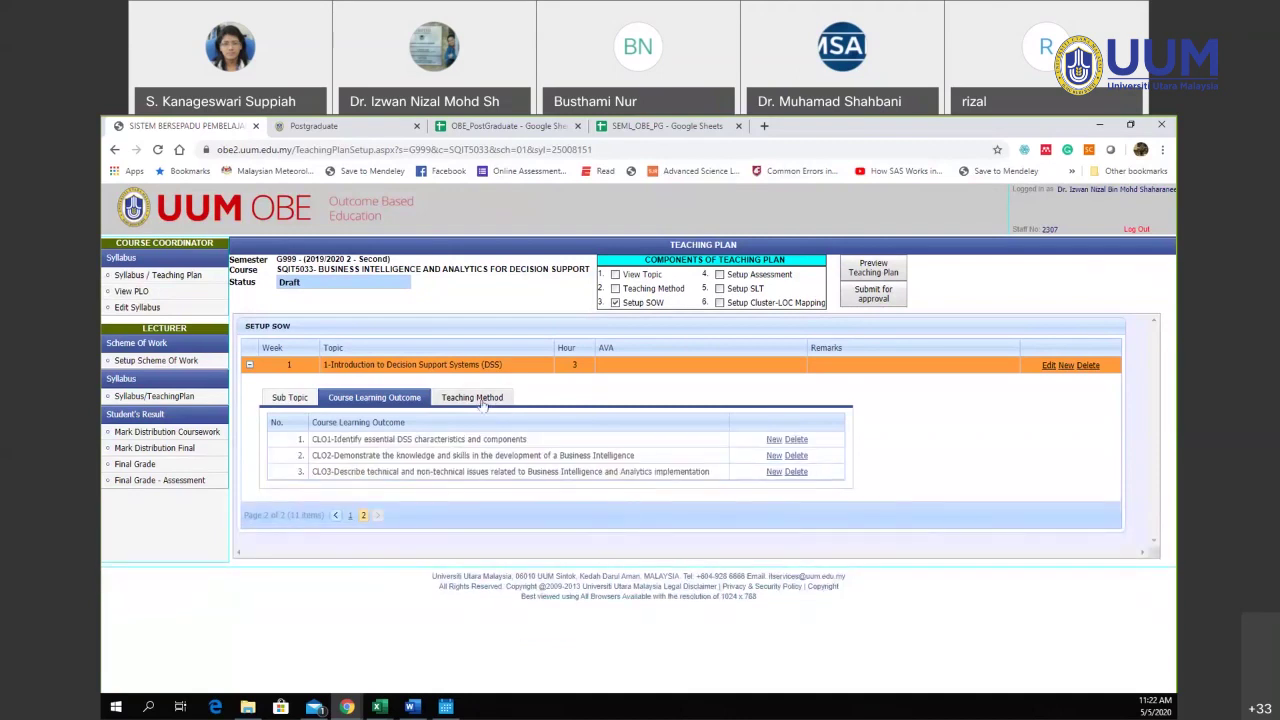
# - Open the week 1 entry's teaching methods and check topic 1's hours per teaching category in the View Topic component
pyautogui.click(482, 401)
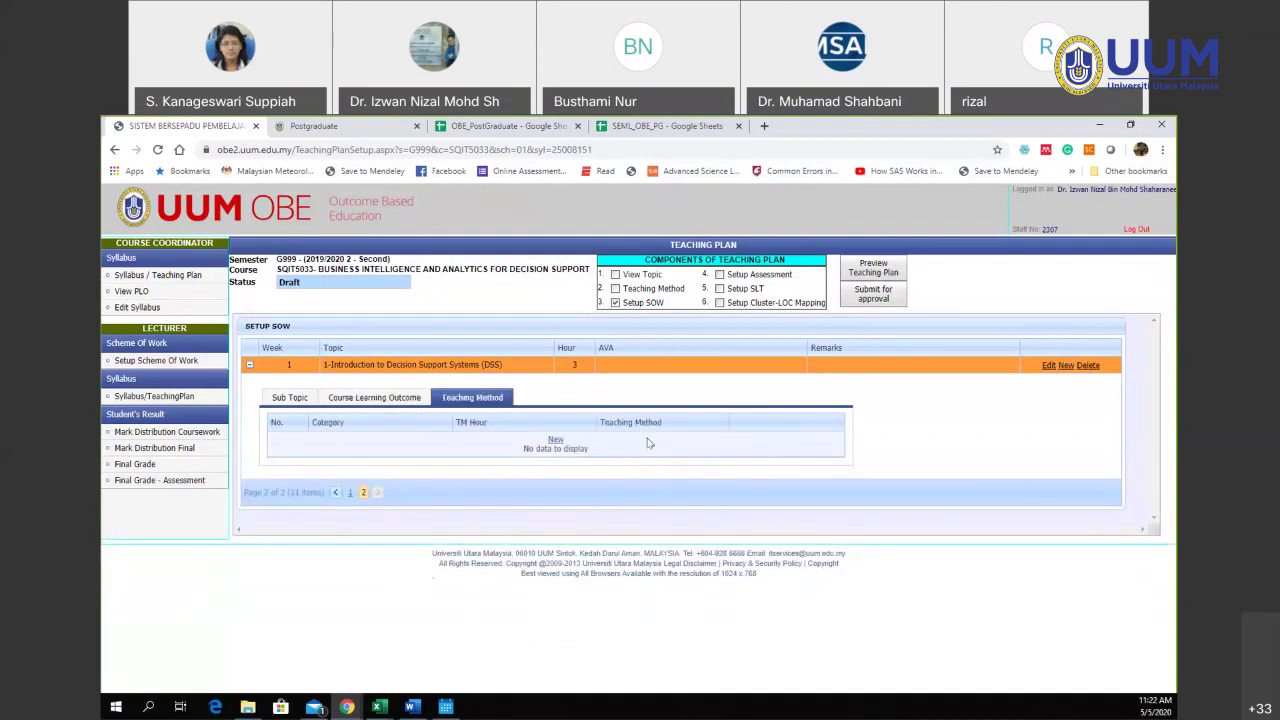
pyautogui.click(634, 277)
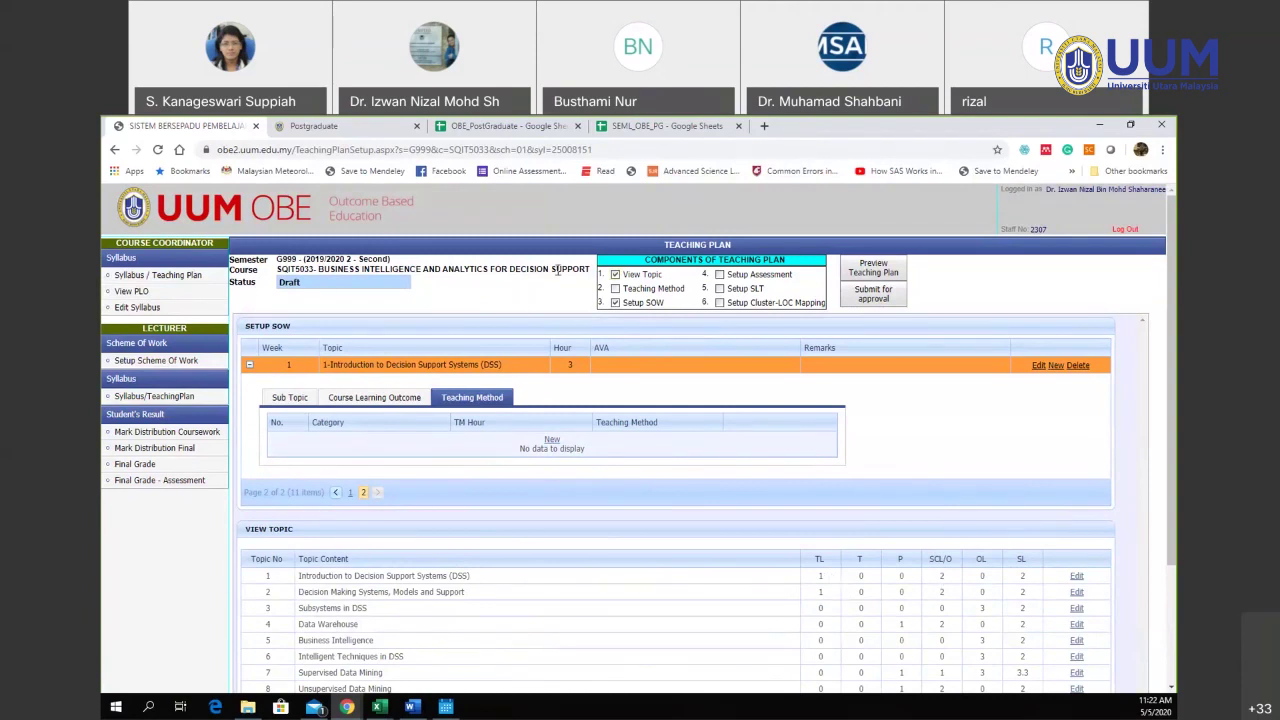
pyautogui.click(615, 274)
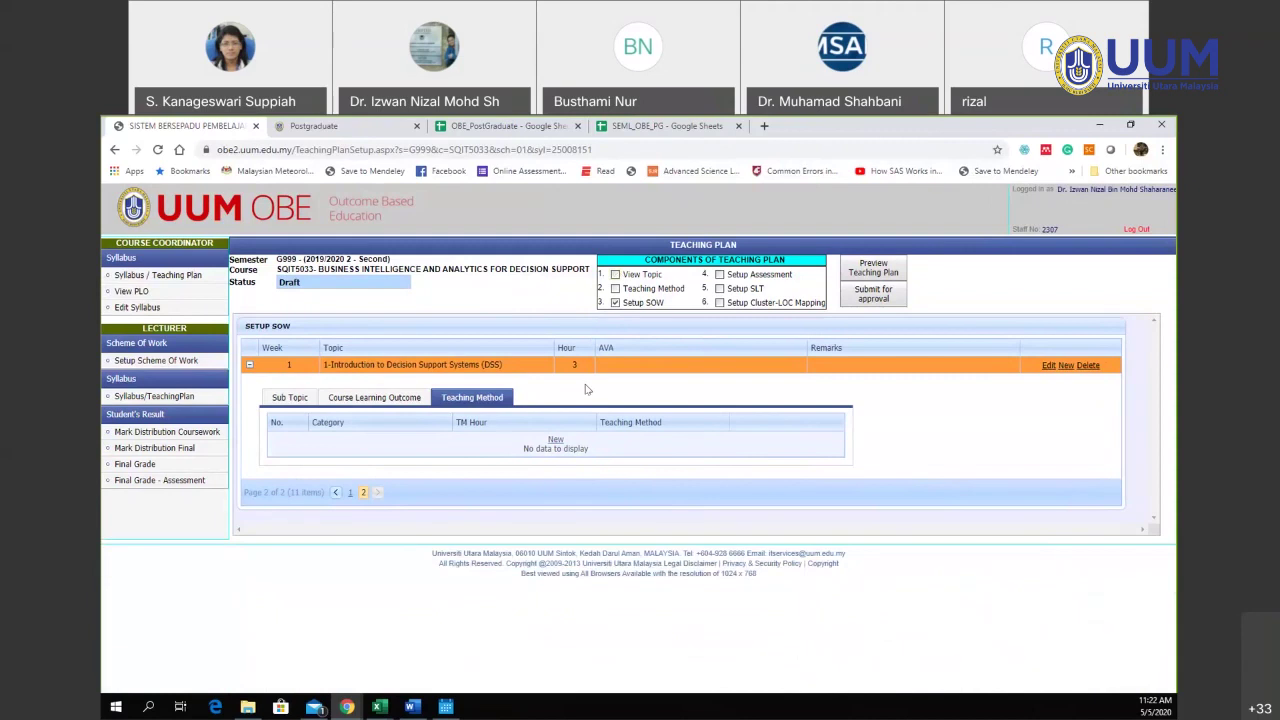
# - Add TRADITIONAL LECTURE and SCL/OTHERS as the teaching methods of the new week 1 entry
pyautogui.click(555, 439)
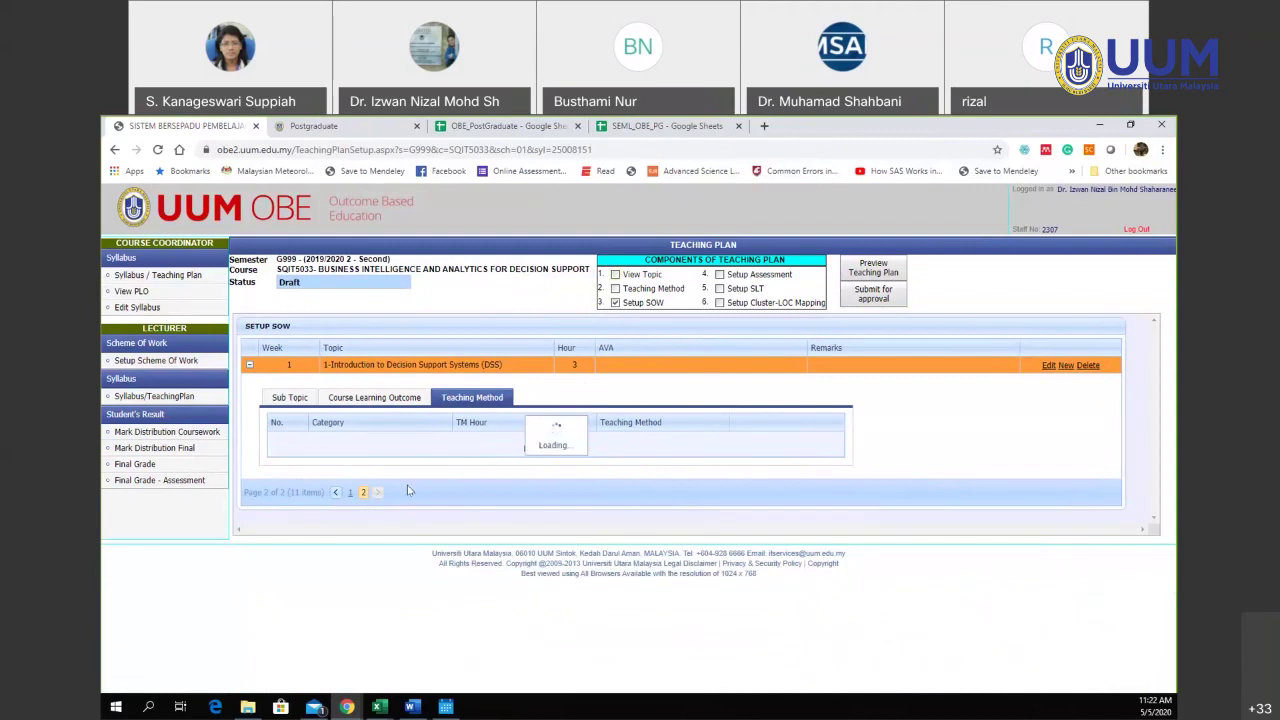
pyautogui.click(494, 455)
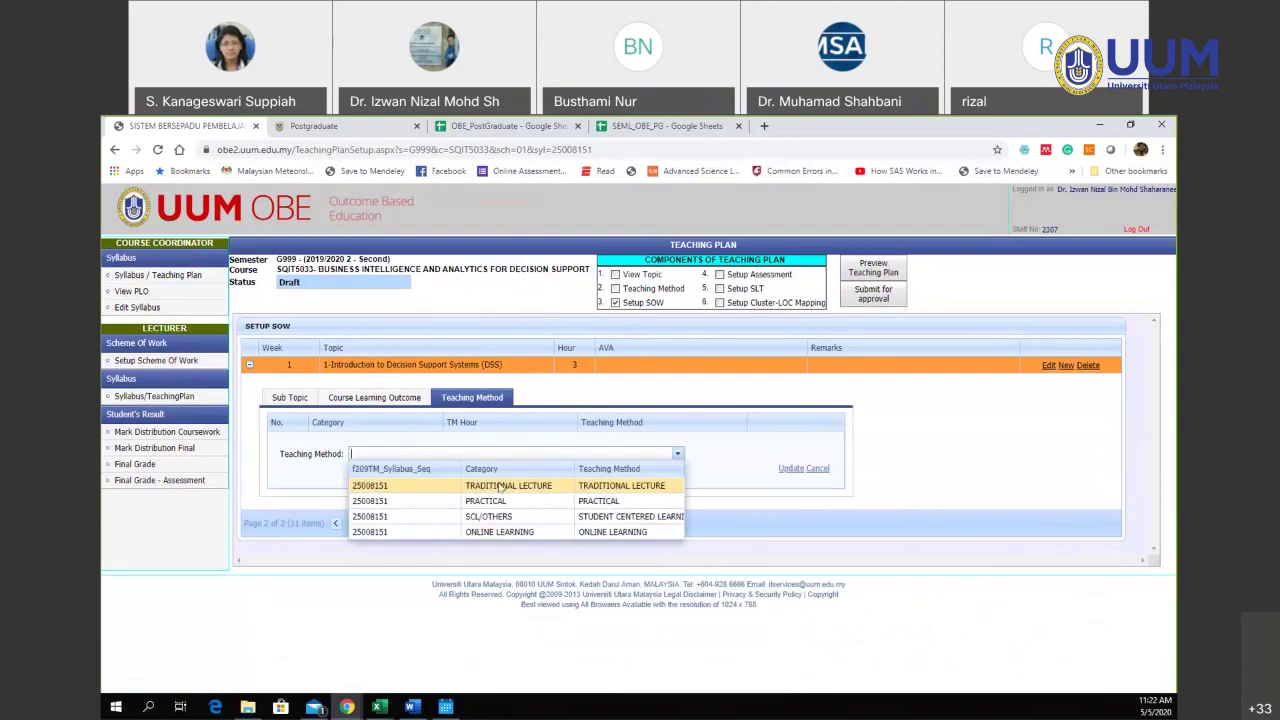
pyautogui.click(498, 486)
pyautogui.click(798, 468)
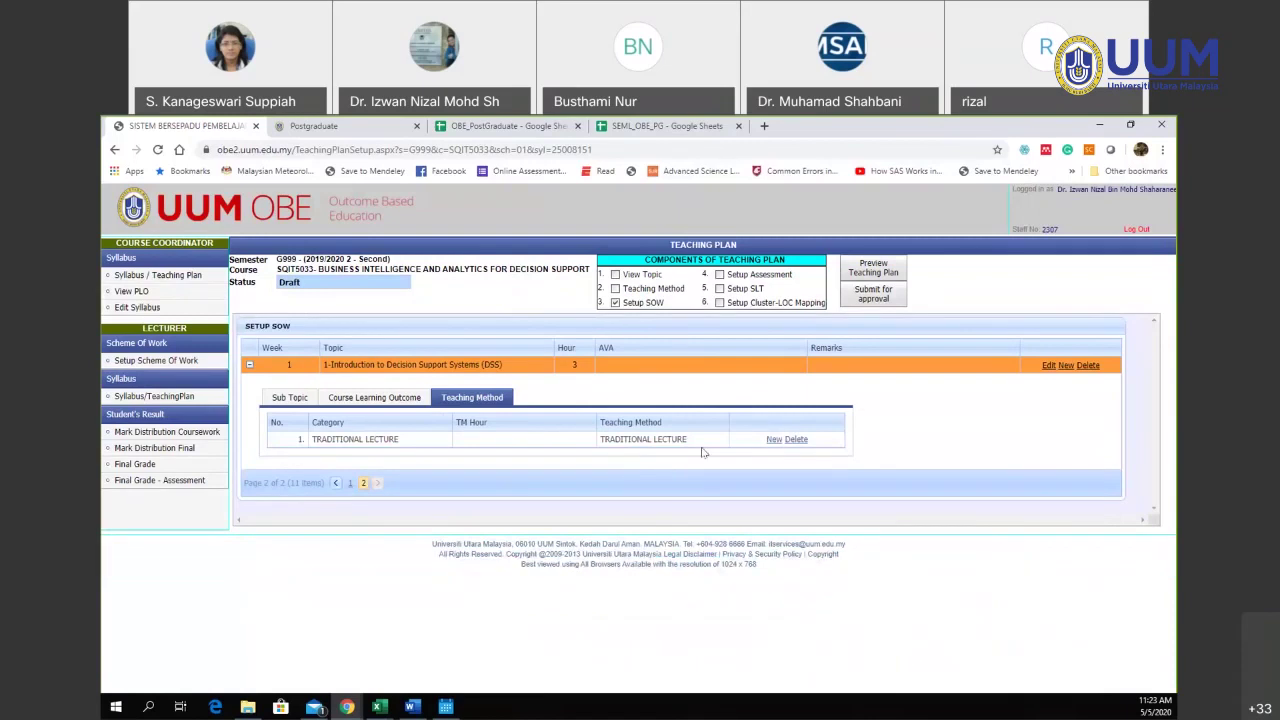
pyautogui.click(773, 439)
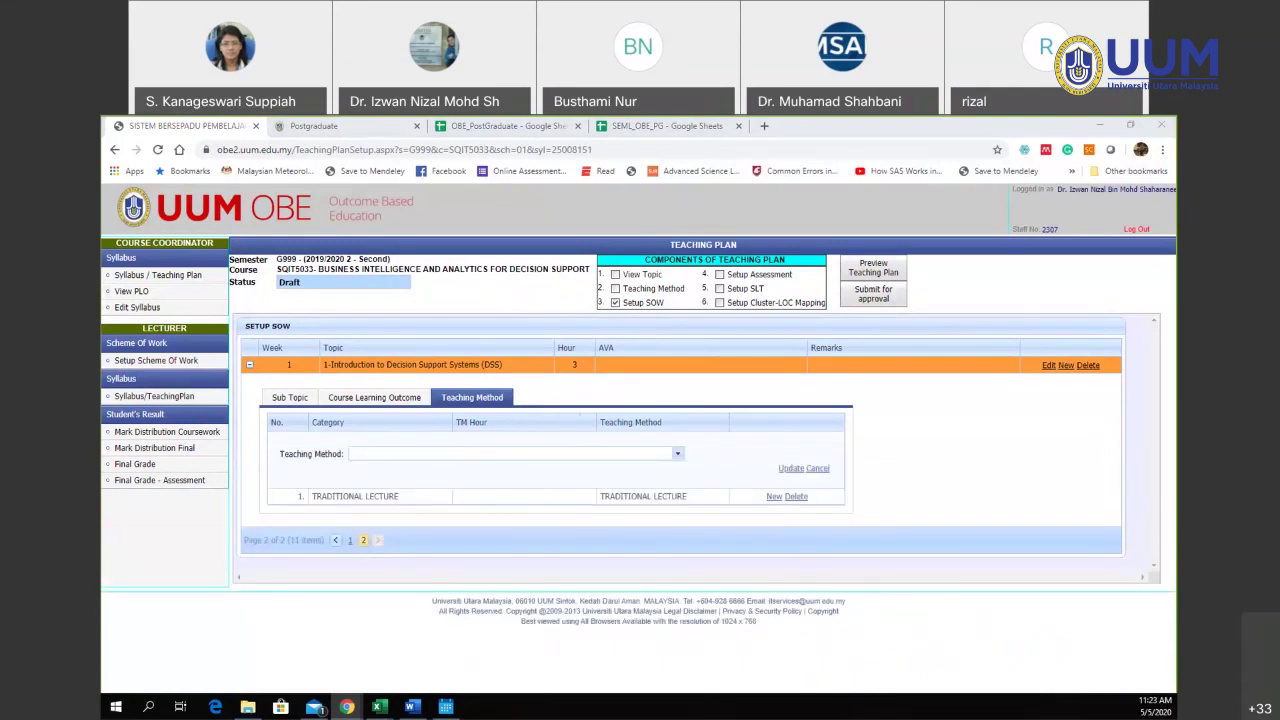
pyautogui.click(677, 453)
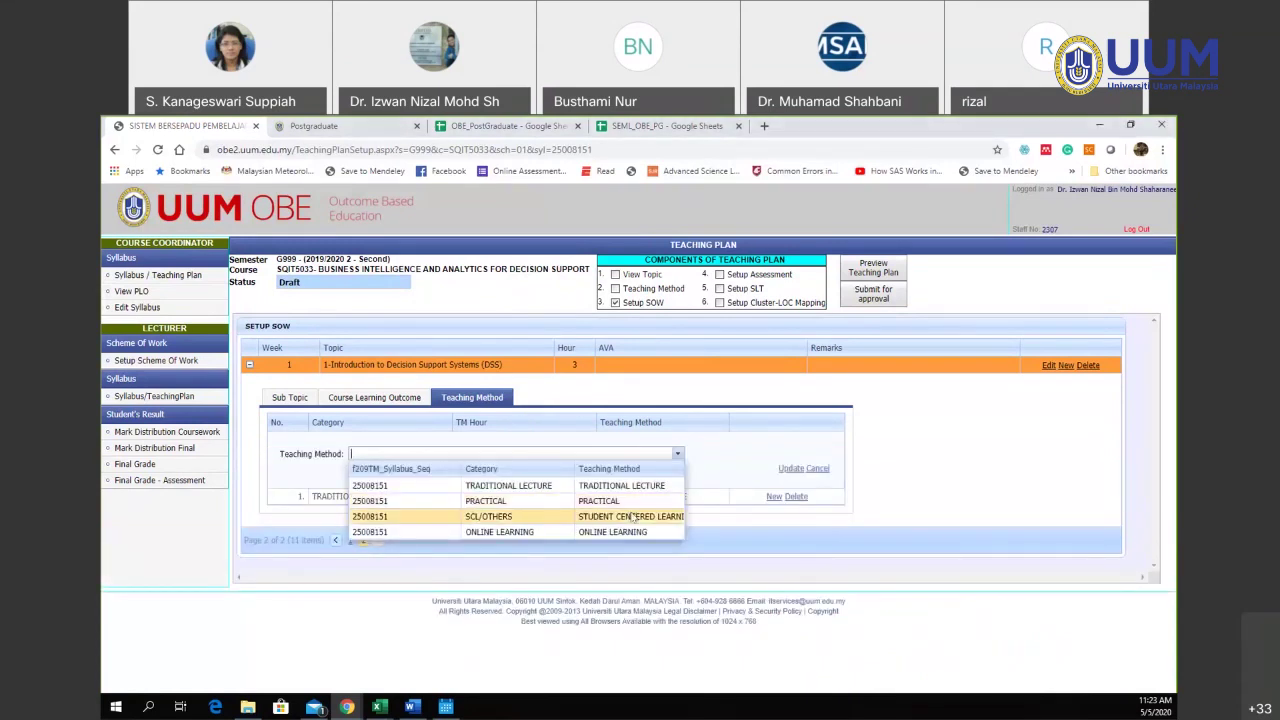
pyautogui.click(632, 516)
pyautogui.click(791, 468)
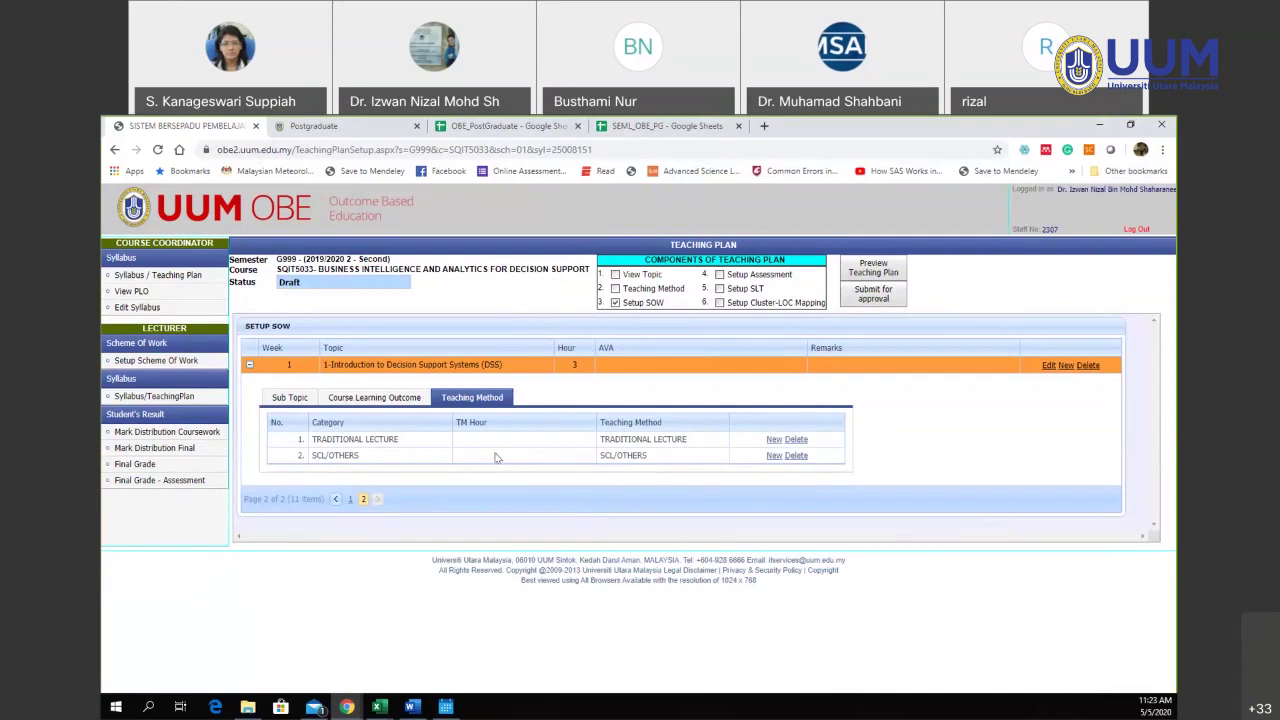
# - Preview the teaching plan report in a maximized window and review its teaching methods, assessment weightages and CLO-by-assessment table
pyautogui.click(875, 273)
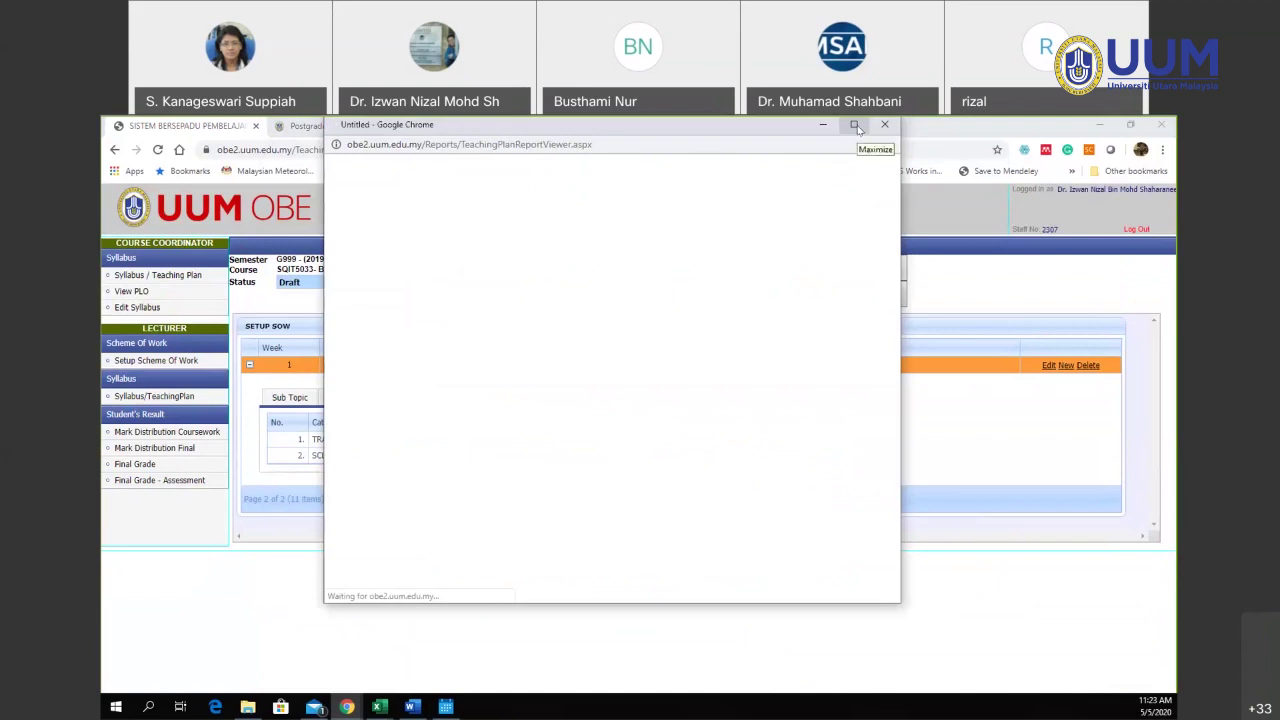
pyautogui.click(855, 125)
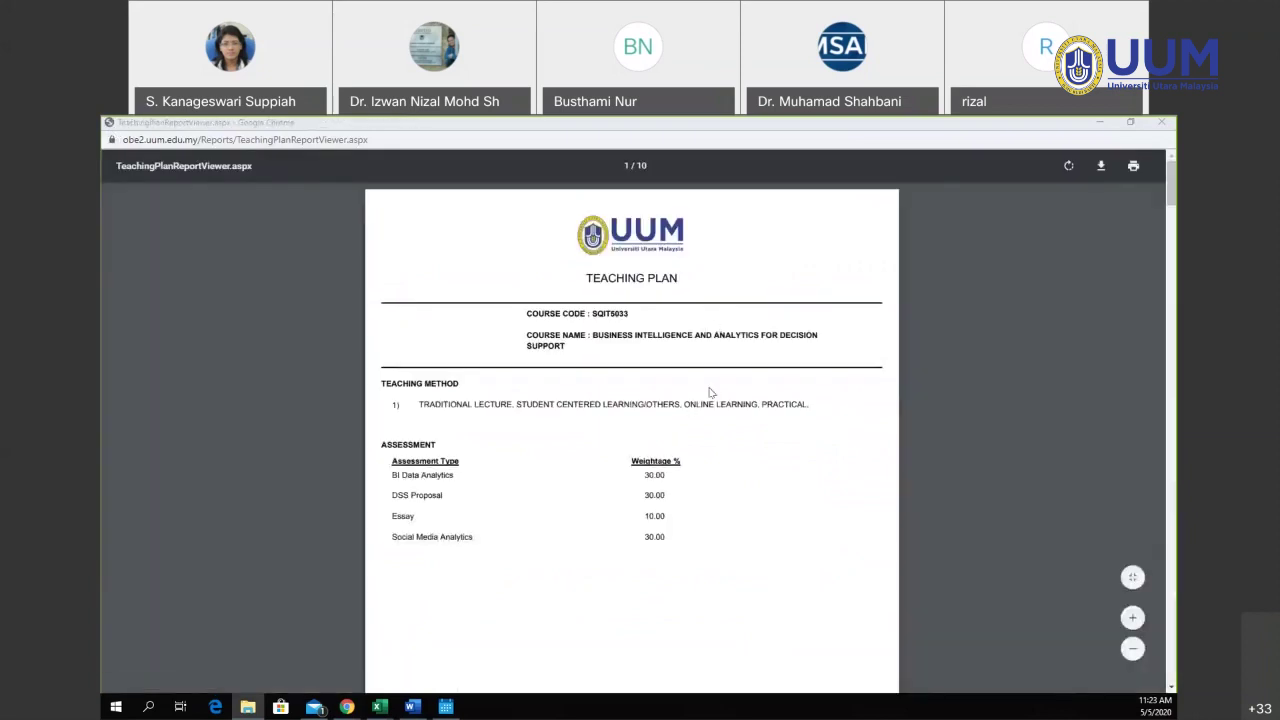
pyautogui.scroll(-4, 710, 396)
pyautogui.scroll(-10, 710, 396)
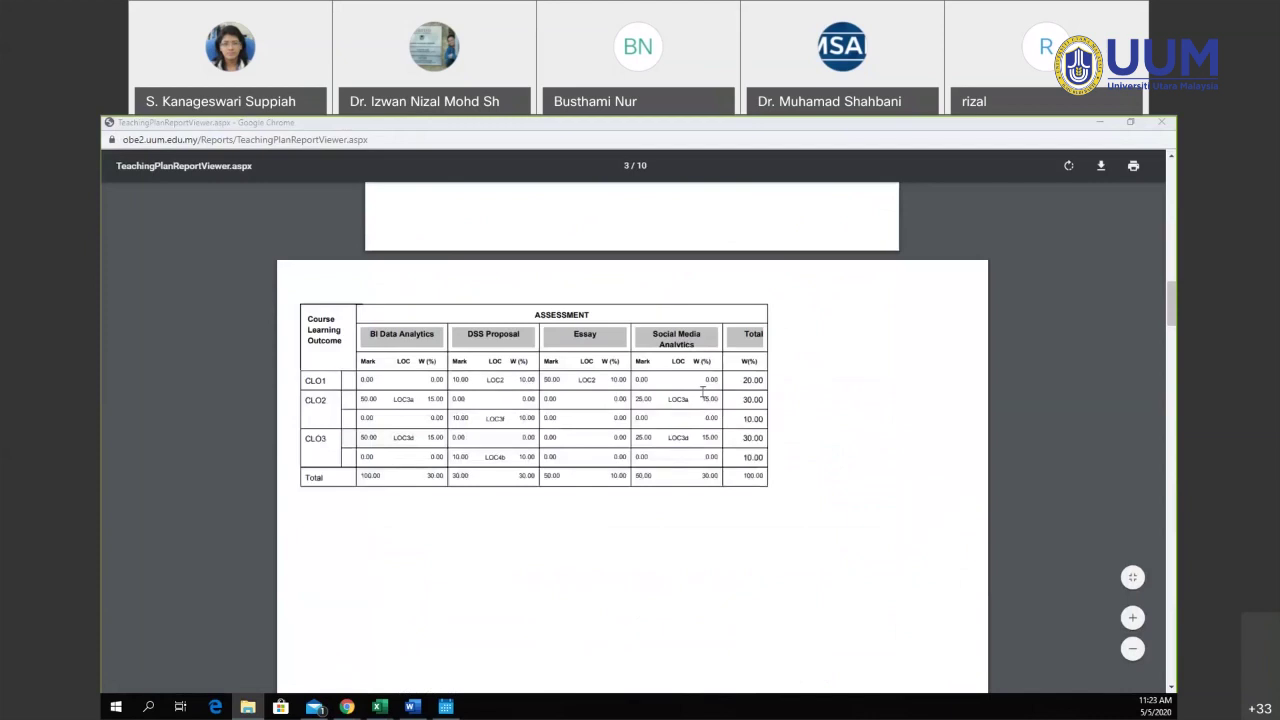
pyautogui.scroll(15, 732, 348)
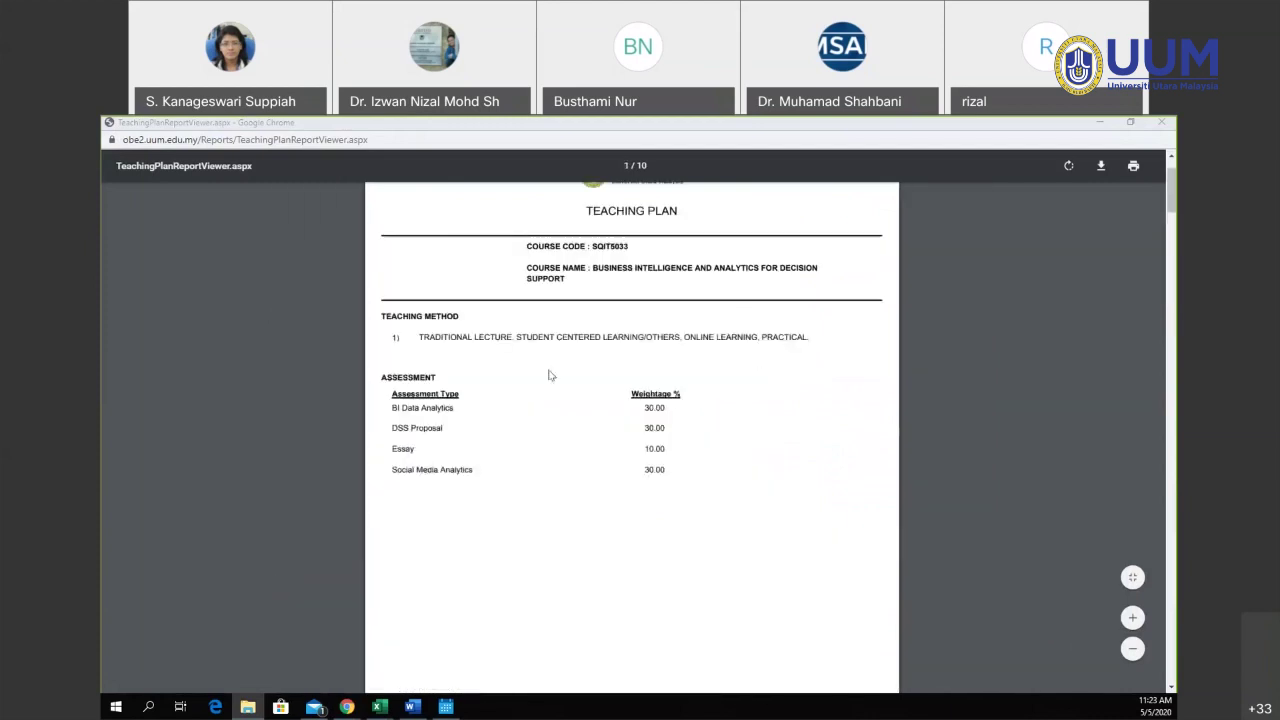
pyautogui.scroll(-5, 534, 410)
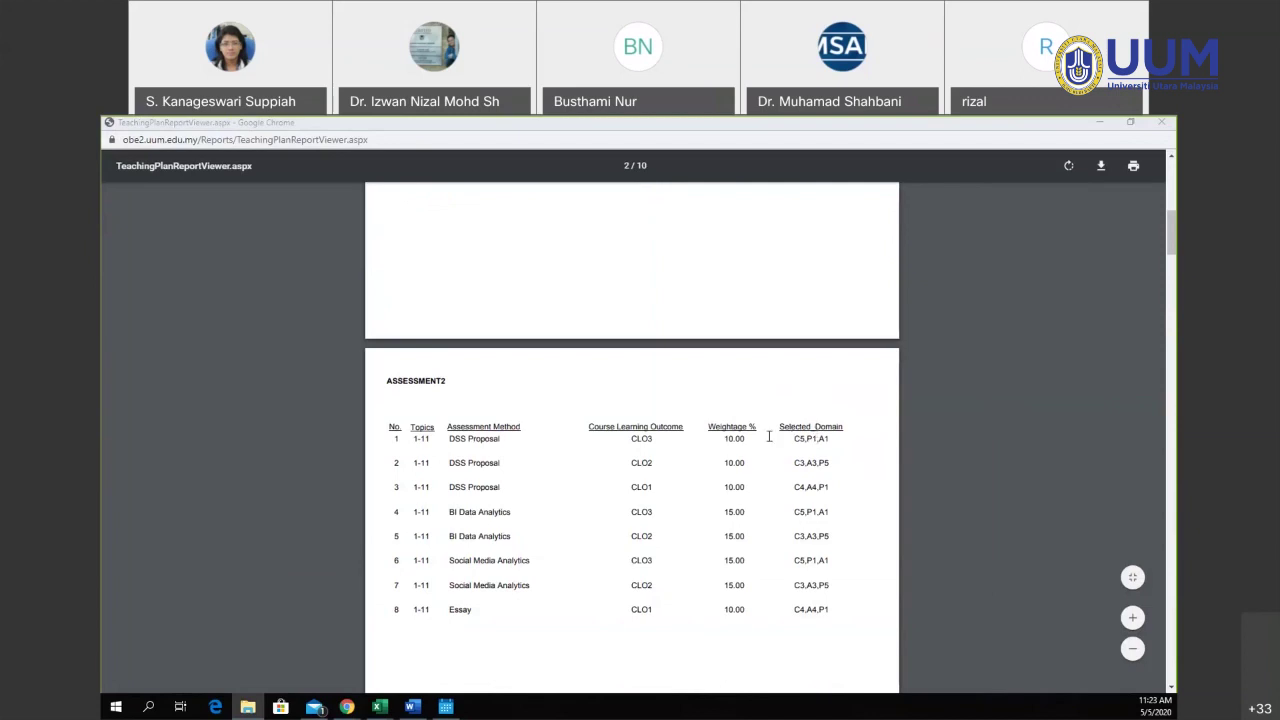
pyautogui.scroll(-8, 670, 481)
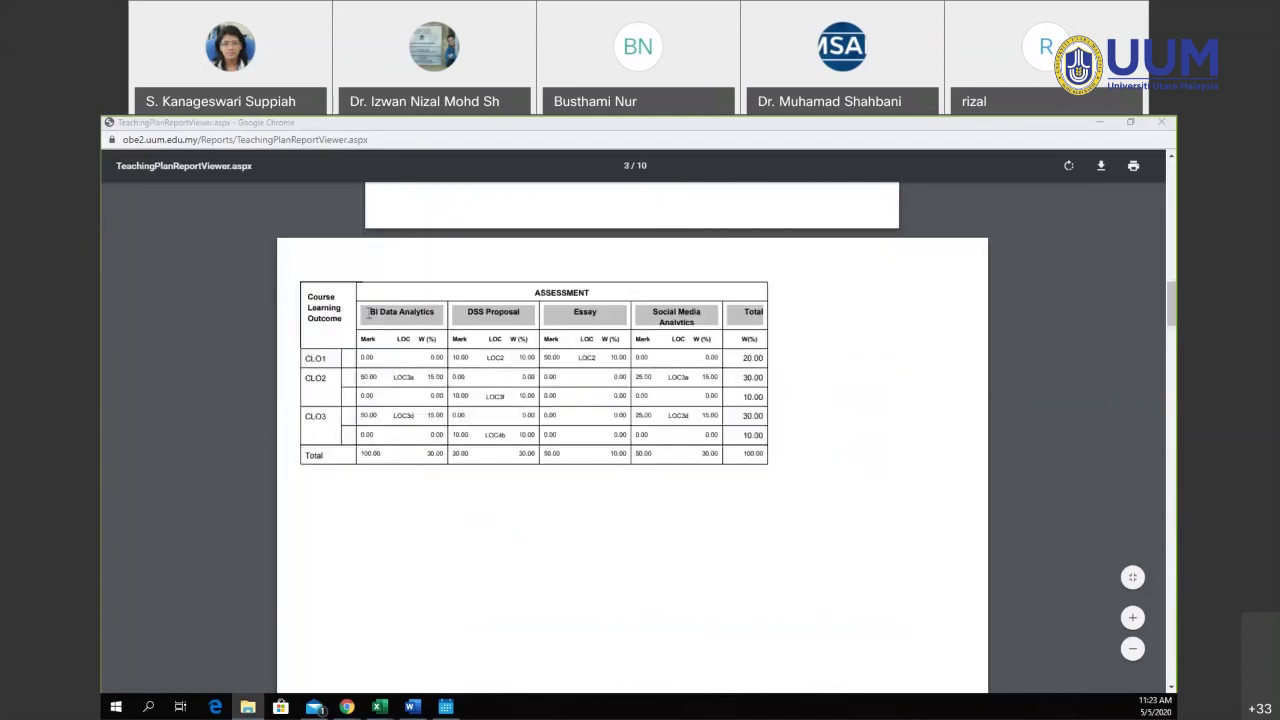
pyautogui.scroll(-3, 651, 503)
pyautogui.scroll(3, 637, 417)
# - Review the report's scheme of work week by week for sub topics, learning outcomes, hours and teaching methods
pyautogui.scroll(-6, 700, 491)
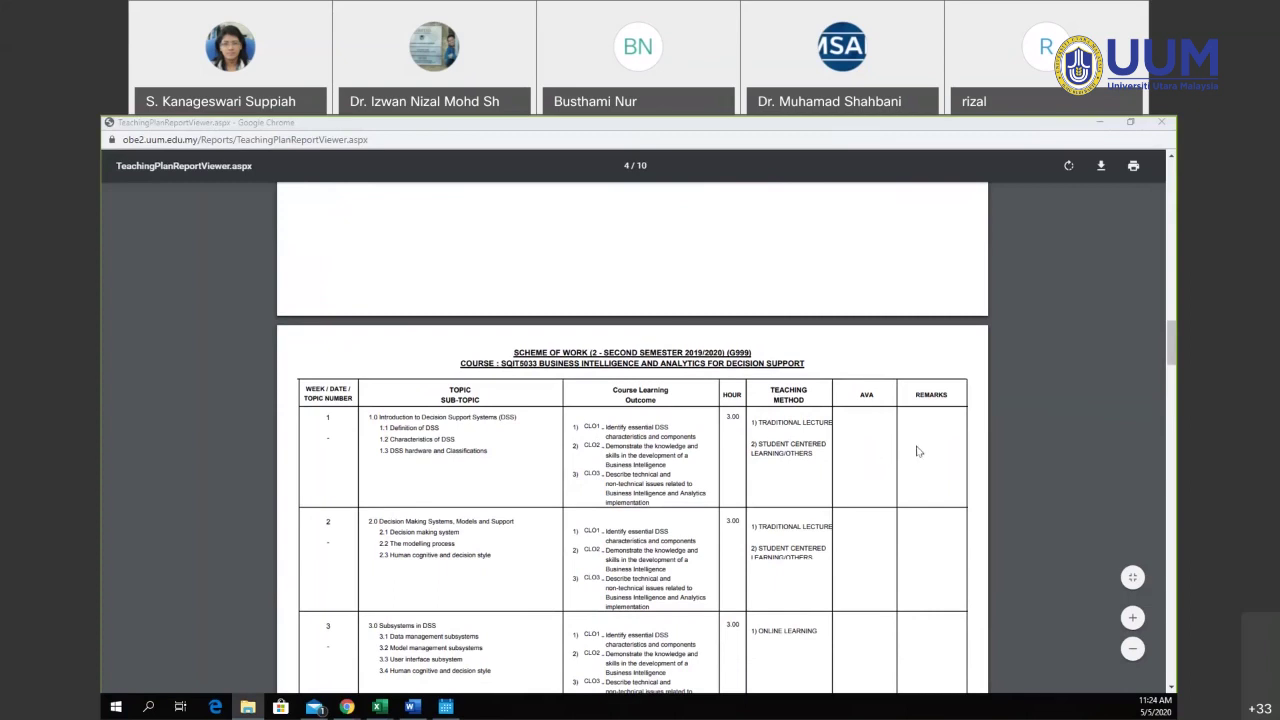
pyautogui.scroll(-1, 841, 449)
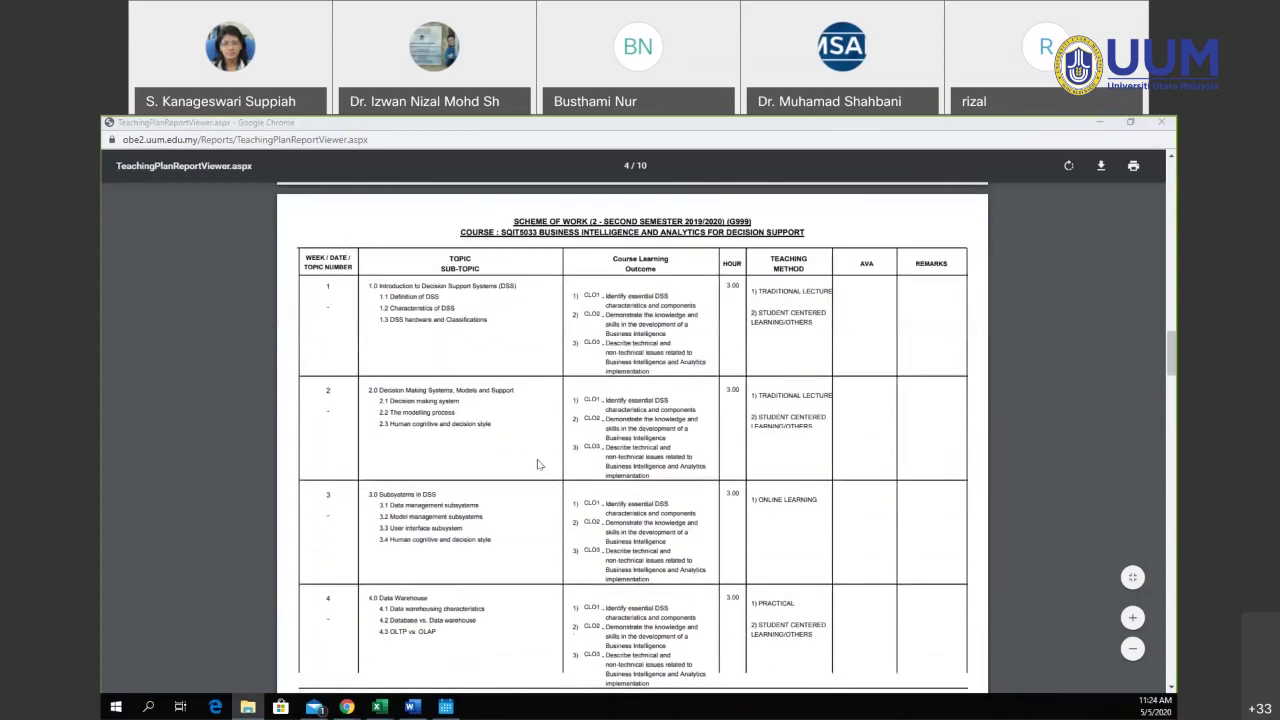
pyautogui.scroll(-4, 540, 465)
pyautogui.scroll(-7, 538, 467)
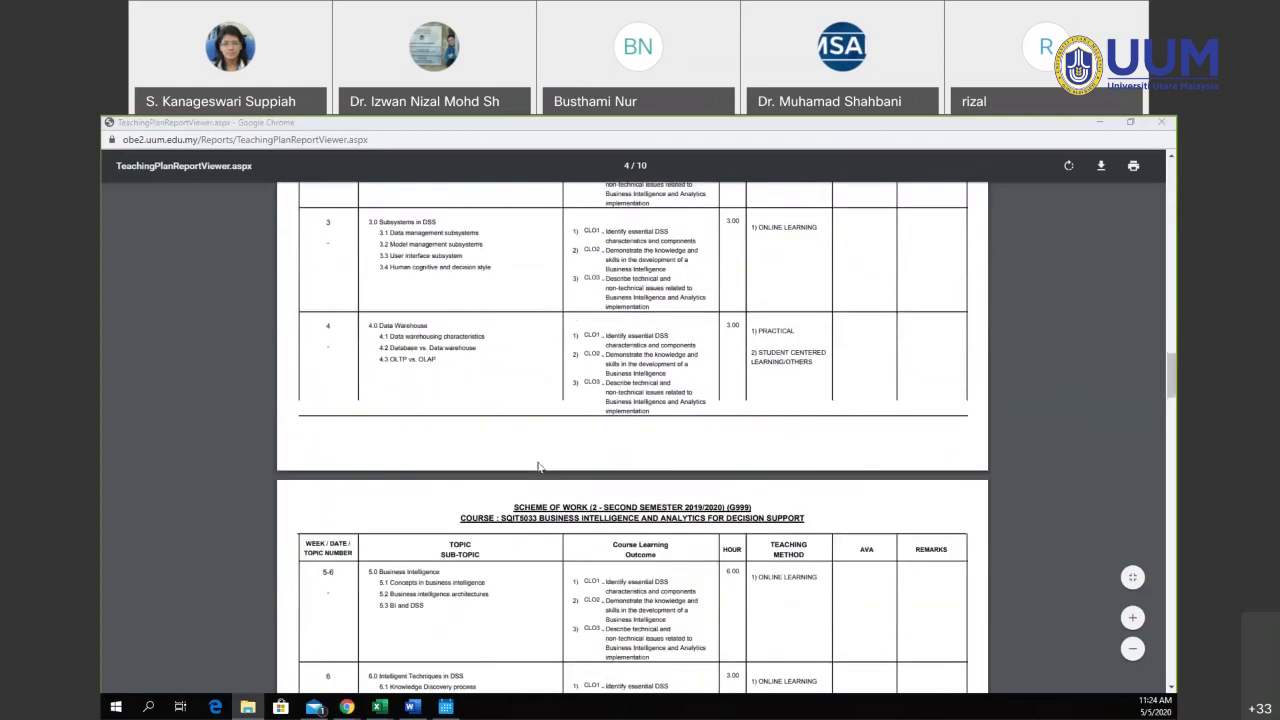
pyautogui.scroll(-8, 585, 452)
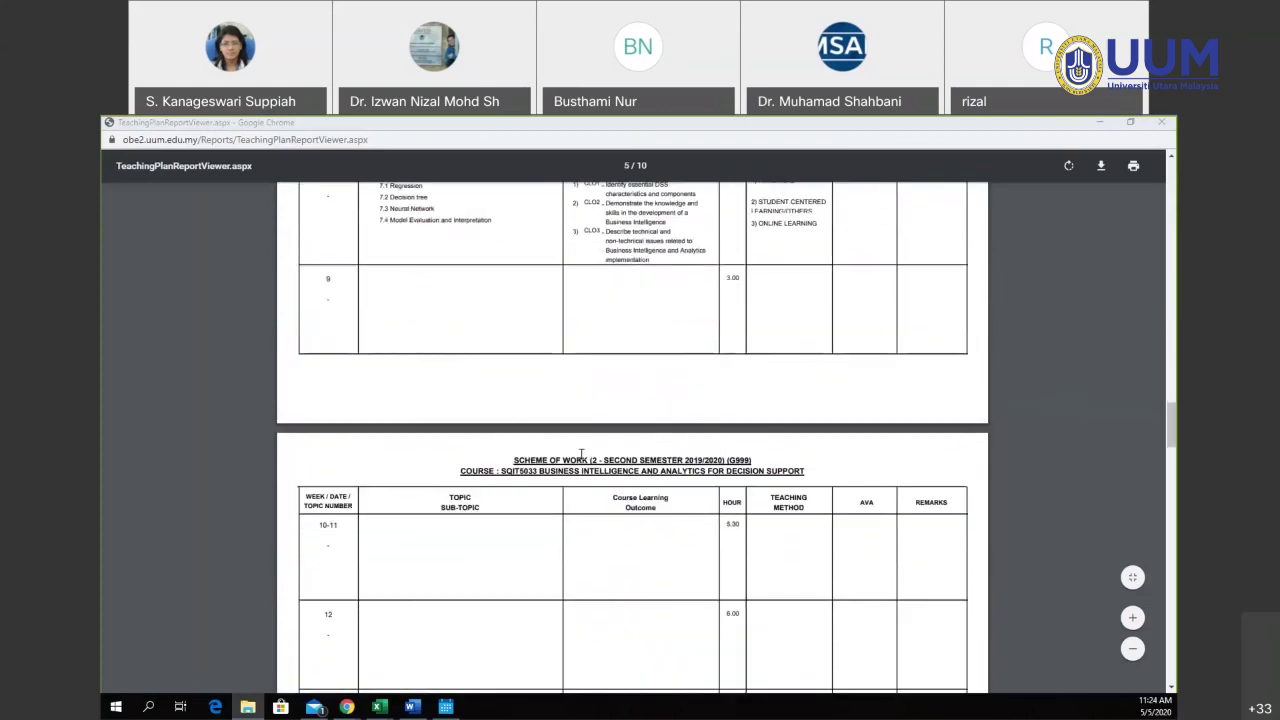
pyautogui.scroll(1, 617, 463)
pyautogui.scroll(4, 618, 463)
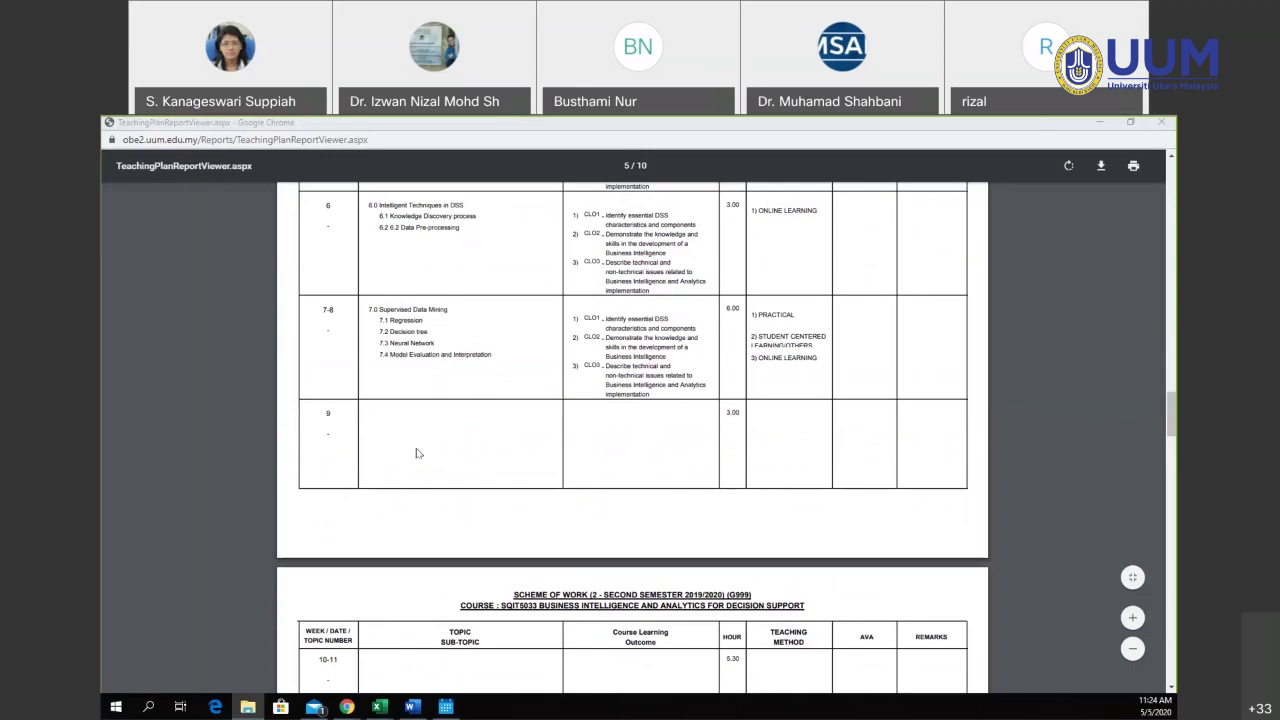
pyautogui.scroll(-2, 576, 501)
pyautogui.scroll(-6, 576, 501)
pyautogui.scroll(3, 571, 583)
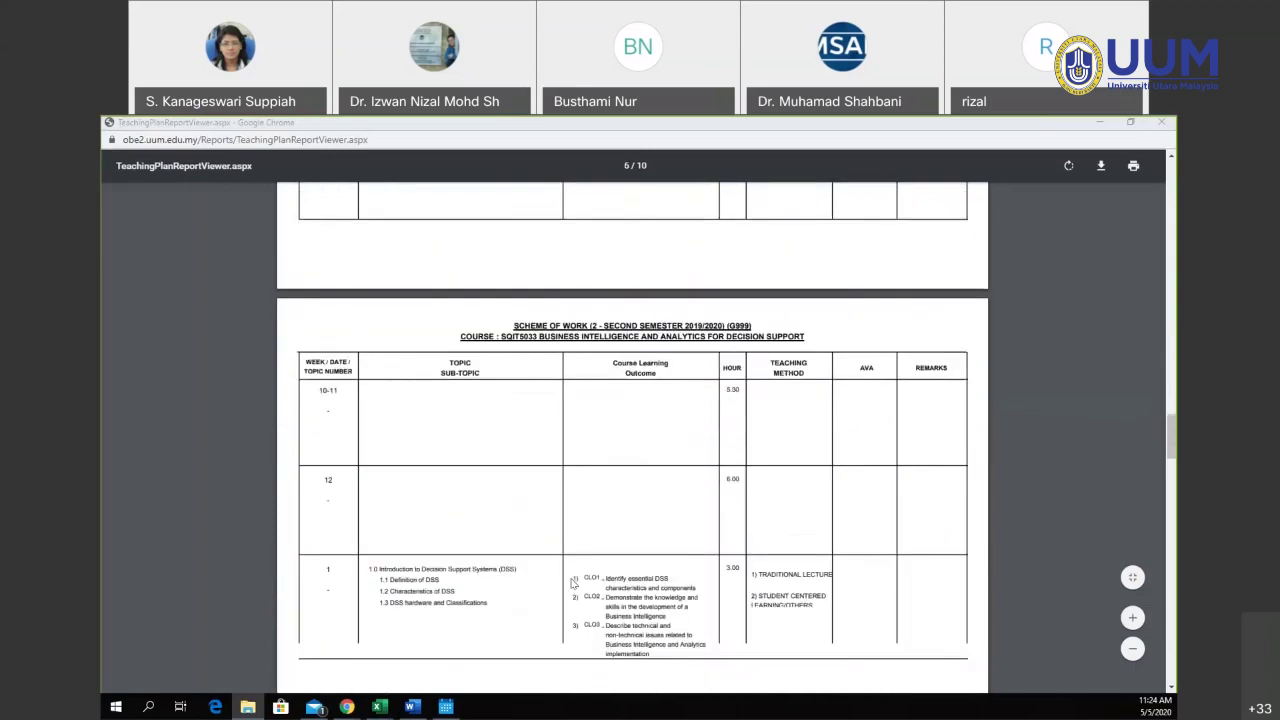
pyautogui.scroll(-2, 653, 497)
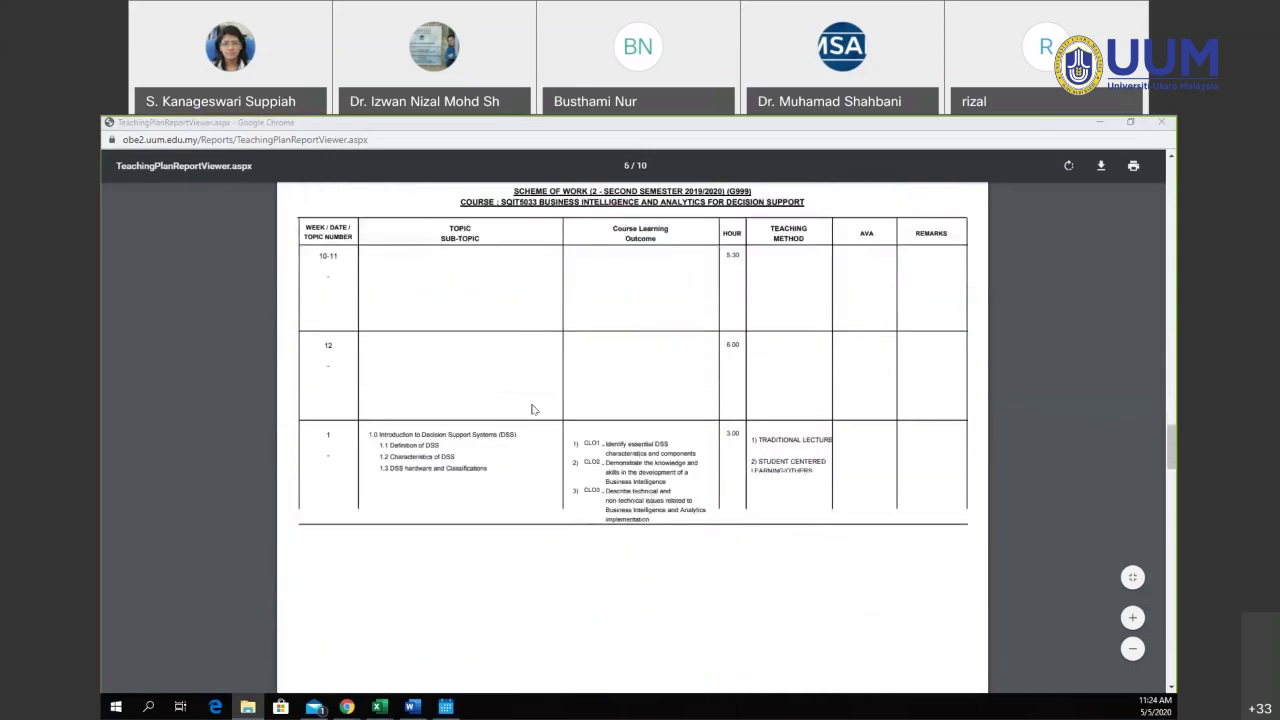
pyautogui.scroll(5, 641, 453)
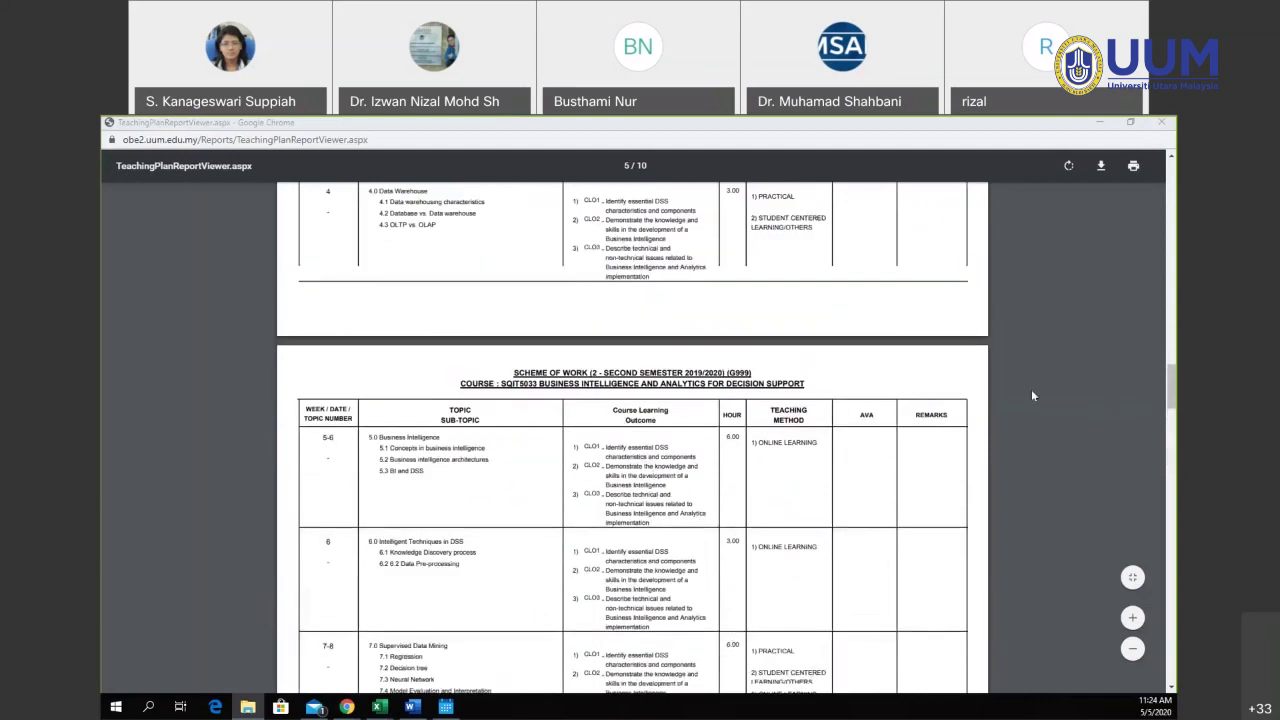
# - Go back to the start of the report and recheck the scheme of work through weeks 9 to 12 and the added week 1 entry
pyautogui.moveTo(1169, 369); pyautogui.dragTo(1168, 160)
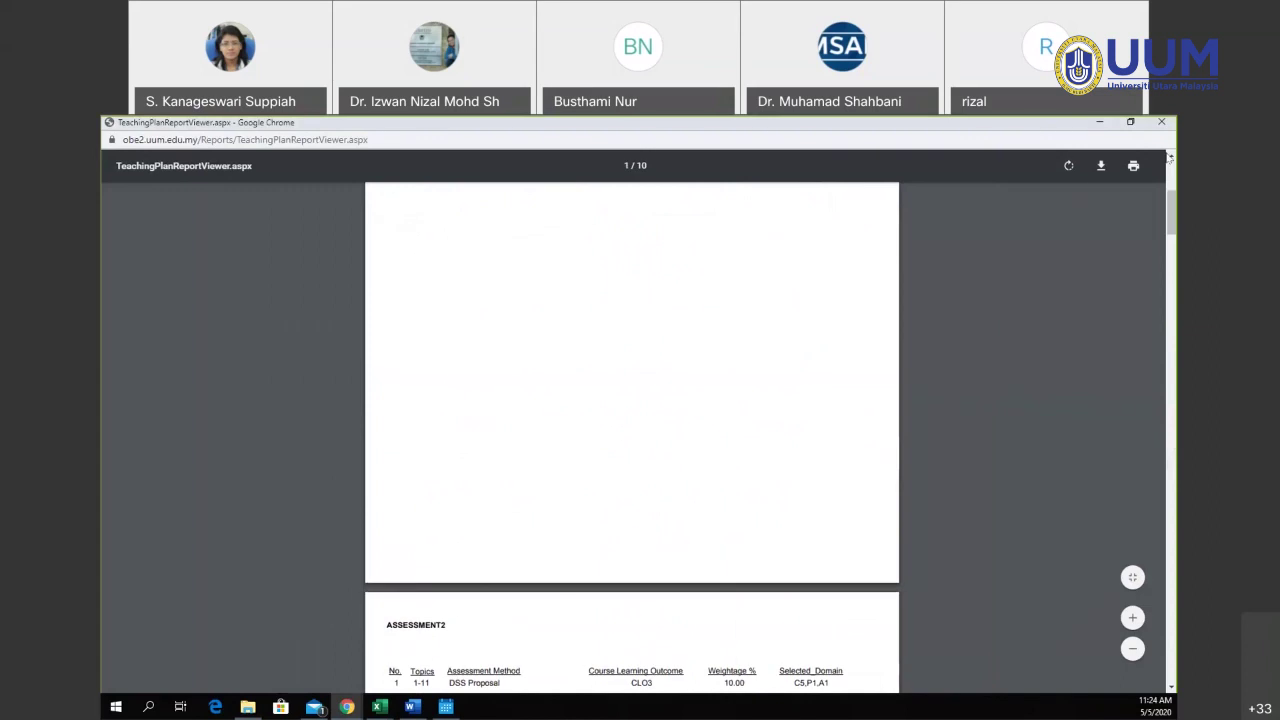
pyautogui.scroll(-15, 867, 401)
pyautogui.scroll(-12, 741, 514)
pyautogui.scroll(3, 655, 531)
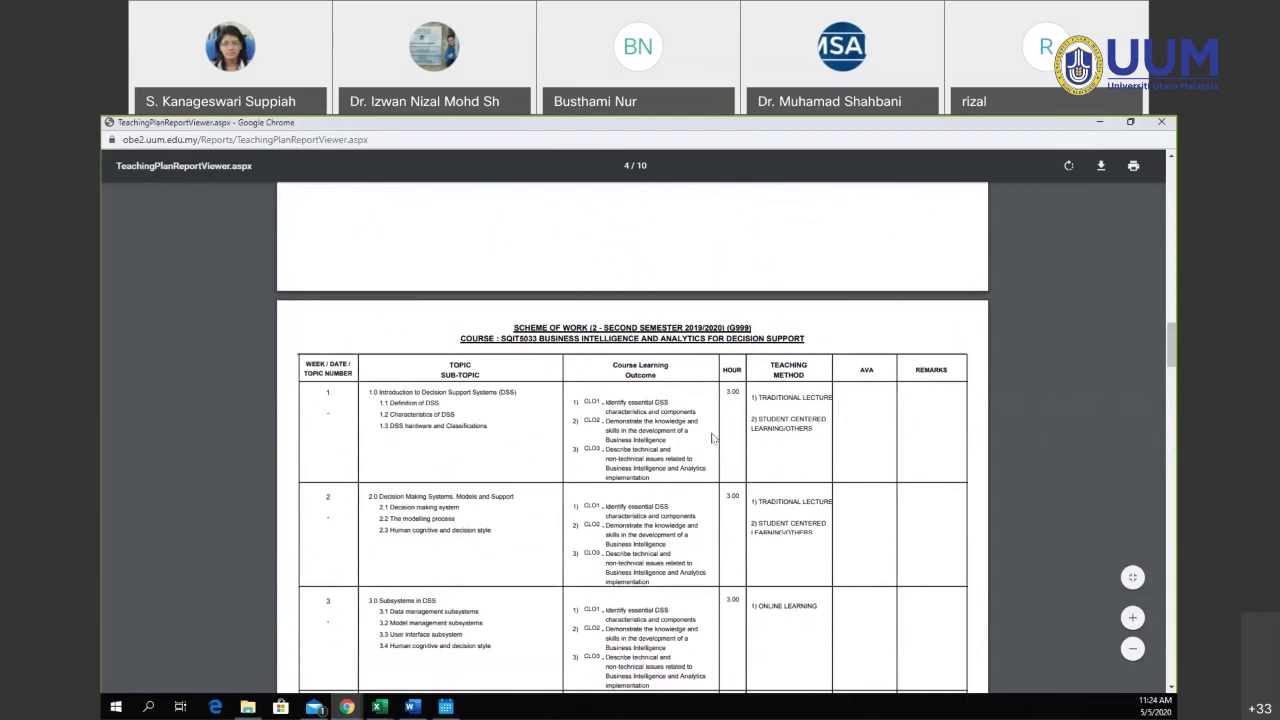
pyautogui.scroll(-10, 658, 431)
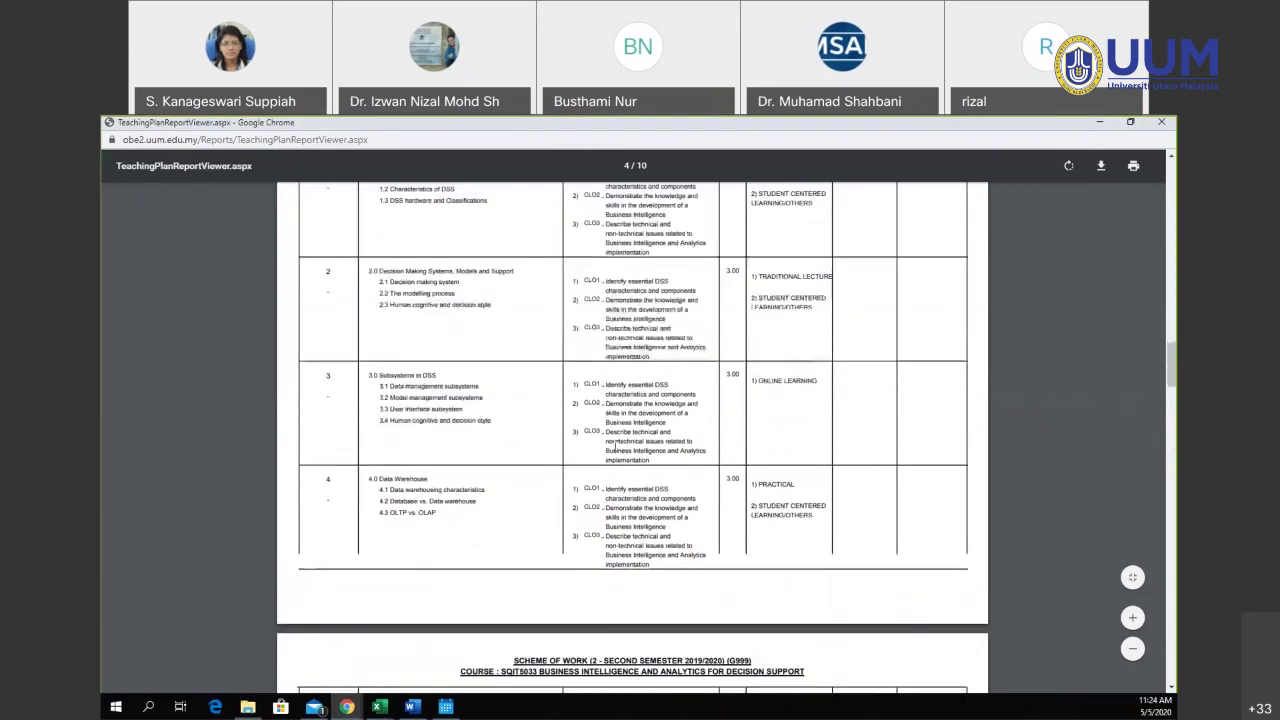
pyautogui.scroll(-1, 591, 510)
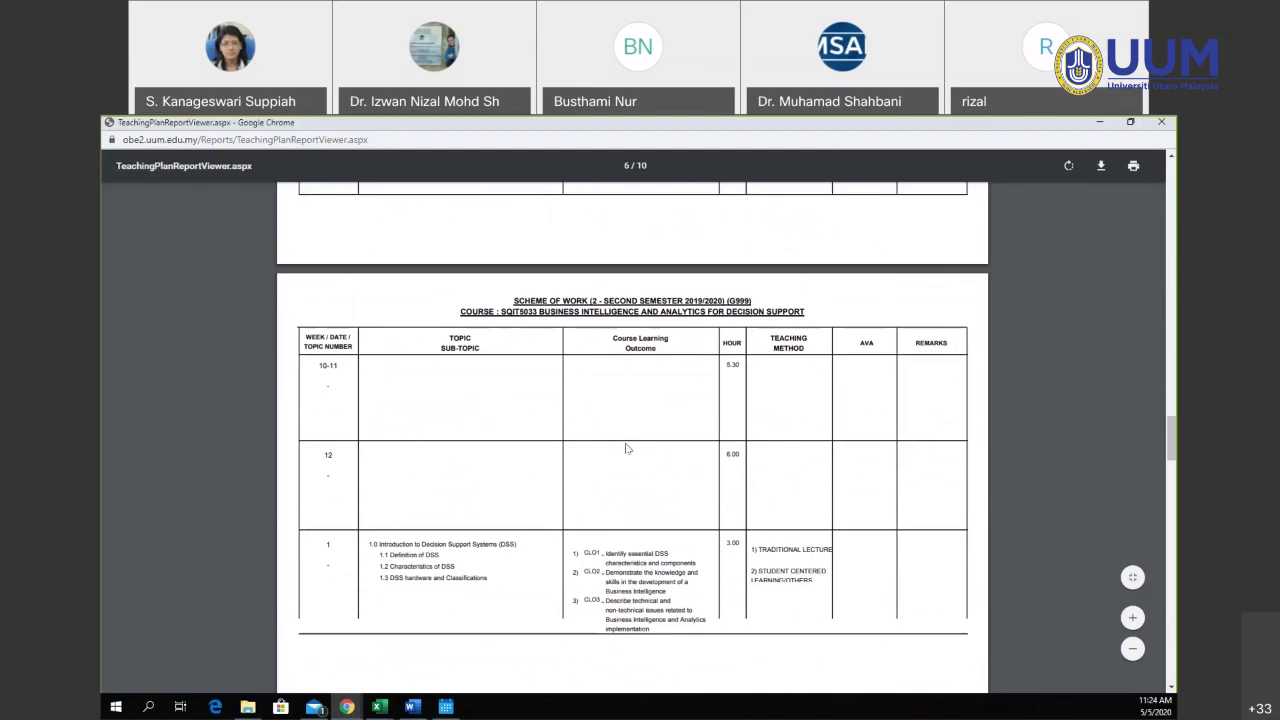
pyautogui.scroll(1, 560, 465)
pyautogui.scroll(1, 555, 452)
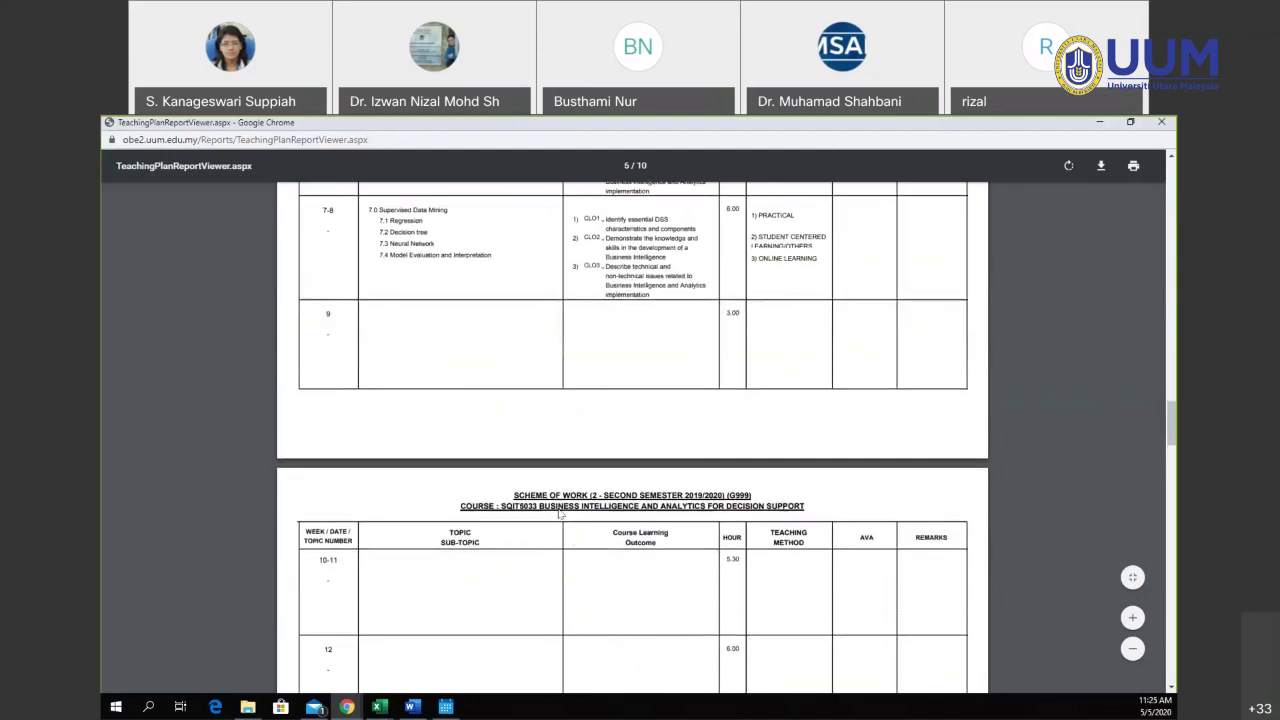
pyautogui.scroll(-2, 772, 378)
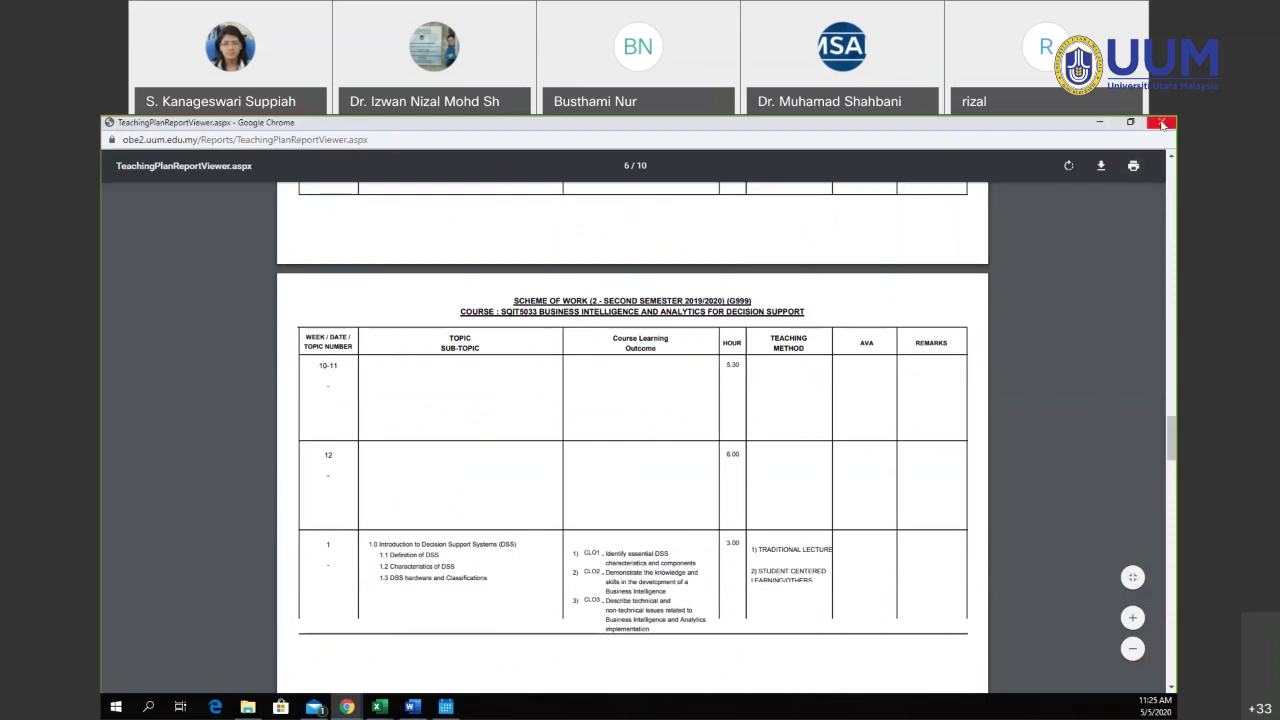
# - Examine the report's SLT table, LOC mappings to teaching method and assessment, and PENGESAHAN page, and close the preview
pyautogui.scroll(-2, 964, 437)
pyautogui.scroll(-3, 965, 437)
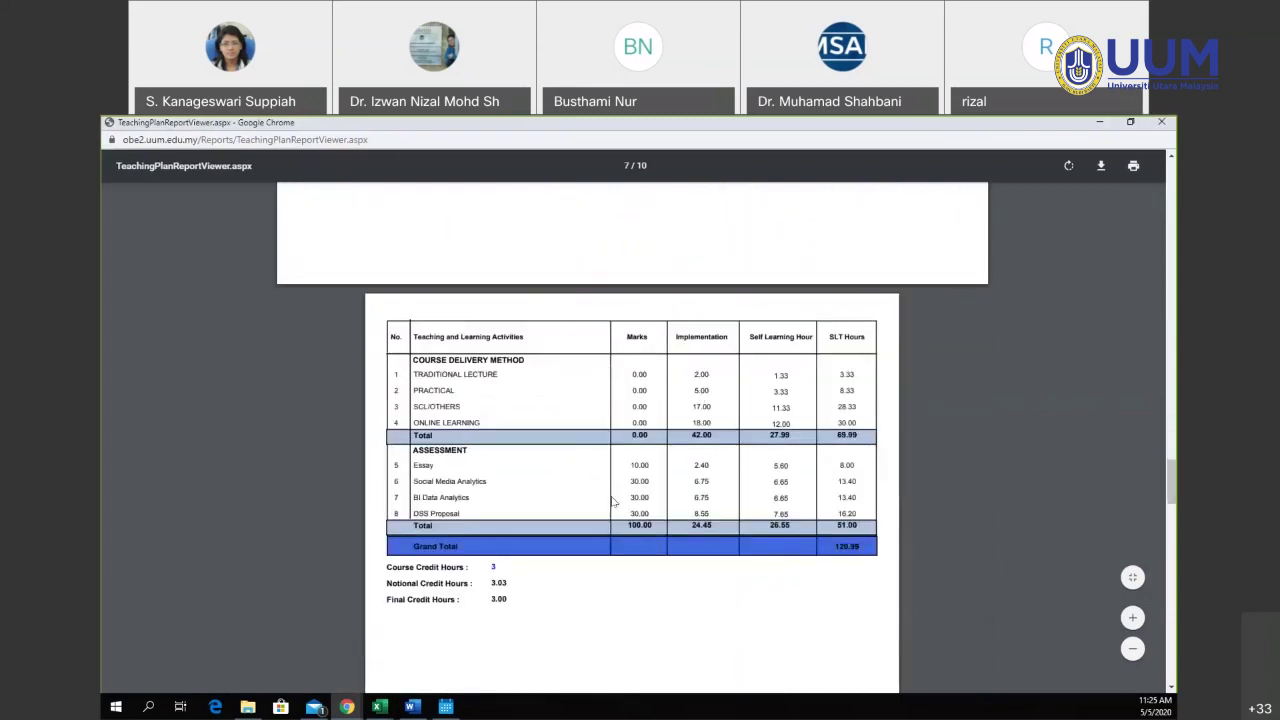
pyautogui.scroll(-3, 677, 514)
pyautogui.scroll(-5, 694, 516)
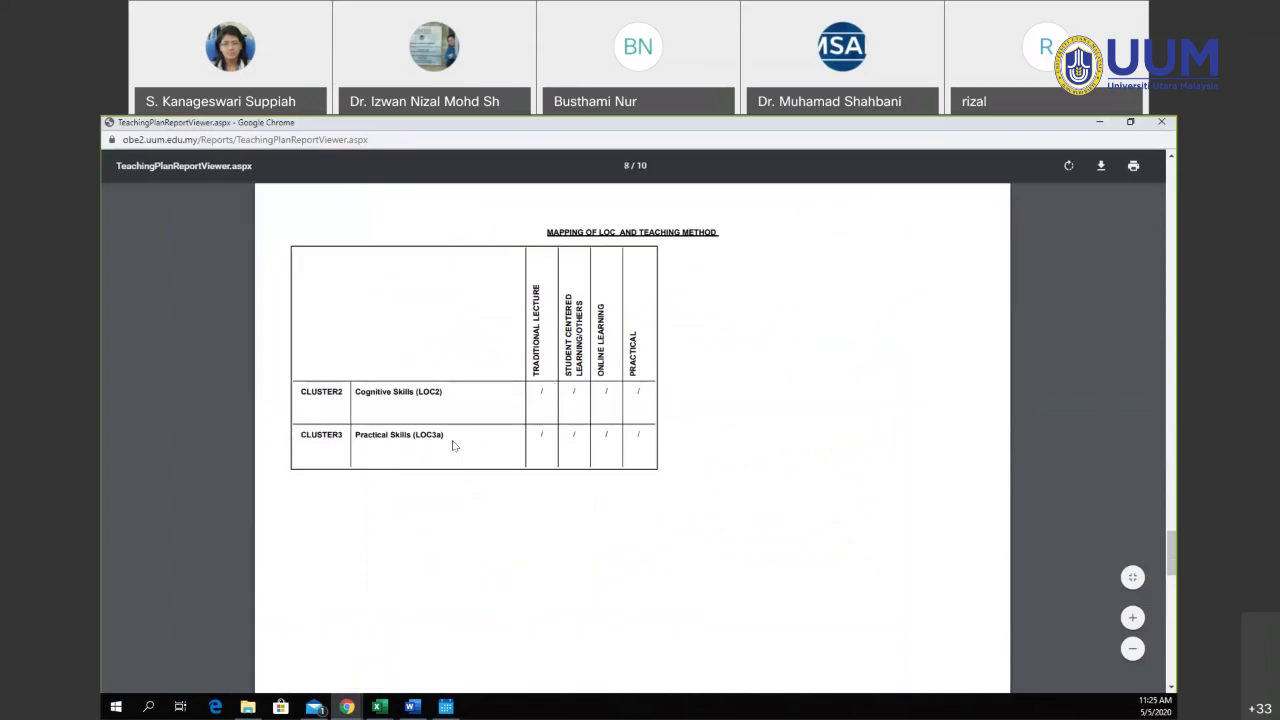
pyautogui.scroll(-1, 432, 409)
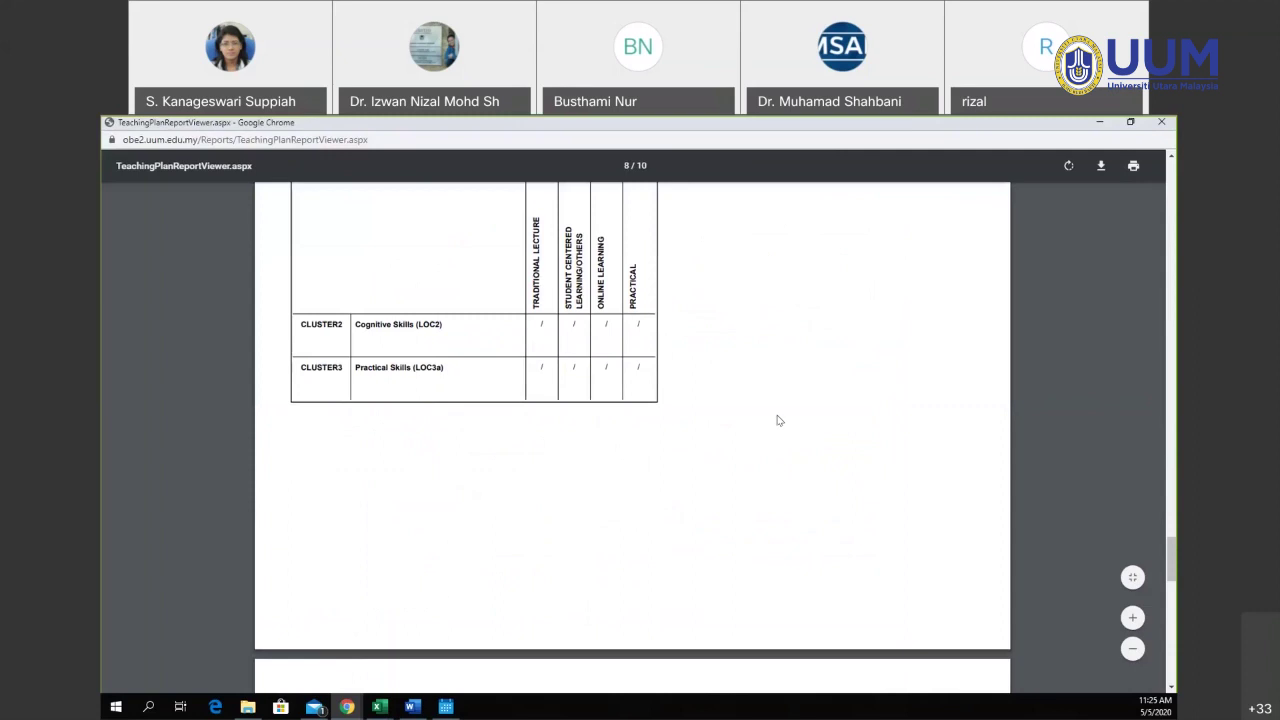
pyautogui.scroll(-3, 716, 428)
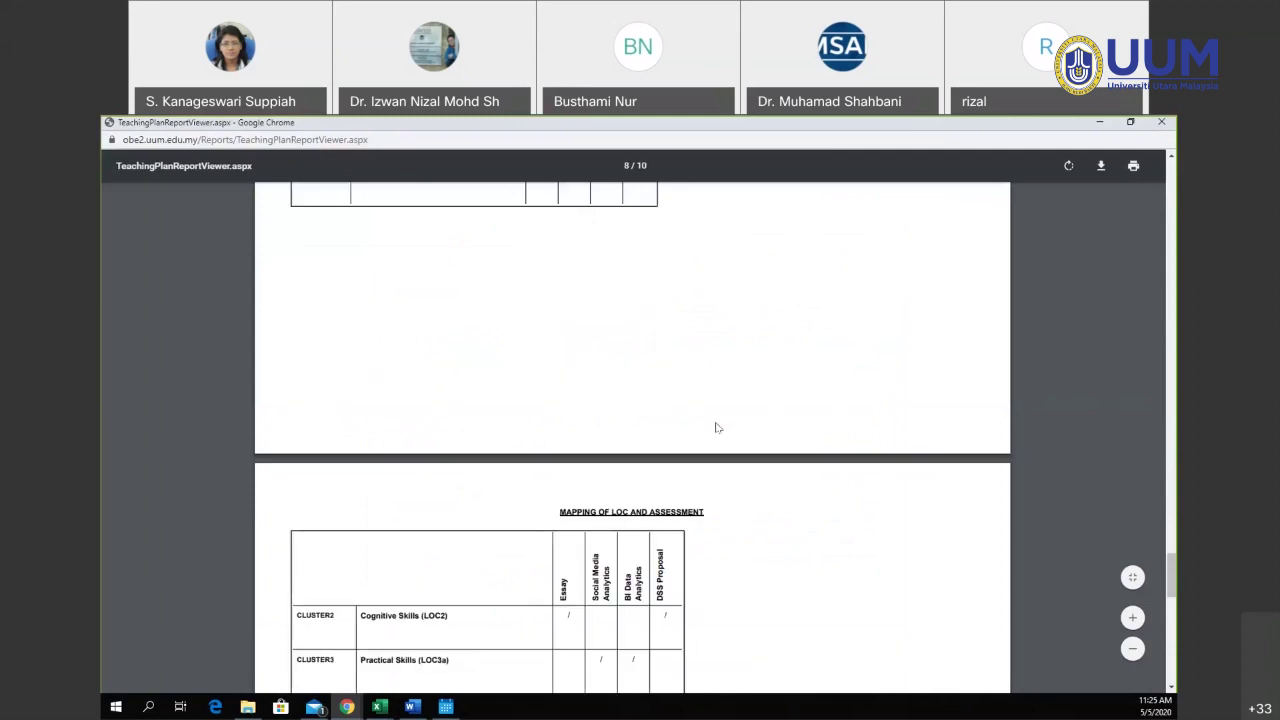
pyautogui.scroll(-3, 716, 428)
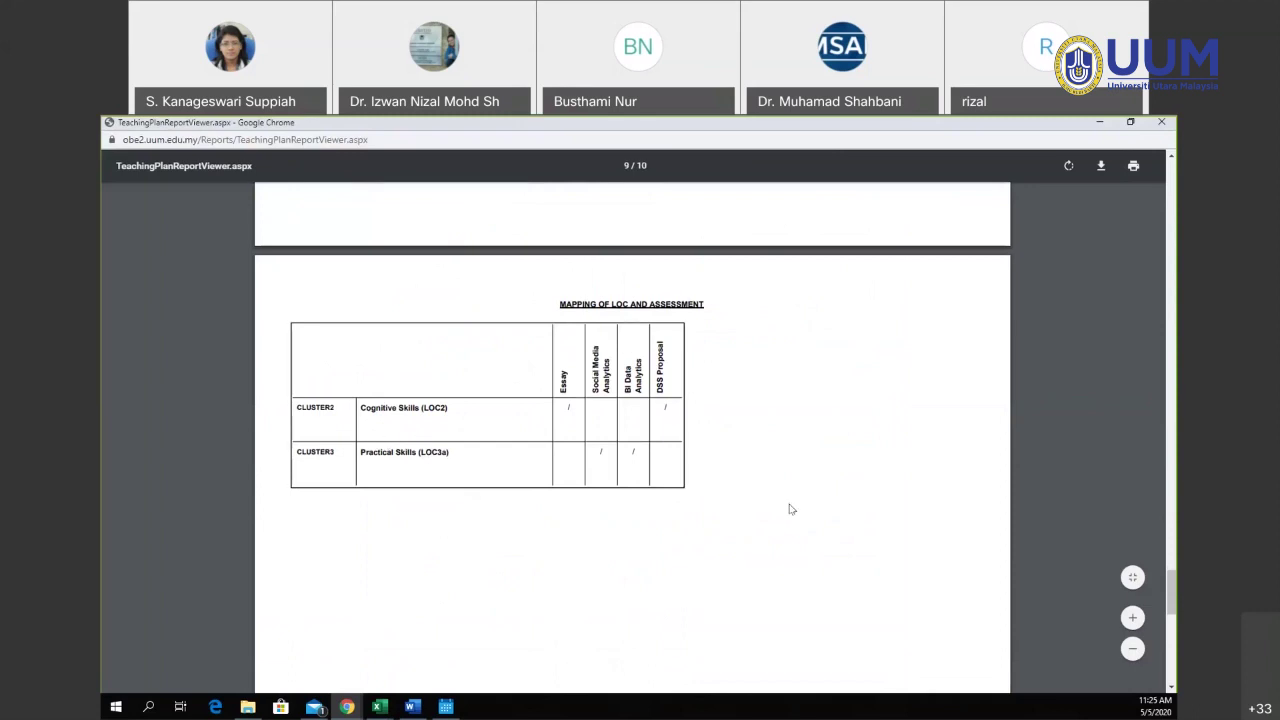
pyautogui.scroll(10, 785, 509)
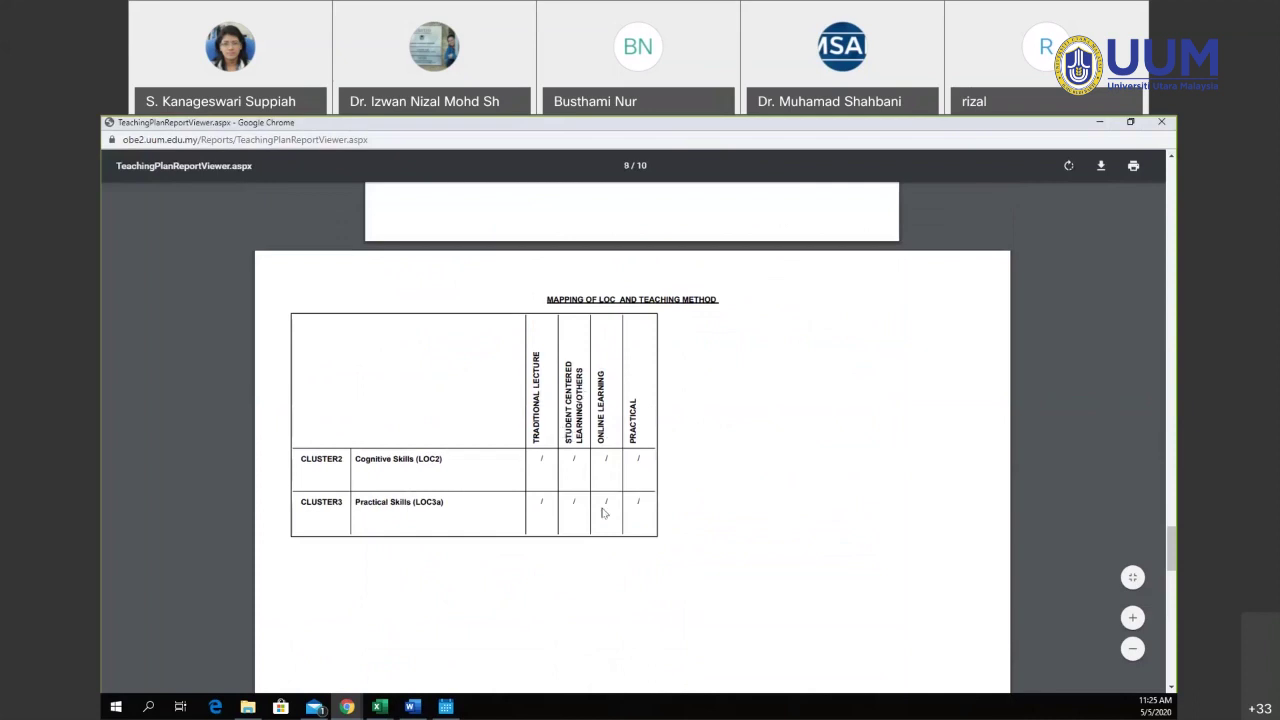
pyautogui.scroll(-5, 735, 494)
pyautogui.scroll(-5, 738, 494)
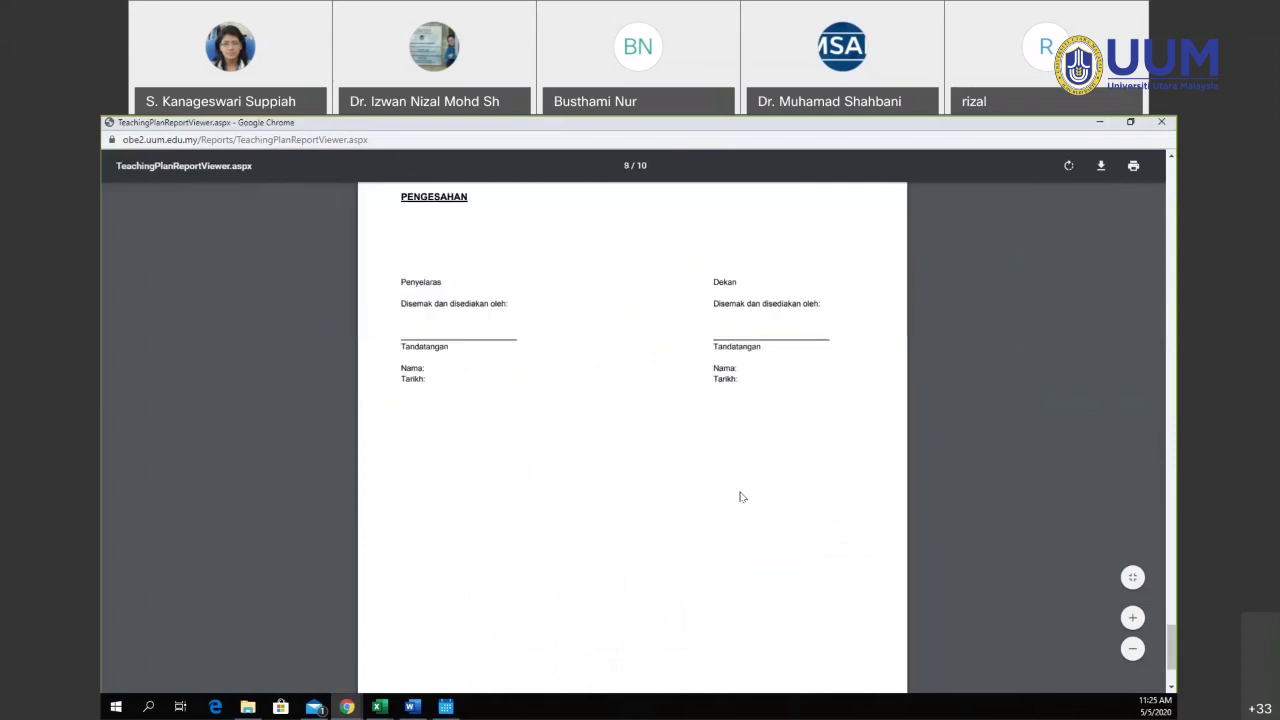
pyautogui.scroll(1, 738, 494)
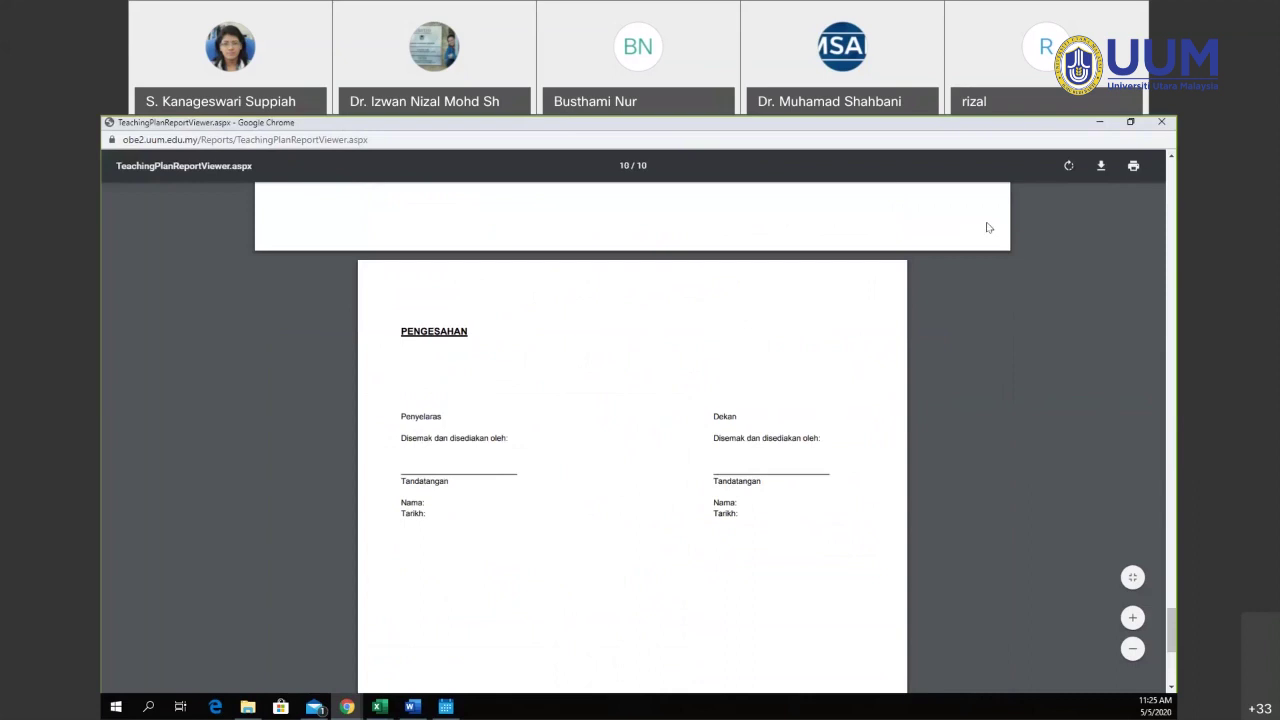
pyautogui.click(1162, 123)
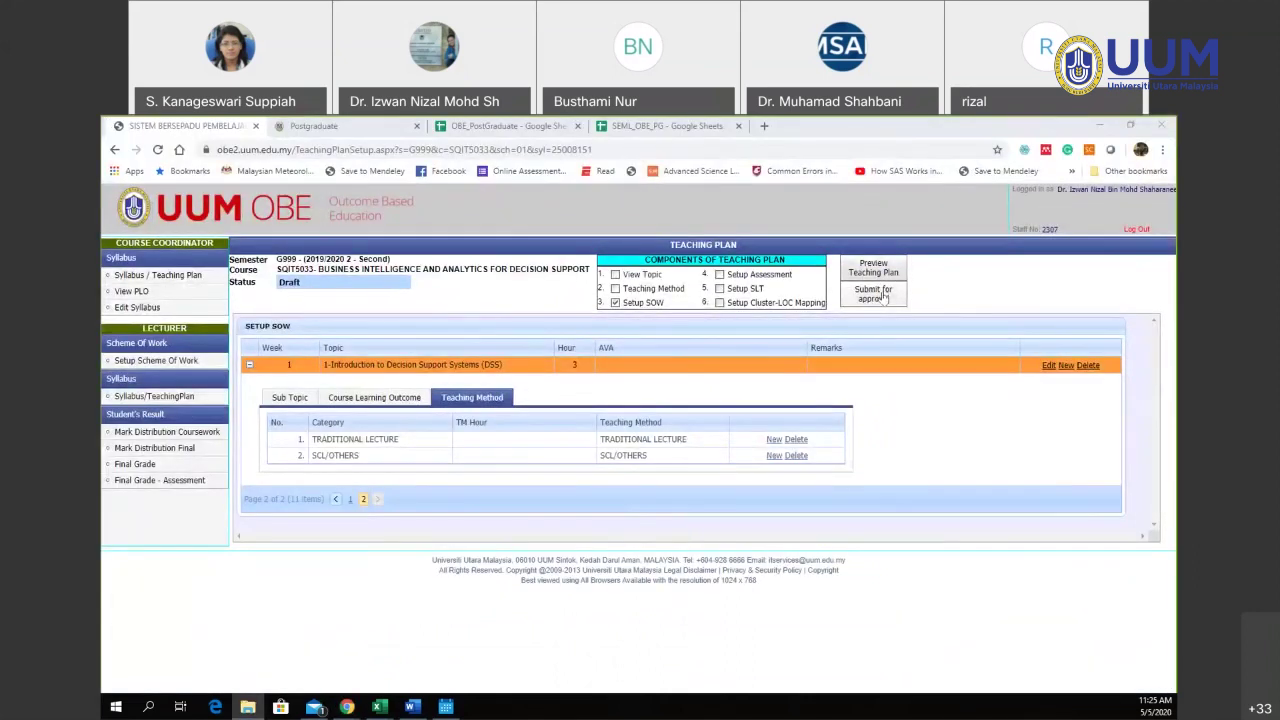
# - Submit the teaching plan for approval and check the soft skills mapping and coursework assessment items in the submission checklist
pyautogui.click(873, 293)
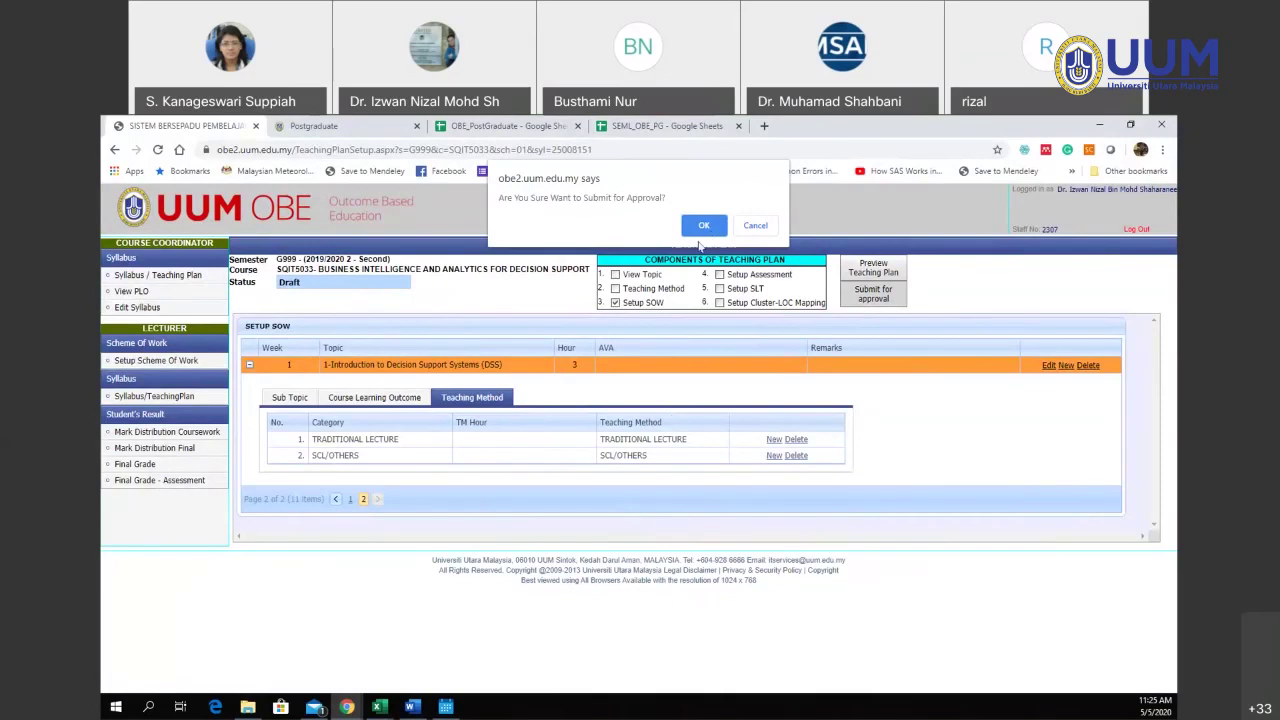
pyautogui.click(760, 230)
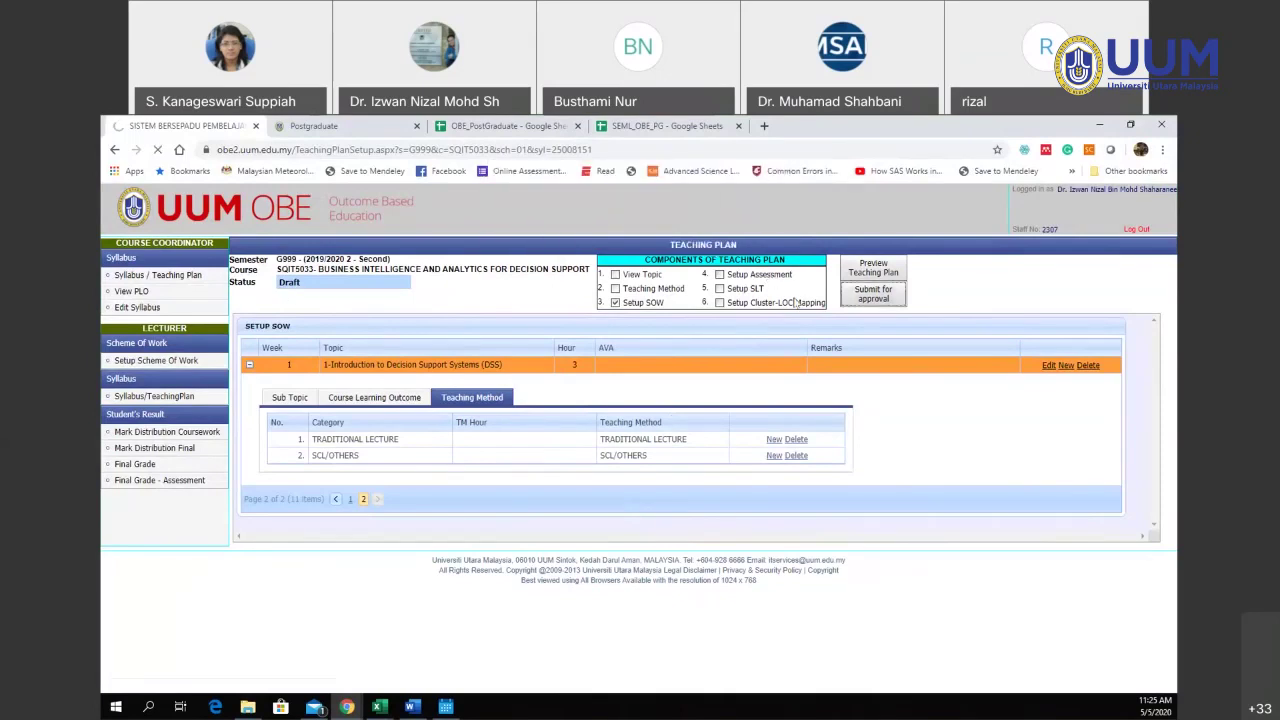
pyautogui.click(873, 293)
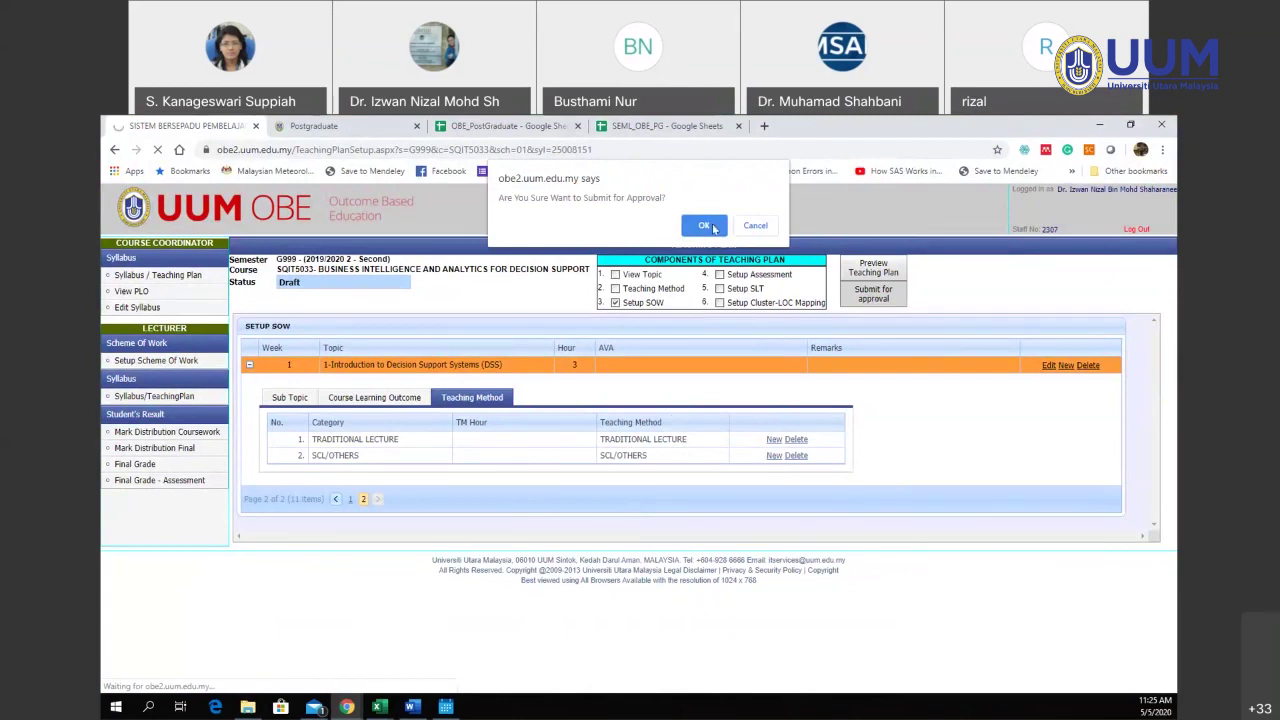
pyautogui.click(706, 226)
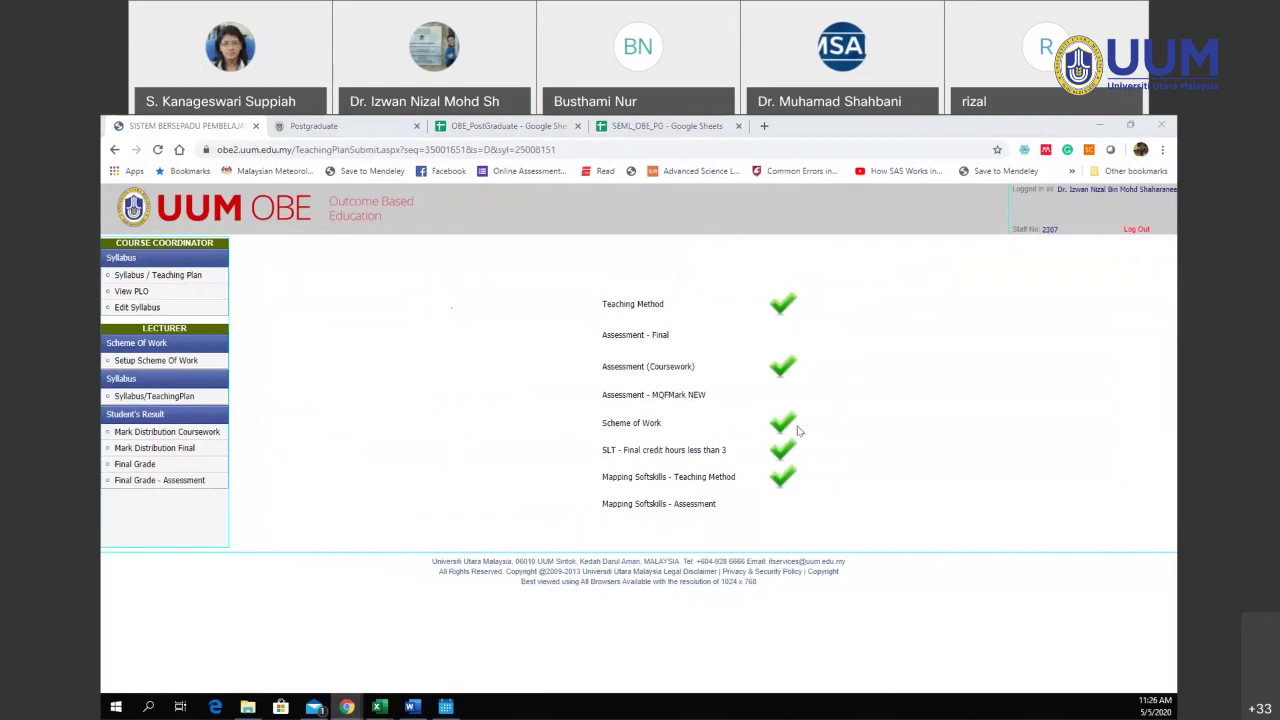
pyautogui.moveTo(598, 470); pyautogui.dragTo(774, 508)
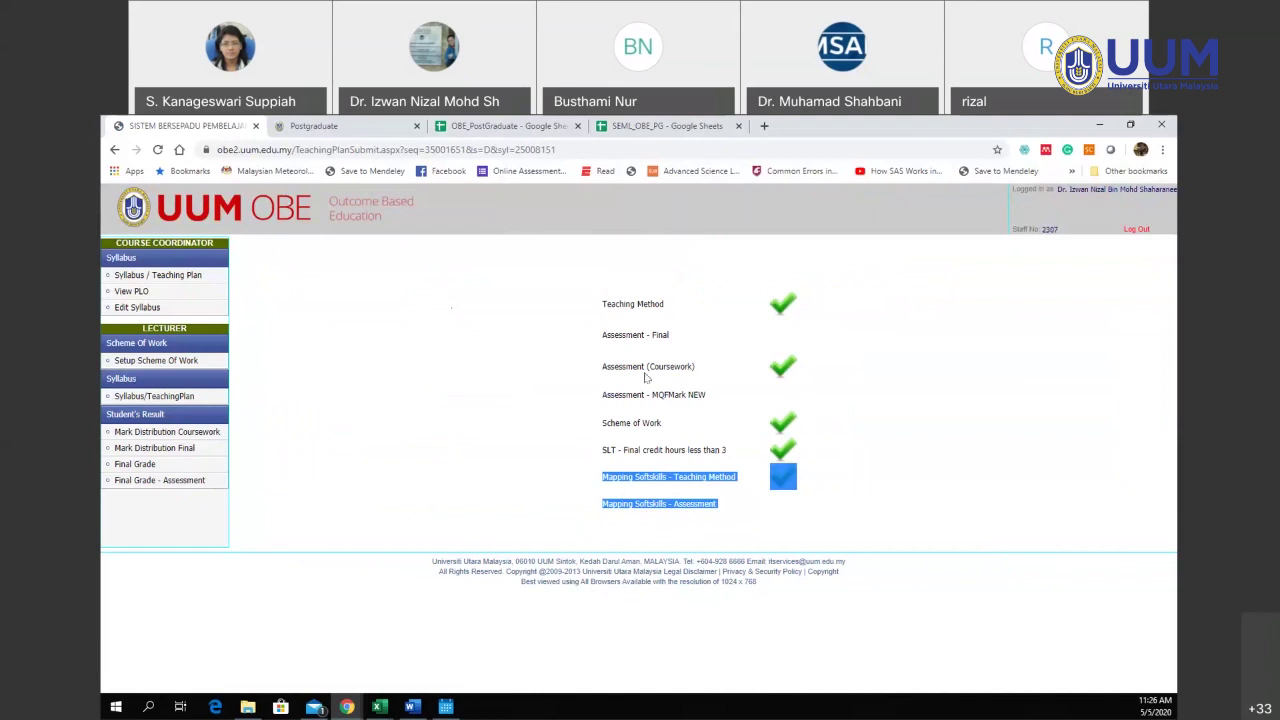
pyautogui.moveTo(648, 366); pyautogui.dragTo(705, 380)
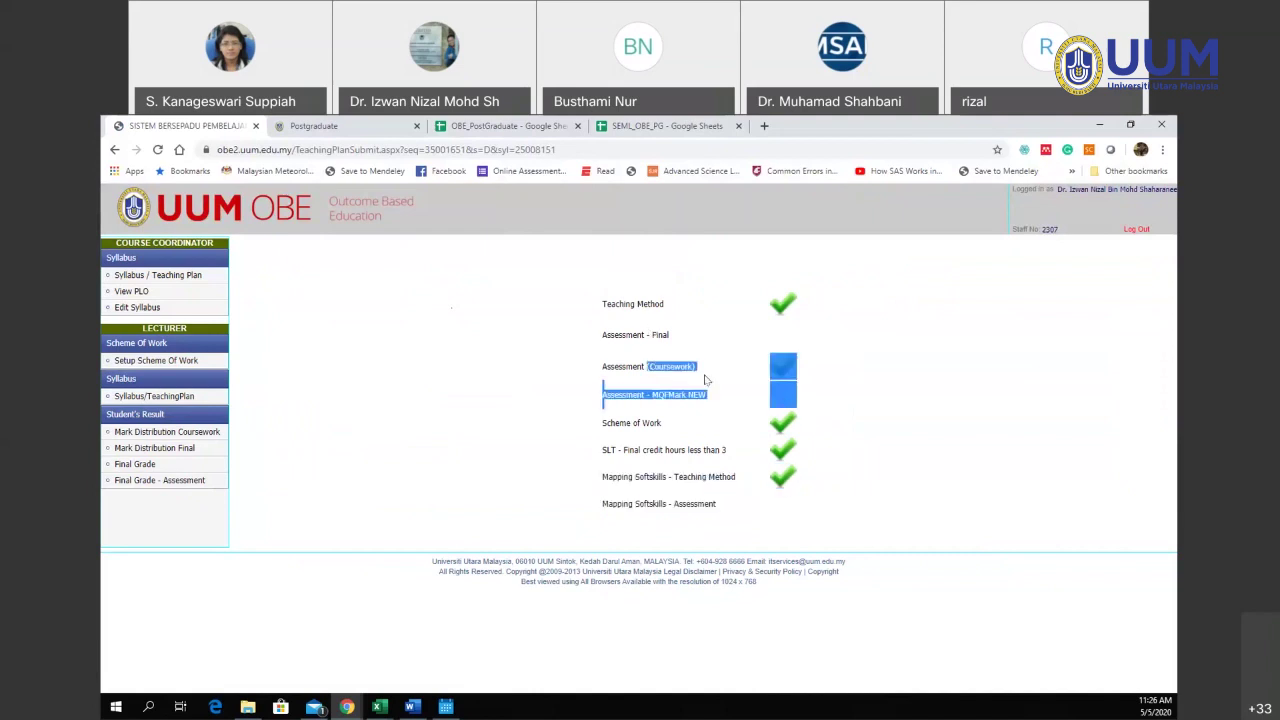
# - Check the Teaching Method, final assessment and coursework assessment items in the submission checklist
pyautogui.moveTo(616, 304); pyautogui.dragTo(780, 309)
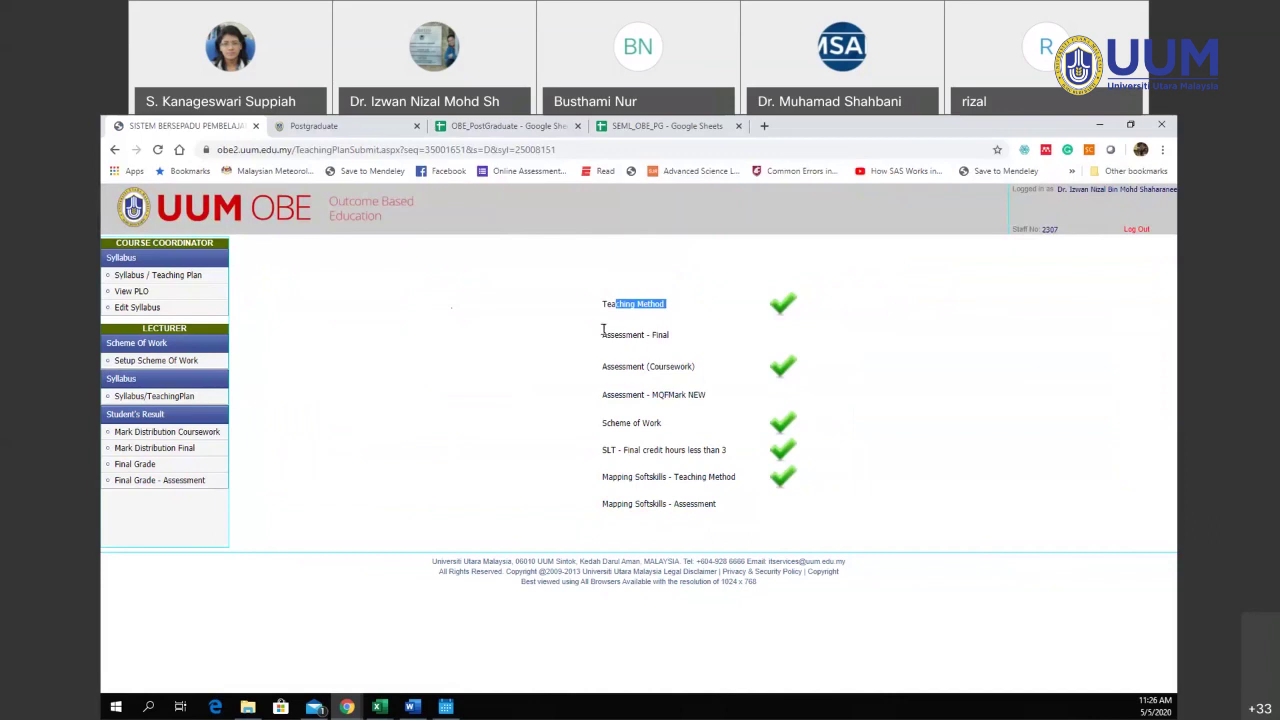
pyautogui.moveTo(604, 333); pyautogui.dragTo(781, 369)
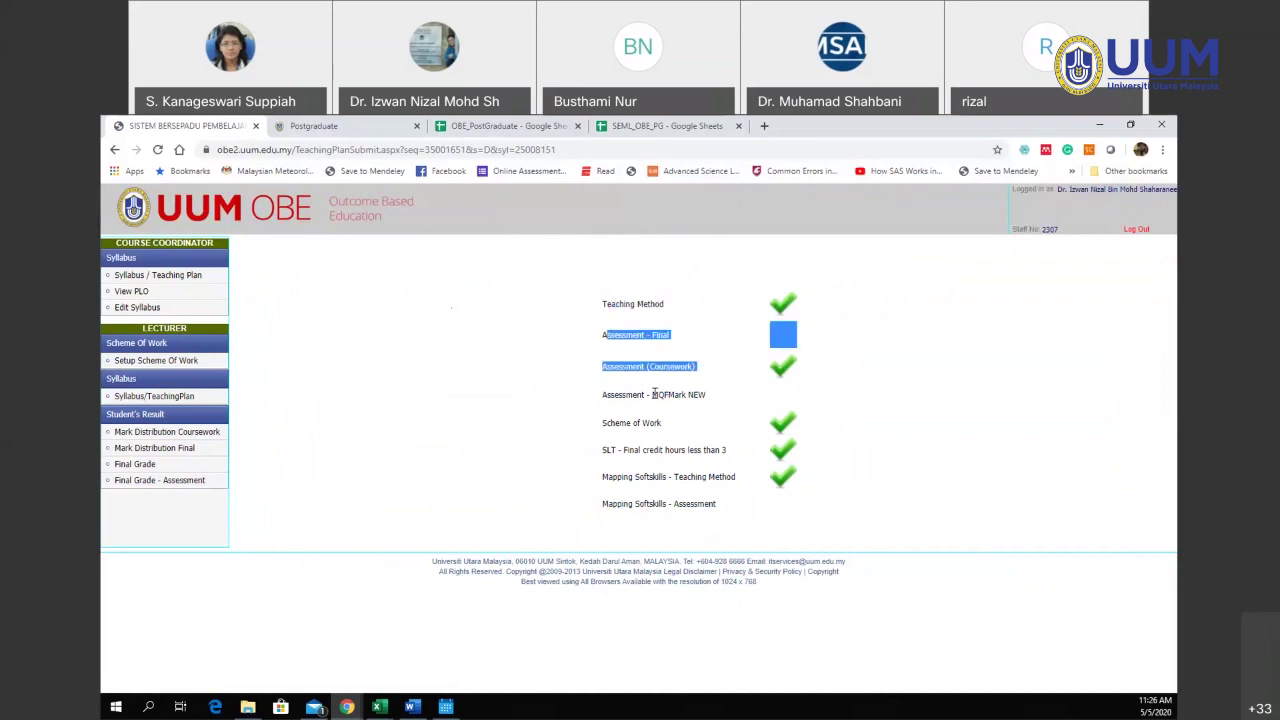
pyautogui.click(877, 385)
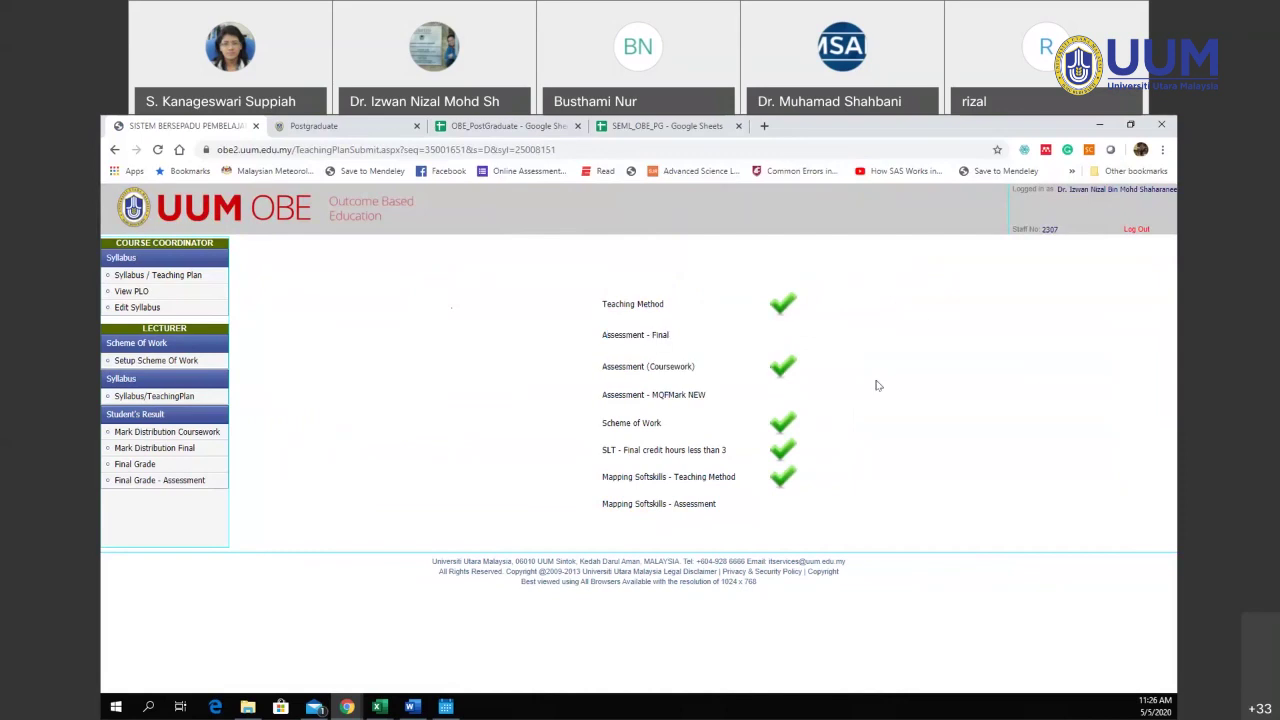
# - Reopen the SQIT5033 teaching plan and check its assessment setup and the cluster-LOC mappings for Cognitive Skills (LOC2) and Practical Skills (LOC3a)
pyautogui.click(181, 276)
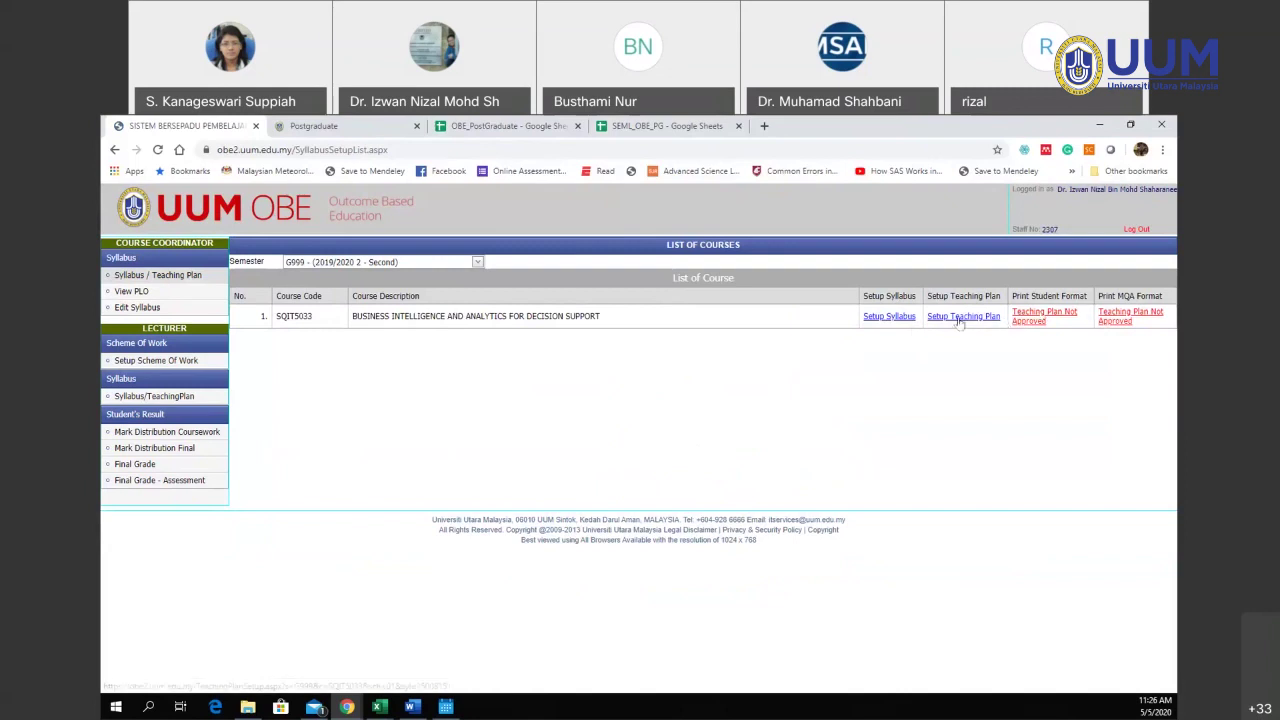
pyautogui.click(958, 318)
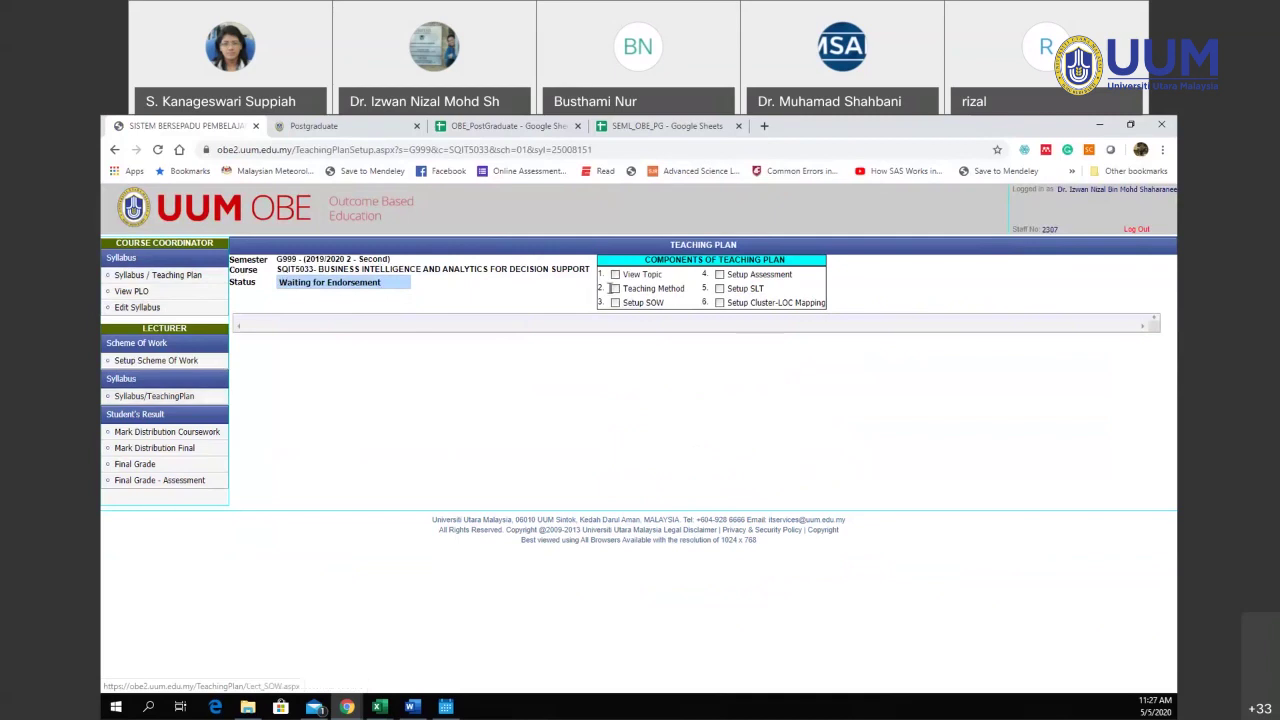
pyautogui.click(719, 274)
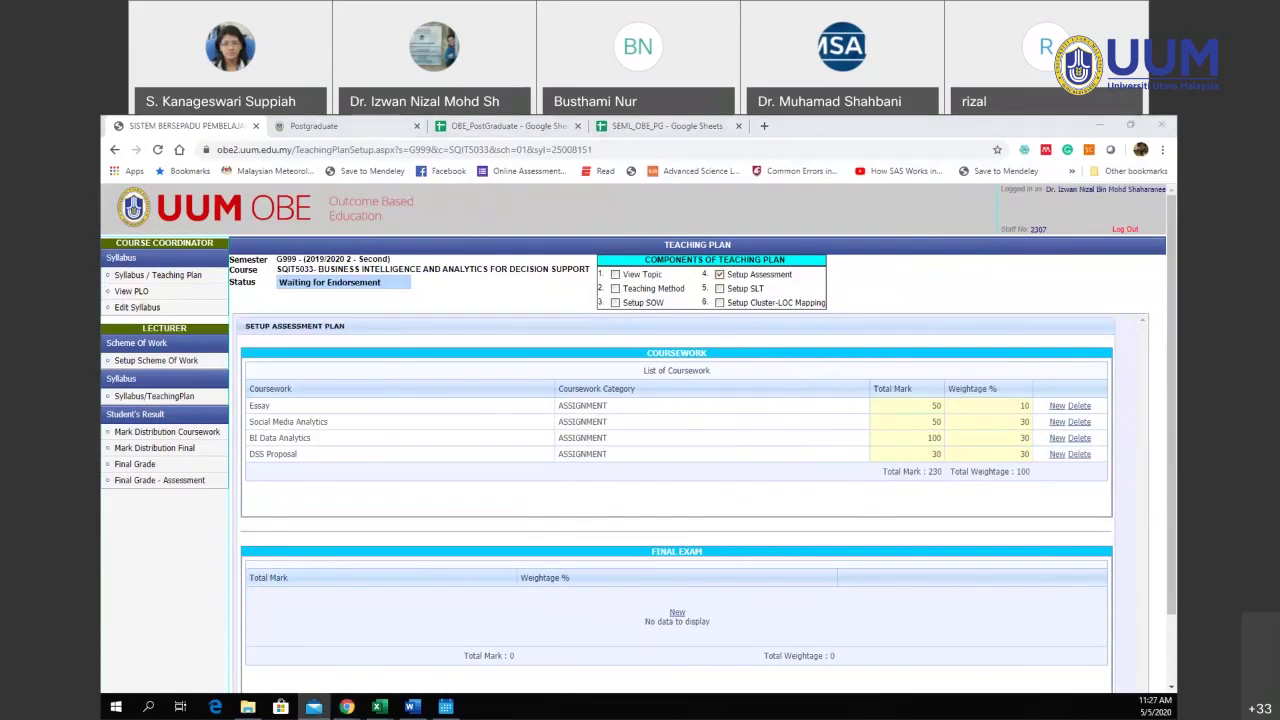
pyautogui.click(721, 276)
pyautogui.click(720, 302)
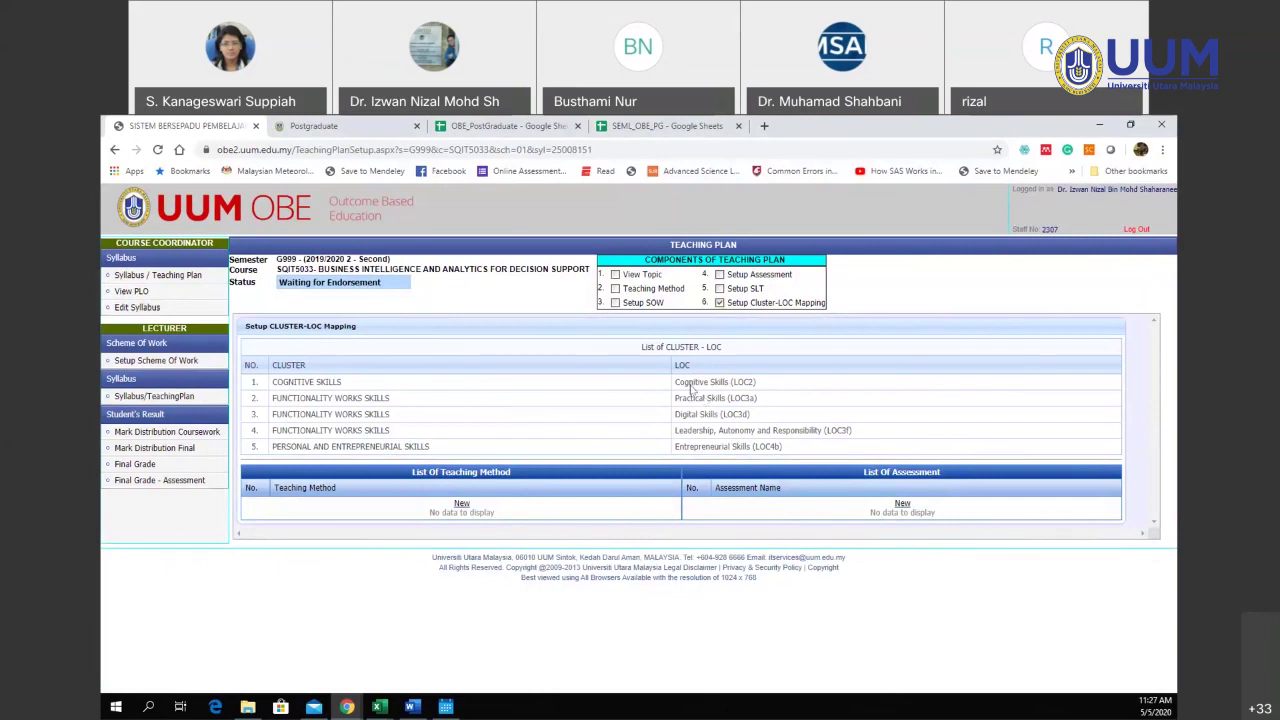
pyautogui.click(644, 384)
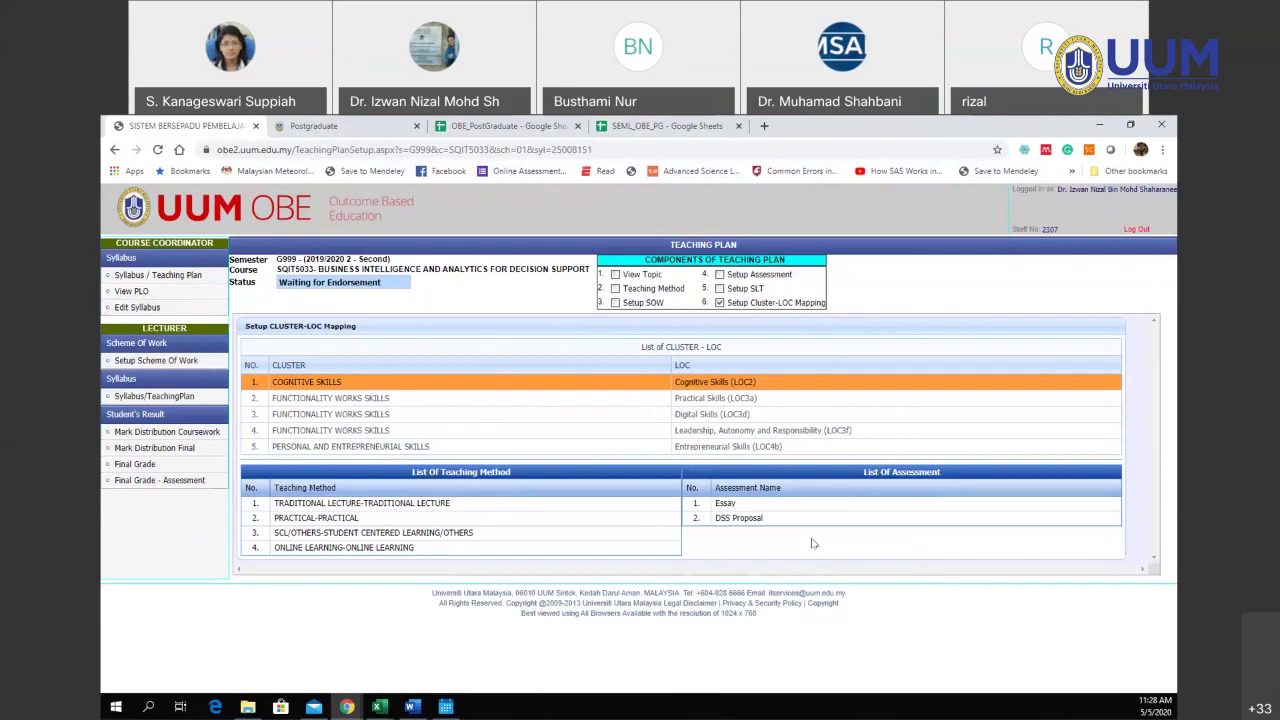
pyautogui.click(661, 401)
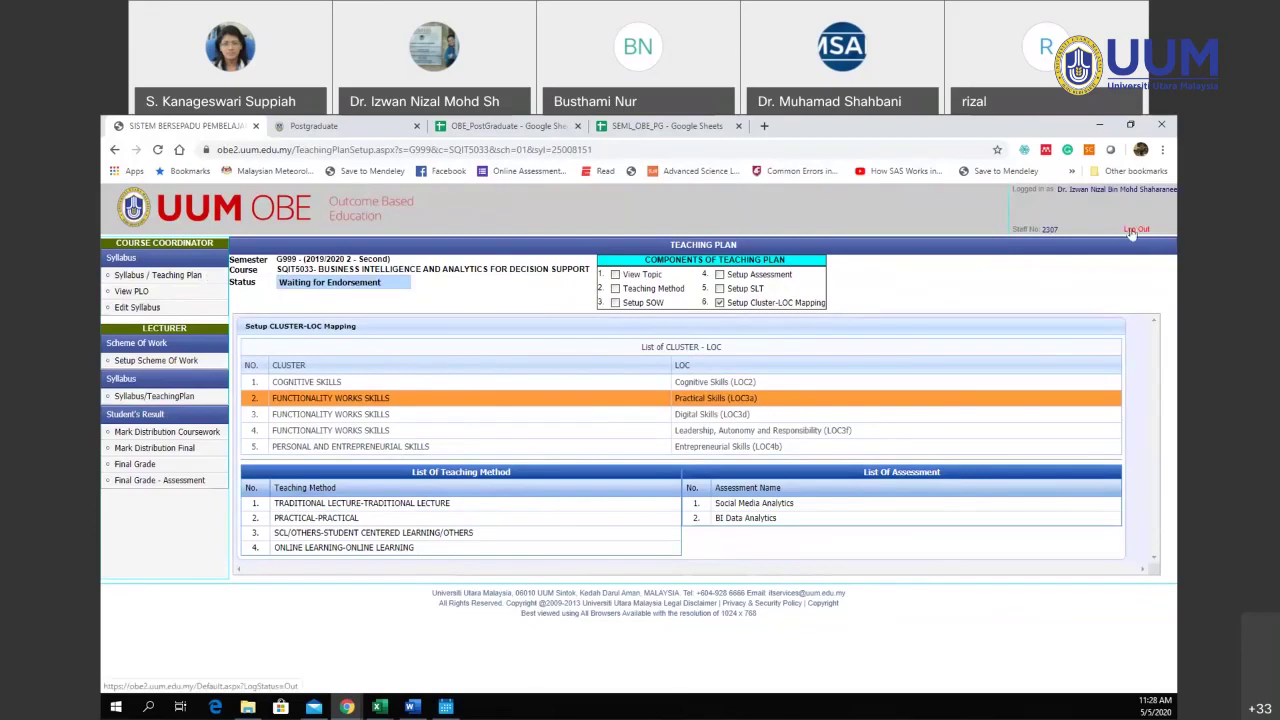
# - Return to the list of courses and show the courses for semester A192 (2019/2020 2 - Second)
pyautogui.click(190, 275)
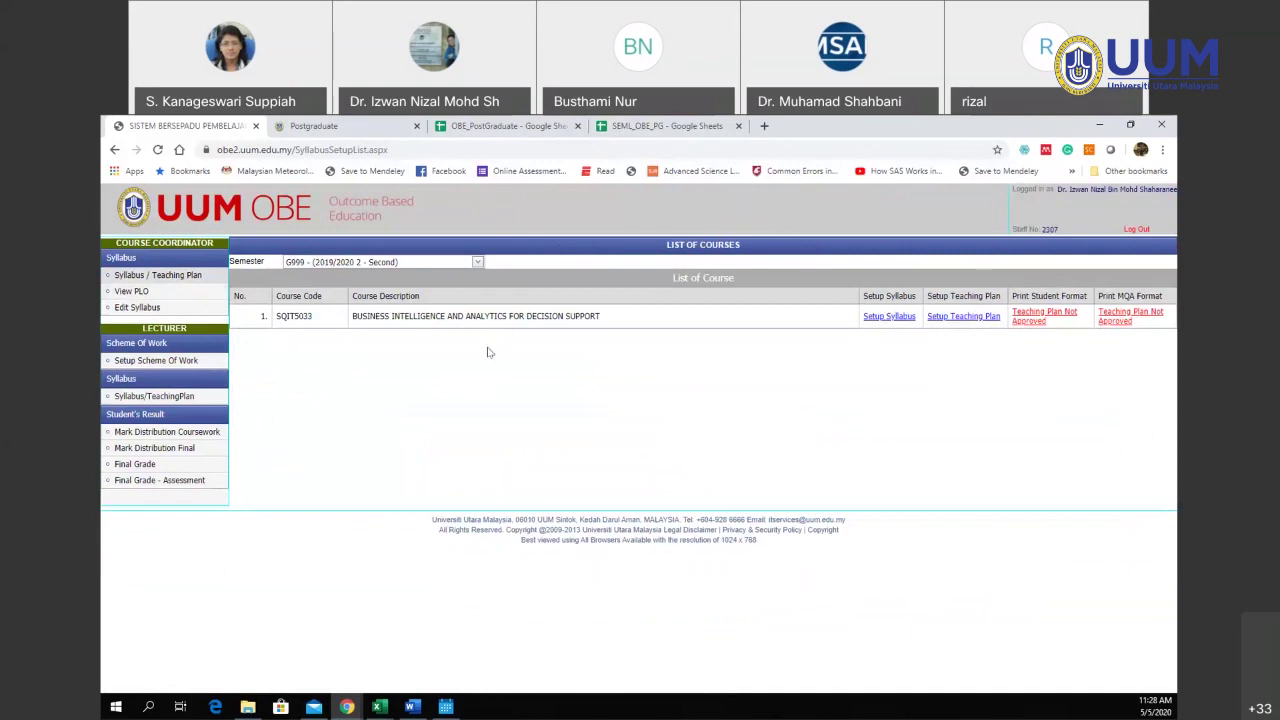
pyautogui.click(477, 262)
pyautogui.click(575, 425)
pyautogui.click(477, 263)
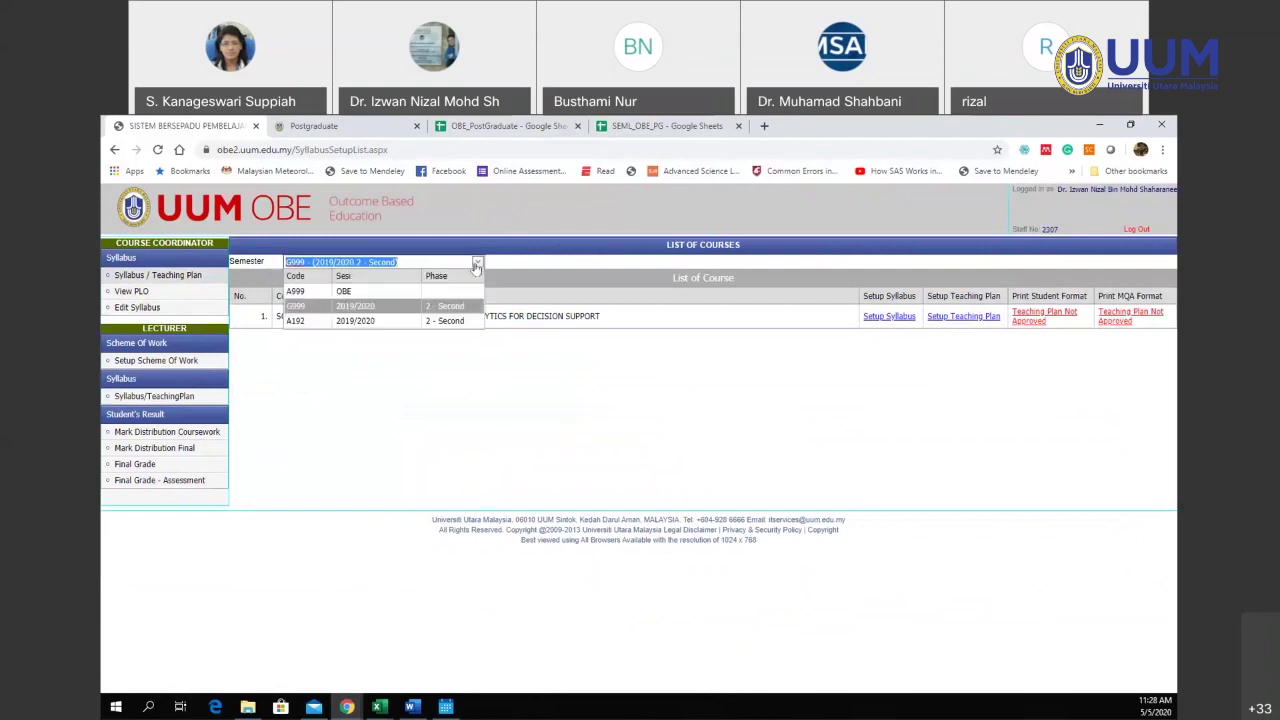
pyautogui.click(407, 321)
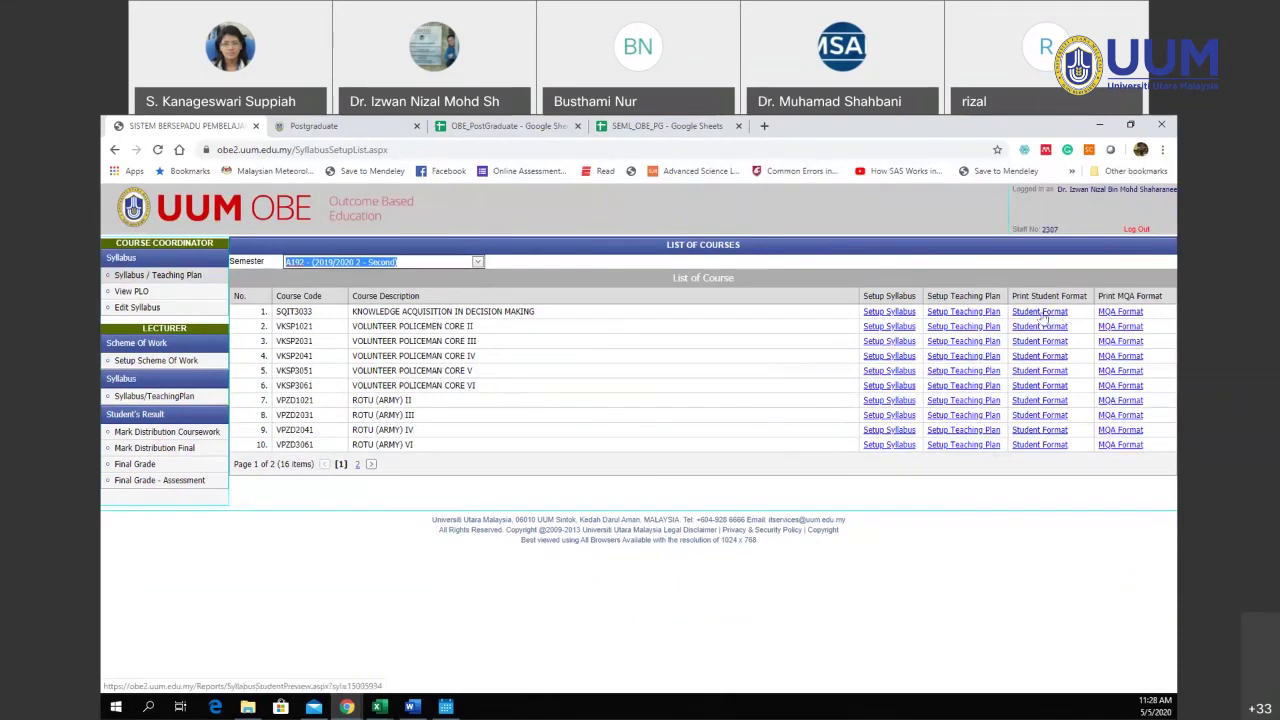
# - Open the Student Format and MQA Format reports of SQIT3033 in separate tabs and view both
pyautogui.rightClick(1118, 311)
pyautogui.click(1103, 316)
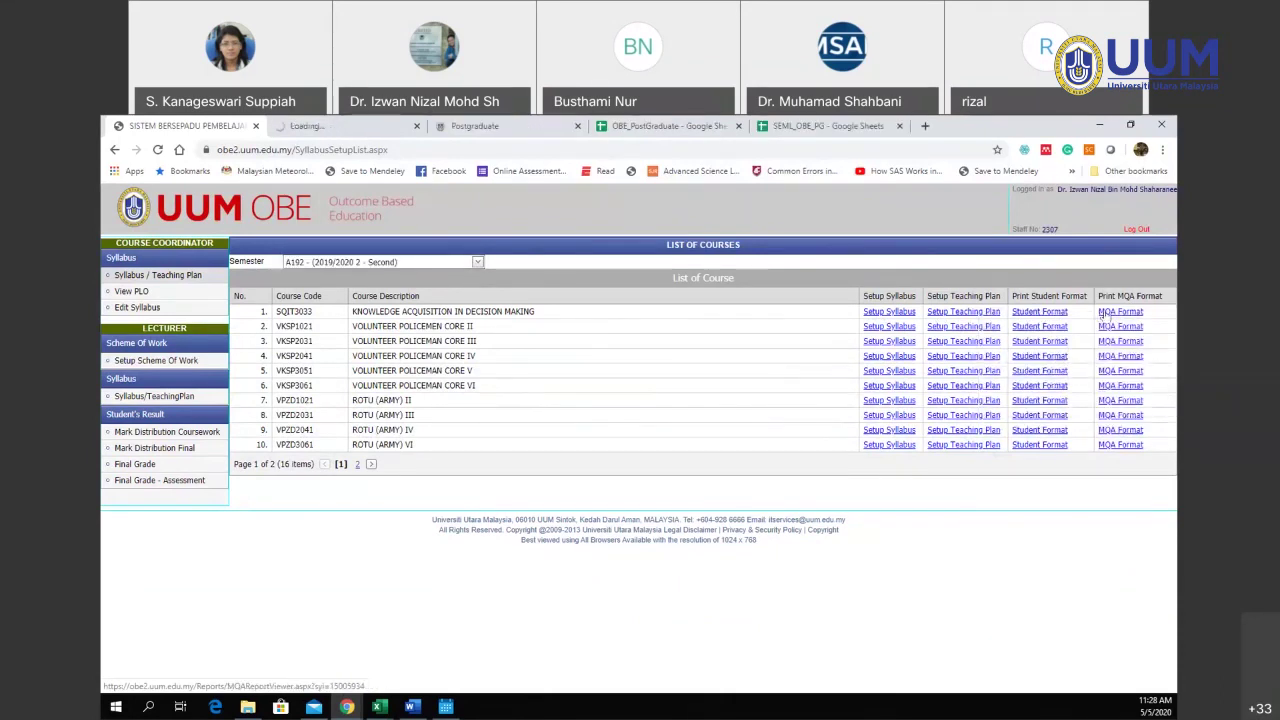
pyautogui.click(1103, 314)
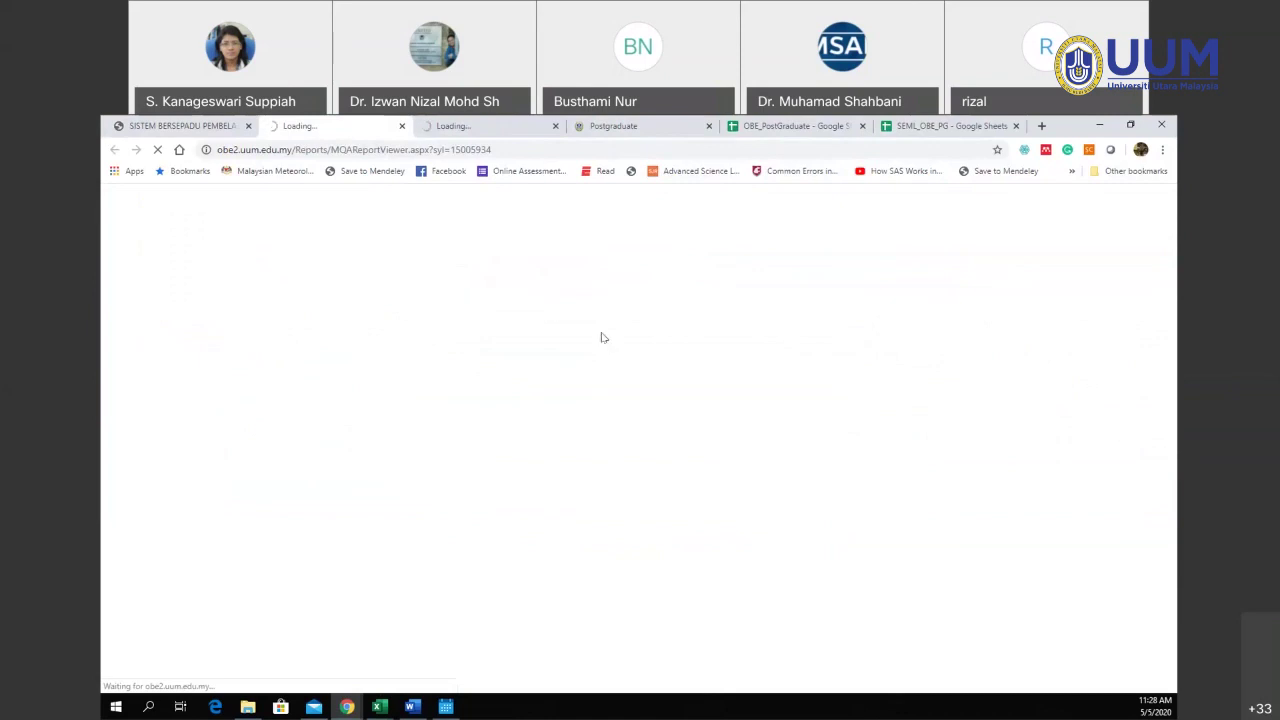
pyautogui.click(483, 127)
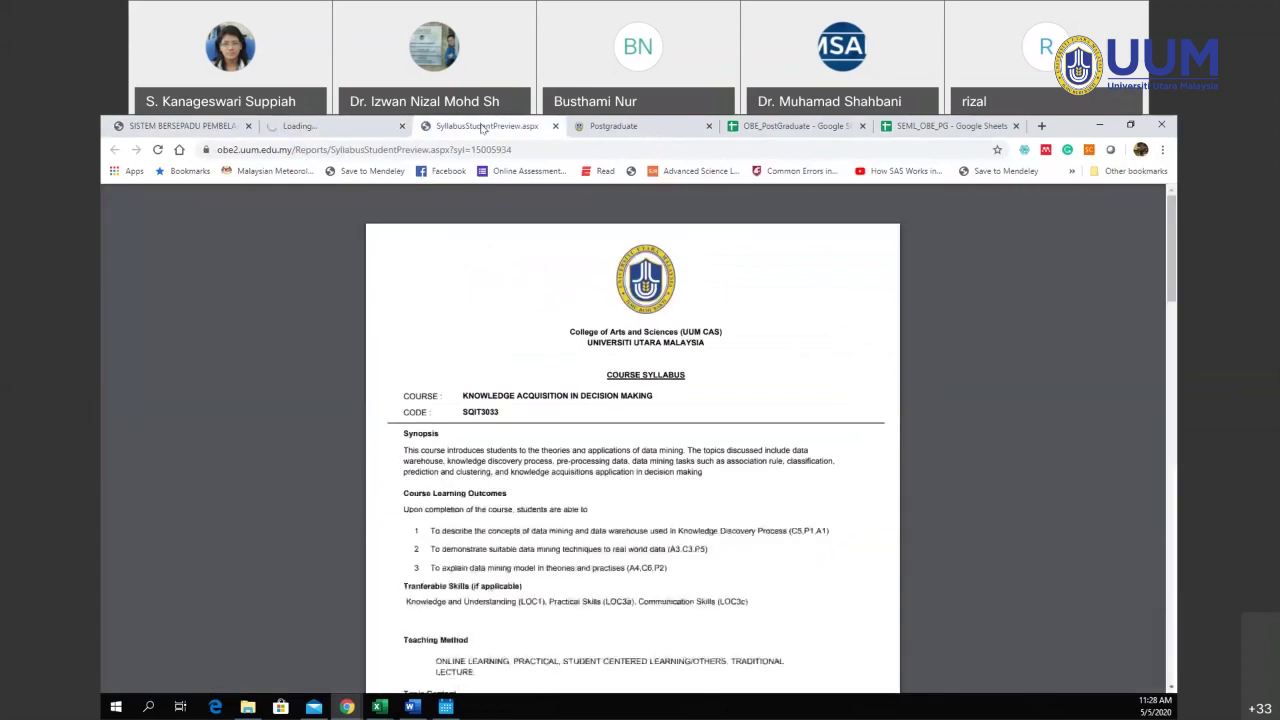
pyautogui.click(355, 127)
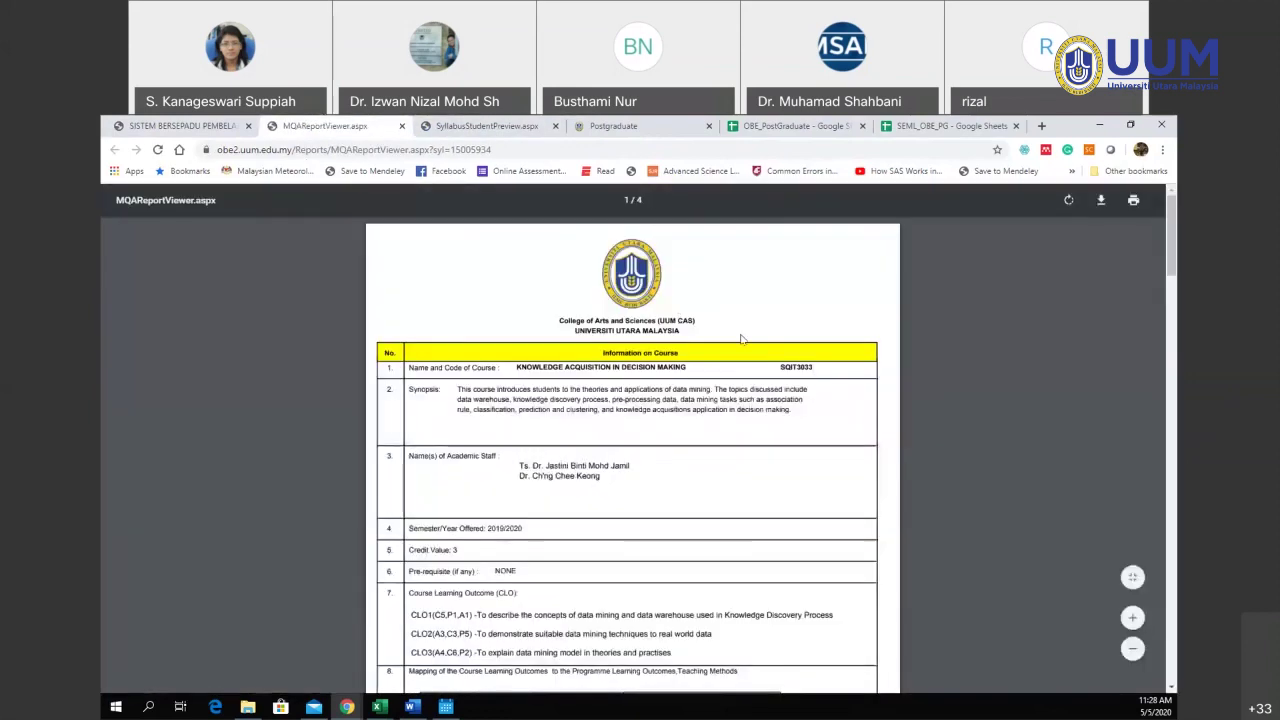
# - Review the MQA report's course information, course learning outcomes and their mapping to programme outcomes, teaching methods and assessment
pyautogui.scroll(1, 910, 424)
pyautogui.scroll(-2, 527, 402)
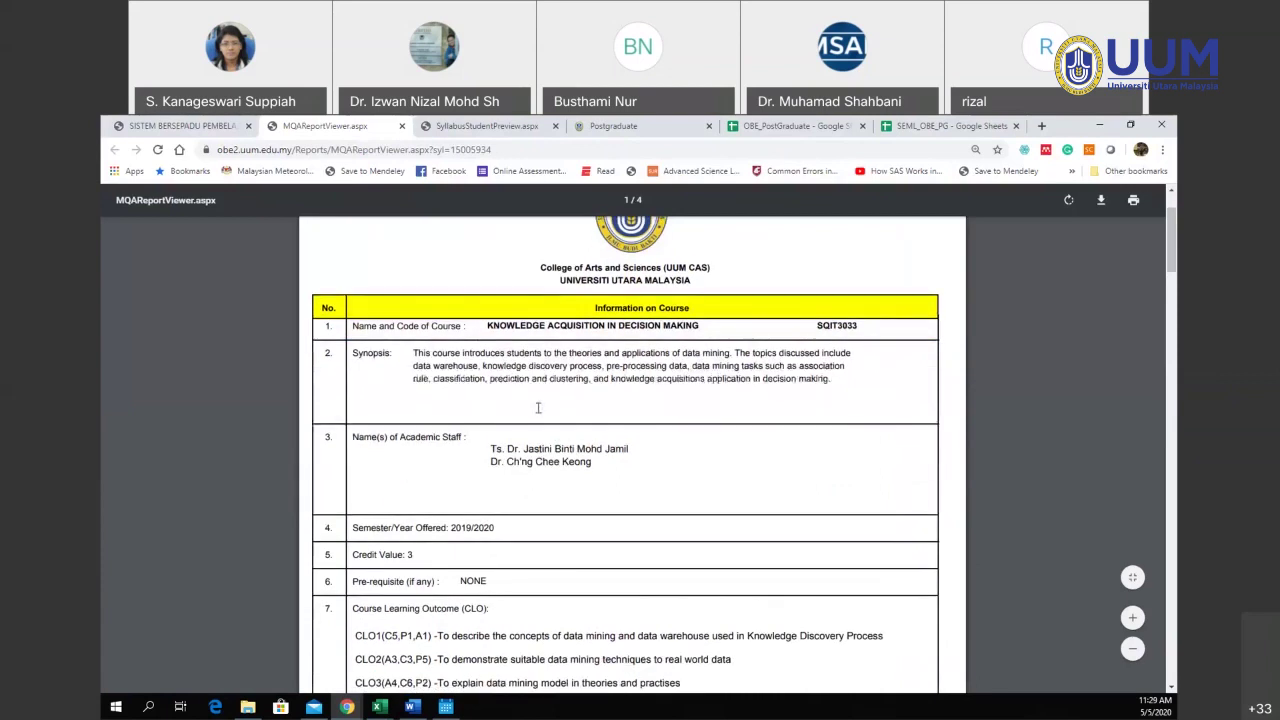
pyautogui.scroll(-1, 487, 457)
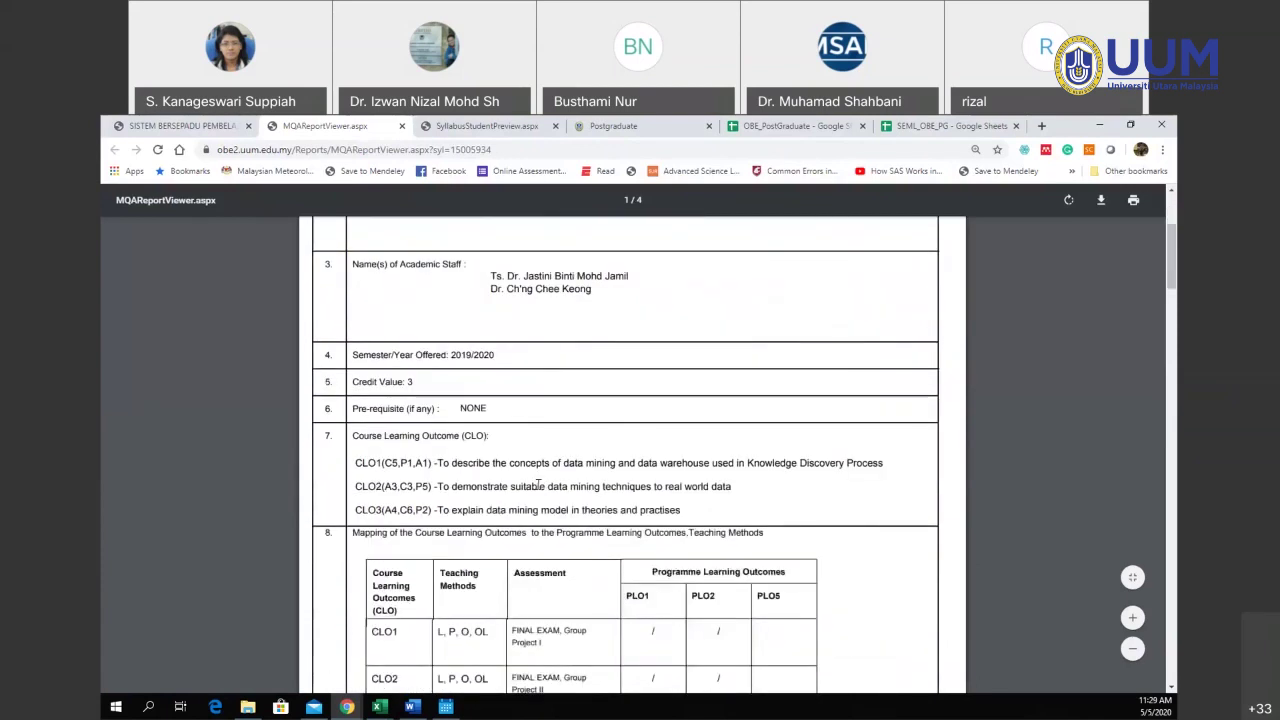
pyautogui.scroll(-1, 660, 482)
pyautogui.scroll(-1, 684, 493)
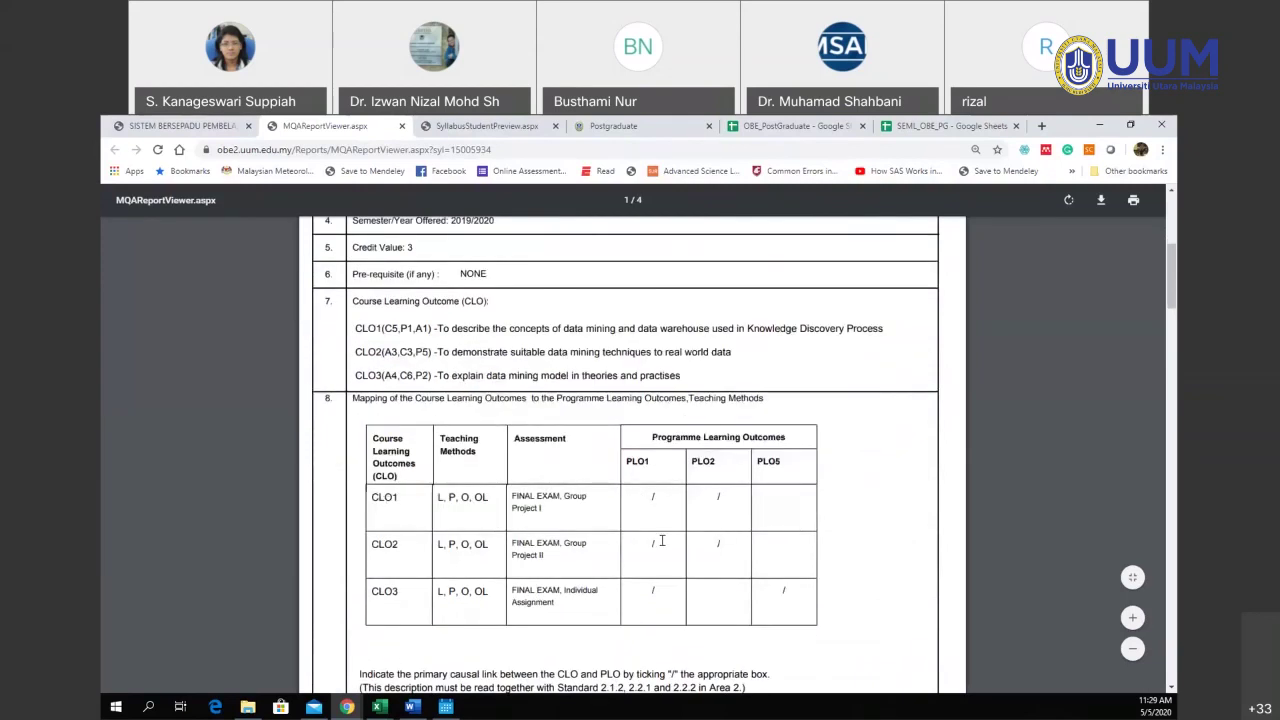
pyautogui.scroll(-4, 741, 528)
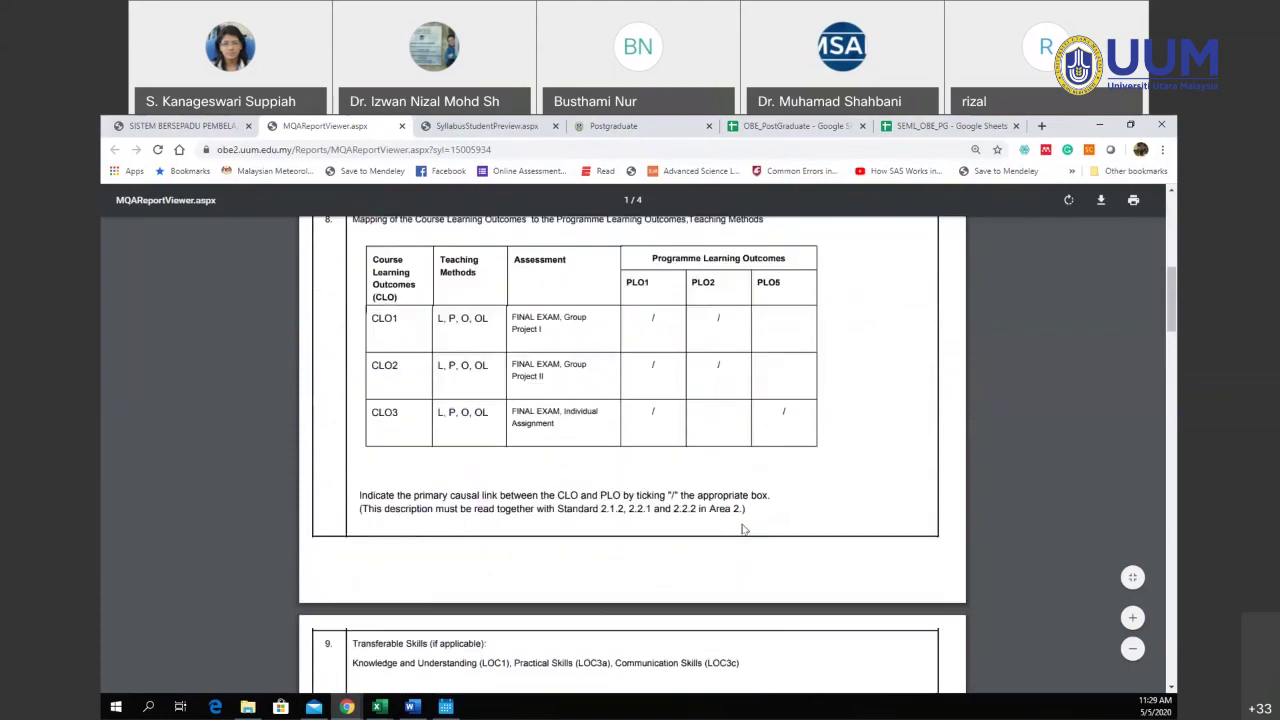
# - Examine the MQA report's SLT distribution by topic, continuous and final assessment tables, and references
pyautogui.scroll(-5, 743, 528)
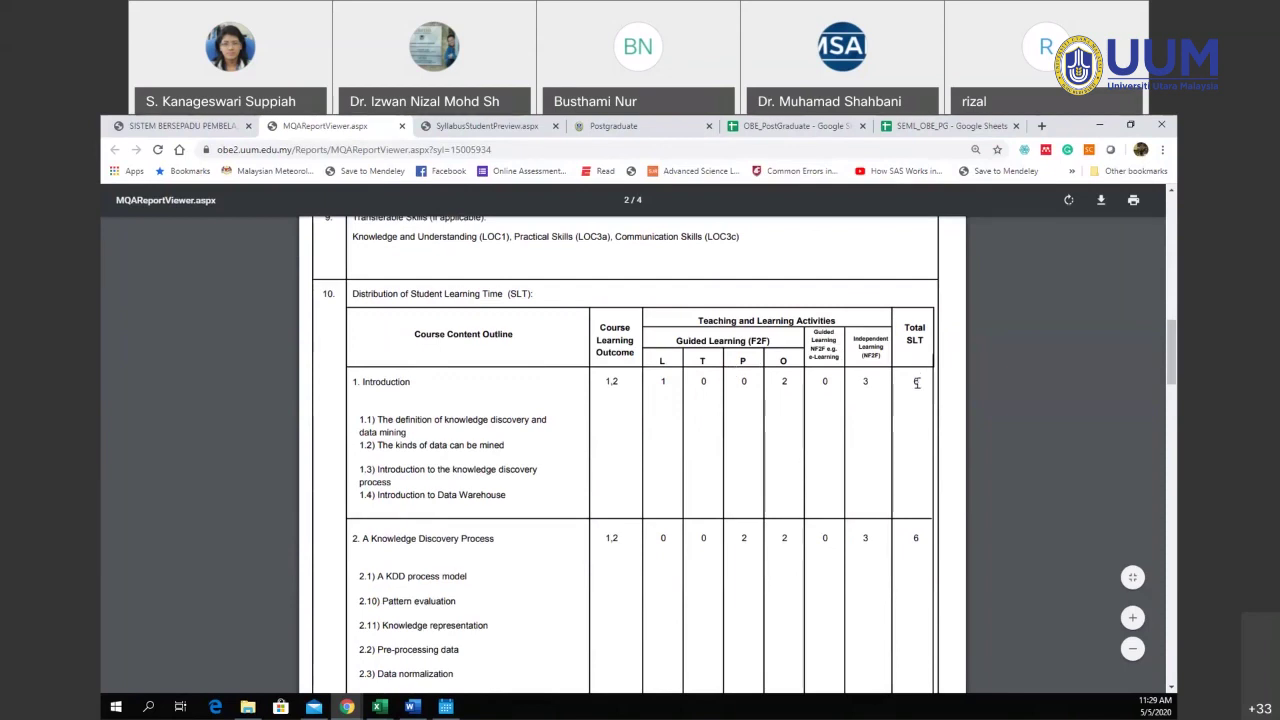
pyautogui.scroll(-1, 912, 387)
pyautogui.scroll(-15, 912, 387)
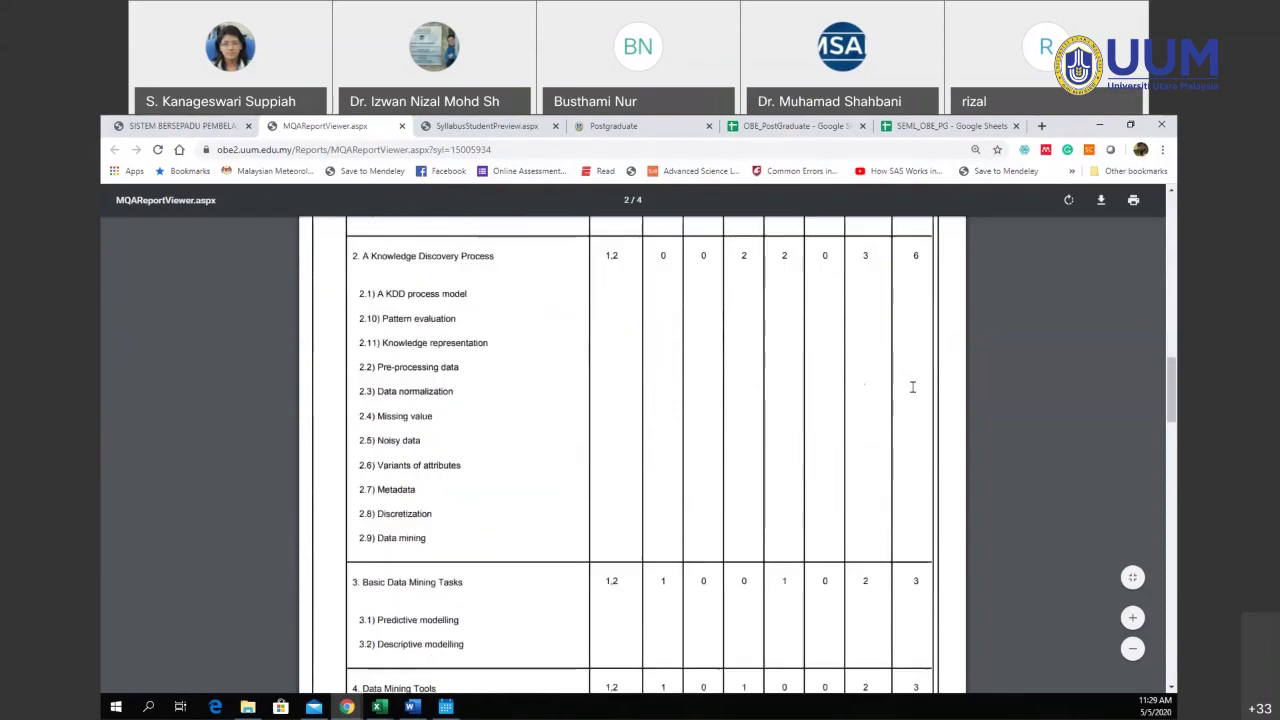
pyautogui.scroll(-7, 915, 399)
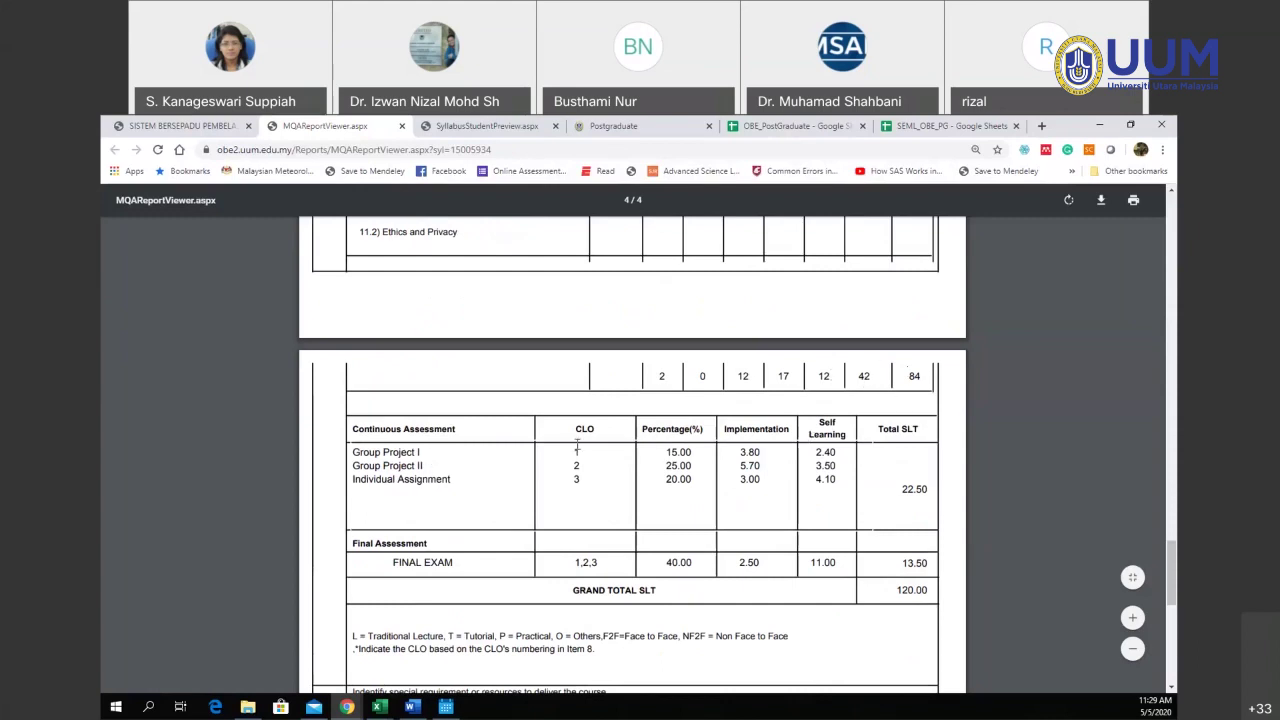
pyautogui.moveTo(739, 452); pyautogui.dragTo(820, 452)
pyautogui.scroll(-1, 911, 593)
pyautogui.scroll(-6, 908, 576)
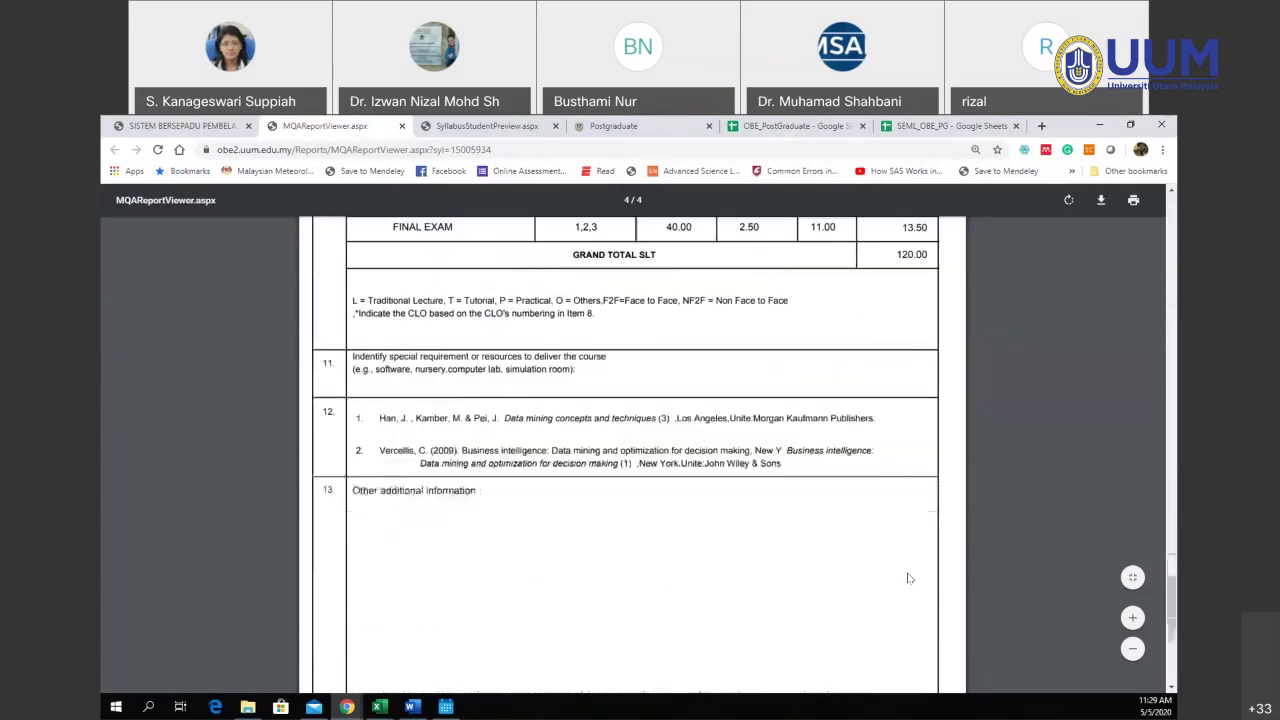
pyautogui.scroll(15, 865, 510)
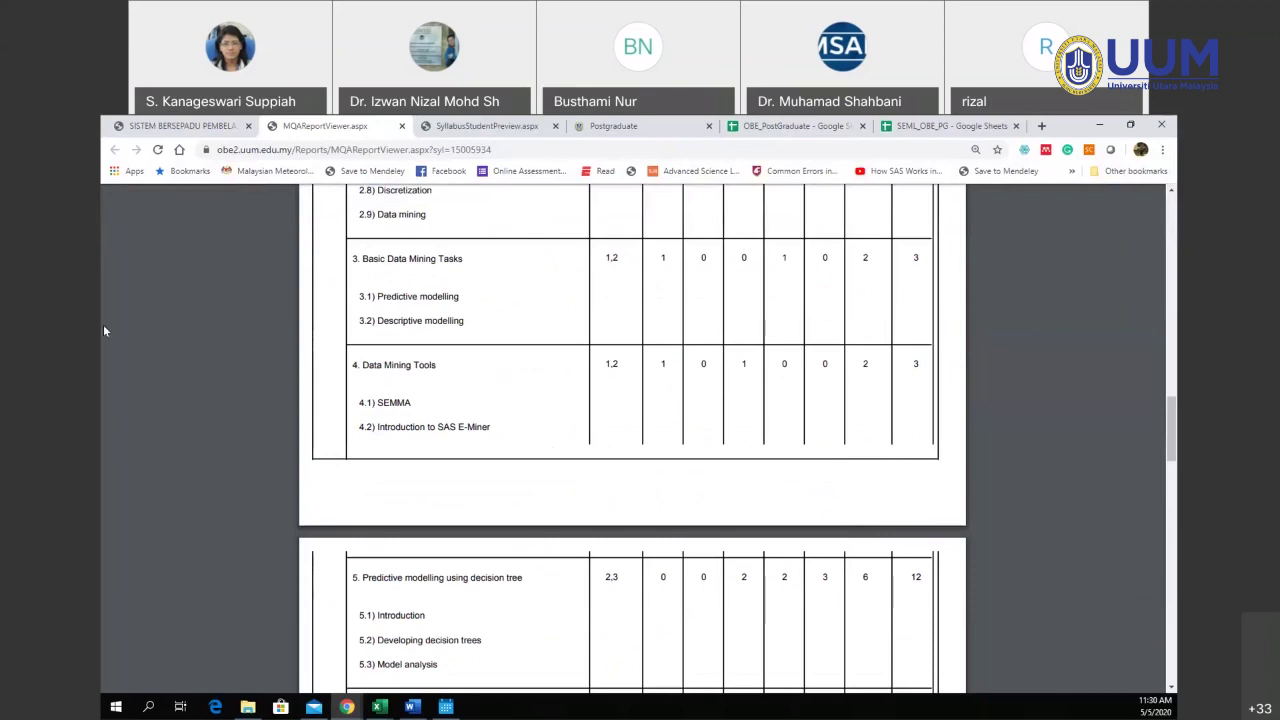
# - Leave the report and open the coursework mark distribution for SQIT3033, semester A192, group B
pyautogui.hotkey('ctrl', 'shift', 'Tab')
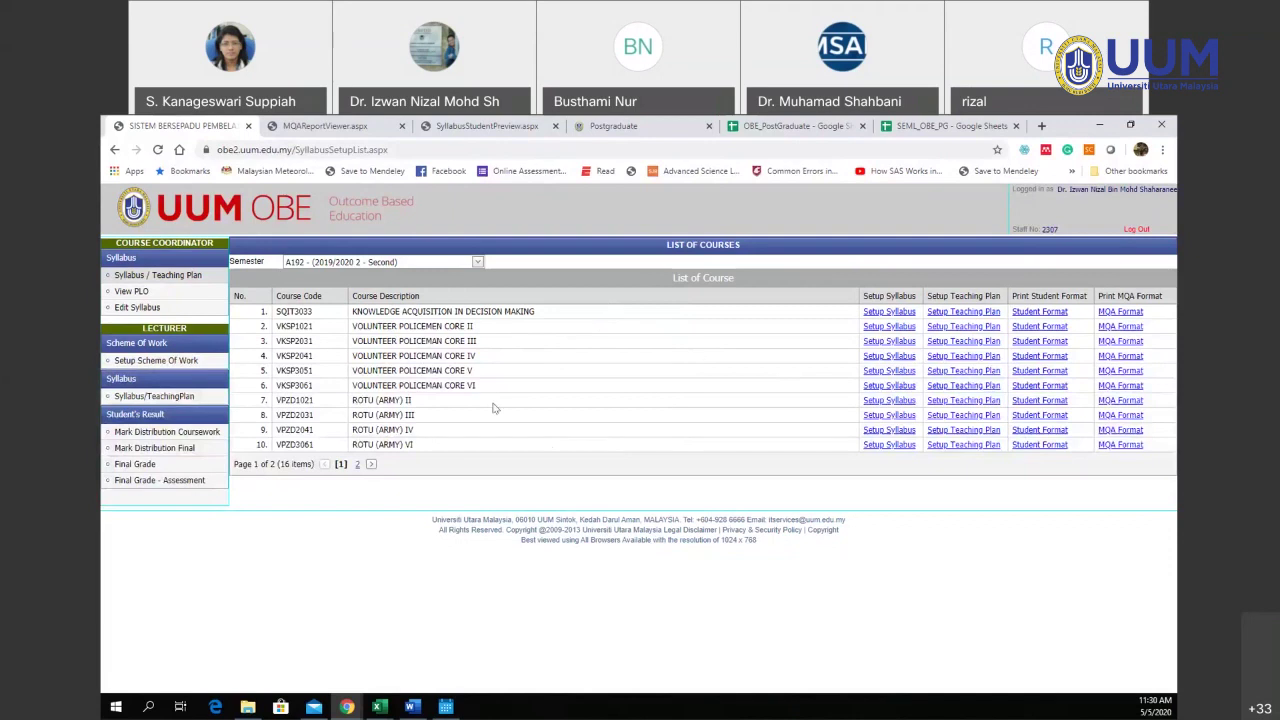
pyautogui.click(172, 433)
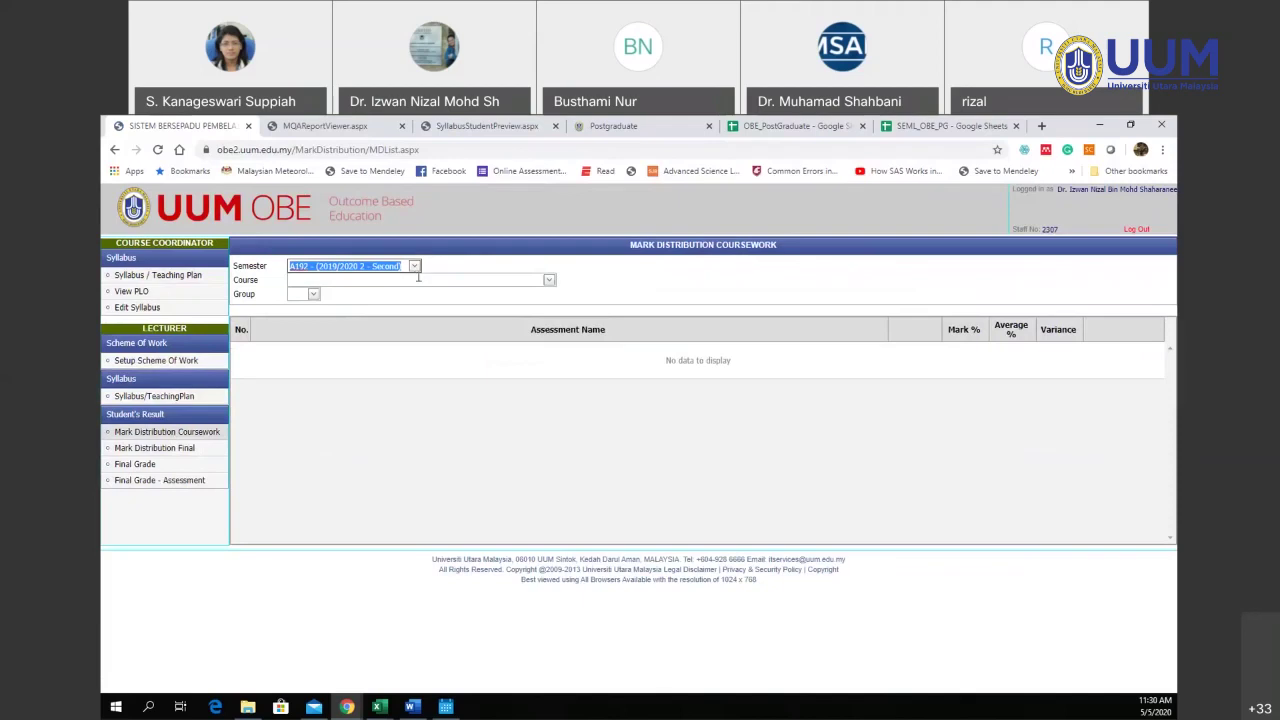
pyautogui.click(355, 280)
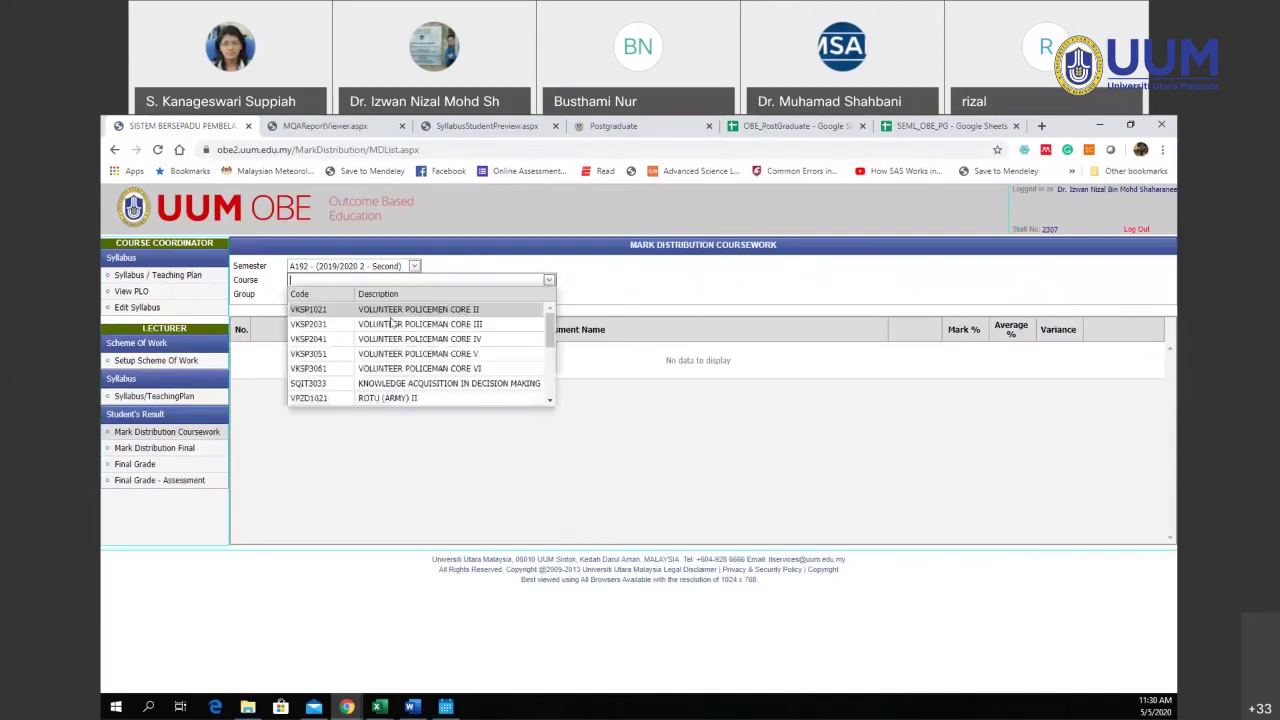
pyautogui.click(418, 383)
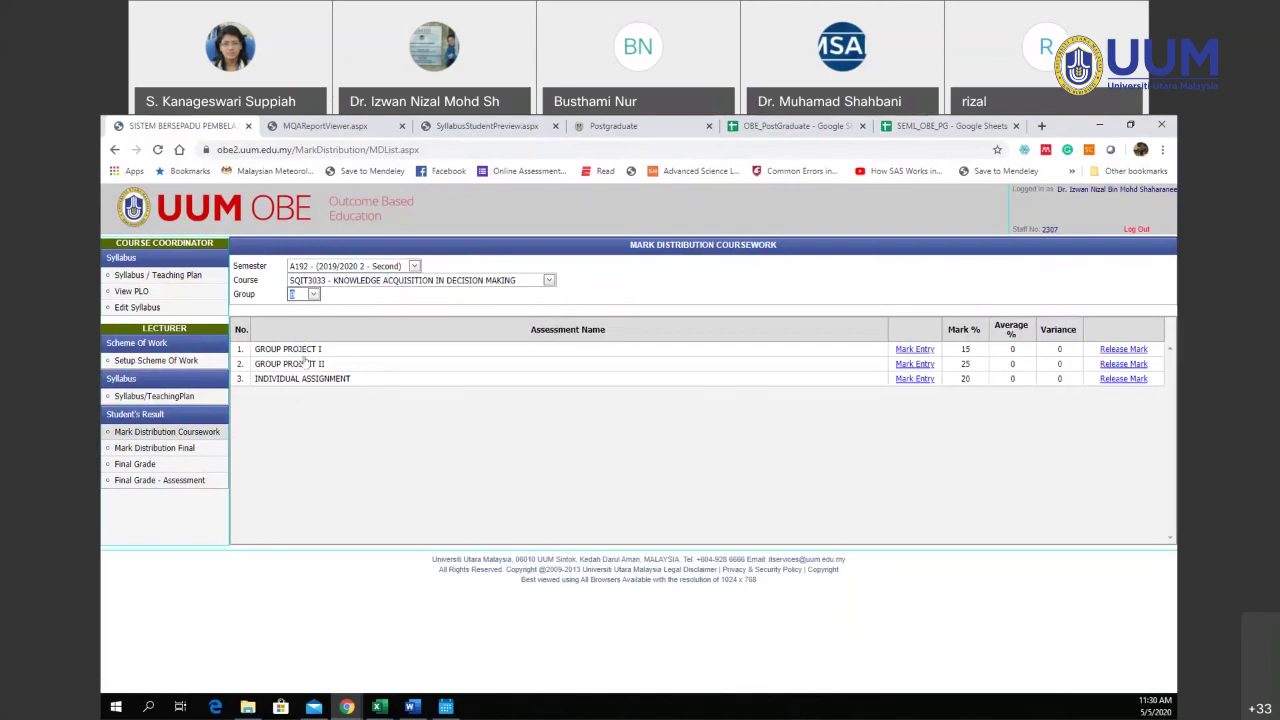
# - View the mark entry sheets for Group Project I, Group Project II and Individual Assignment, examining their CLO and LOC columns
pyautogui.click(917, 365)
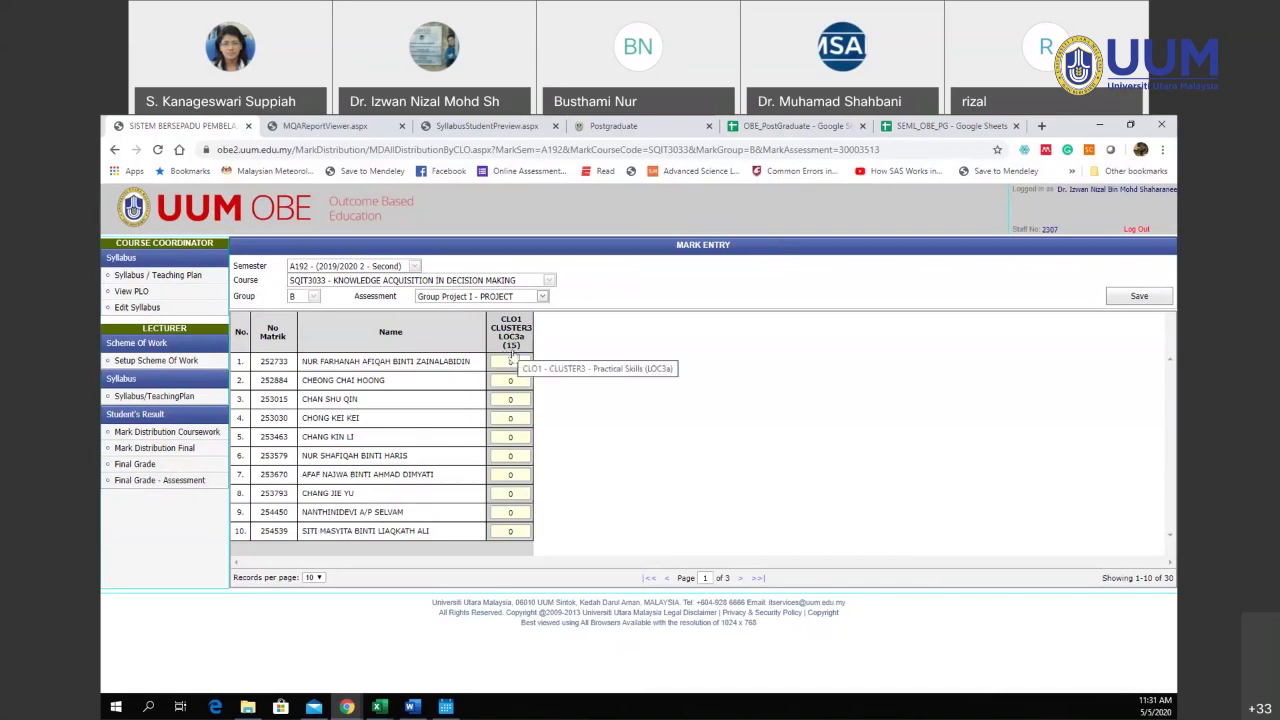
pyautogui.click(541, 298)
pyautogui.click(530, 340)
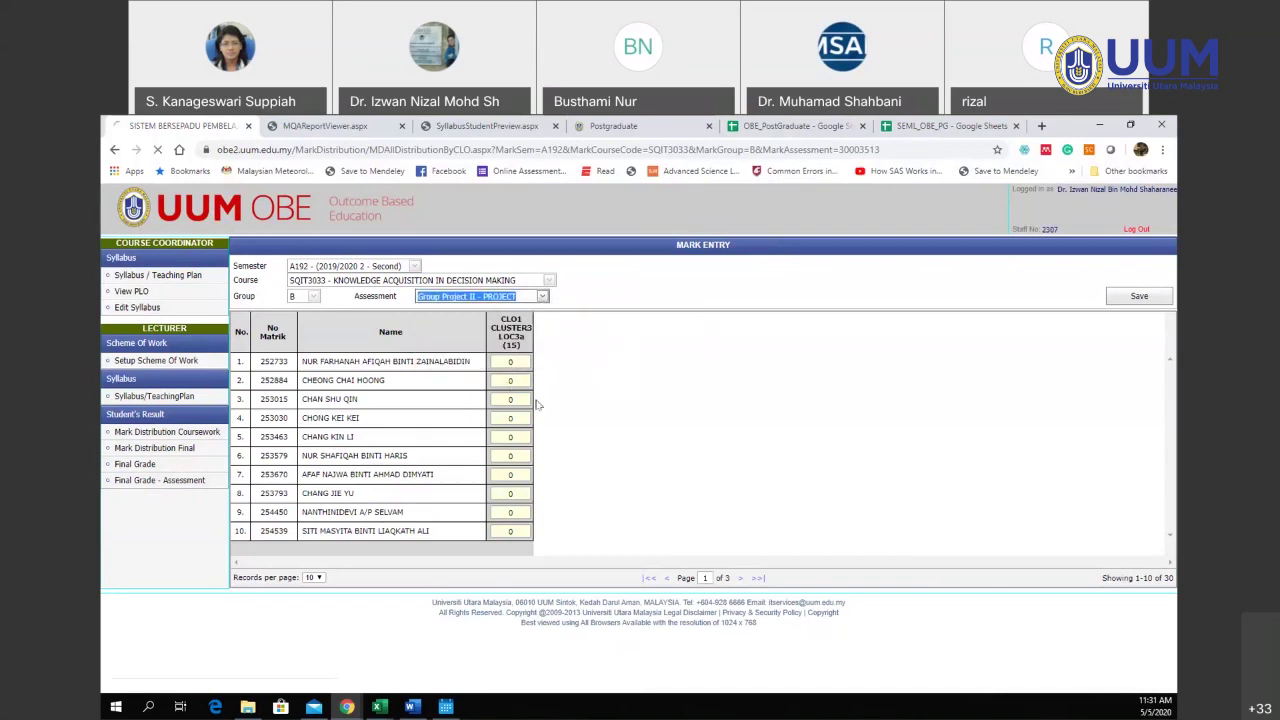
pyautogui.click(541, 298)
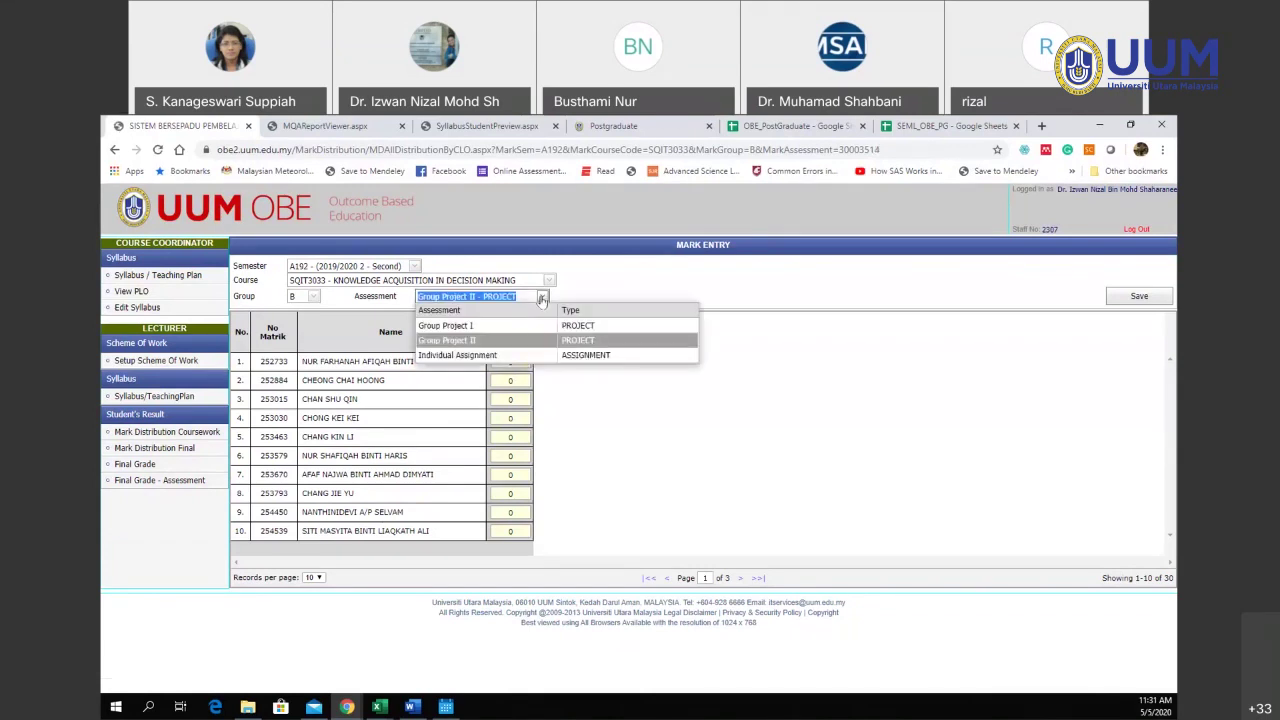
pyautogui.click(545, 356)
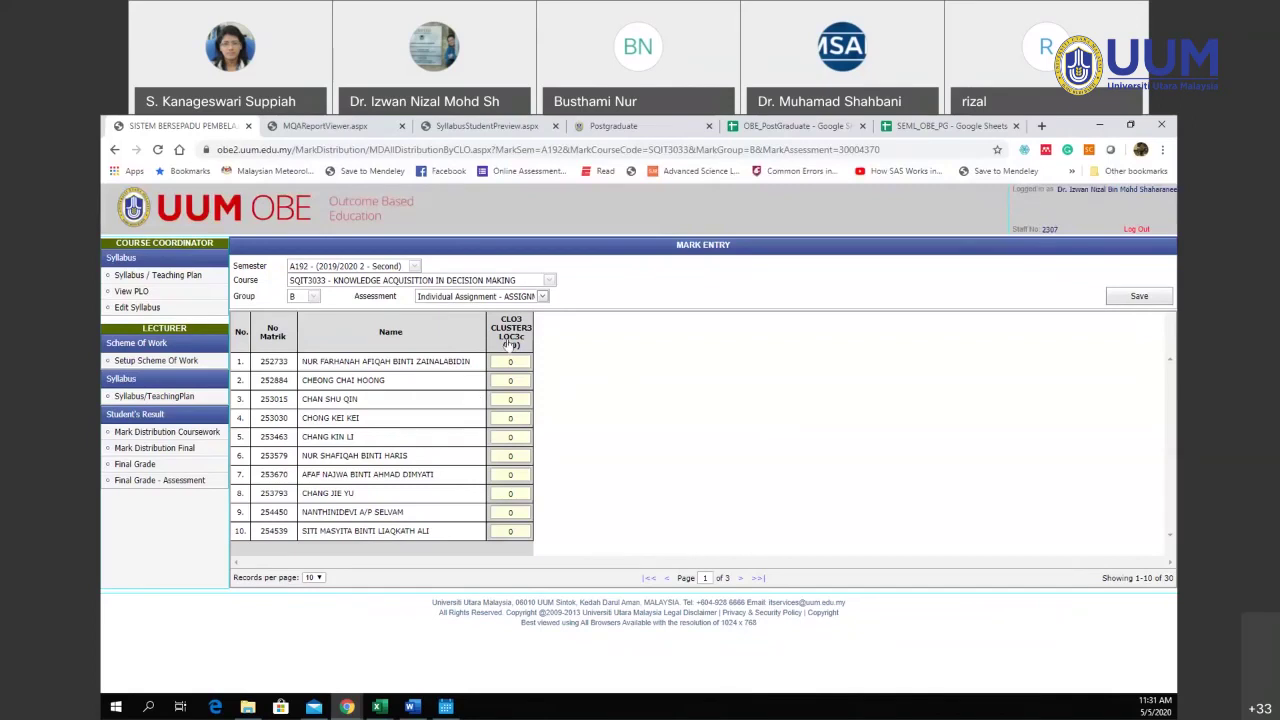
# - Open the mark distribution for the final assessment
pyautogui.click(200, 448)
pyautogui.click(185, 448)
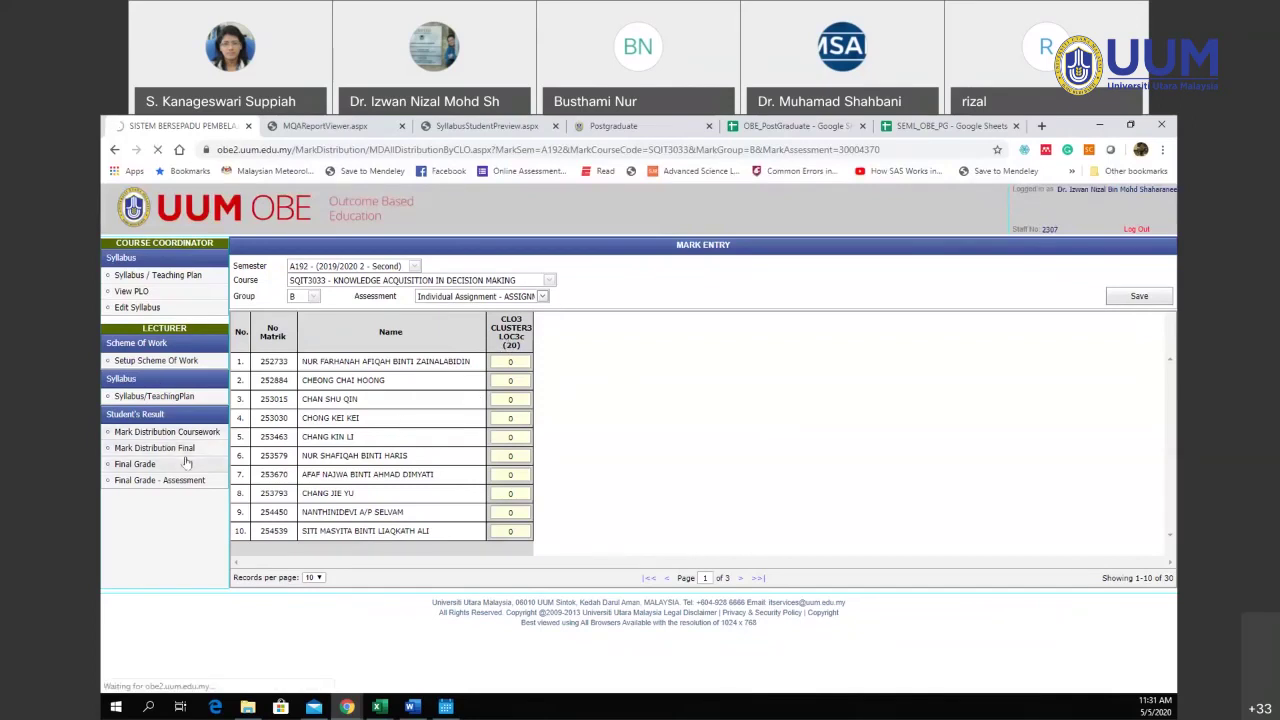
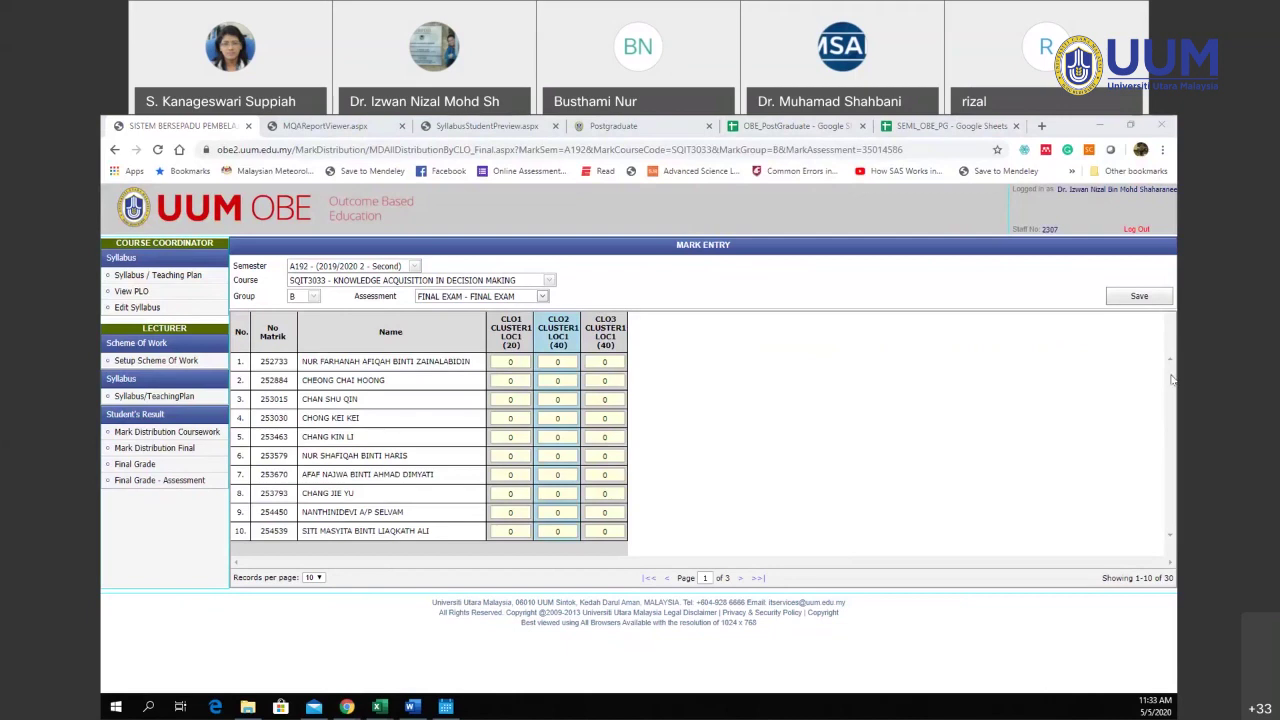
# - Return to the course list for semester G999 and open the teaching plan setup of SQIT5033
pyautogui.click(157, 276)
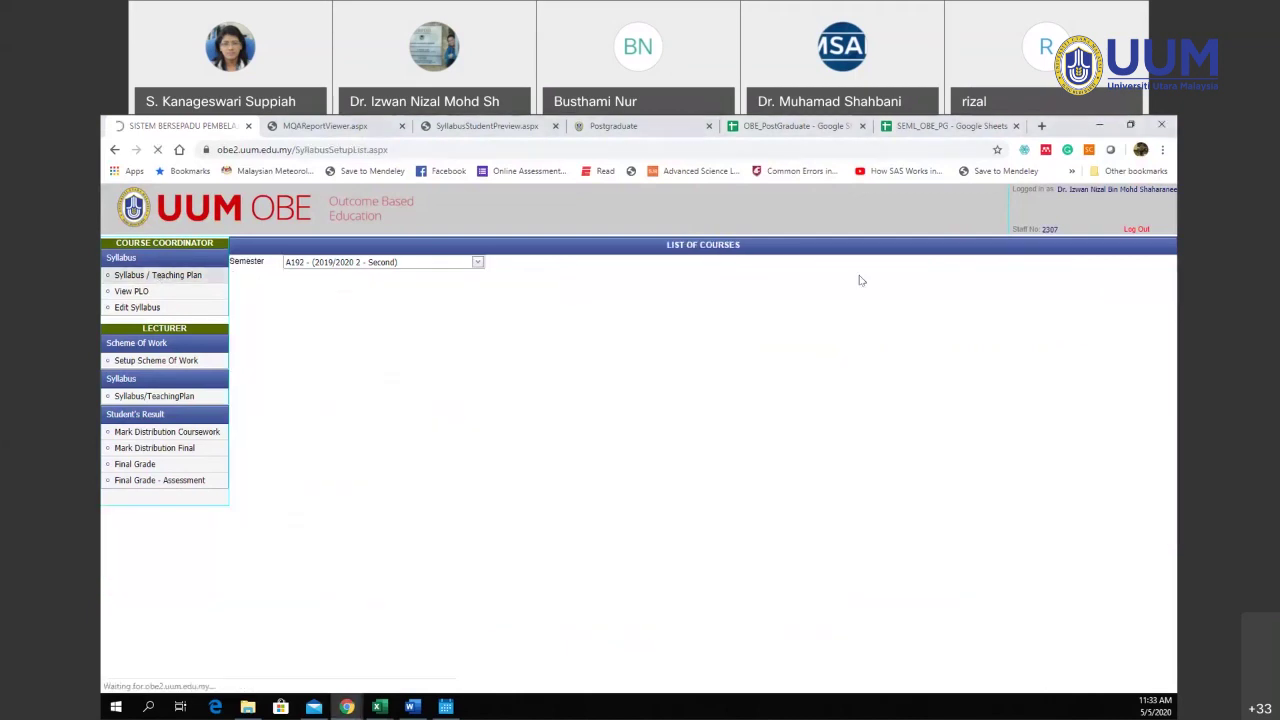
pyautogui.click(447, 262)
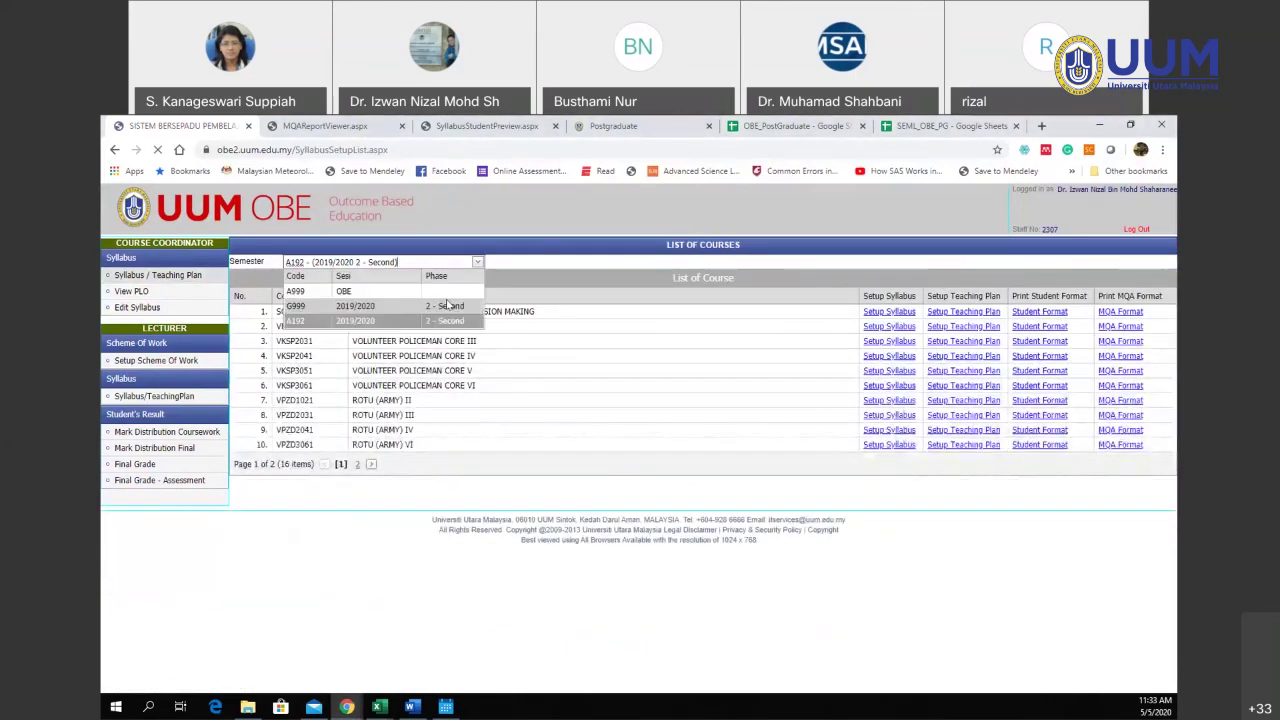
pyautogui.click(447, 305)
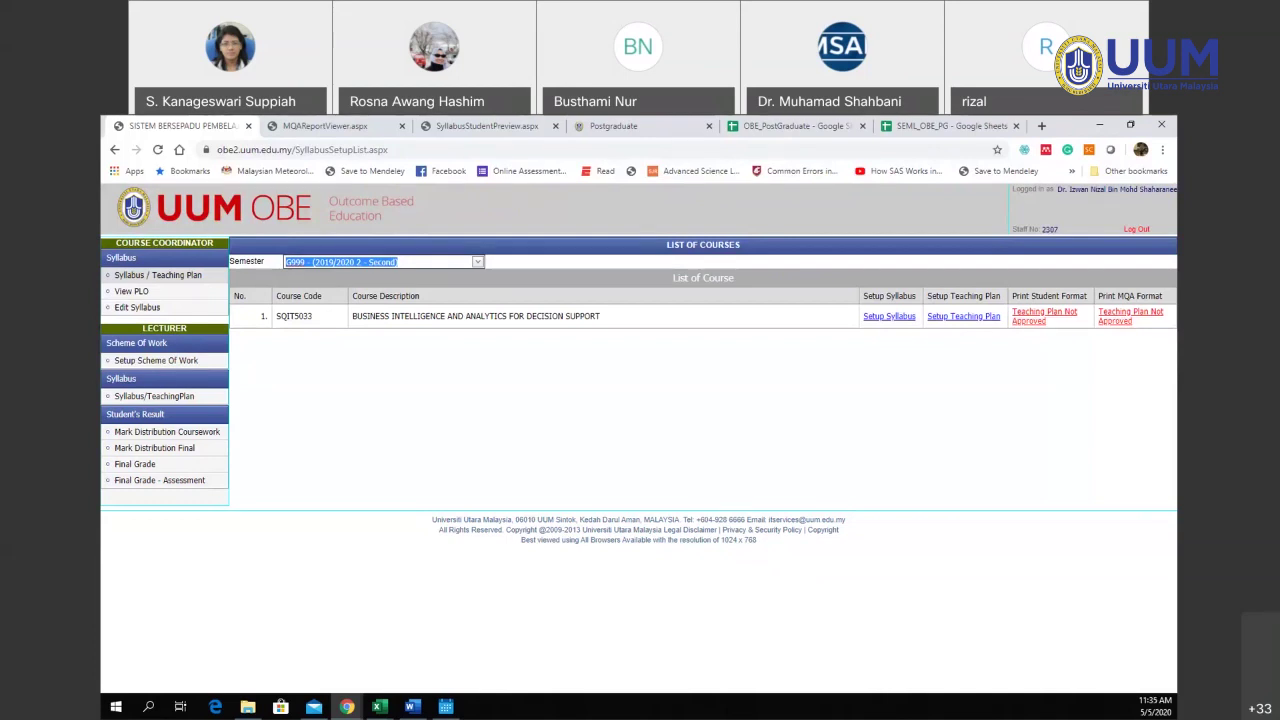
pyautogui.click(962, 318)
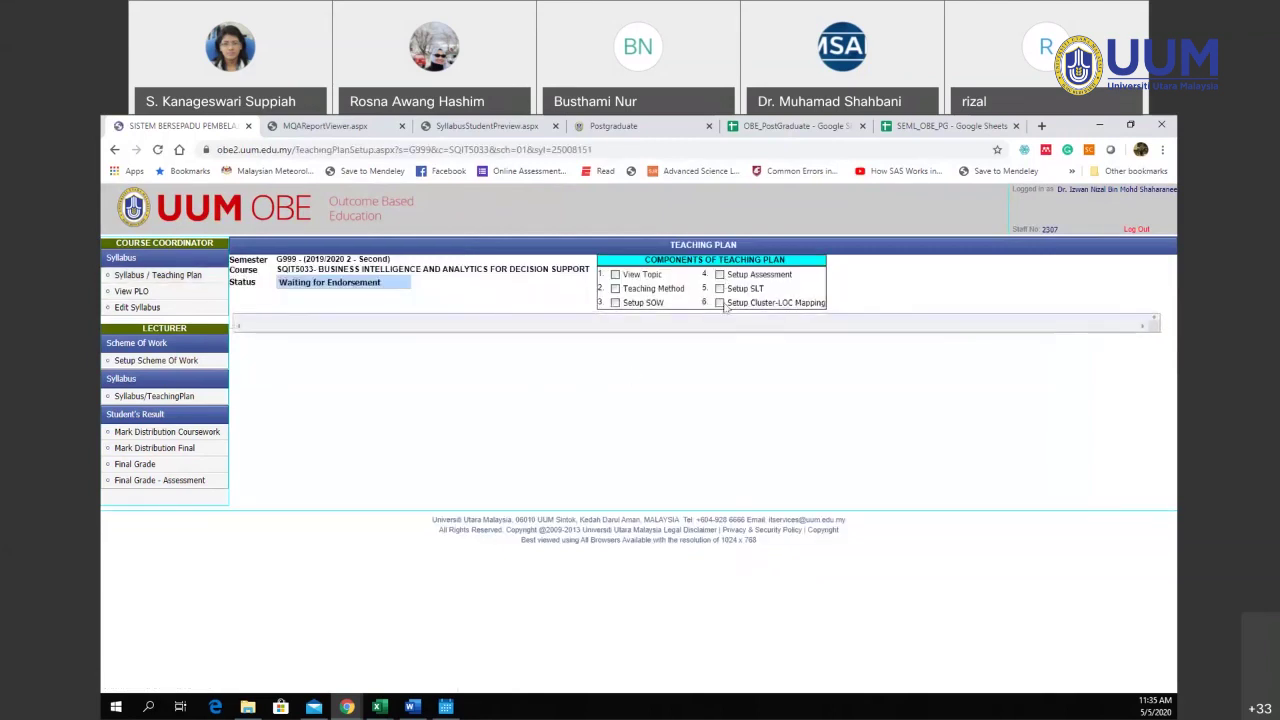
# - Review the teaching plan's Setup SOW component, request the second page of weekly topics, and hide the component
pyautogui.click(654, 304)
pyautogui.scroll(-2, 355, 608)
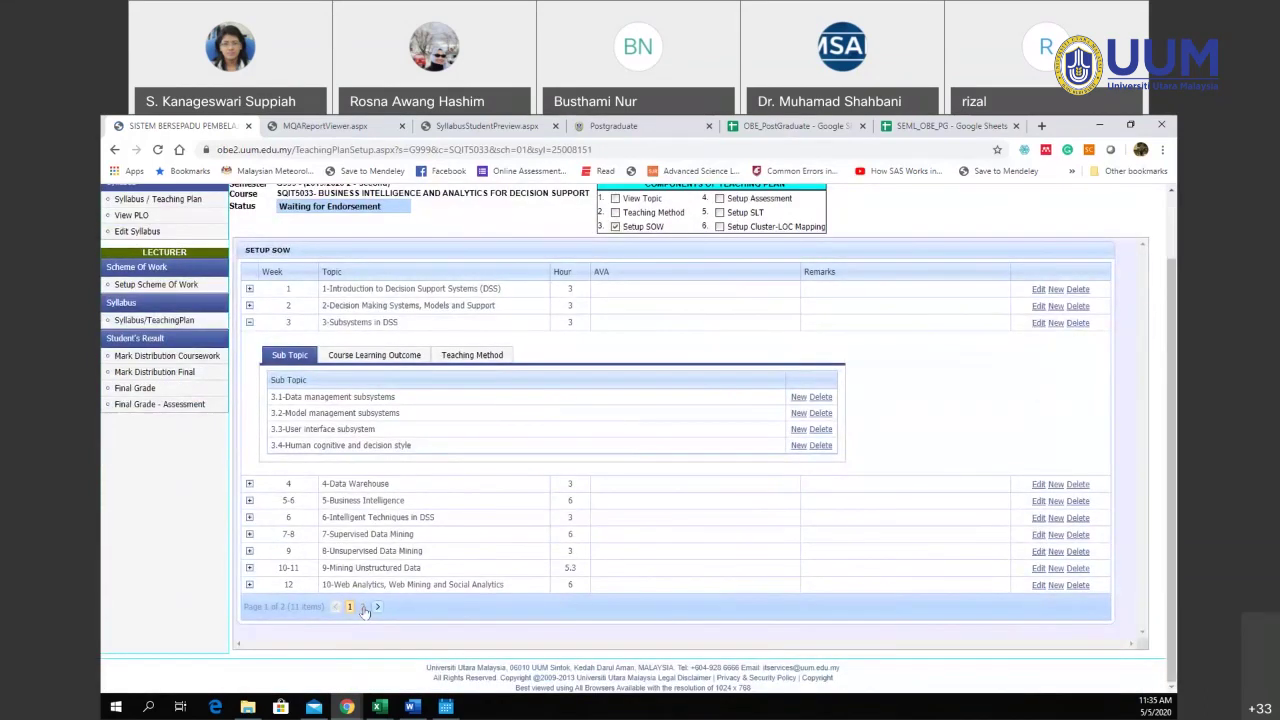
pyautogui.click(363, 607)
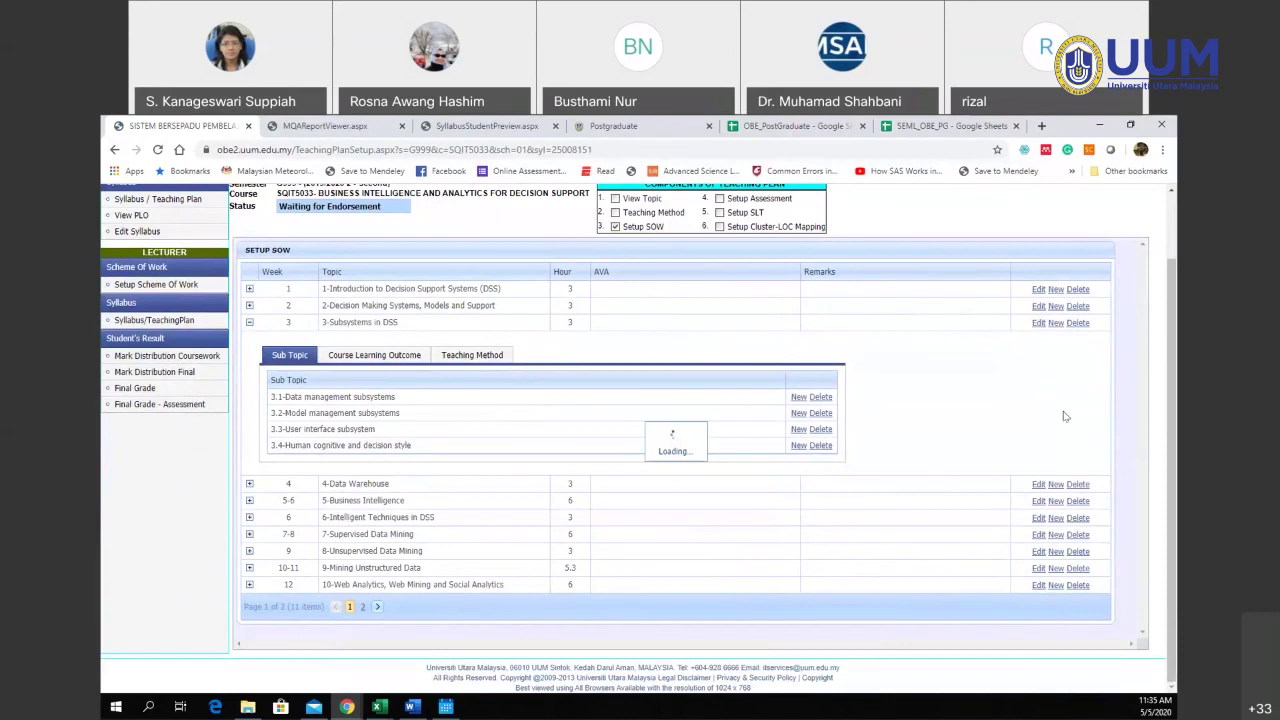
pyautogui.scroll(2, 1173, 444)
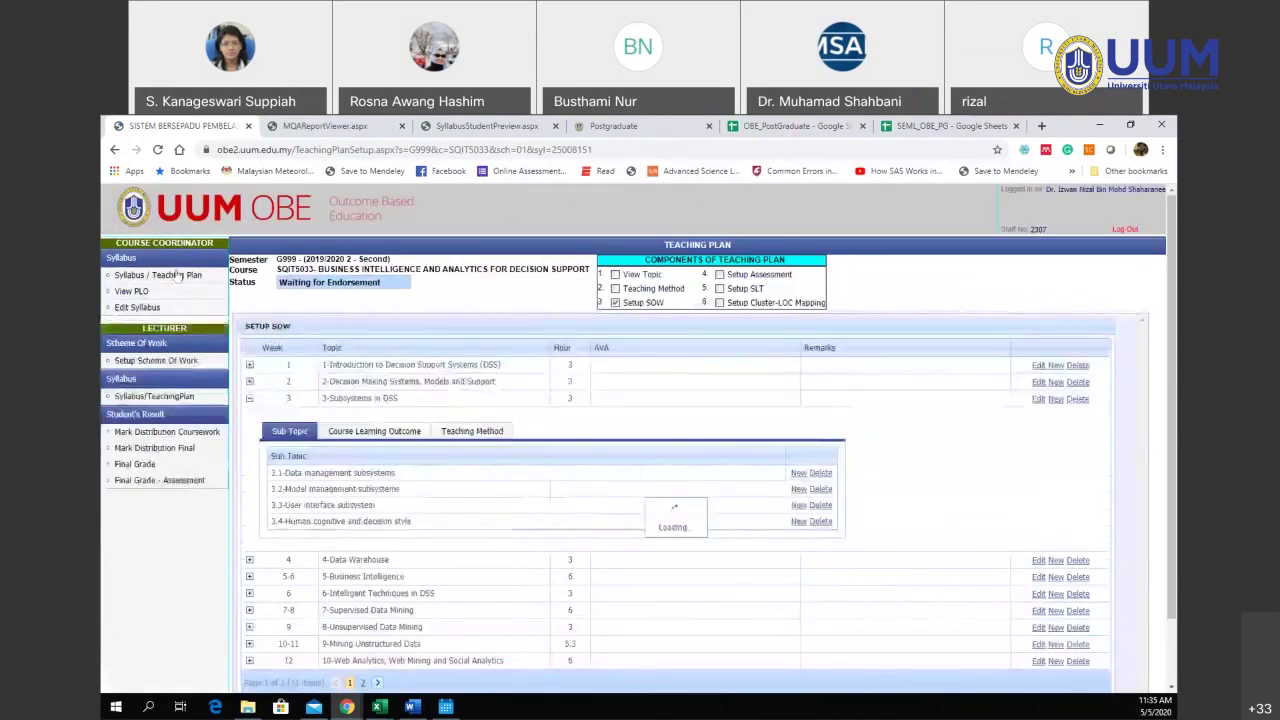
pyautogui.click(1127, 229)
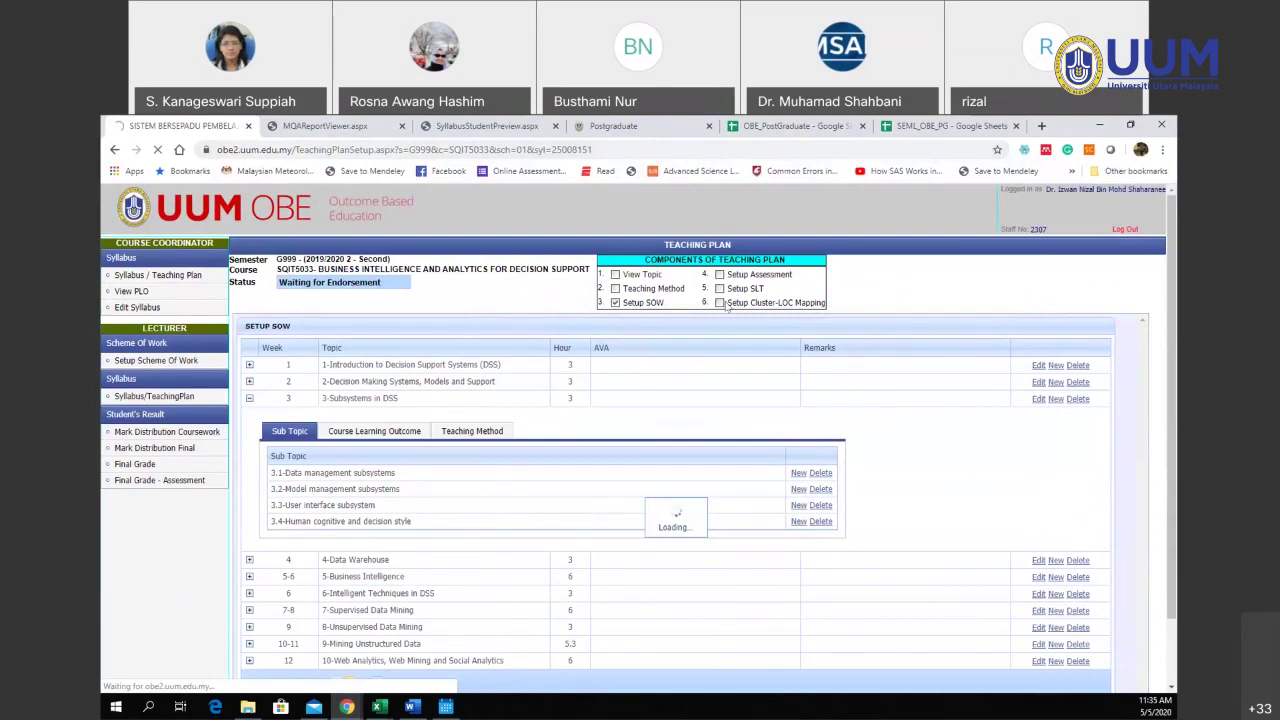
pyautogui.click(616, 302)
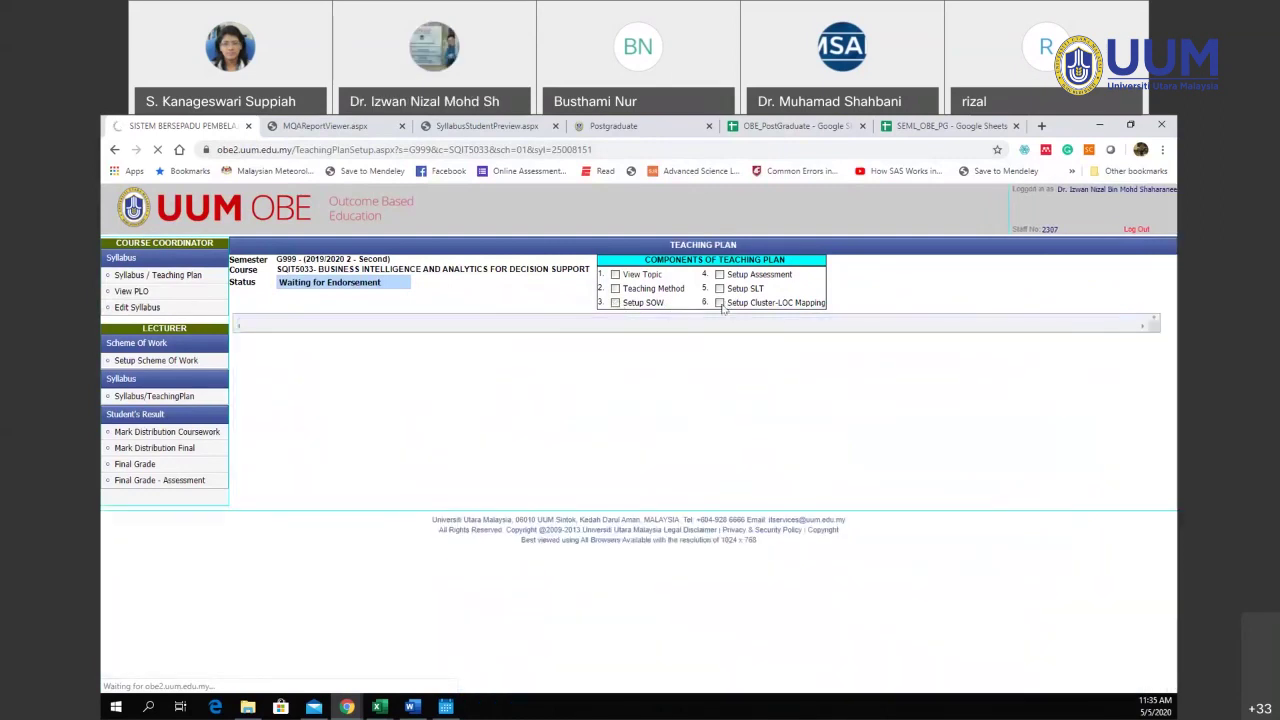
# - Try to open the Cognitive Skills (LOC2) mapping in the Cluster-LOC setup of the SQIT5033 teaching plan
pyautogui.click(720, 303)
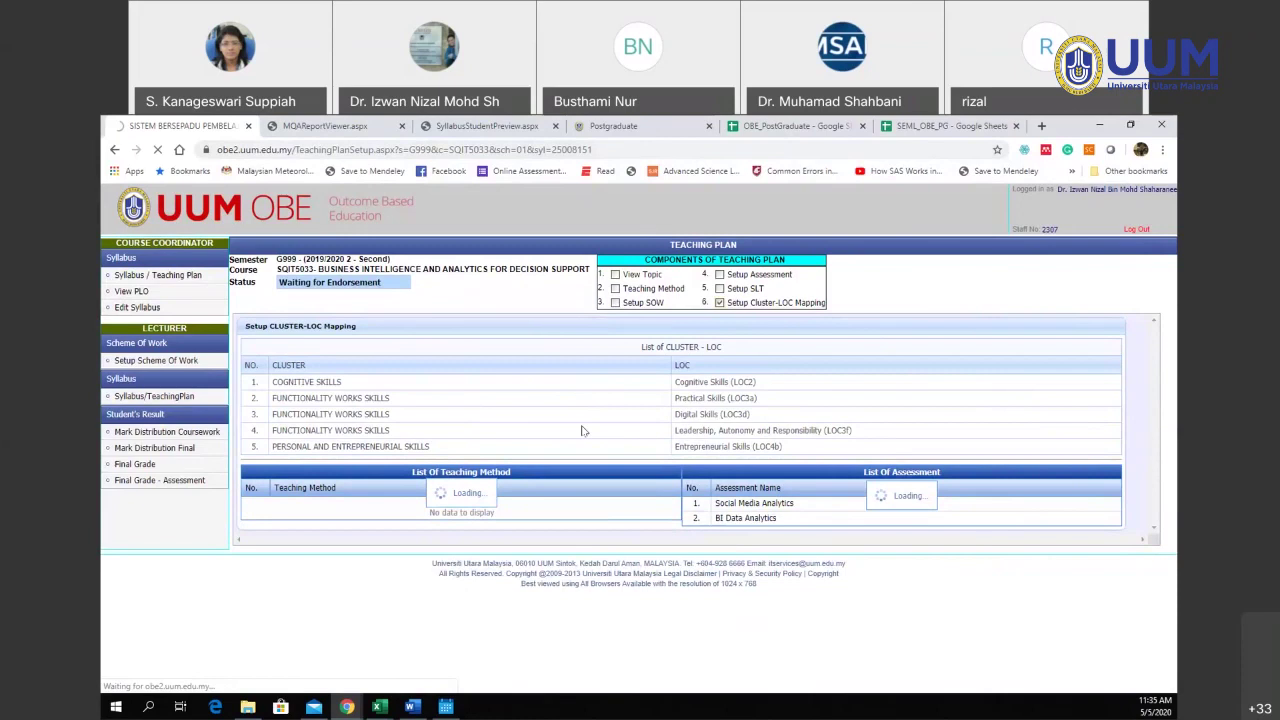
pyautogui.click(583, 385)
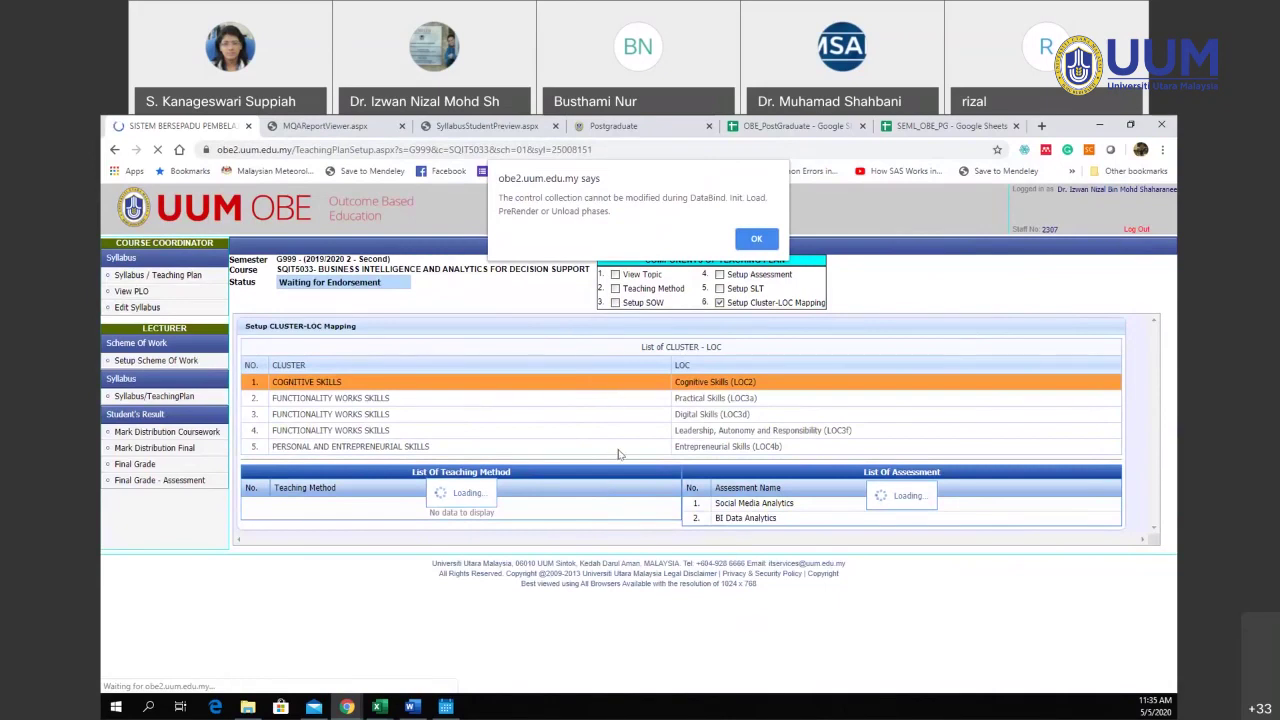
pyautogui.click(757, 239)
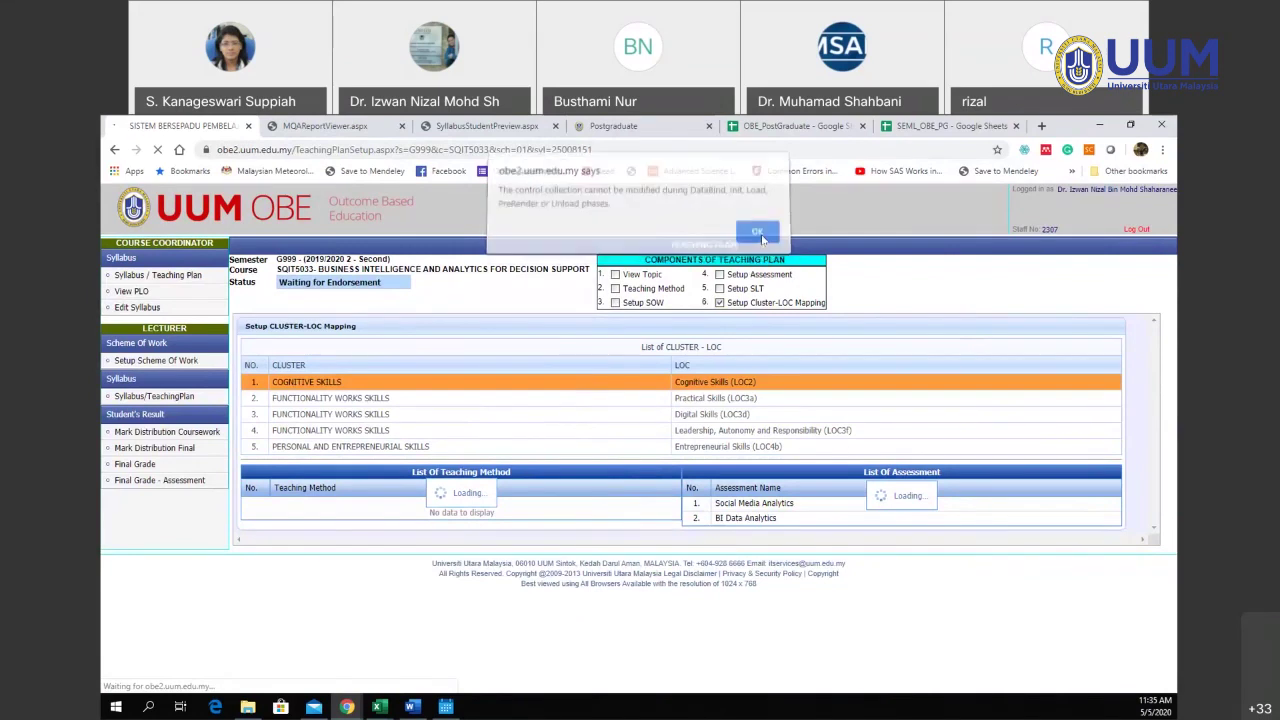
# - Go to the UUM Staff Portal at portal.uum.edu.my and open the Outcome Based Education (OBE) system
pyautogui.click(420, 149)
pyautogui.write('po')
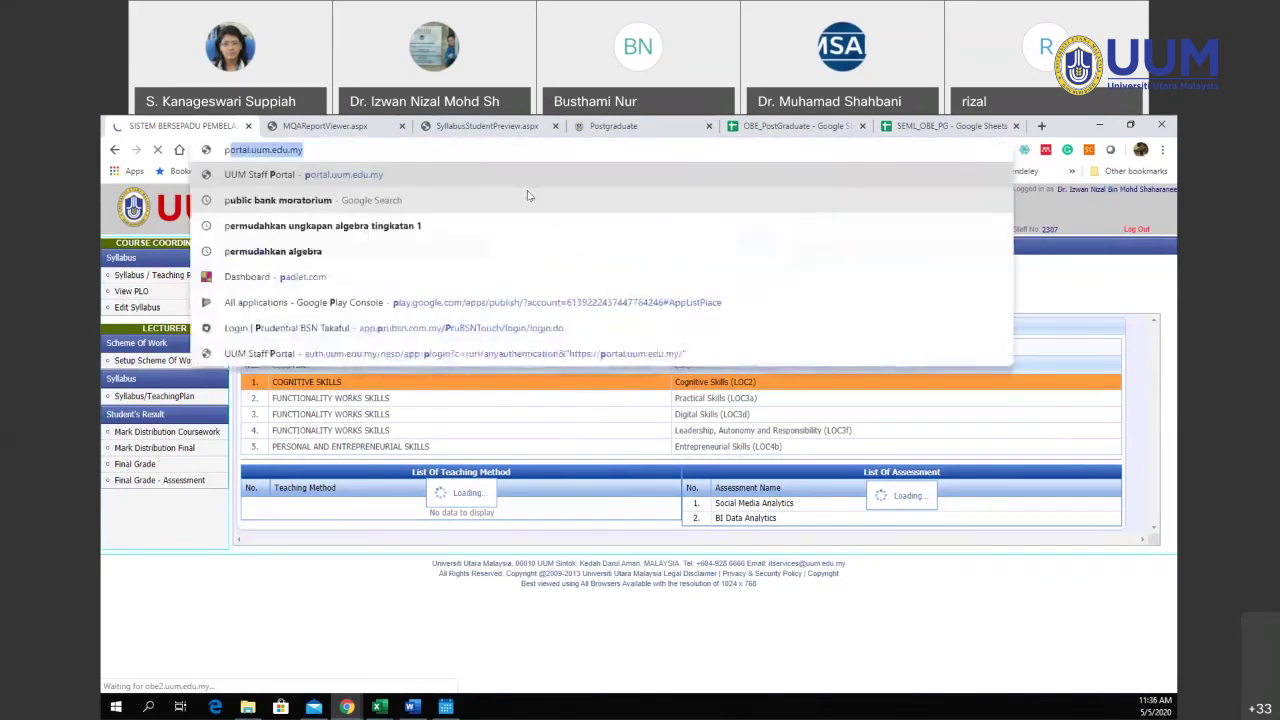
pyautogui.click(434, 174)
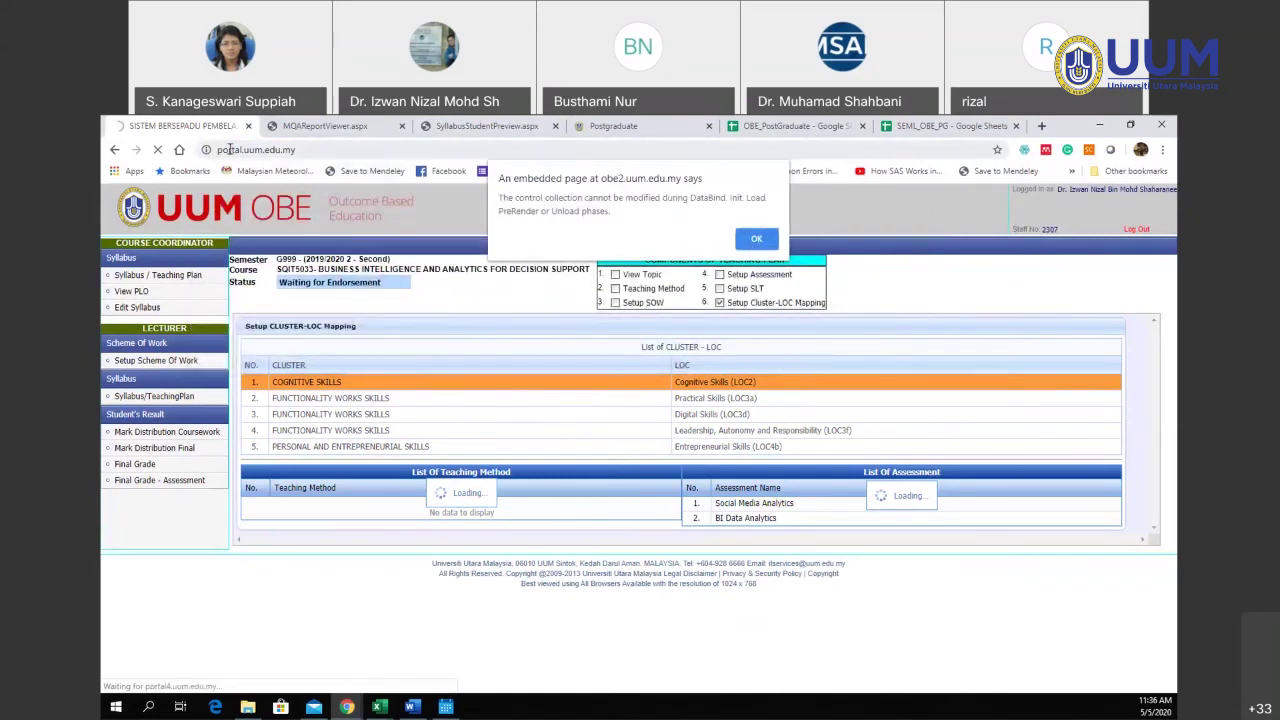
pyautogui.click(756, 238)
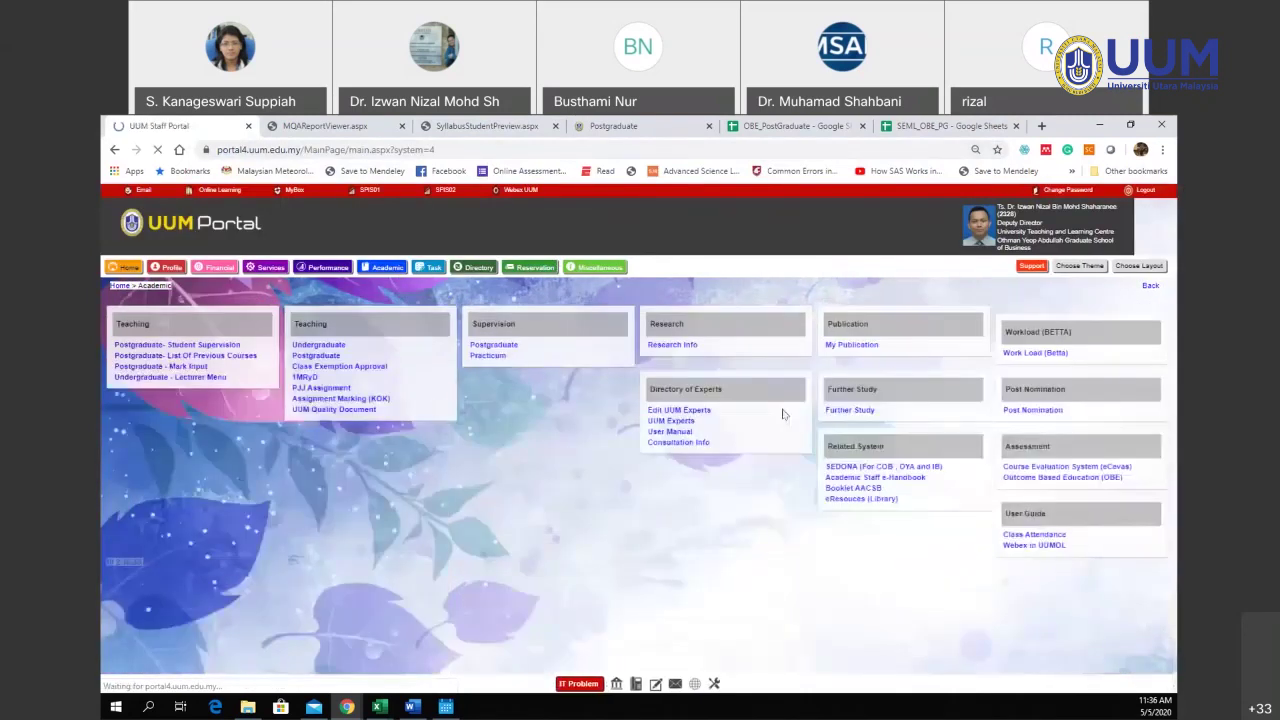
pyautogui.click(1045, 536)
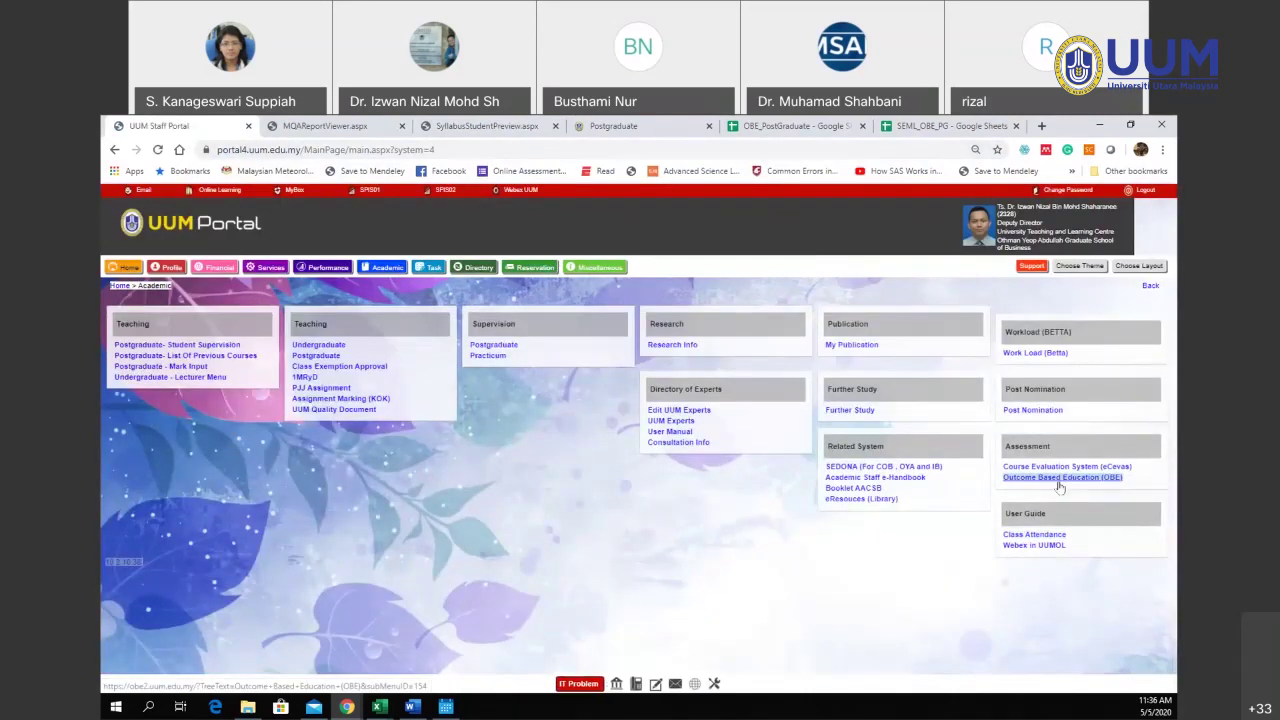
pyautogui.click(1058, 477)
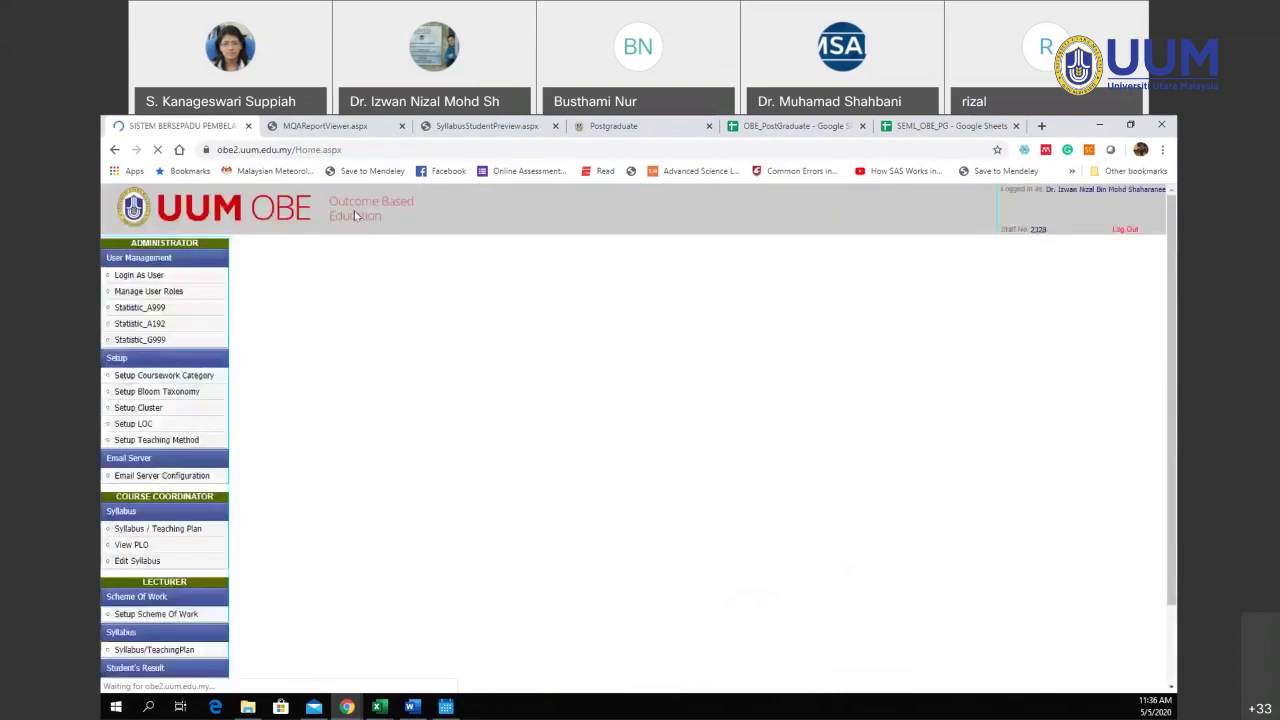
# - Log in to the OBE system as another user by entering the course coordinator's staff number
pyautogui.click(296, 249)
pyautogui.write('5414')
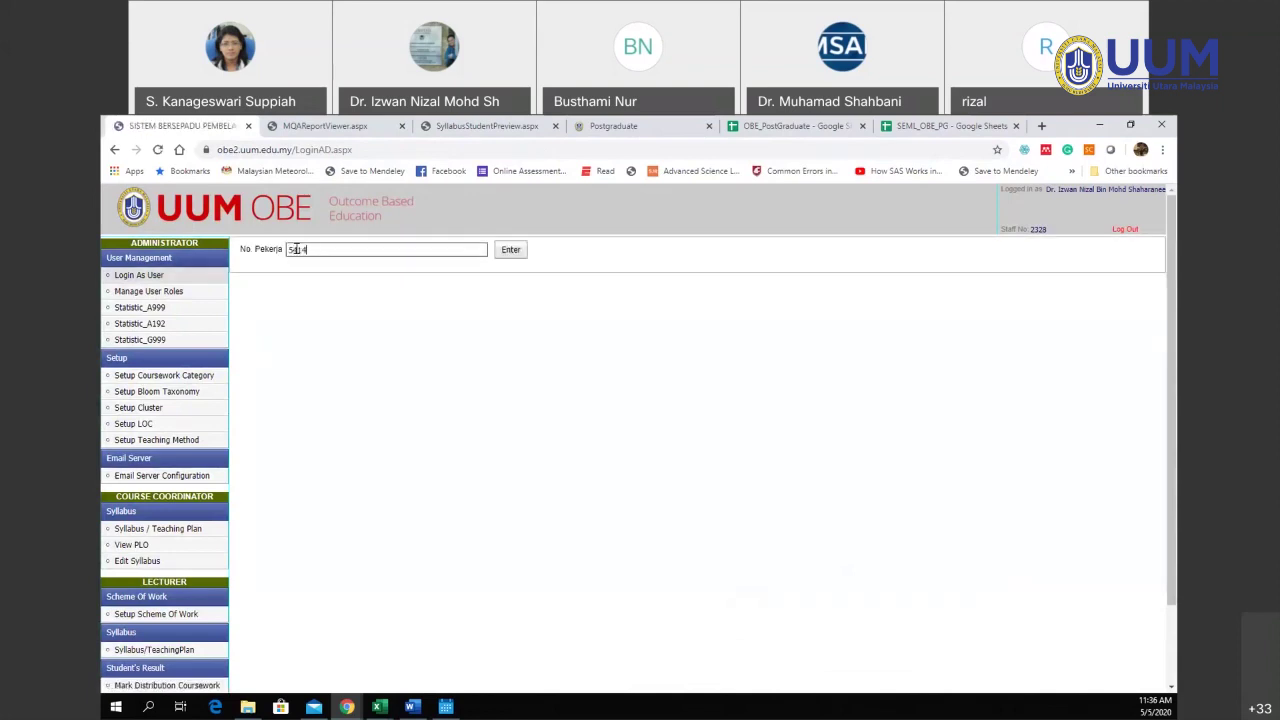
pyautogui.press('Return')
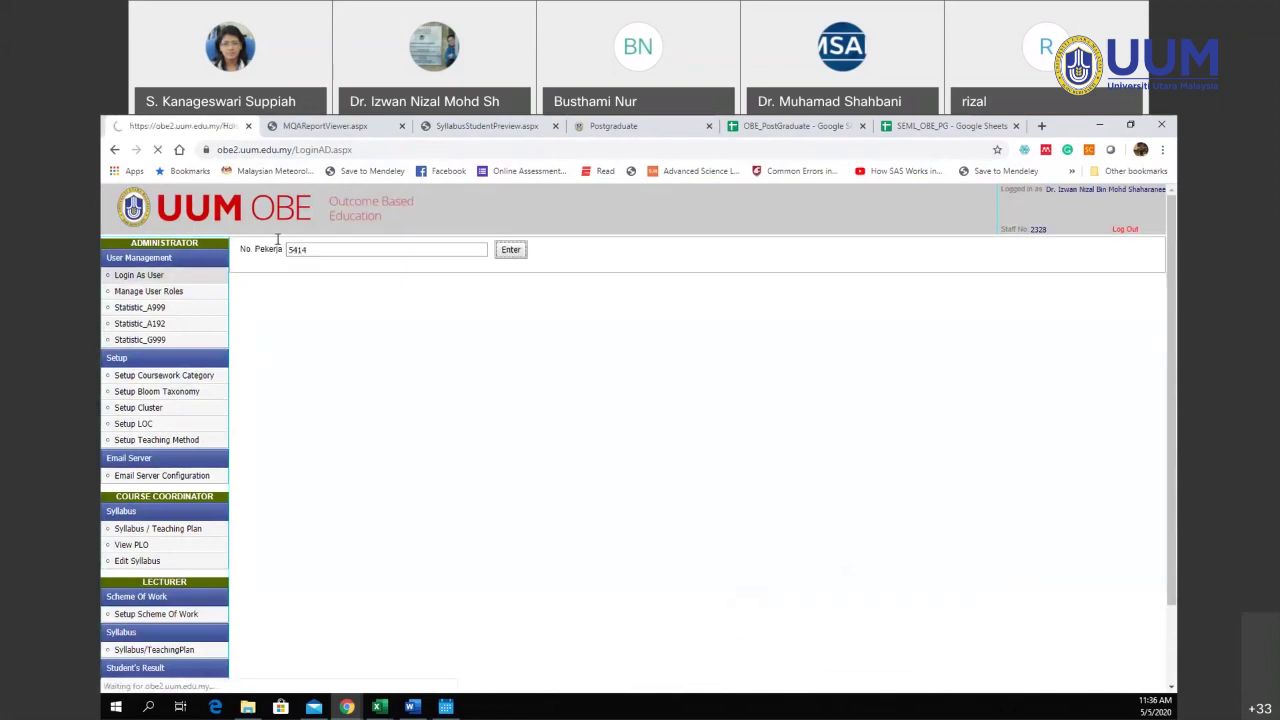
# - List the courses for semester G999 and open the teaching plan setup of SGDD5023 Mathematics Curriculum and Teaching Methods
pyautogui.click(182, 286)
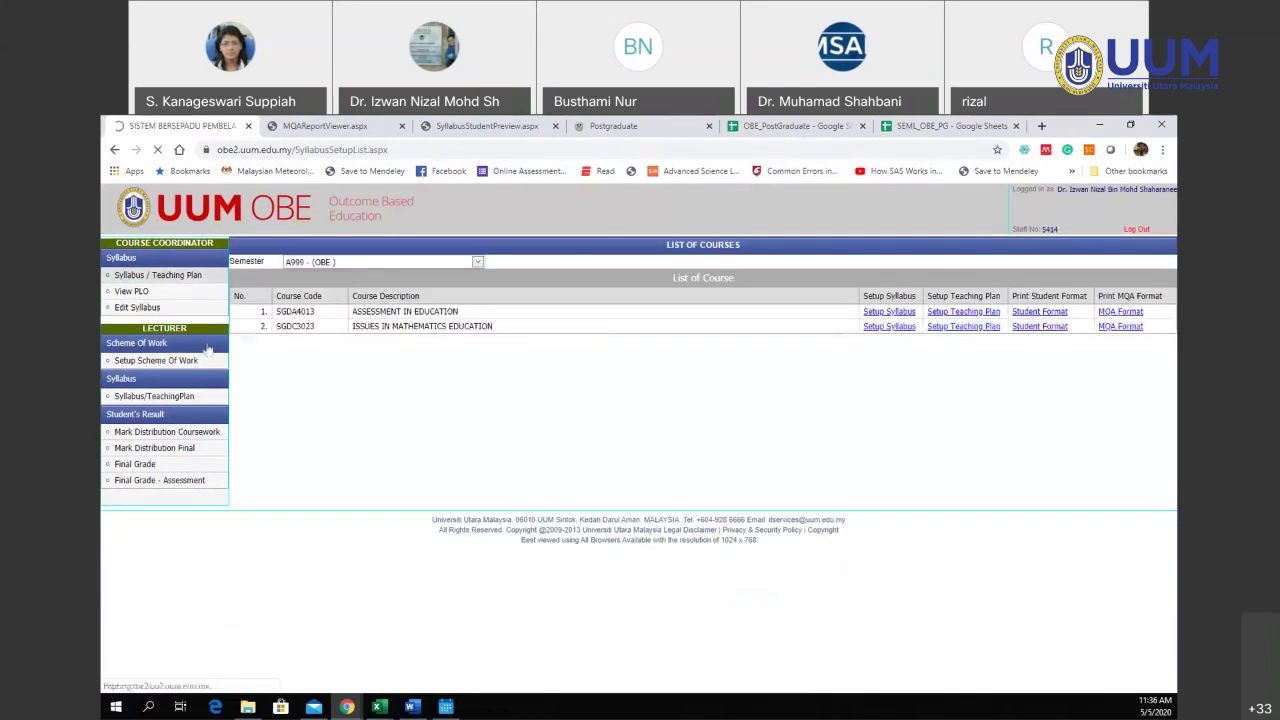
pyautogui.click(478, 262)
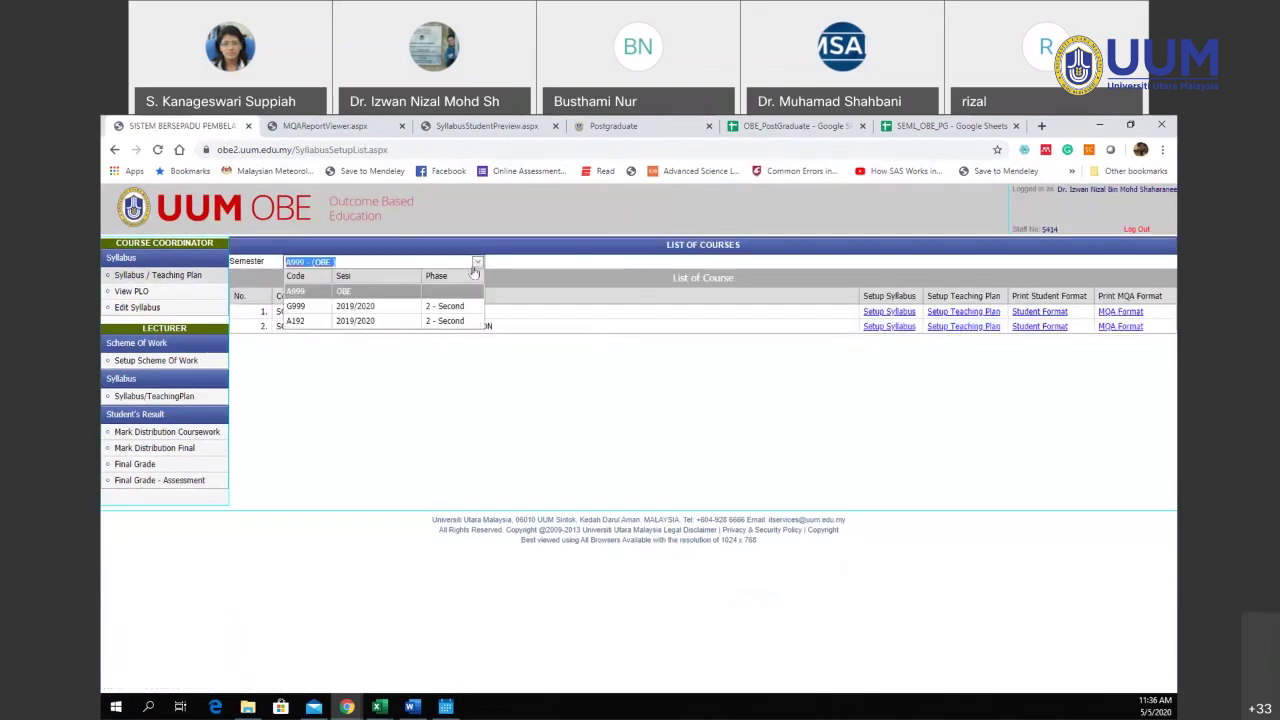
pyautogui.click(480, 323)
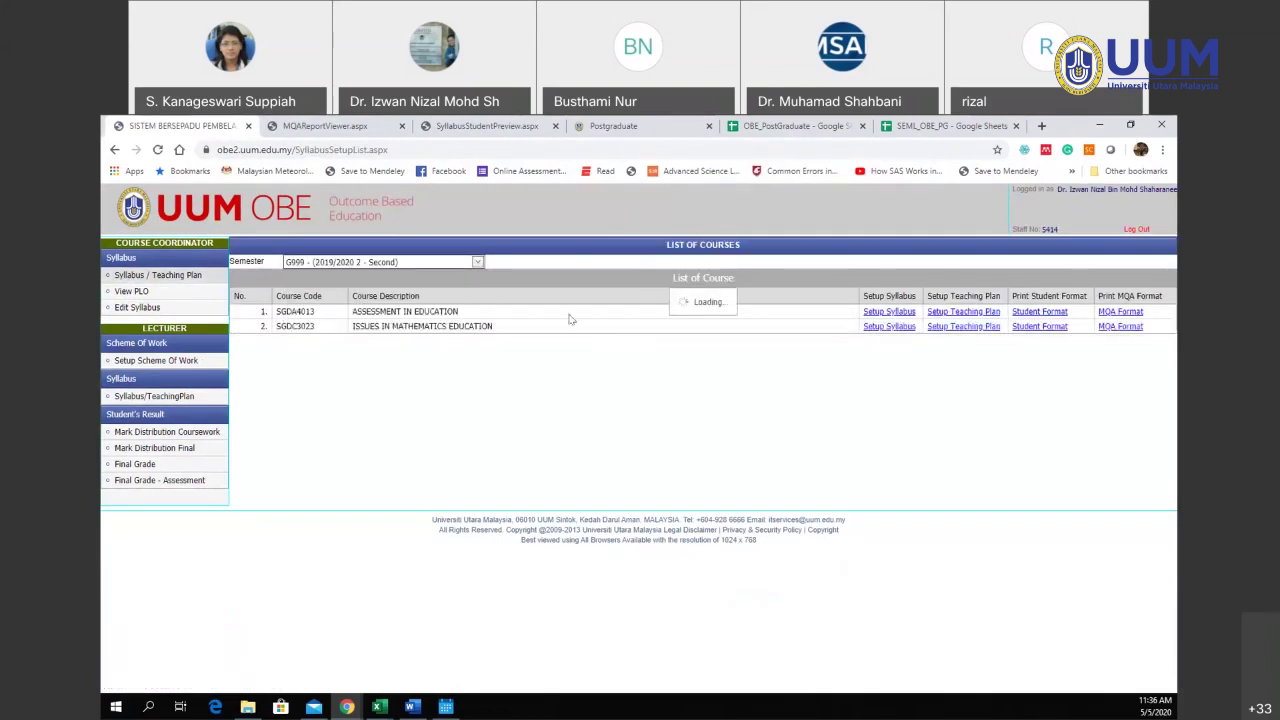
pyautogui.click(955, 317)
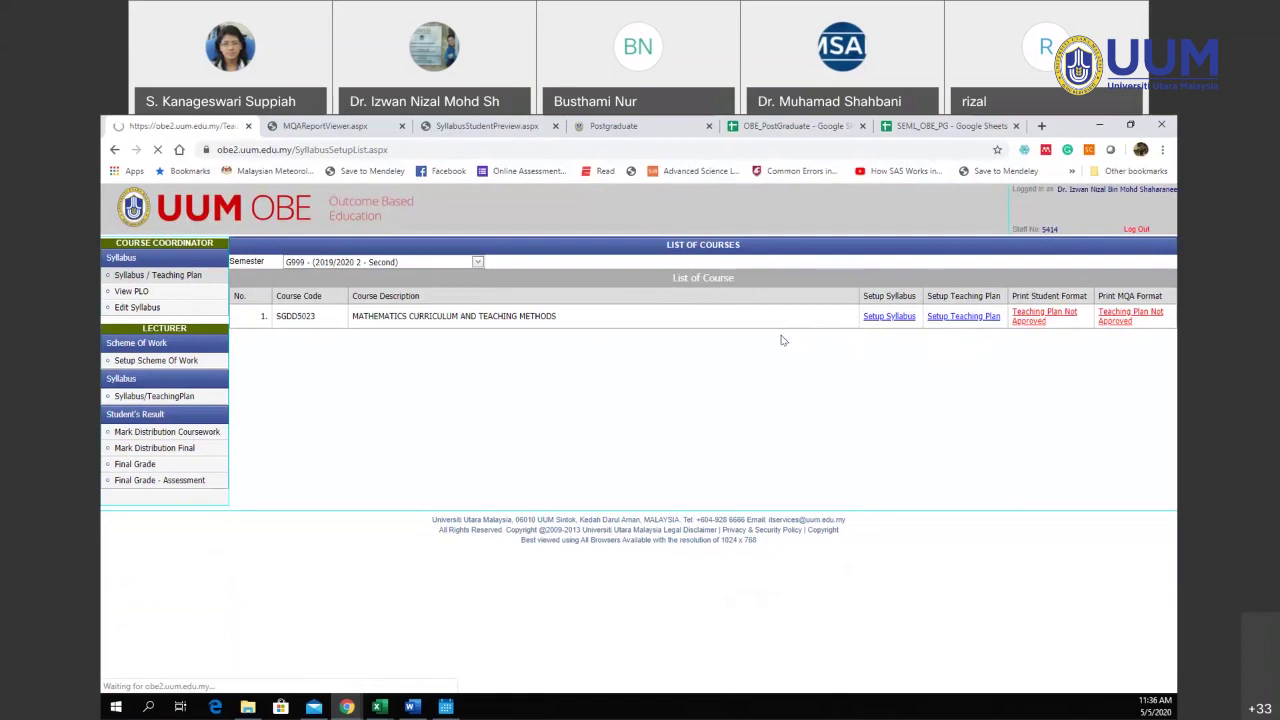
# - In the Cluster-LOC mapping, add Traditional Lecture as a teaching method for the Cognitive Skills (LOC2) cluster
pyautogui.click(692, 303)
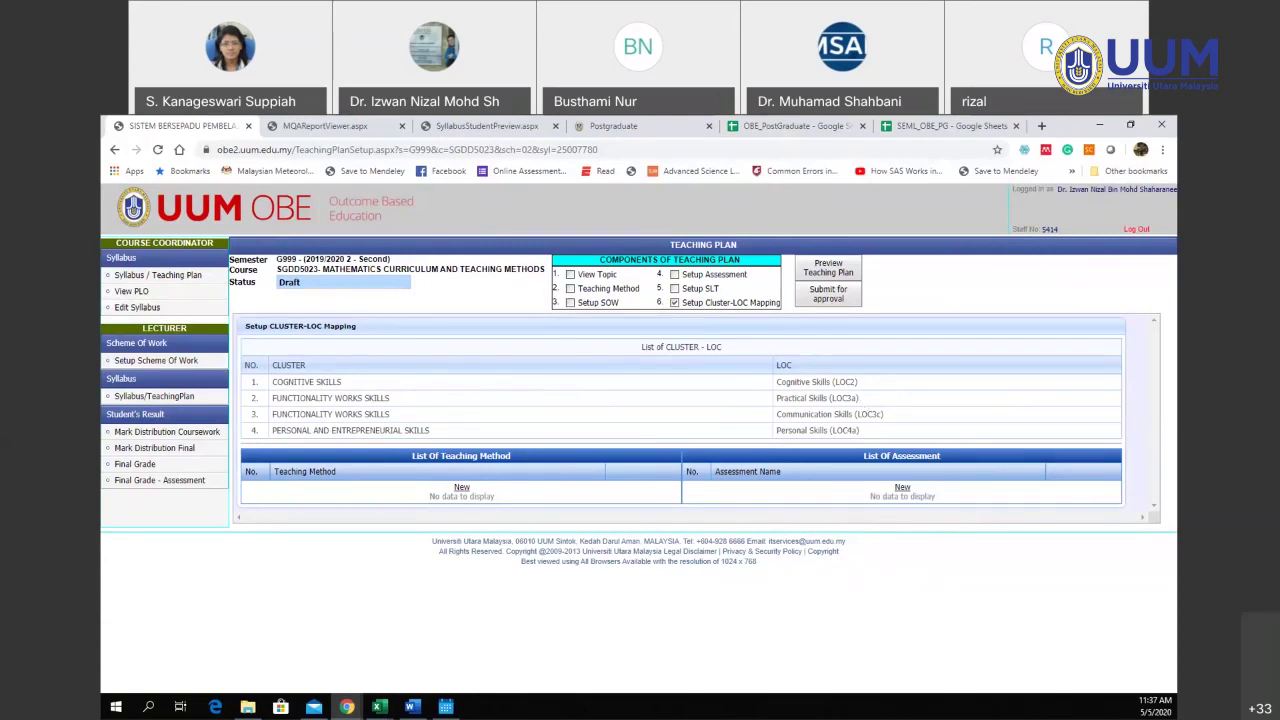
pyautogui.click(740, 385)
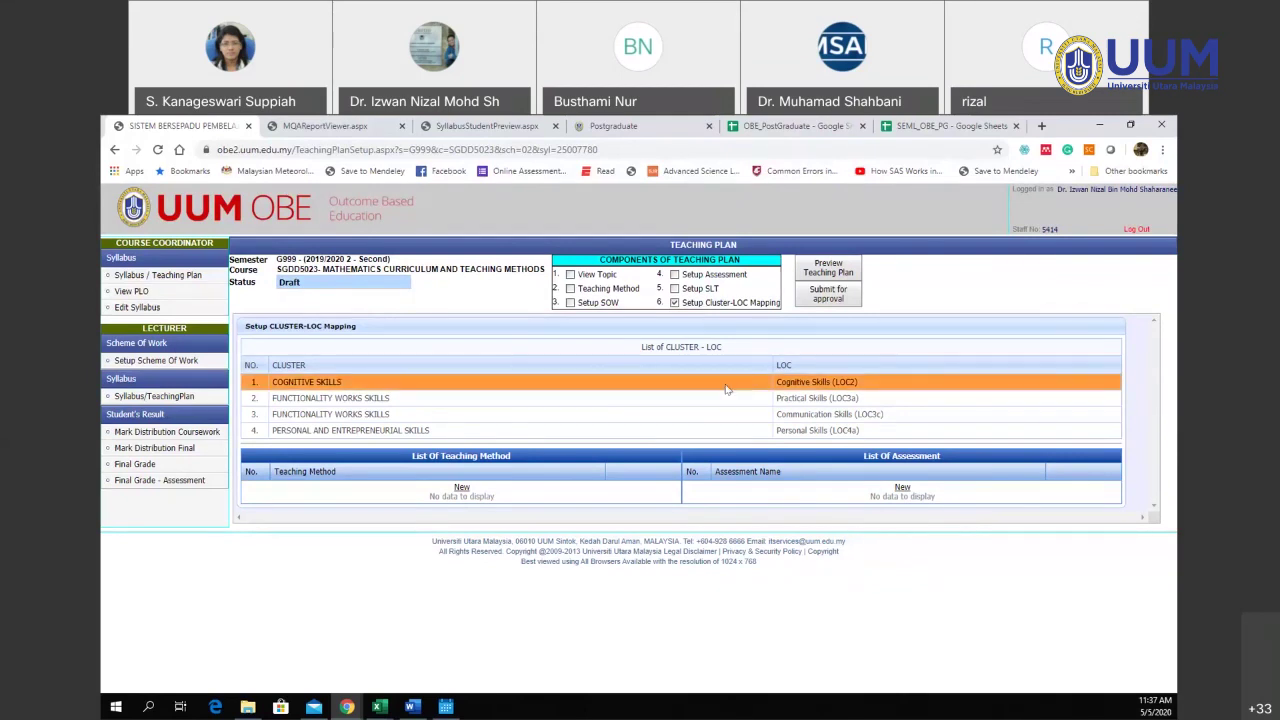
pyautogui.click(616, 384)
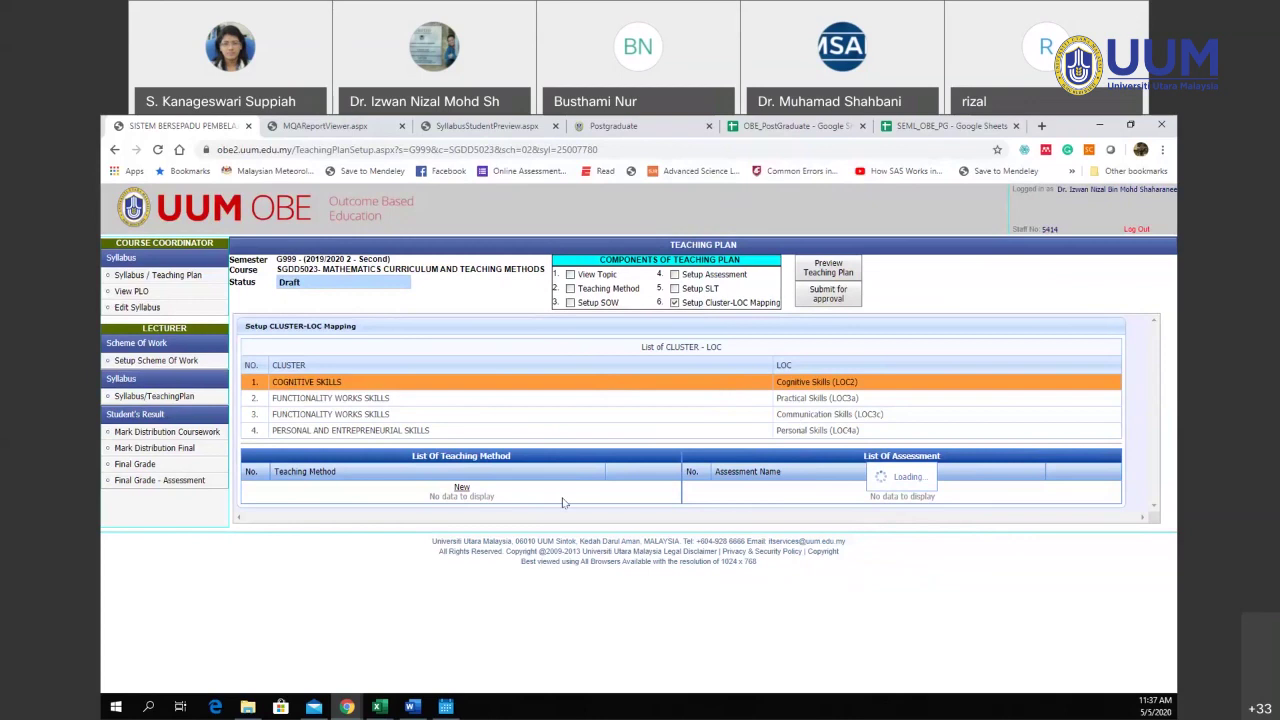
pyautogui.click(462, 488)
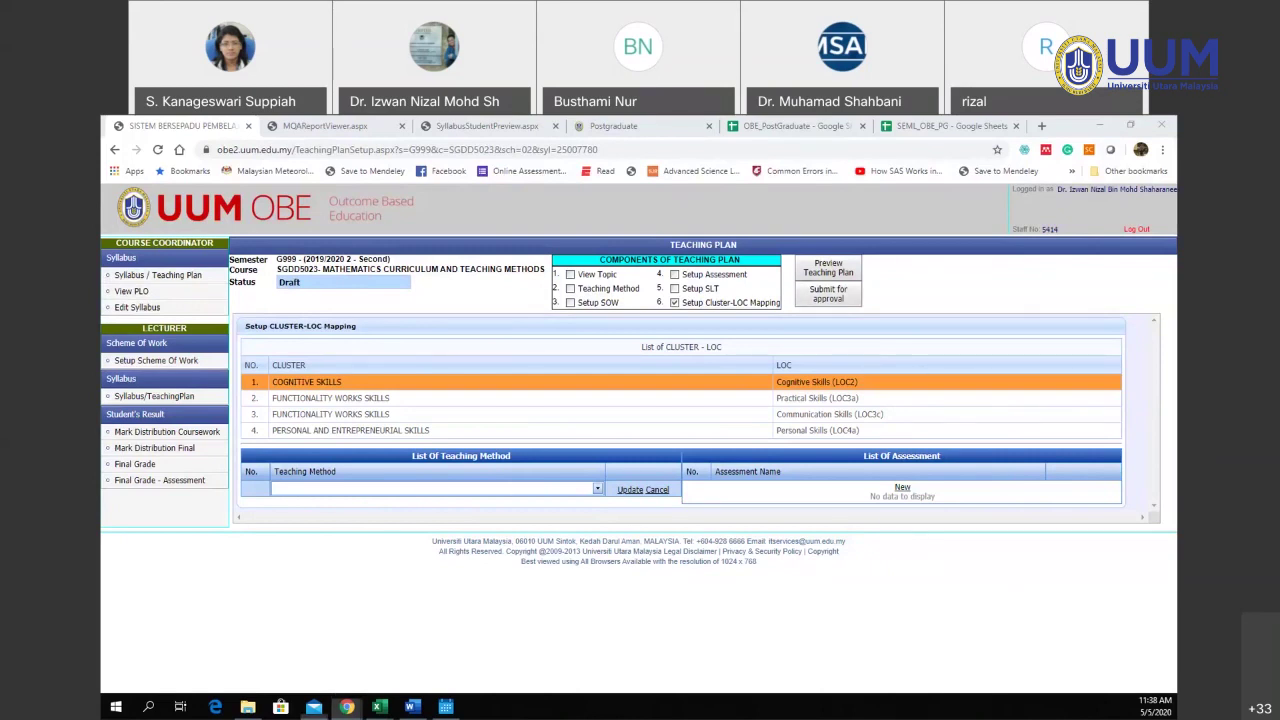
pyautogui.click(597, 489)
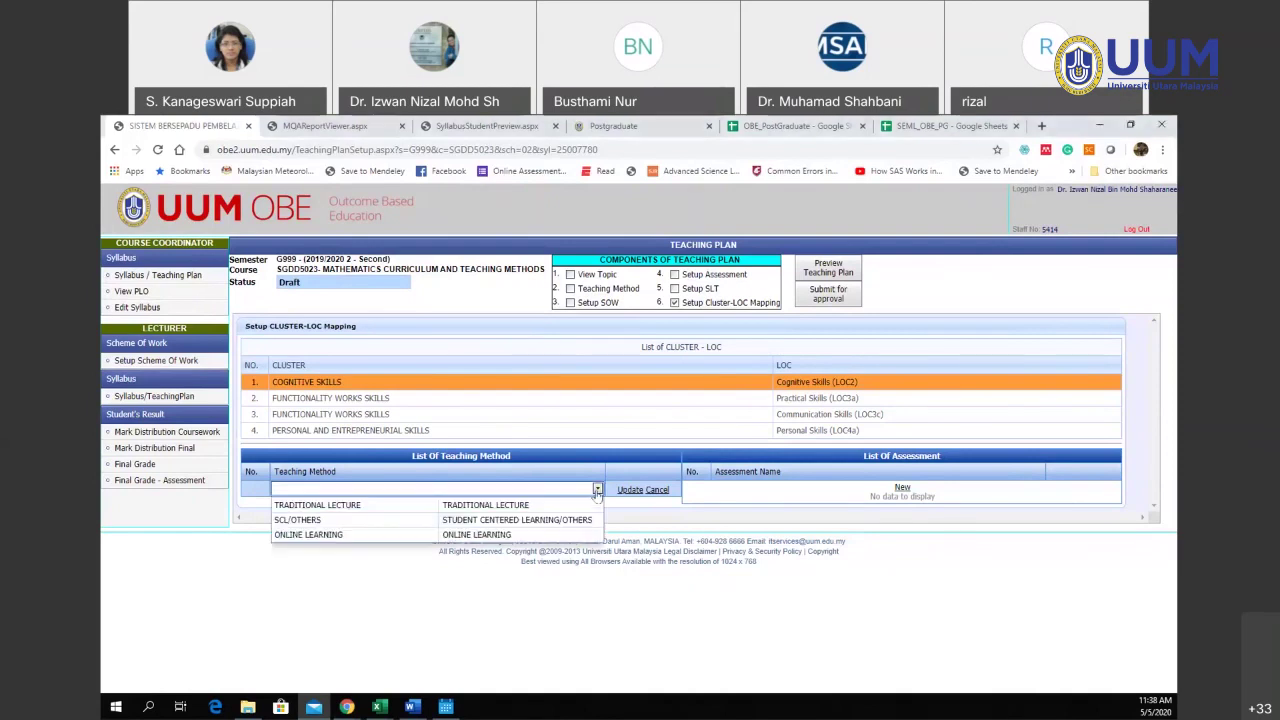
pyautogui.click(590, 521)
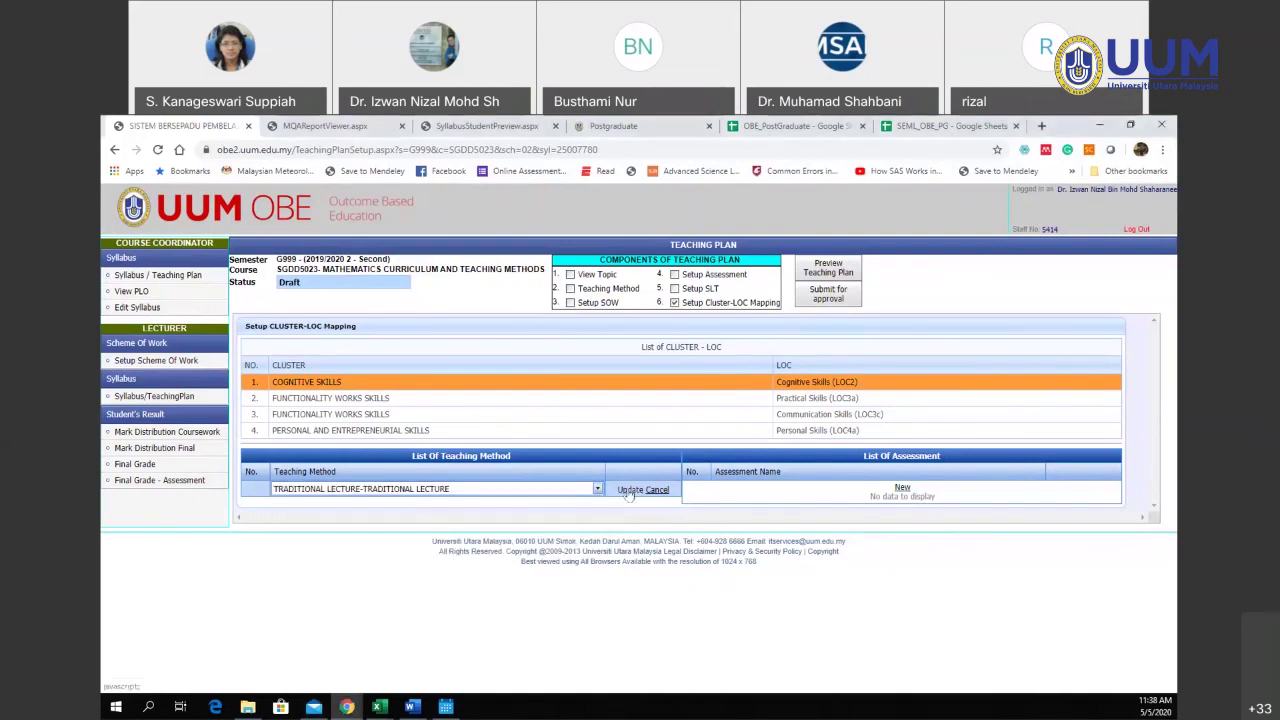
pyautogui.click(630, 491)
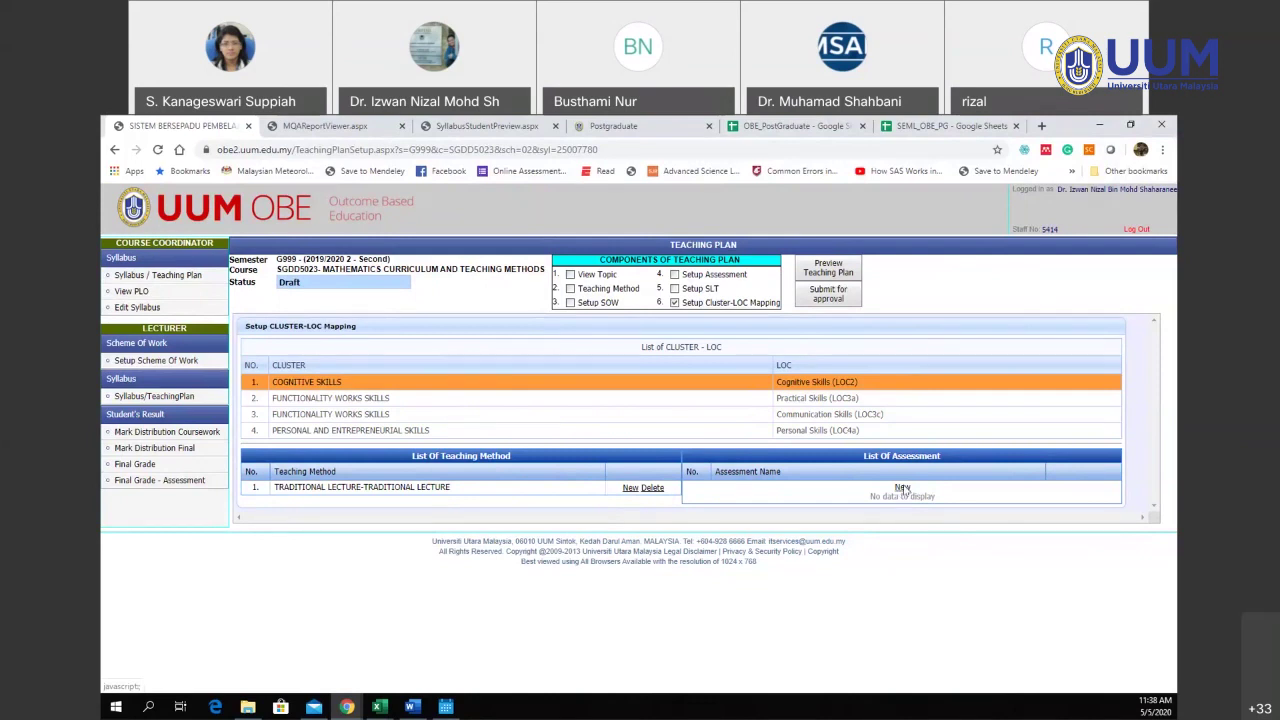
# - Add Paper Critique to the assessments mapped to the Cognitive Skills (LOC2) cluster
pyautogui.click(902, 487)
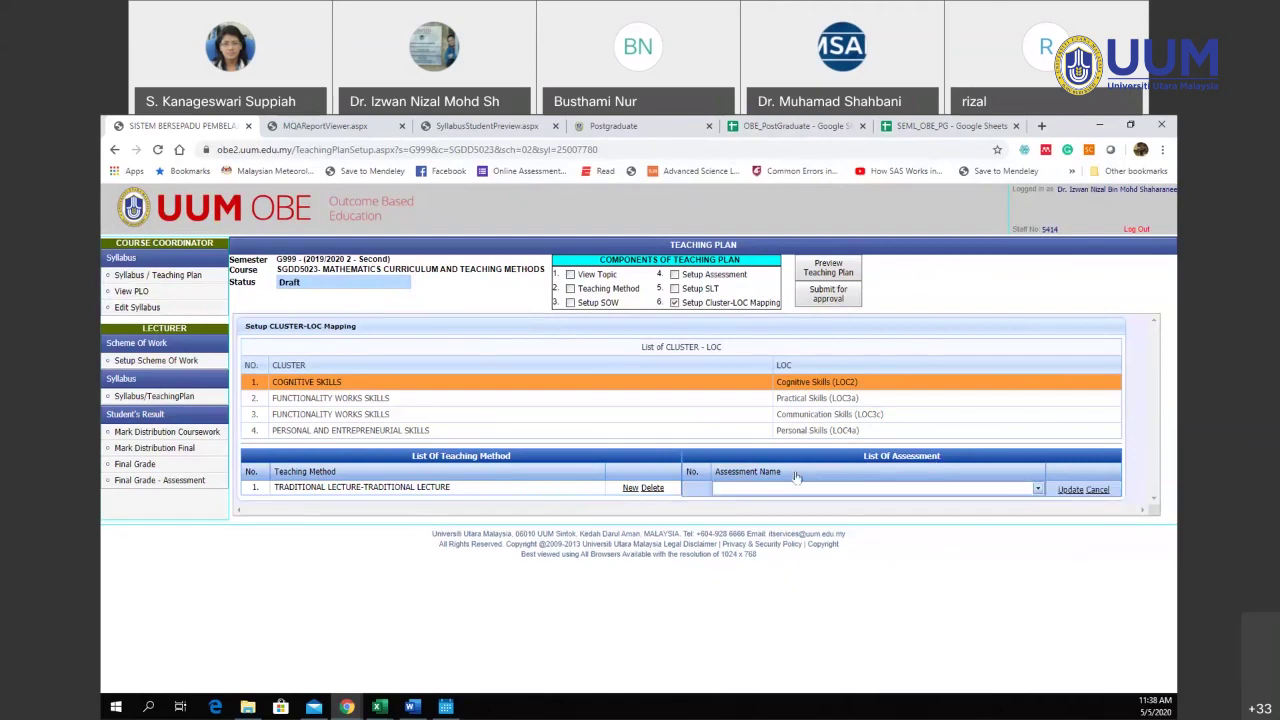
pyautogui.click(789, 488)
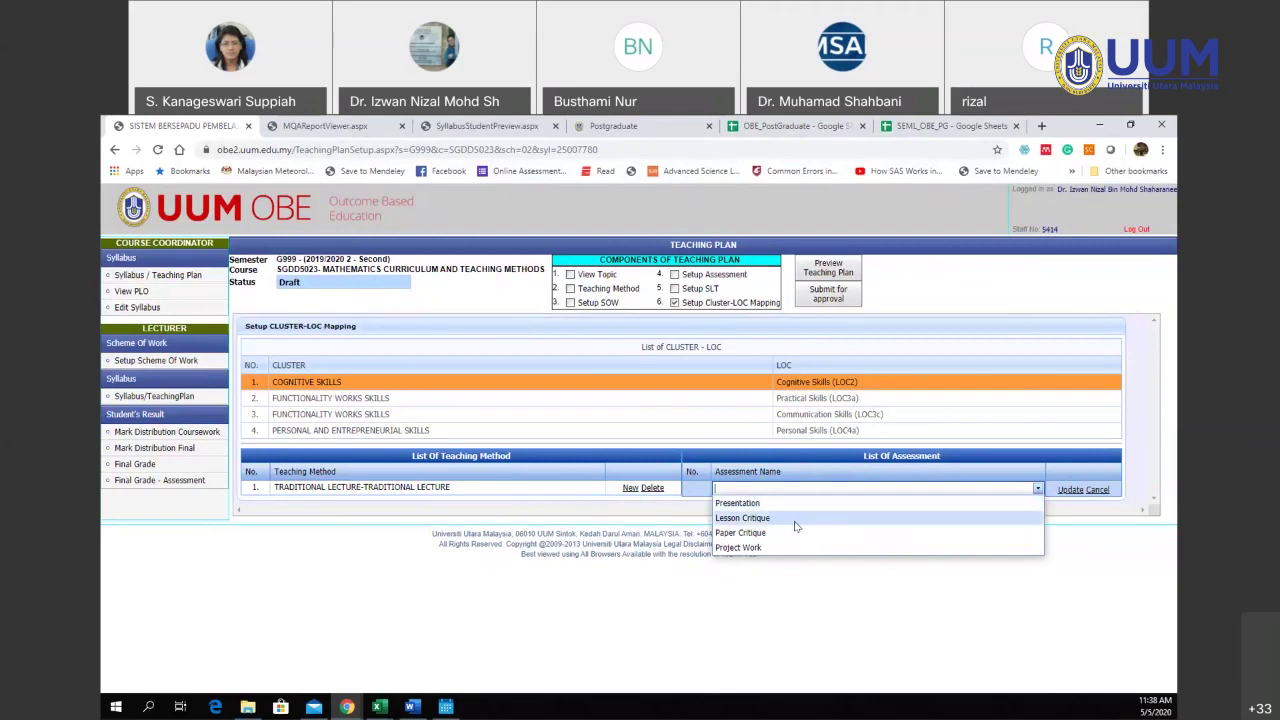
pyautogui.click(801, 533)
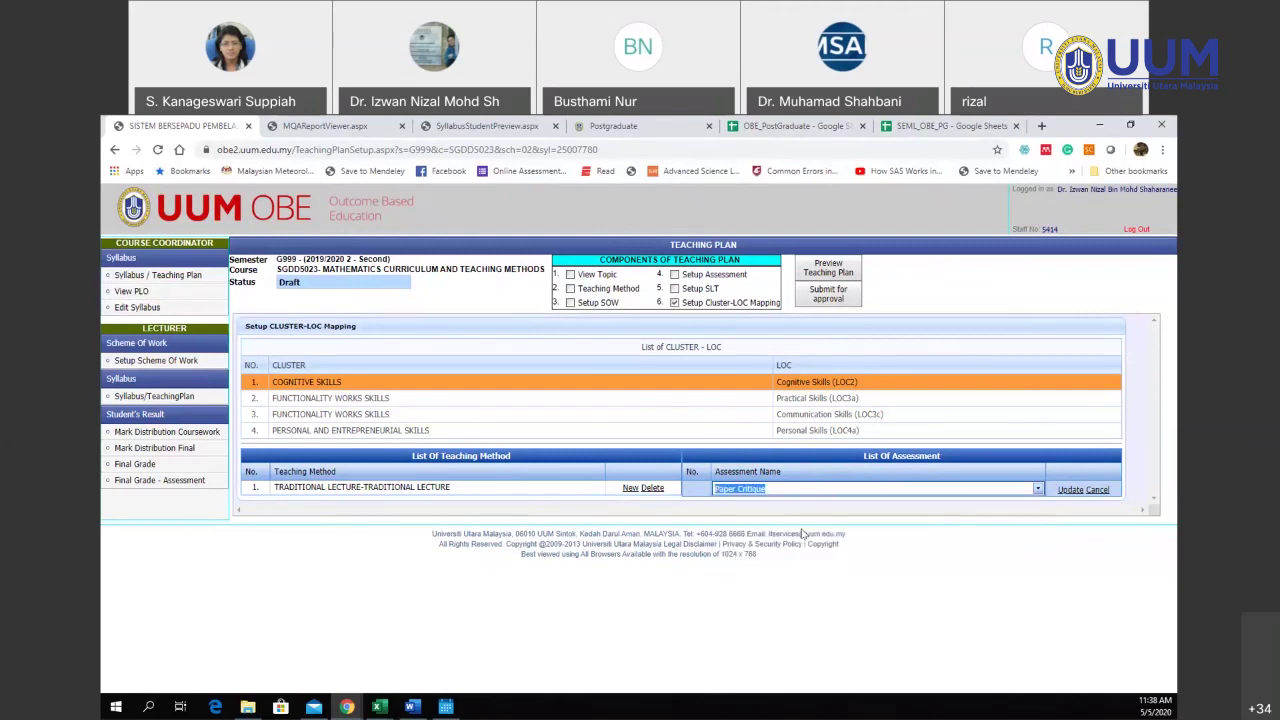
pyautogui.click(1069, 490)
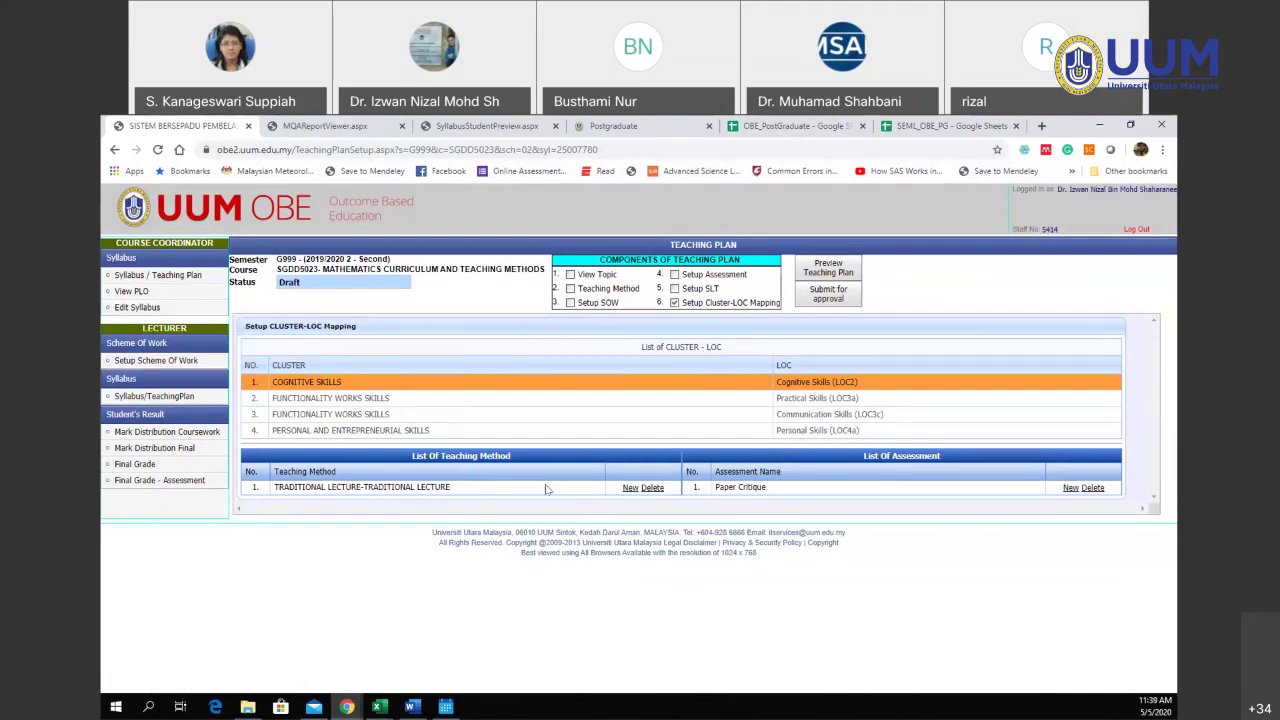
# - Log out of the course coordinator's account in the OBE system
pyautogui.click(1136, 229)
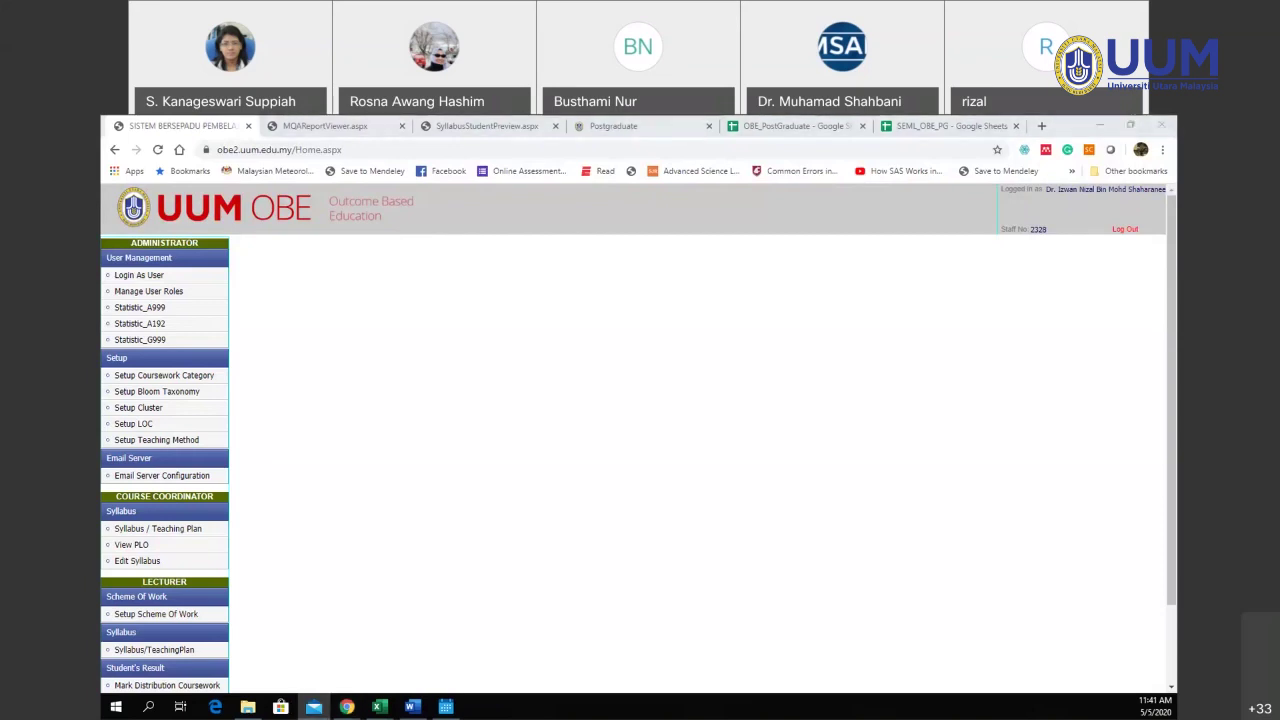
pyautogui.click(346, 707)
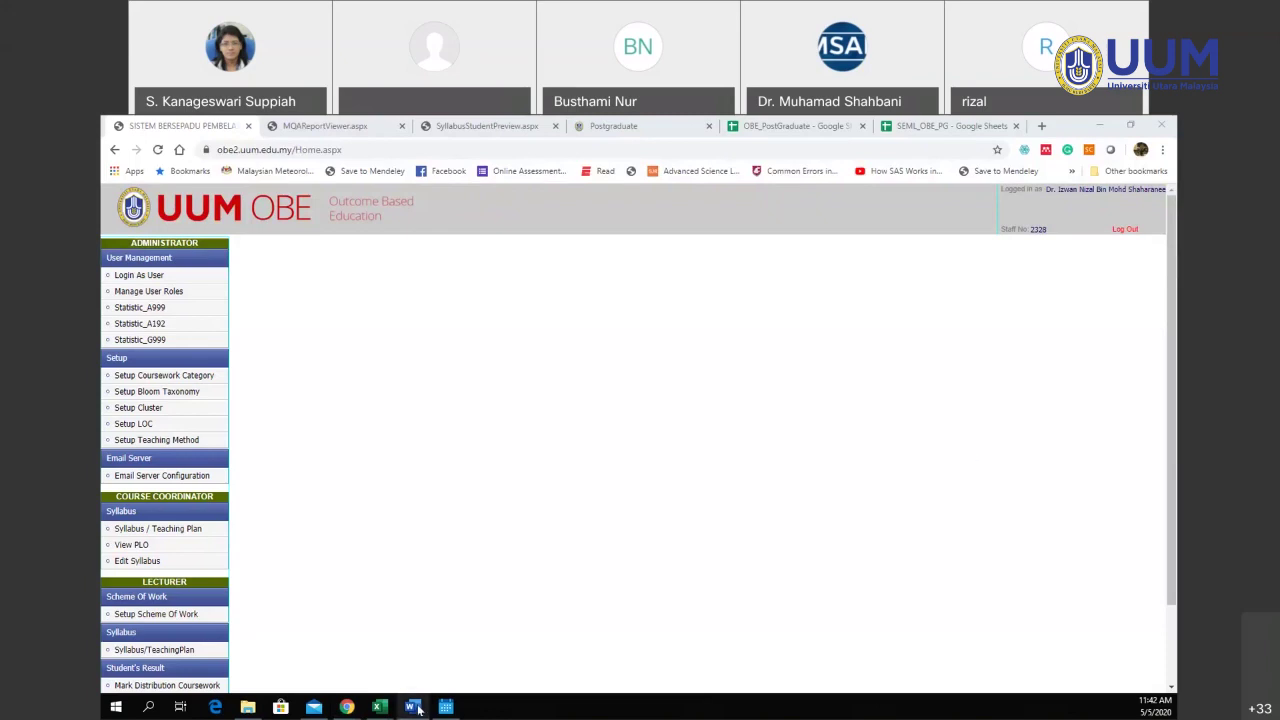
# - Switch to Word and maximize the document "5. OJMT6023 Data Mining for Business Applications"
pyautogui.moveTo(411, 706)
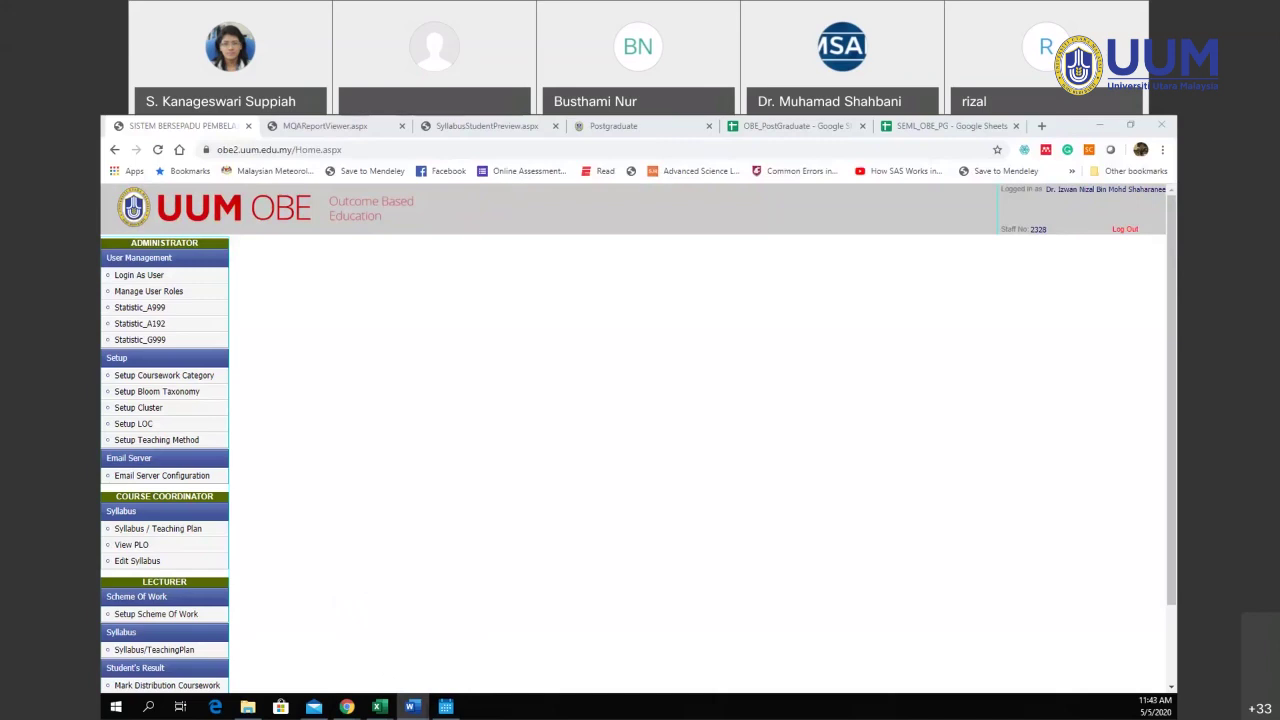
pyautogui.hotkey('alt', 'Tab')
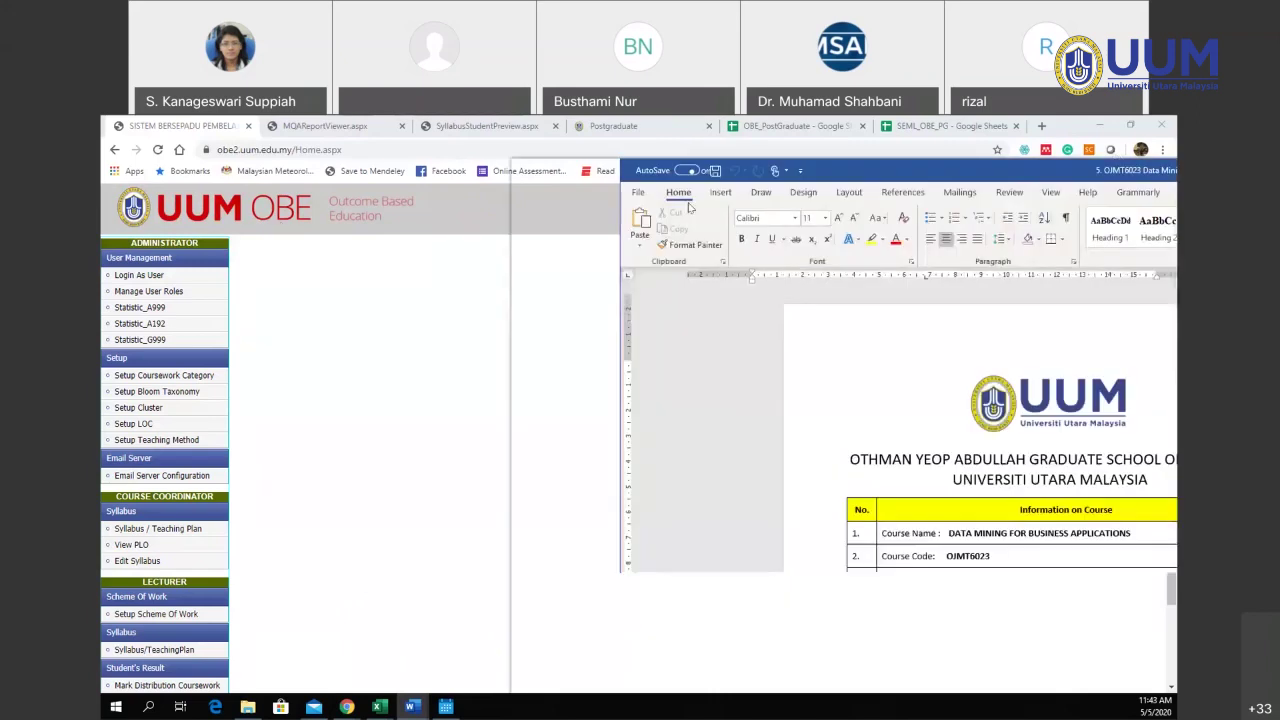
pyautogui.moveTo(1120, 162); pyautogui.dragTo(940, 190)
pyautogui.click(940, 183)
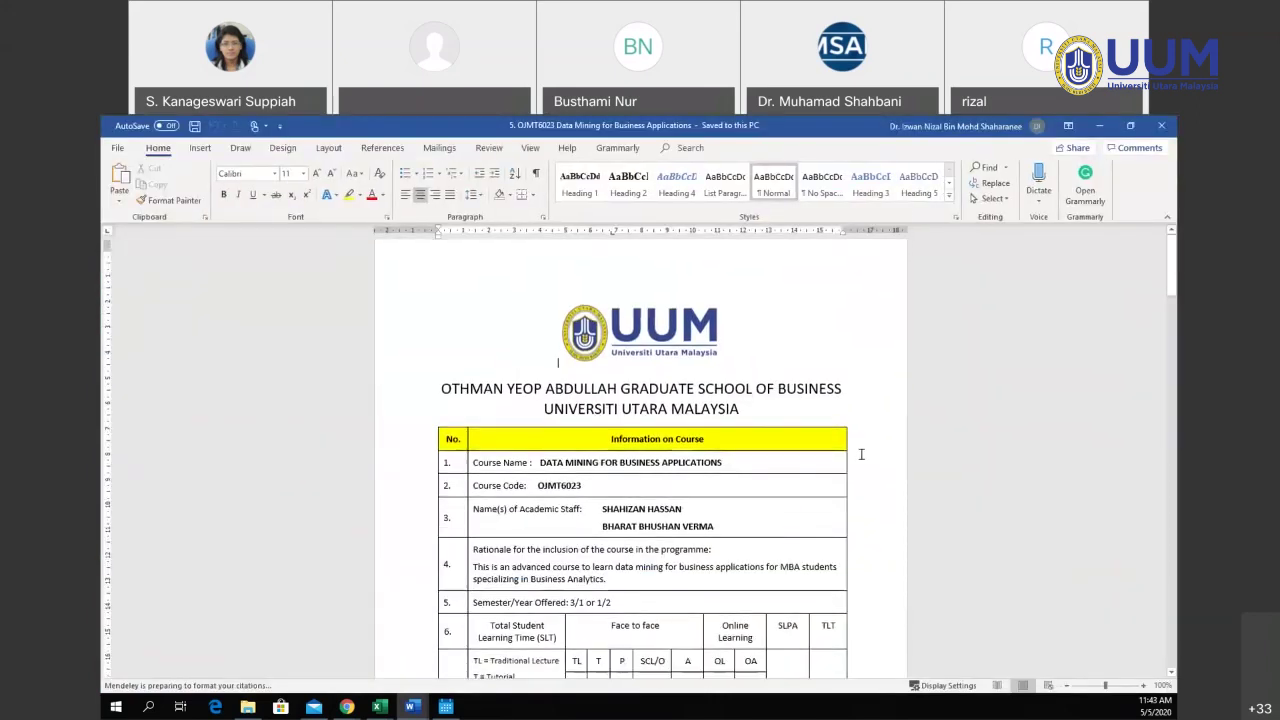
# - Examine the list of eight course learning outcomes in item 10 of the course information table
pyautogui.scroll(-4, 858, 450)
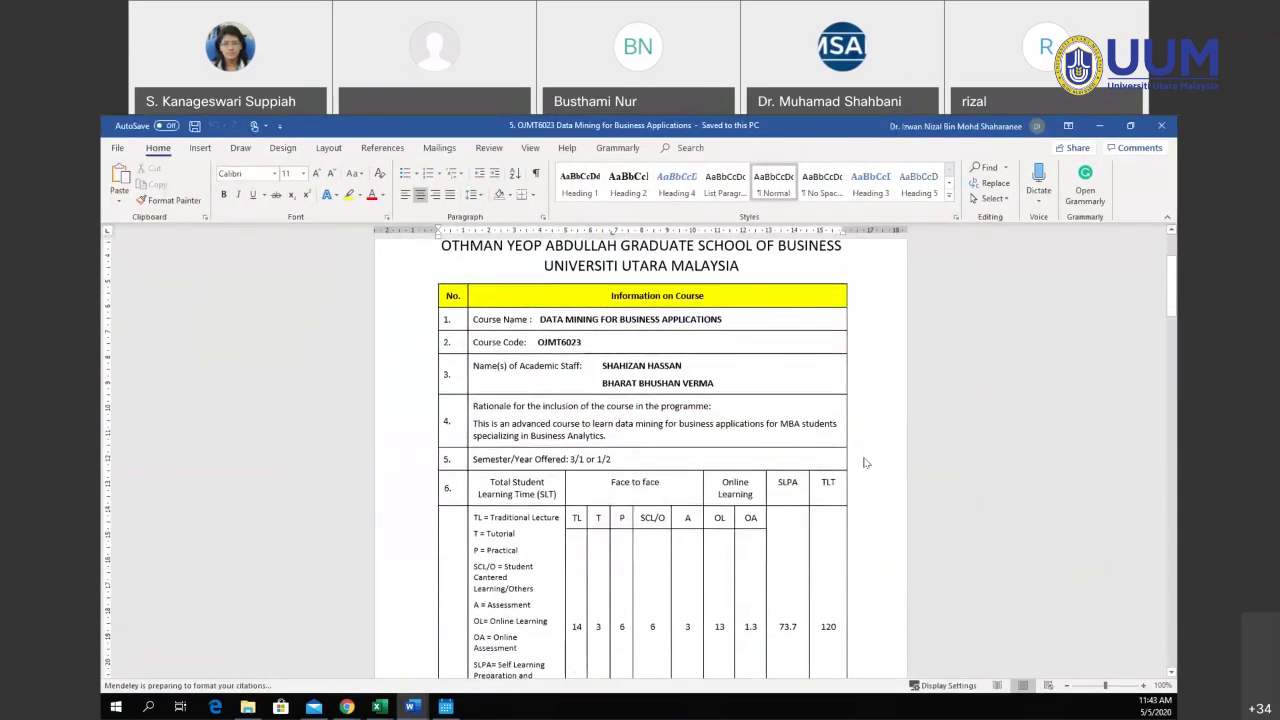
pyautogui.scroll(-3, 860, 454)
pyautogui.keyDown('ctrl'); pyautogui.scroll(1, 860, 454); pyautogui.keyUp('ctrl')
pyautogui.scroll(-10, 860, 454)
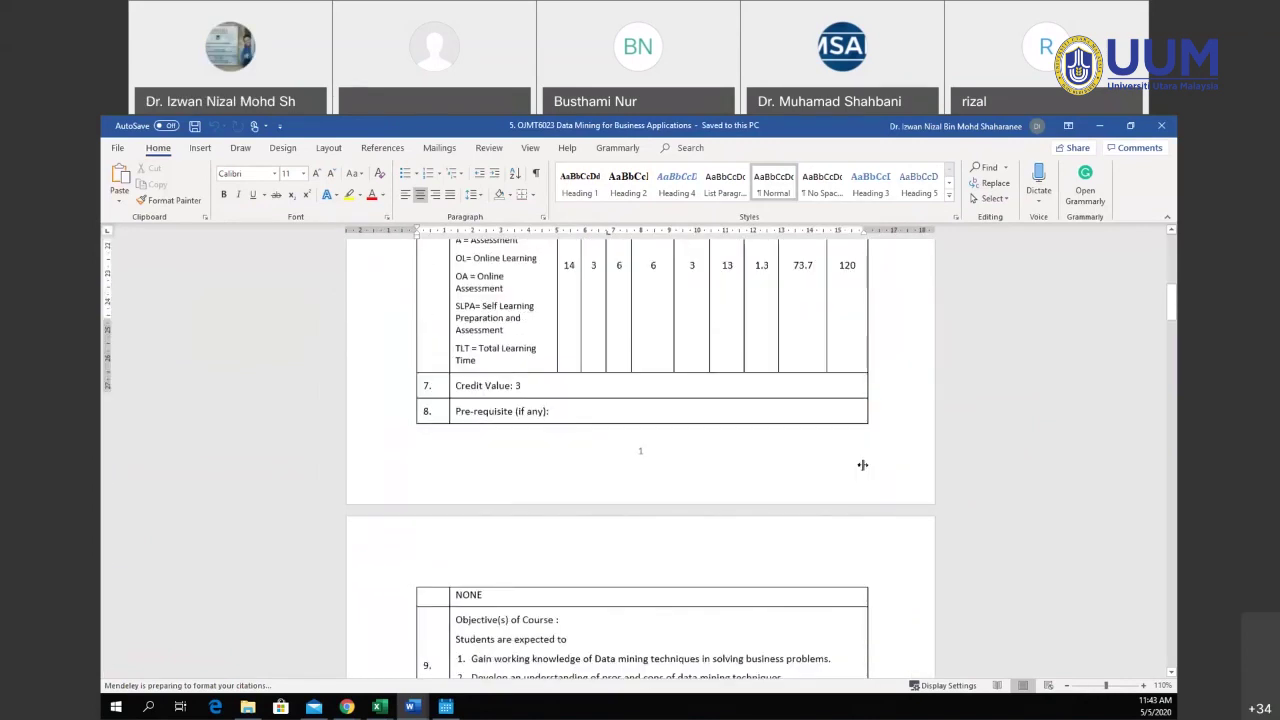
pyautogui.scroll(-2, 861, 479)
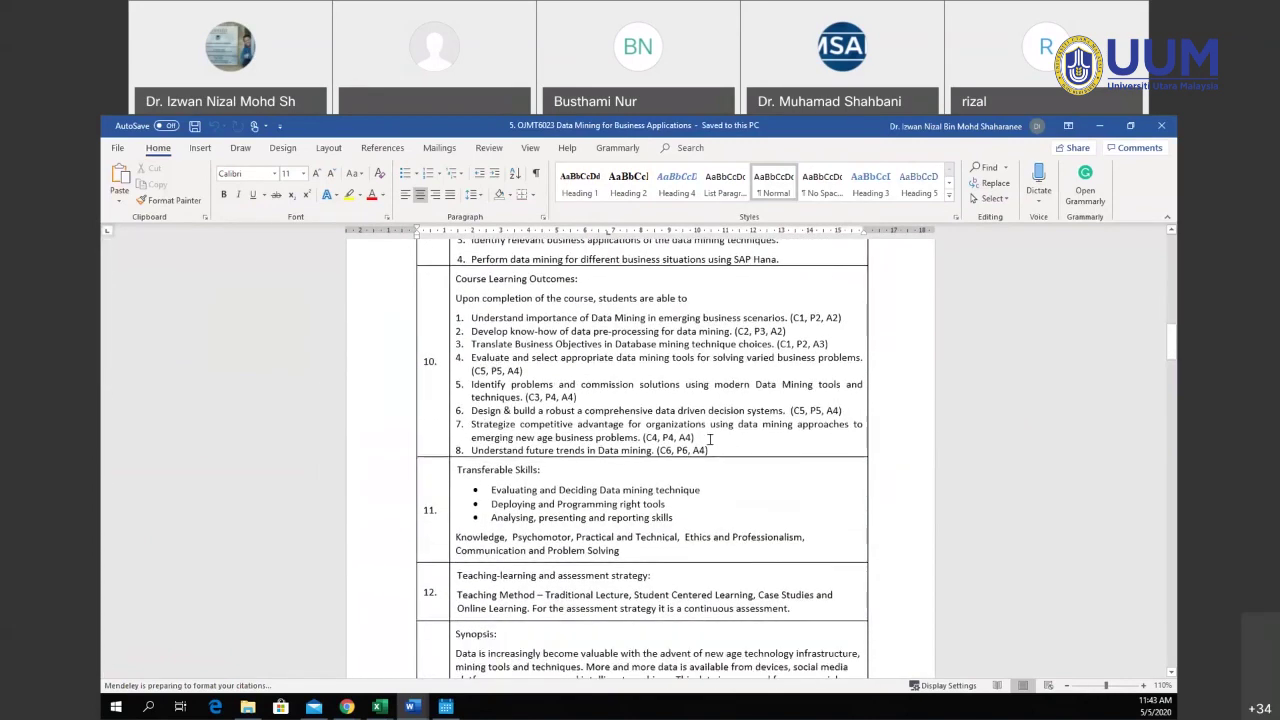
pyautogui.moveTo(708, 450); pyautogui.dragTo(466, 322)
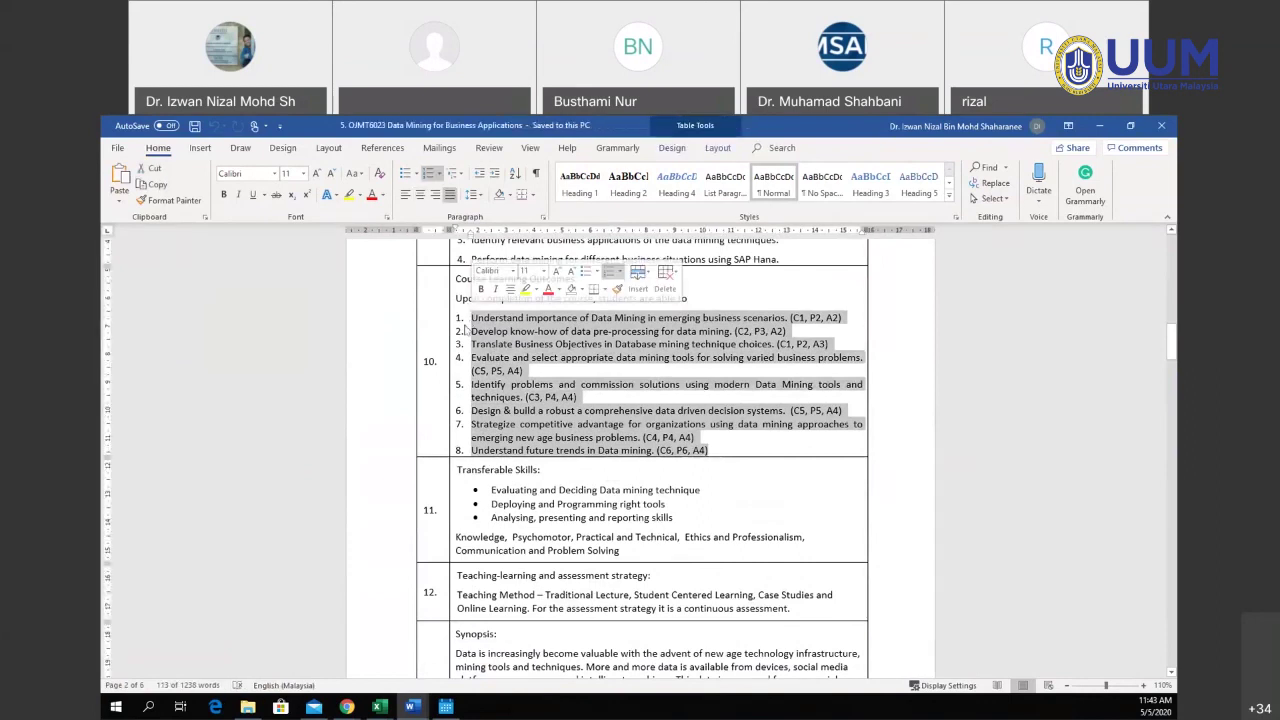
pyautogui.click(782, 469)
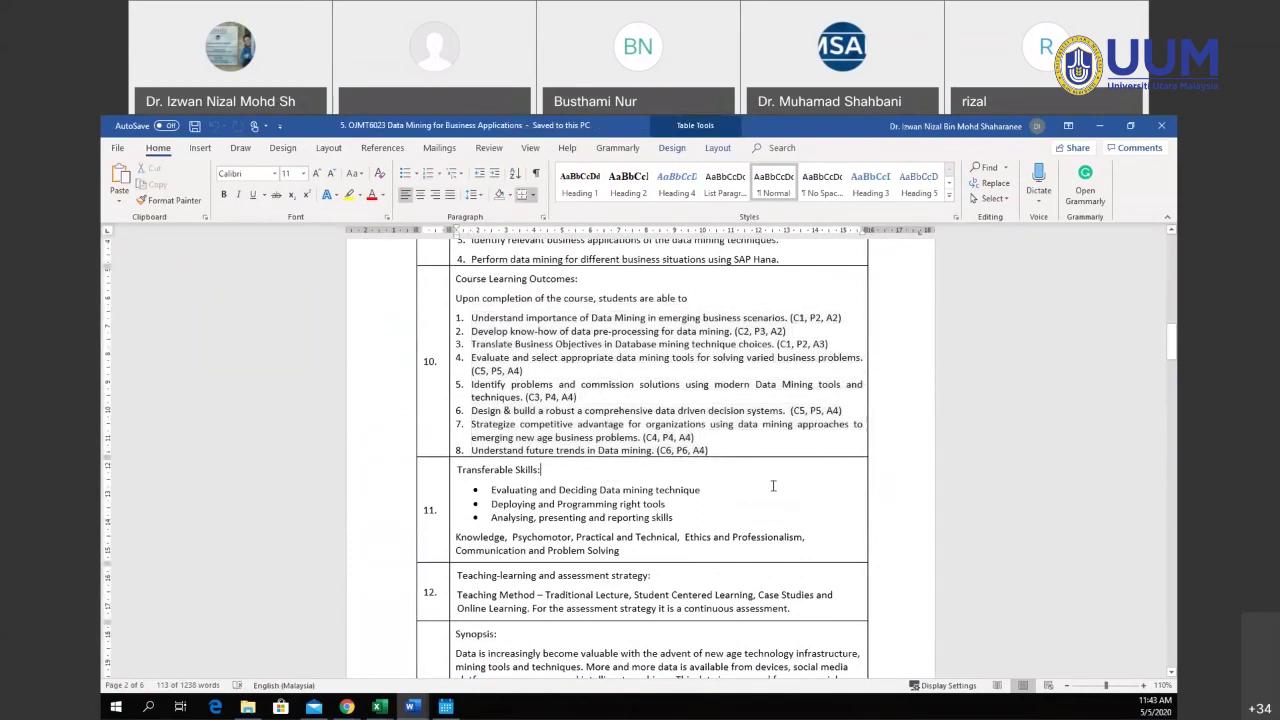
# - Highlight the eight course learning outcomes in item 10 and enlarge the page to 130% to review their C, P and A levels
pyautogui.scroll(1, 771, 503)
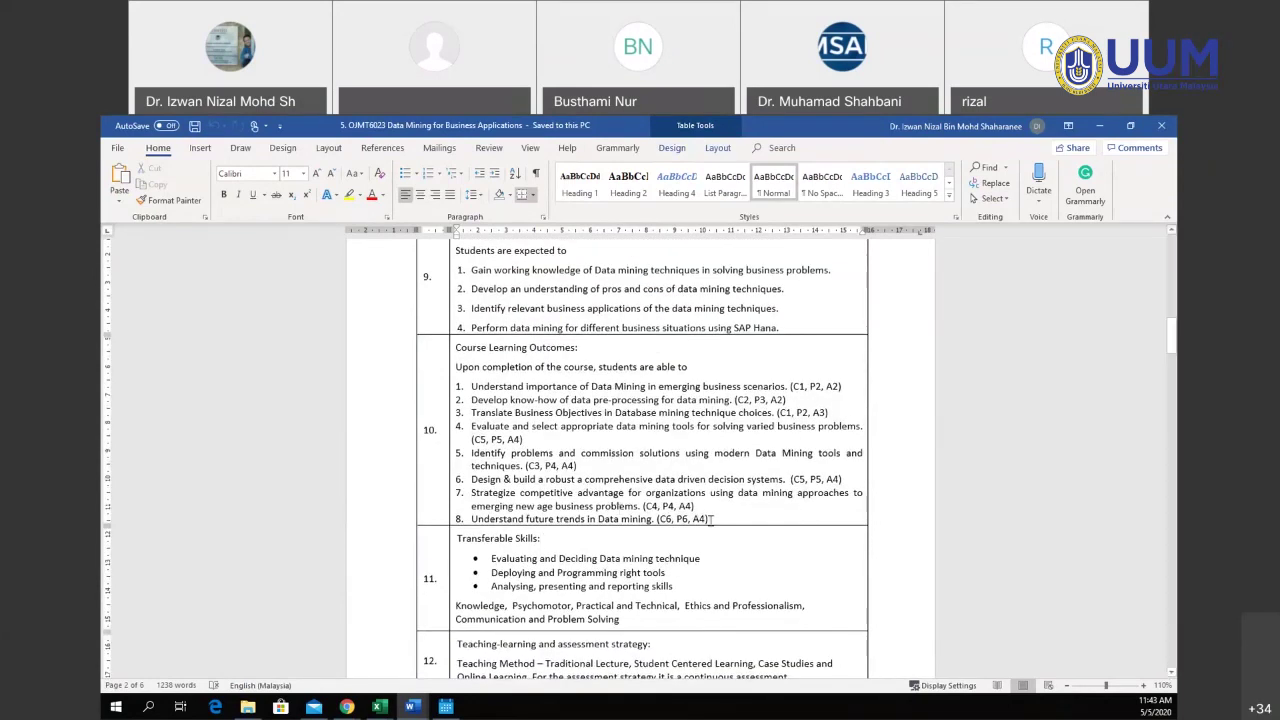
pyautogui.moveTo(713, 518); pyautogui.dragTo(570, 440)
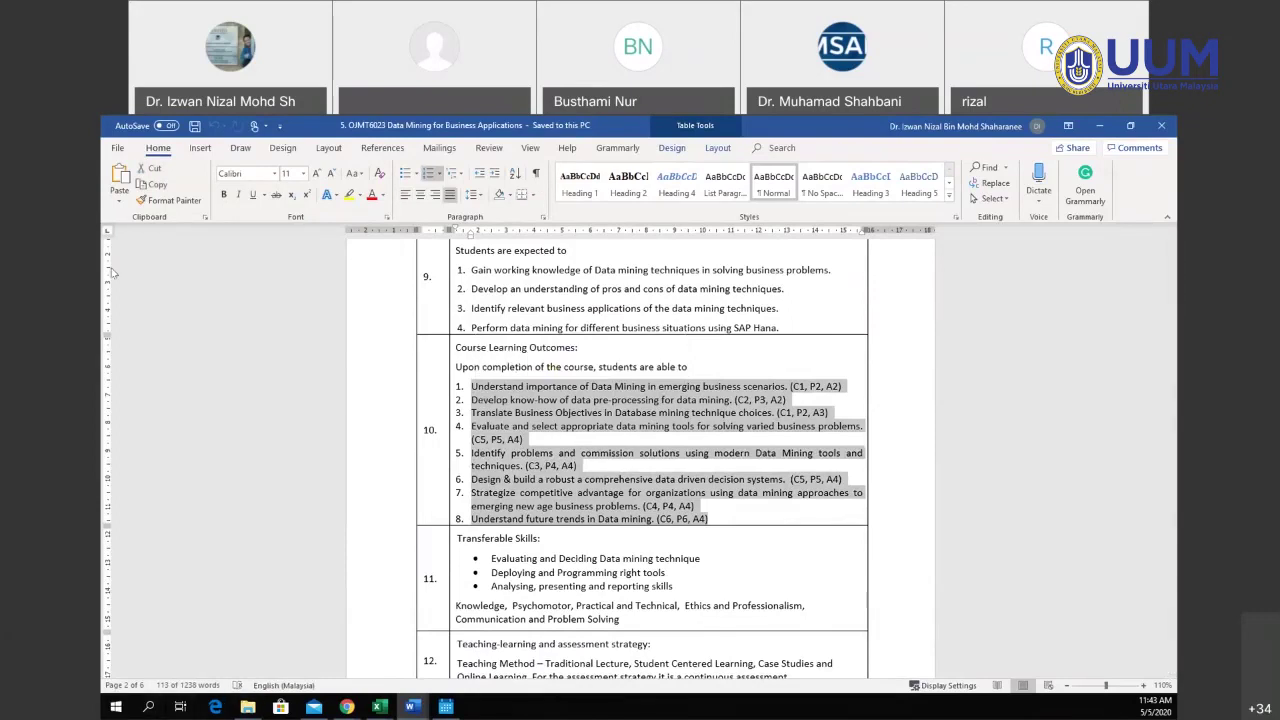
pyautogui.click(688, 512)
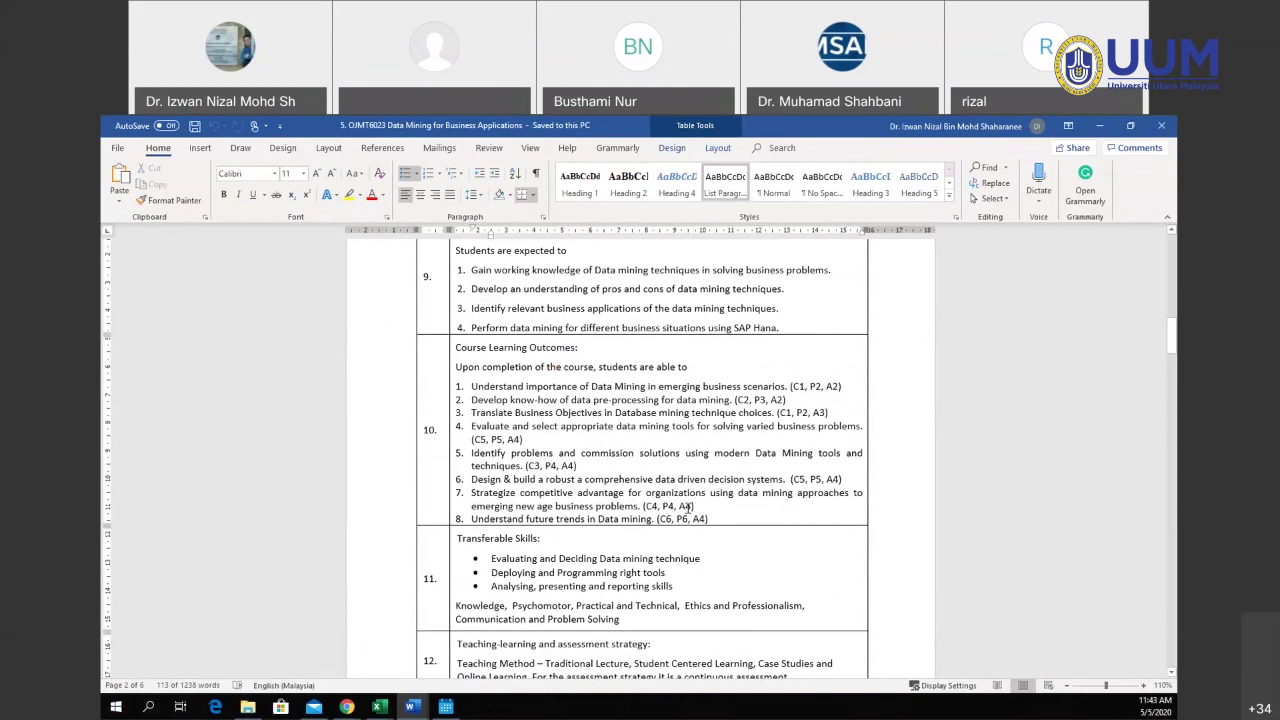
pyautogui.scroll(1, 690, 515)
pyautogui.scroll(1, 691, 521)
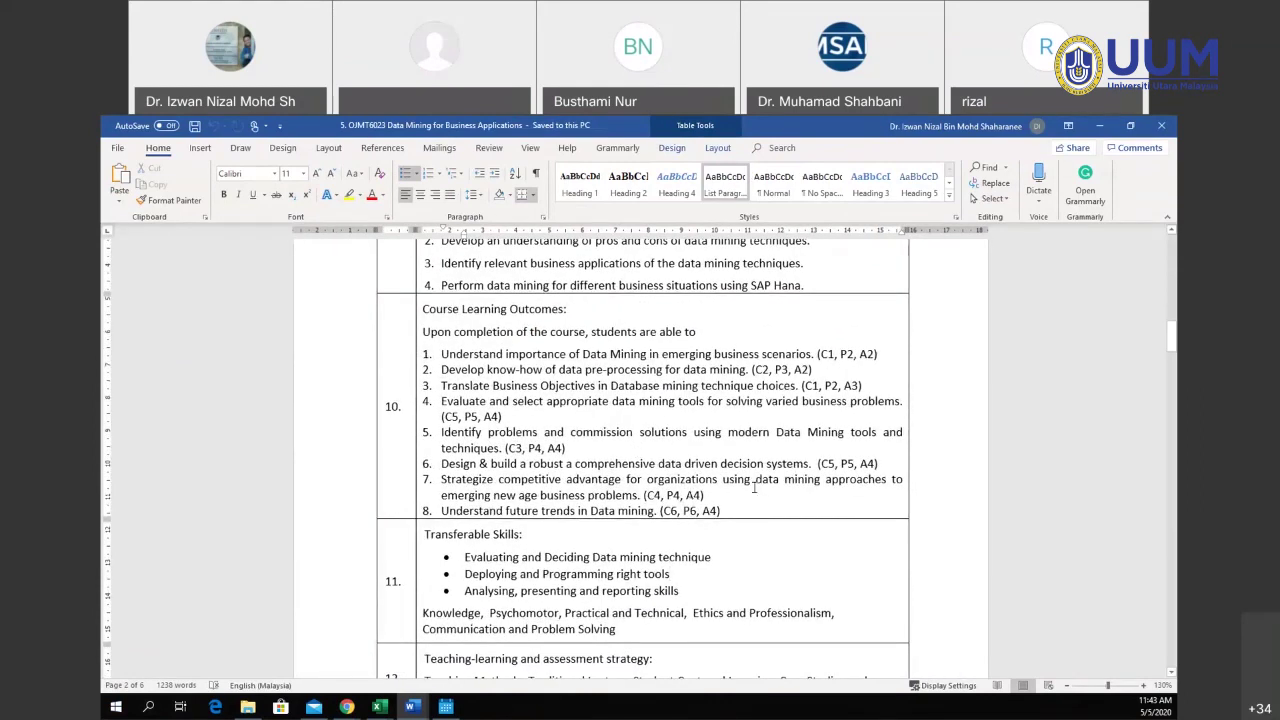
pyautogui.scroll(2, 757, 491)
pyautogui.scroll(-3, 757, 491)
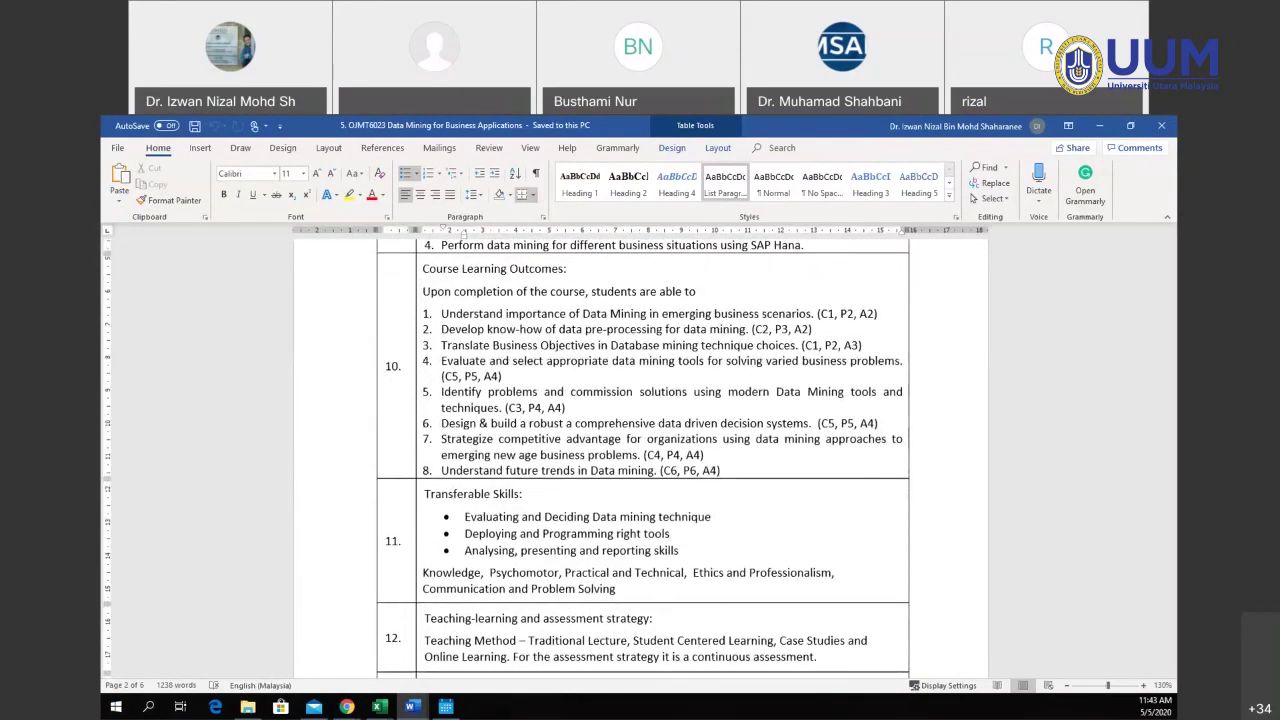
# - Examine the course objectives, learning outcomes, transferable skills and teaching-learning strategy in items 9 to 12 of the course information table
pyautogui.click(670, 533)
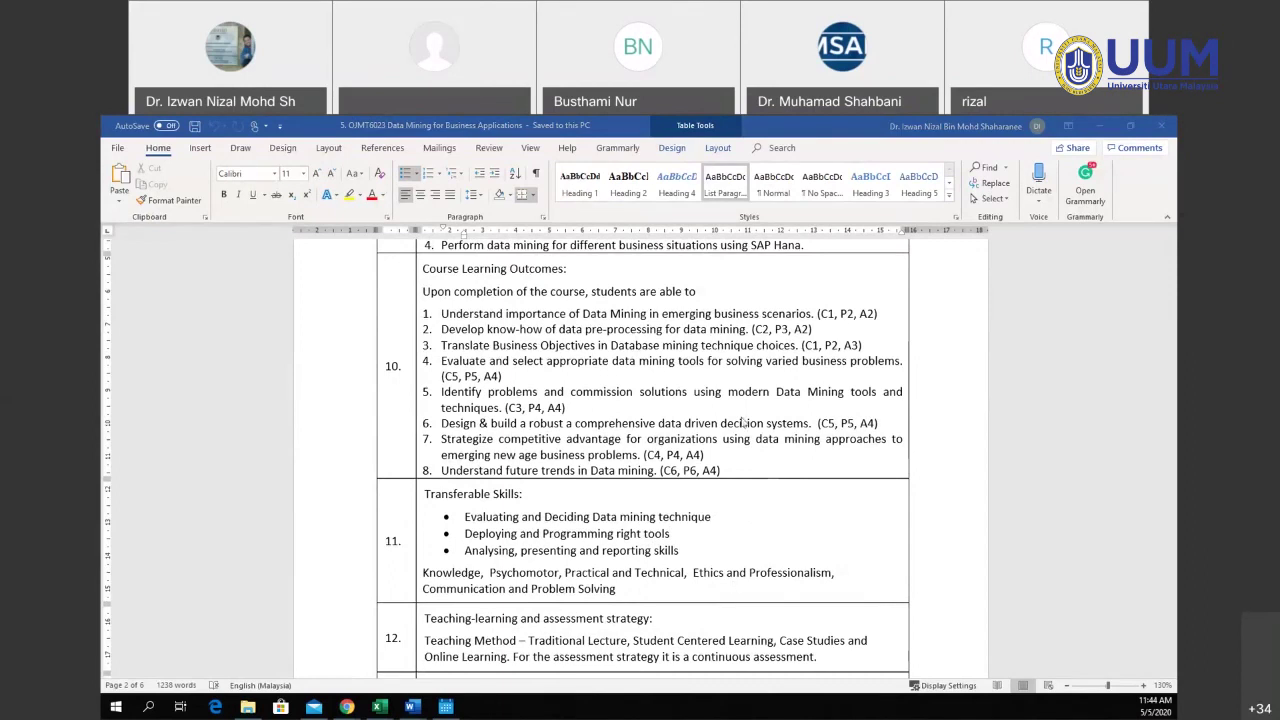
pyautogui.scroll(2, 742, 423)
pyautogui.scroll(1, 753, 412)
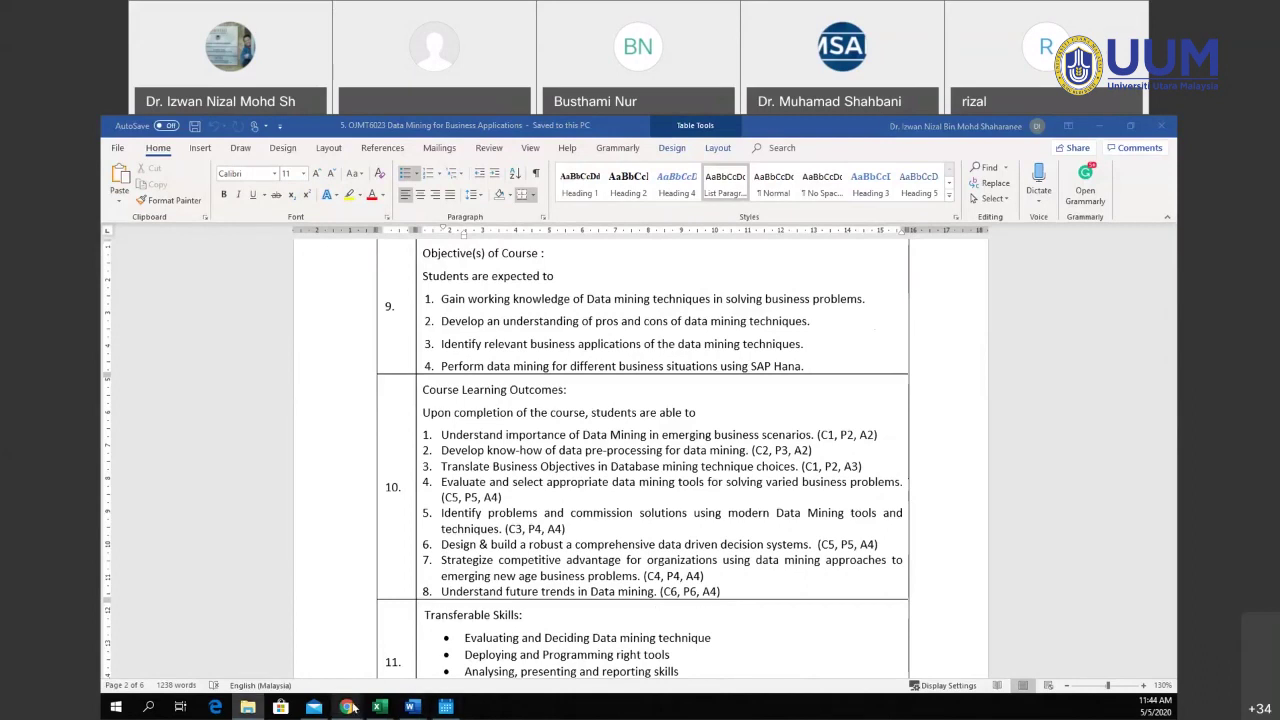
pyautogui.moveTo(346, 706)
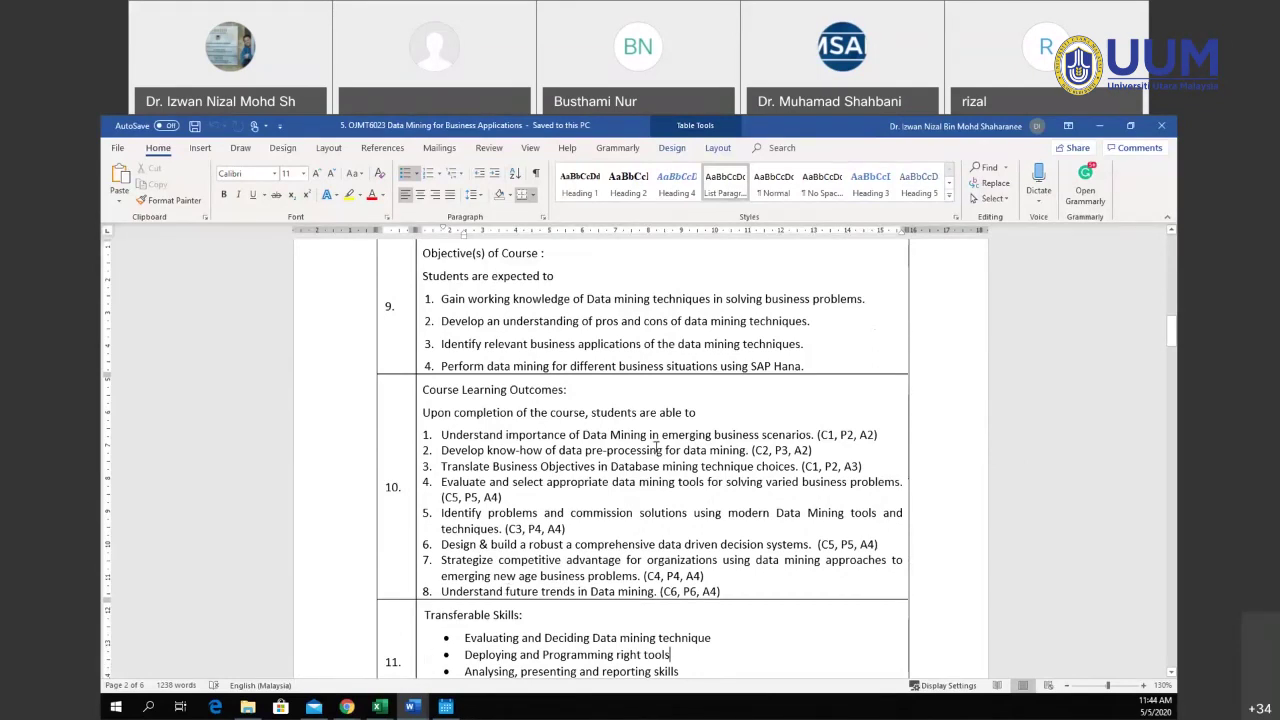
pyautogui.scroll(-2, 668, 450)
pyautogui.scroll(-5, 670, 452)
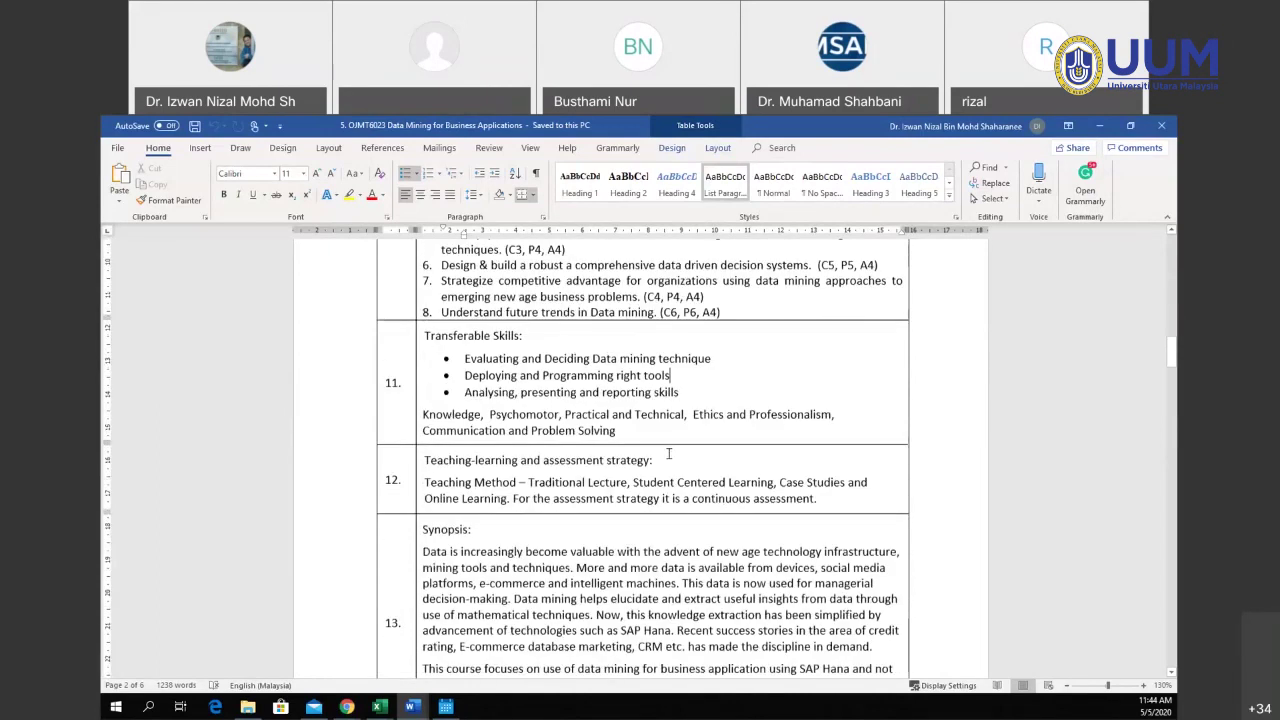
pyautogui.scroll(7, 688, 460)
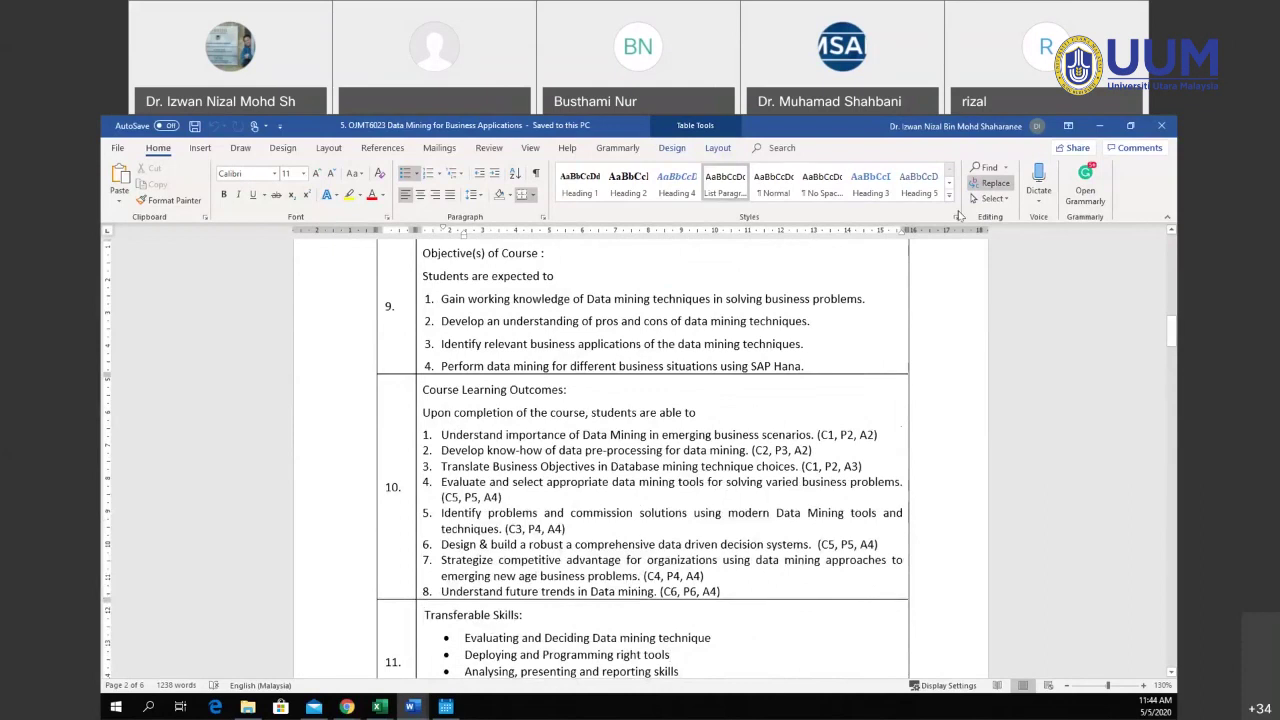
# - Switch to Chrome and open the Login As User page in the OBE system
pyautogui.click(1100, 127)
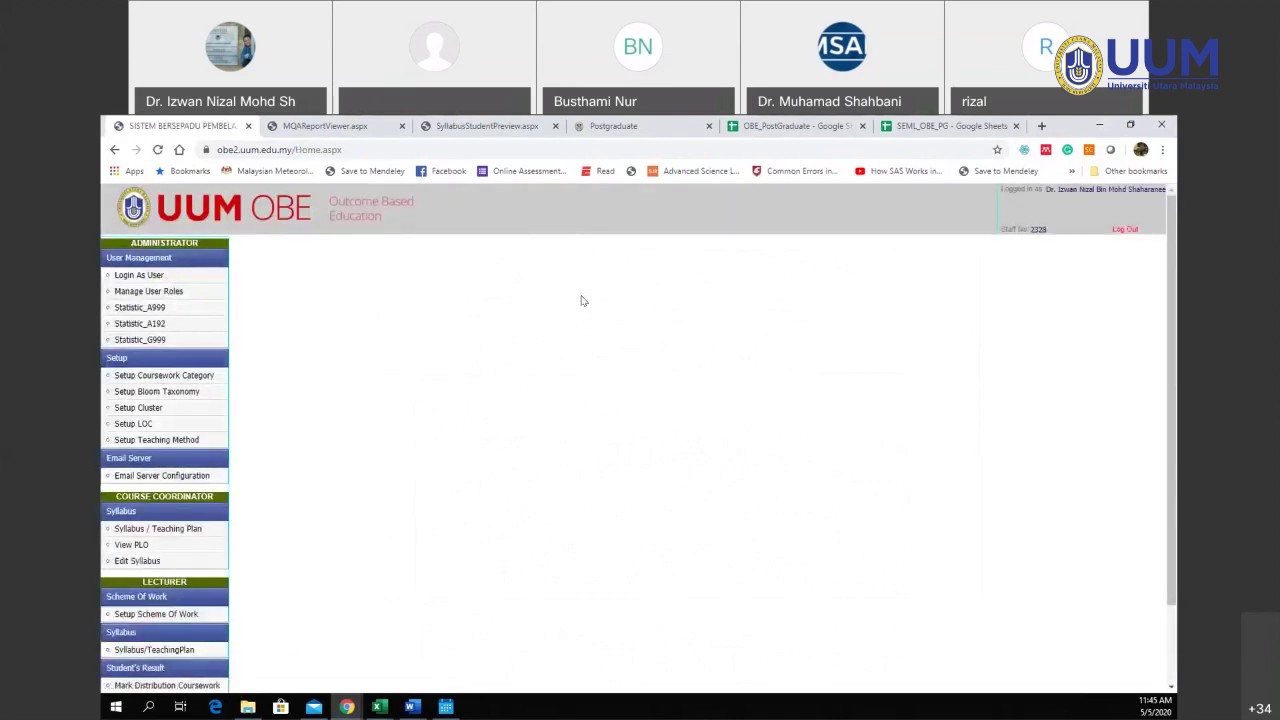
pyautogui.click(156, 274)
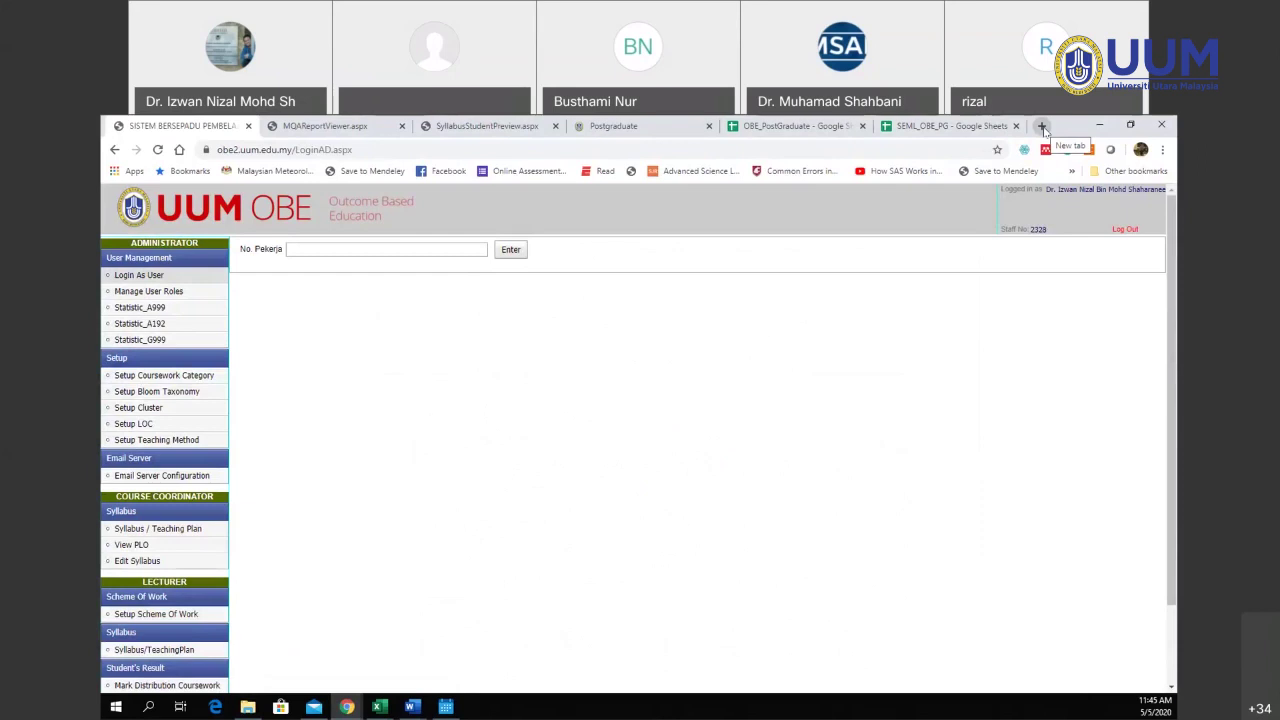
# - Search the web for googleplay in a new browser tab and open the Google Play Store
pyautogui.click(1042, 126)
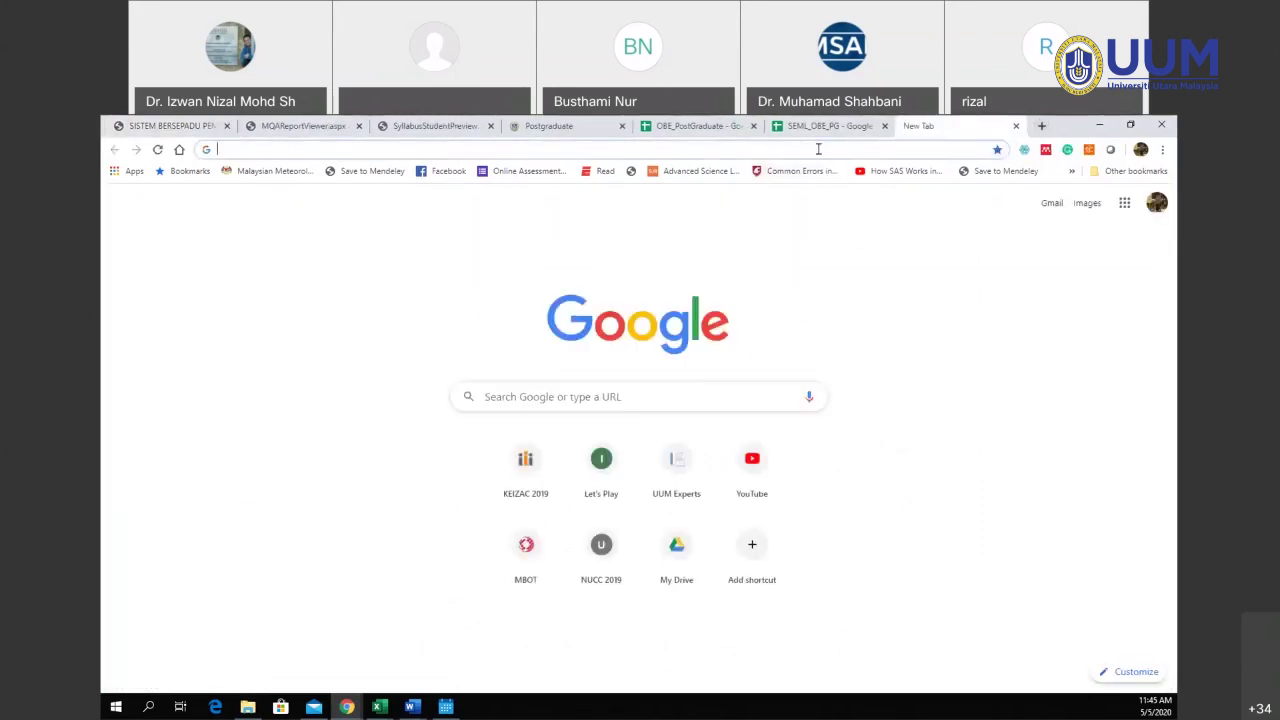
pyautogui.write('utlc')
pyautogui.press('BackSpace')
pyautogui.press('BackSpace')
pyautogui.press('BackSpace')
pyautogui.press('BackSpace')
pyautogui.press('BackSpace')
pyautogui.write('google')
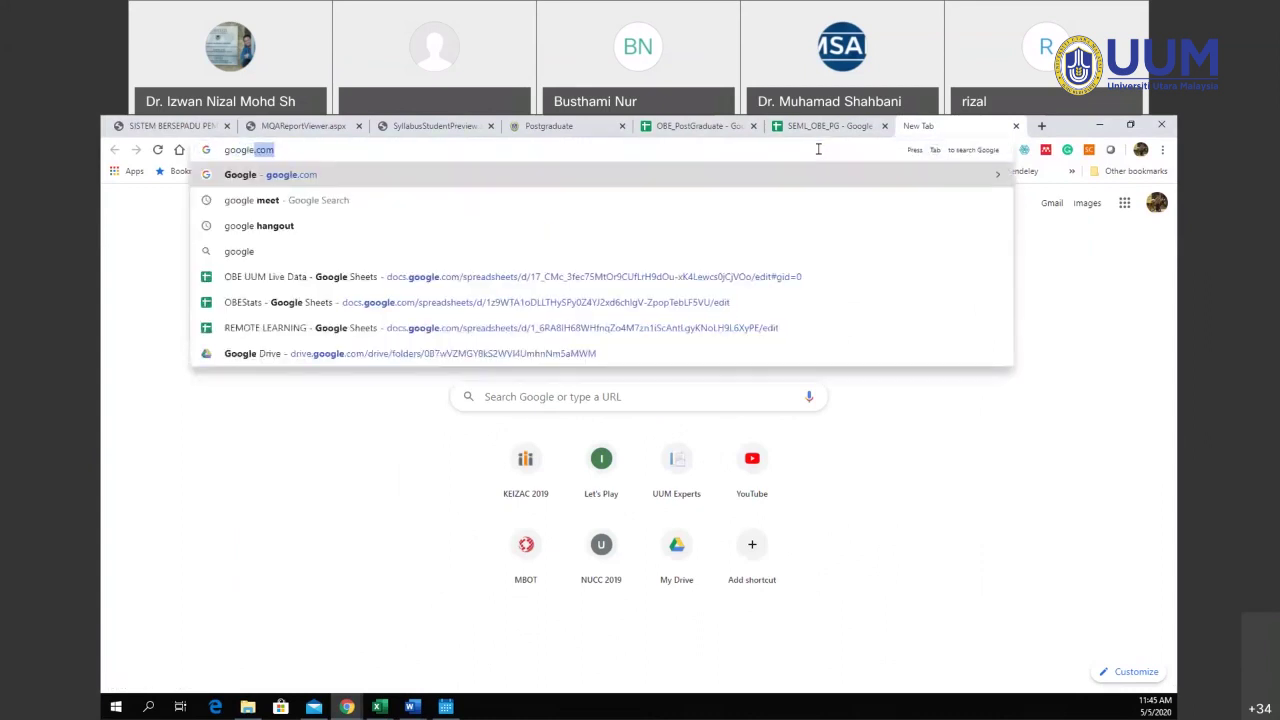
pyautogui.write('play')
pyautogui.press('Return')
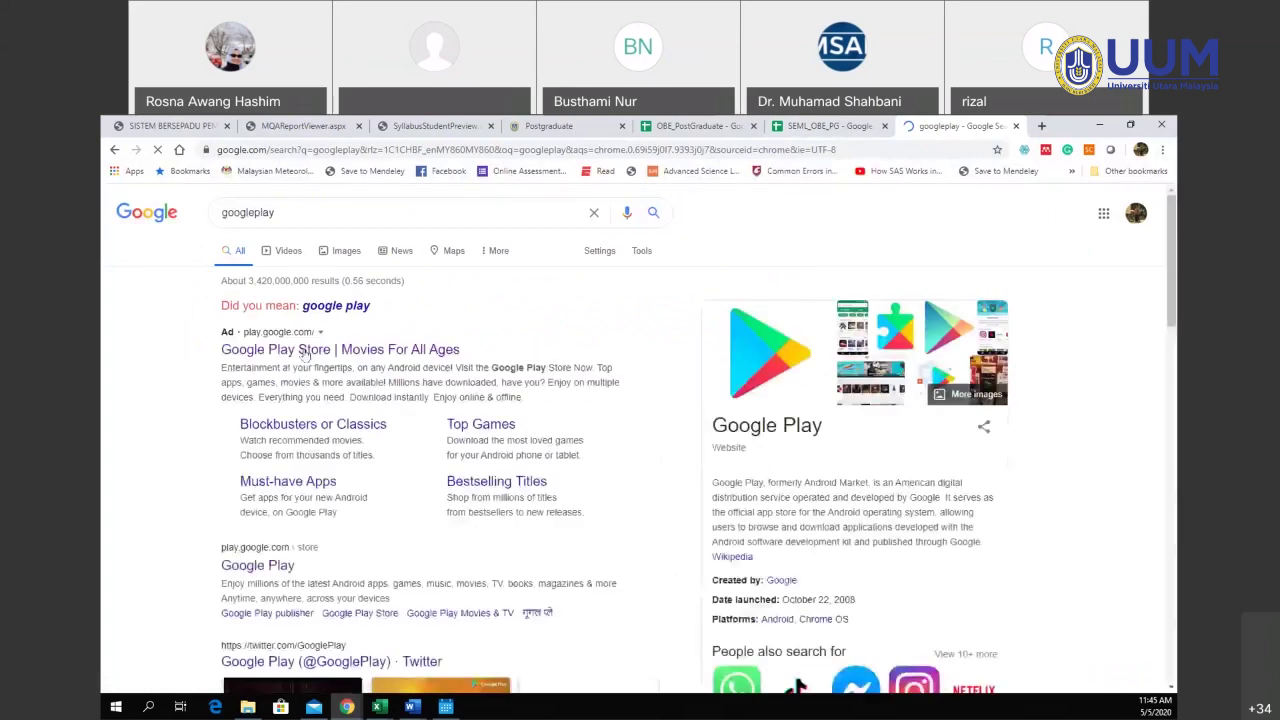
pyautogui.click(425, 266)
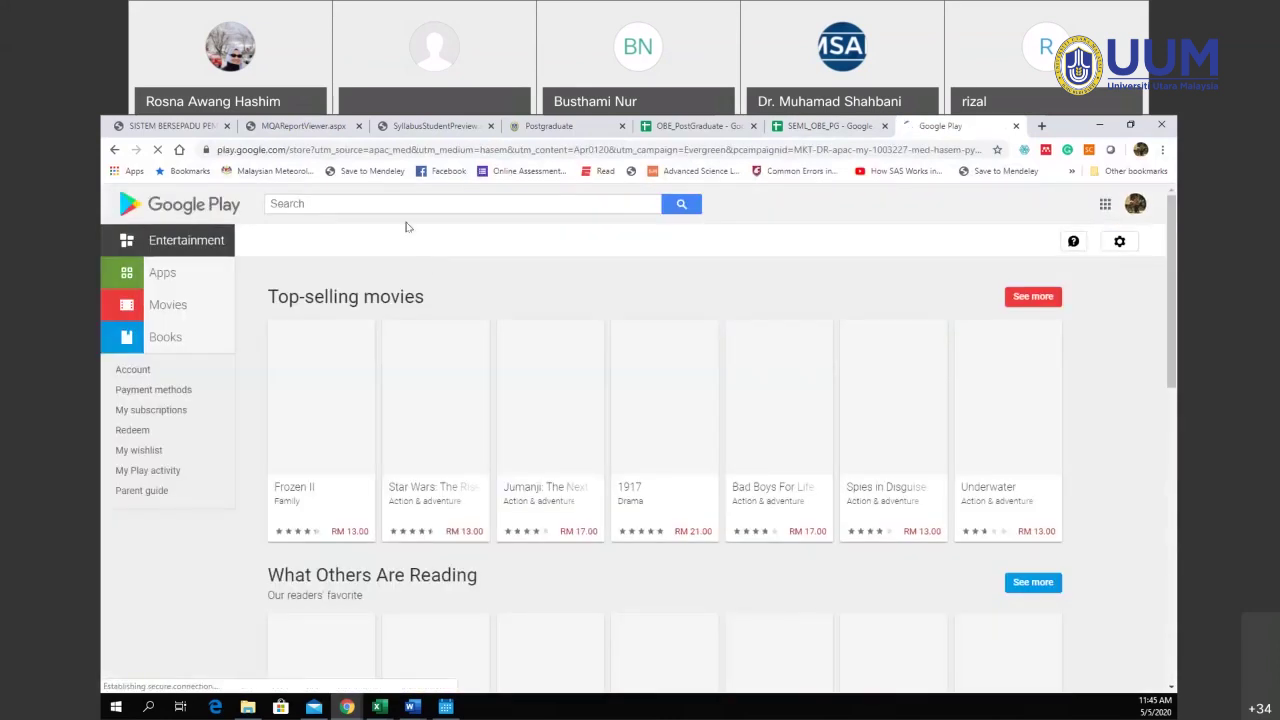
# - Search the Google Play Store for the suggested term "my educator"
pyautogui.write('myeducao')
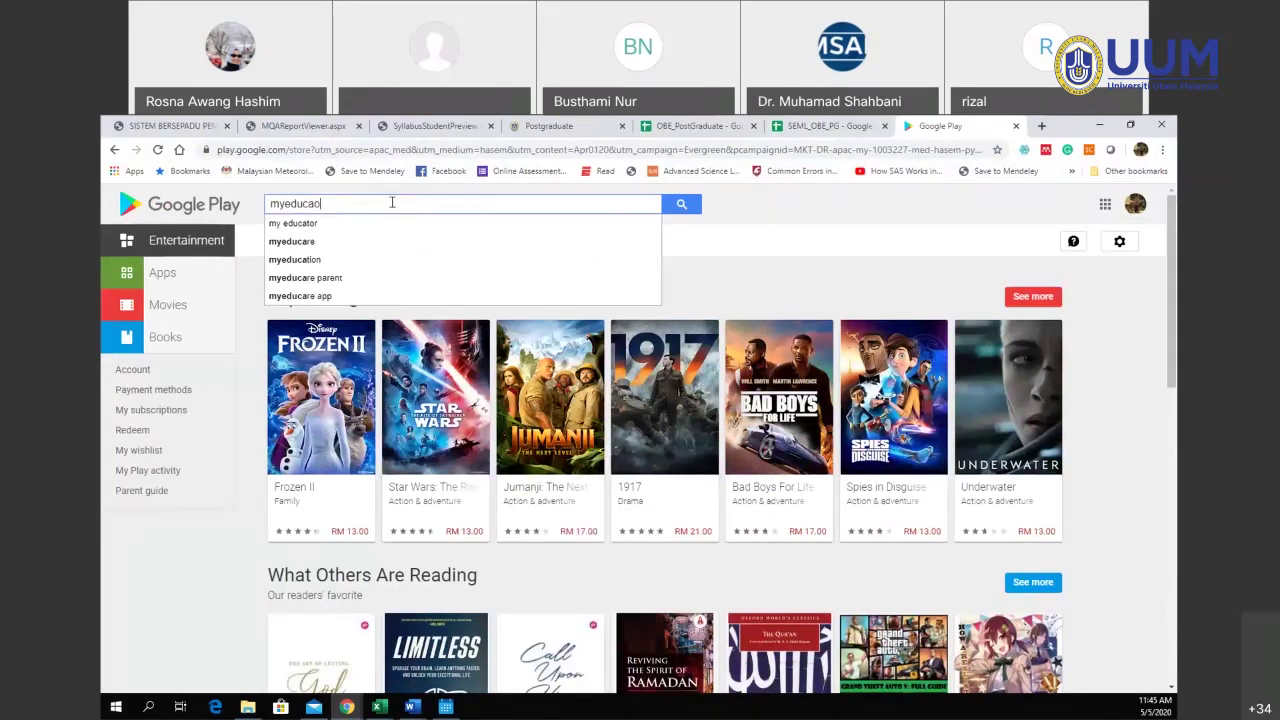
pyautogui.press('BackSpace')
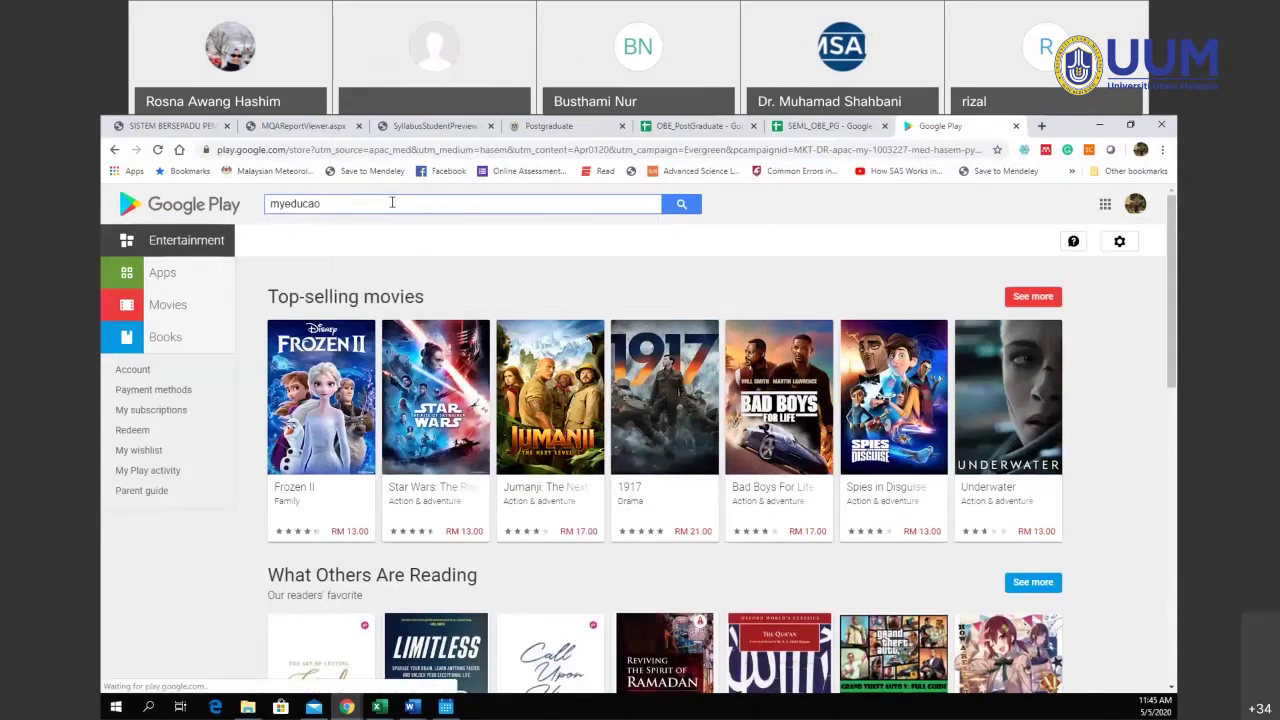
pyautogui.write('t')
pyautogui.press('Down')
pyautogui.press('Return')
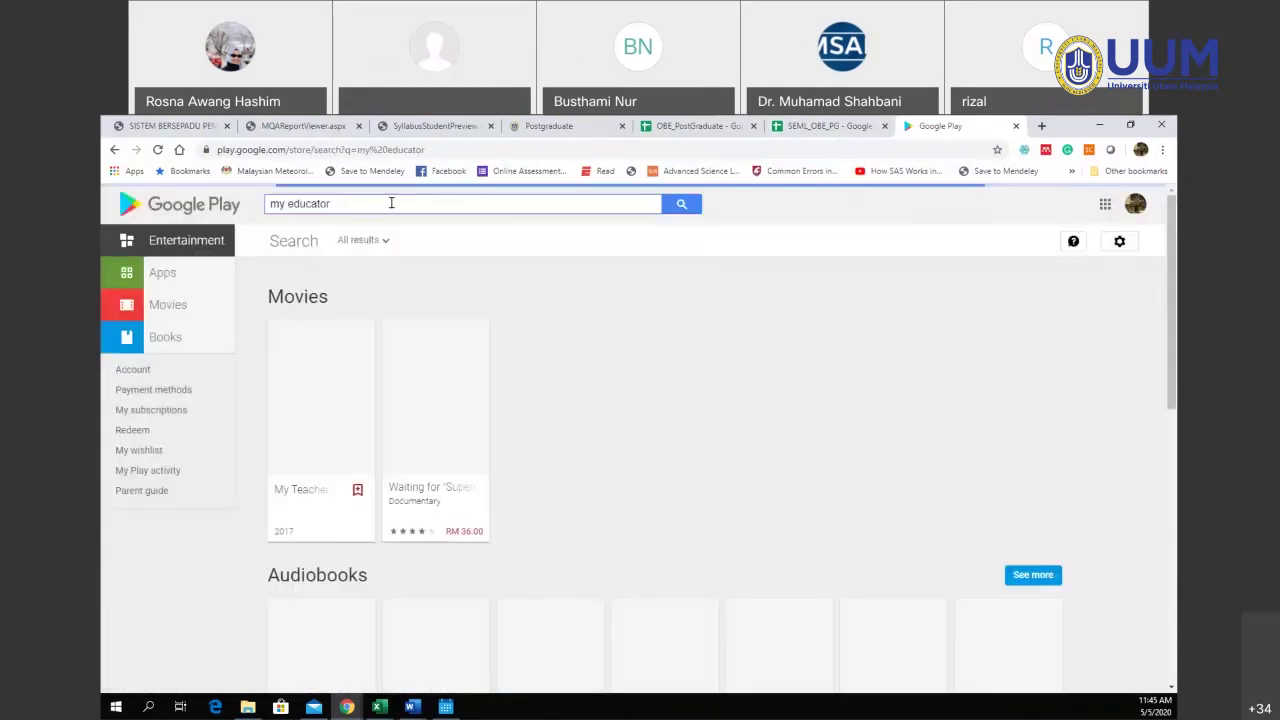
# - Search the Google Play Store for "myeducator uumit" and open the MyEducator app page
pyautogui.press('BackSpace')
pyautogui.press('BackSpace')
pyautogui.press('BackSpace')
pyautogui.press('BackSpace')
pyautogui.press('BackSpace')
pyautogui.press('BackSpace')
pyautogui.press('BackSpace')
pyautogui.press('BackSpace')
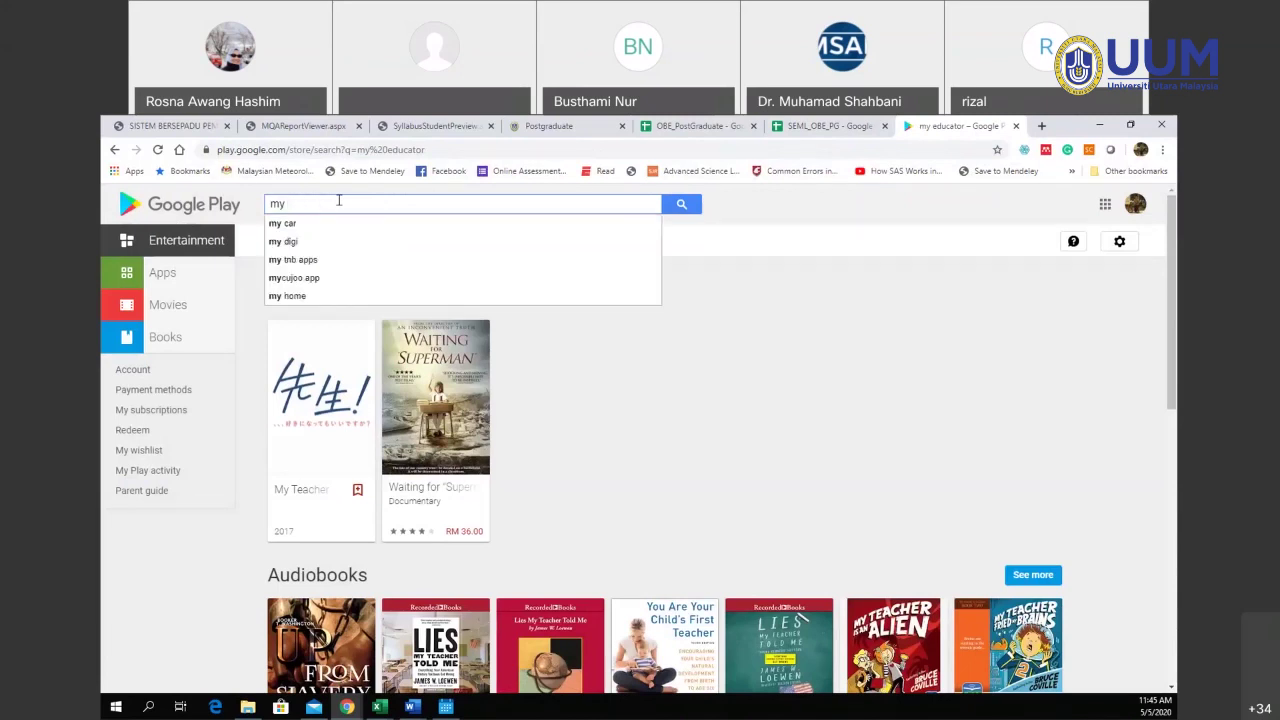
pyautogui.write('educator ')
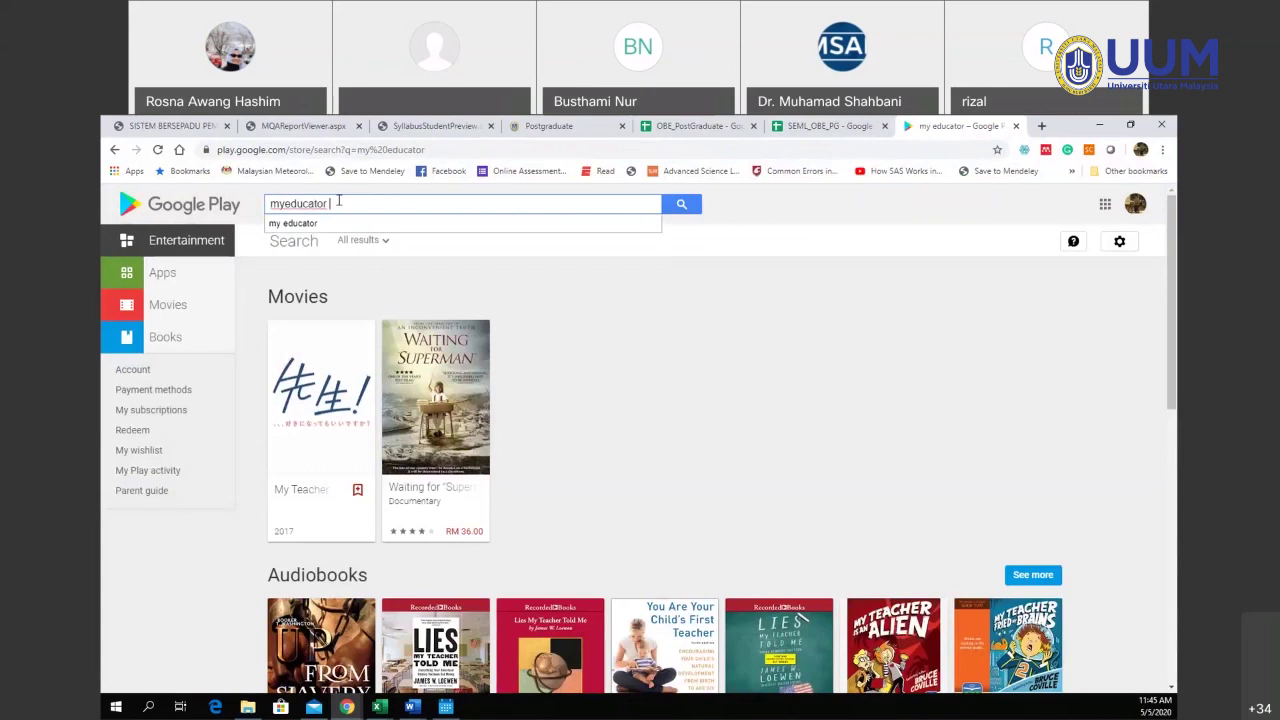
pyautogui.write('uumit')
pyautogui.press('Return')
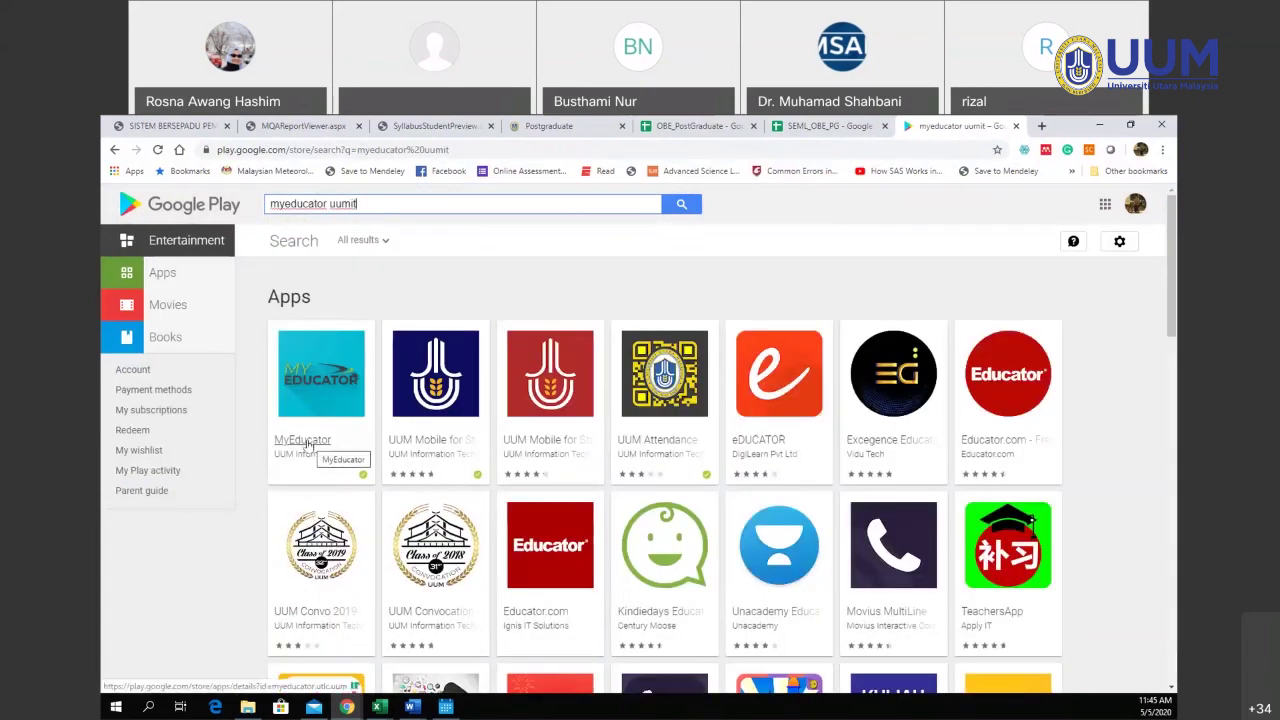
pyautogui.click(305, 390)
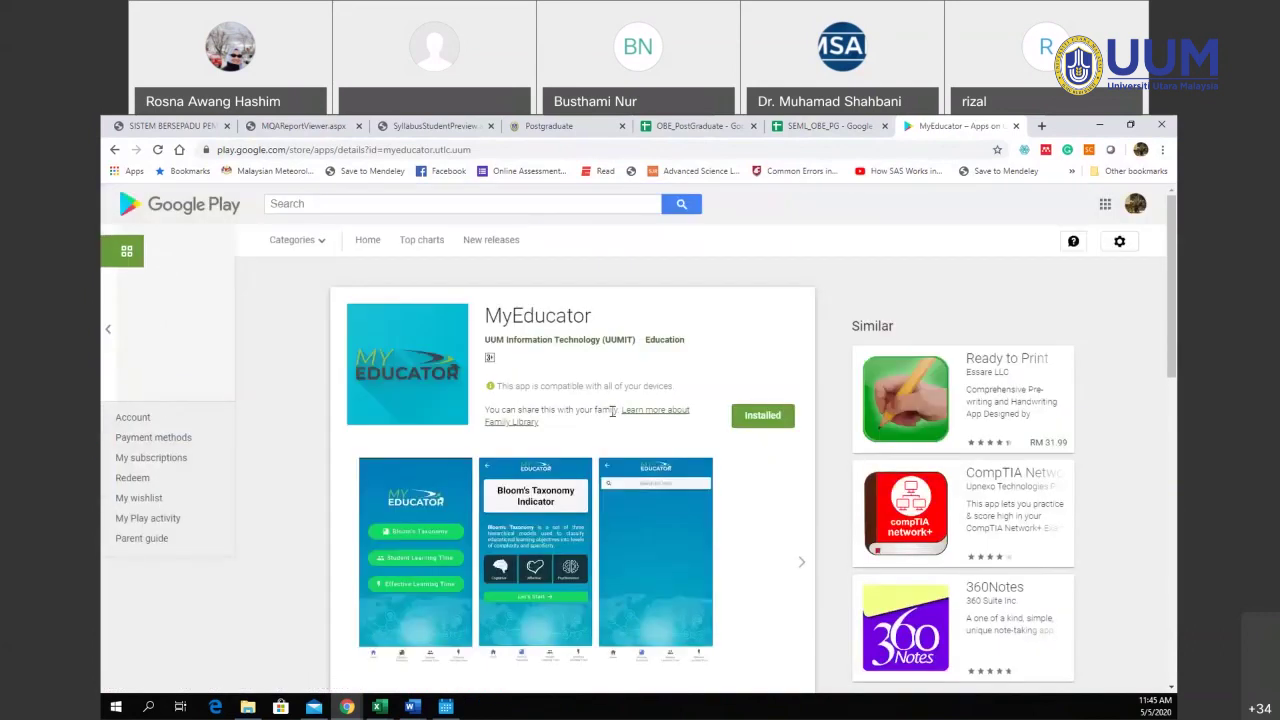
# - Examine the MyEducator app's description and enlarge its home menu screenshot, leaving the full-size view at the end
pyautogui.scroll(-2, 613, 430)
pyautogui.scroll(-1, 613, 430)
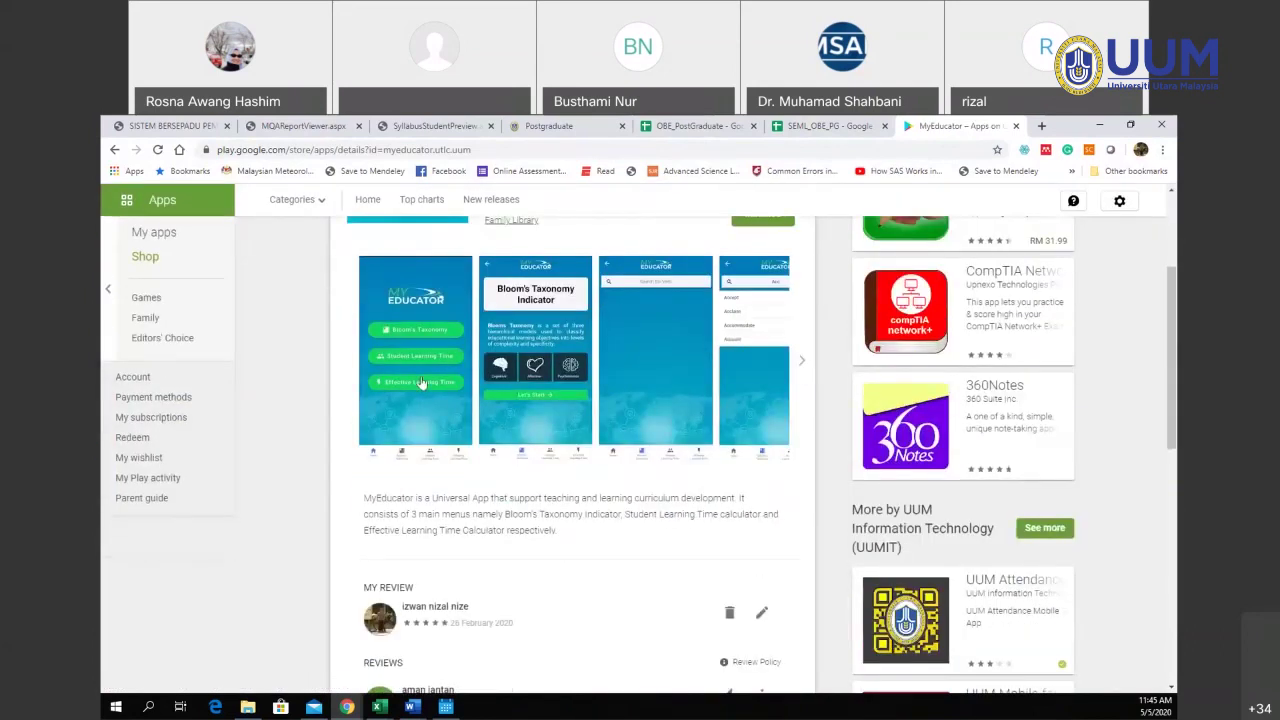
pyautogui.click(421, 383)
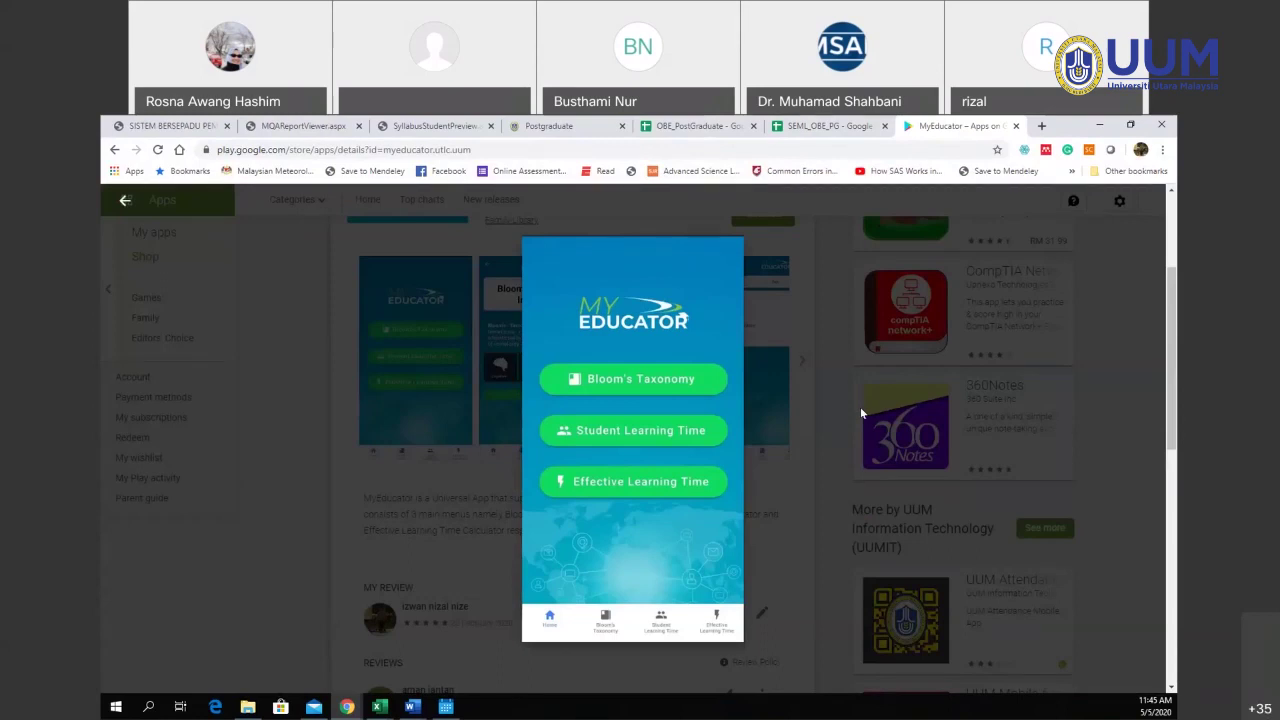
pyautogui.click(854, 385)
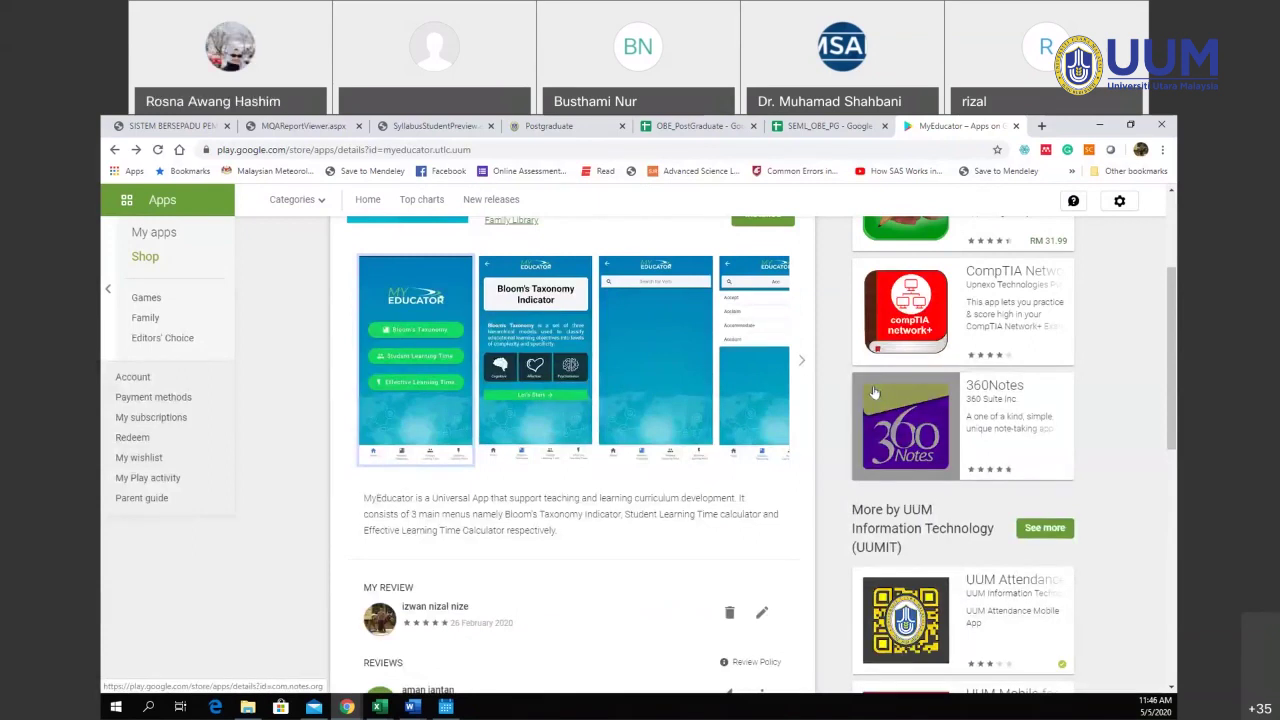
pyautogui.scroll(2, 698, 385)
pyautogui.scroll(1, 698, 385)
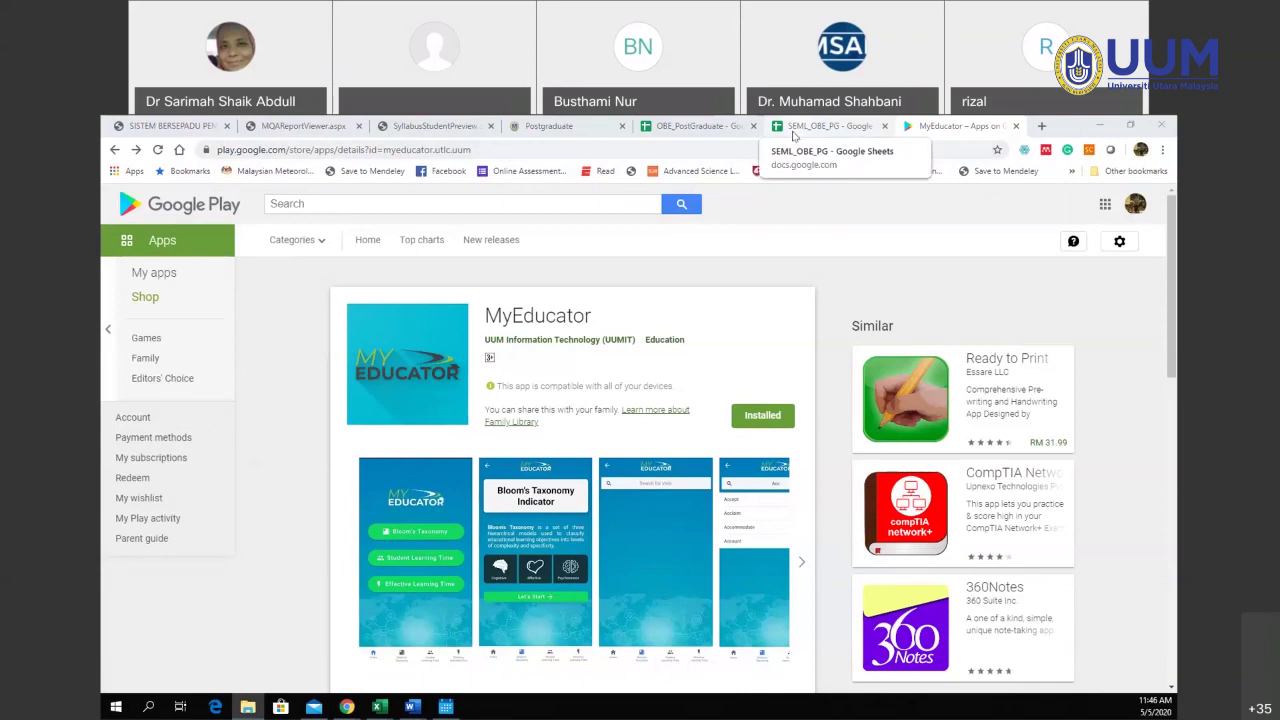
# - Return to the OBE system and log in as the course coordinator with the coordinator's staff number
pyautogui.click(186, 127)
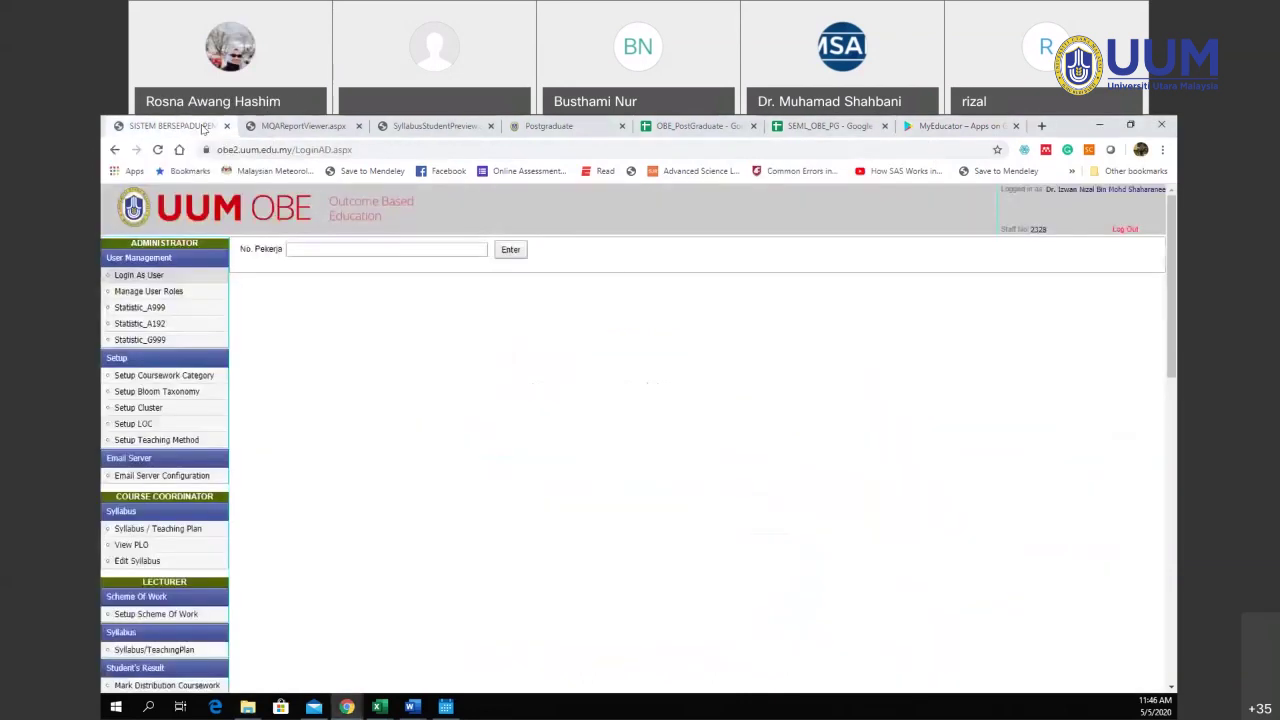
pyautogui.click(303, 249)
pyautogui.write('2303')
pyautogui.press('Return')
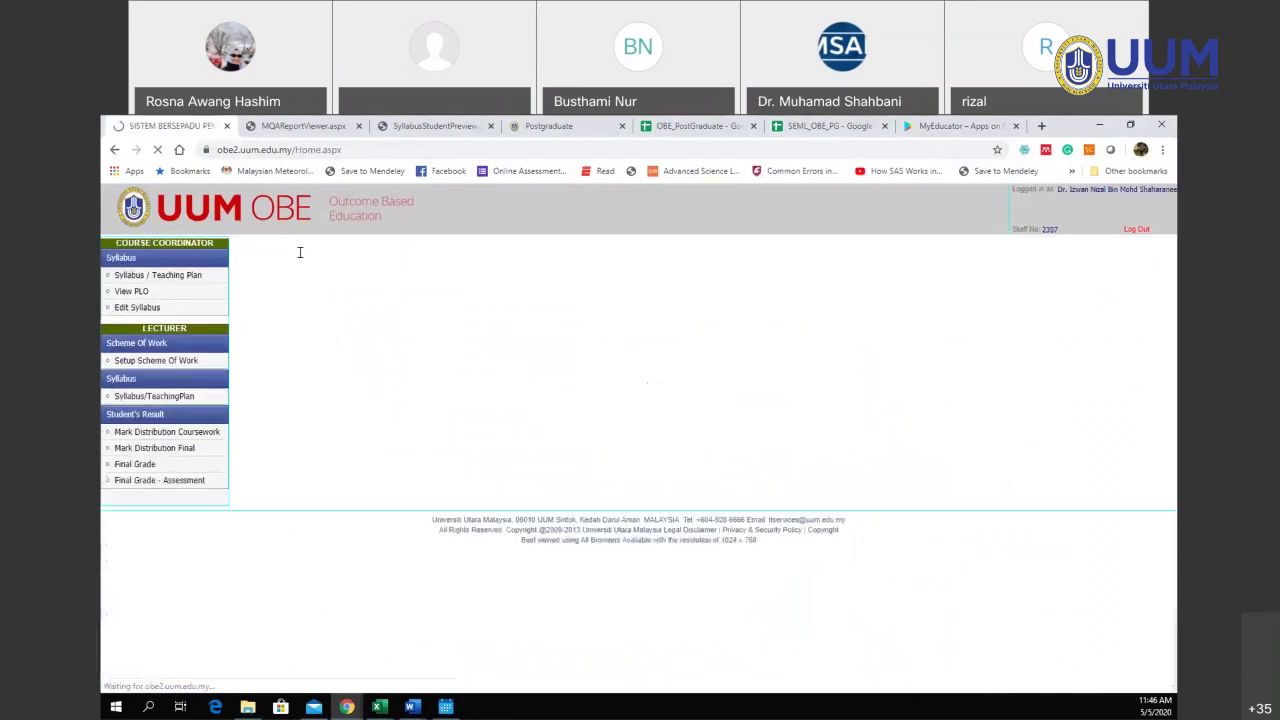
# - List the courses for semester G999 - (2019/2020 2 - Second) and open the syllabus setup of SQIT5033 Business Intelligence and Analytics for Decision Support
pyautogui.click(172, 285)
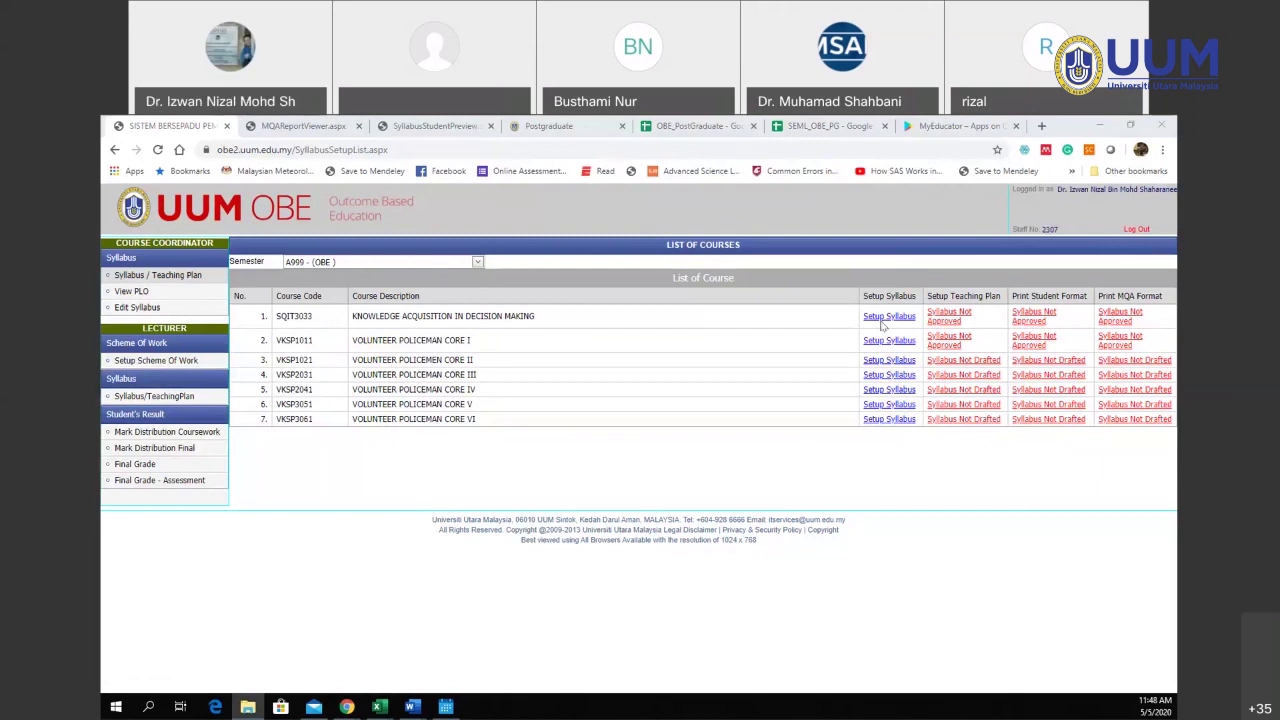
pyautogui.click(477, 262)
pyautogui.click(376, 308)
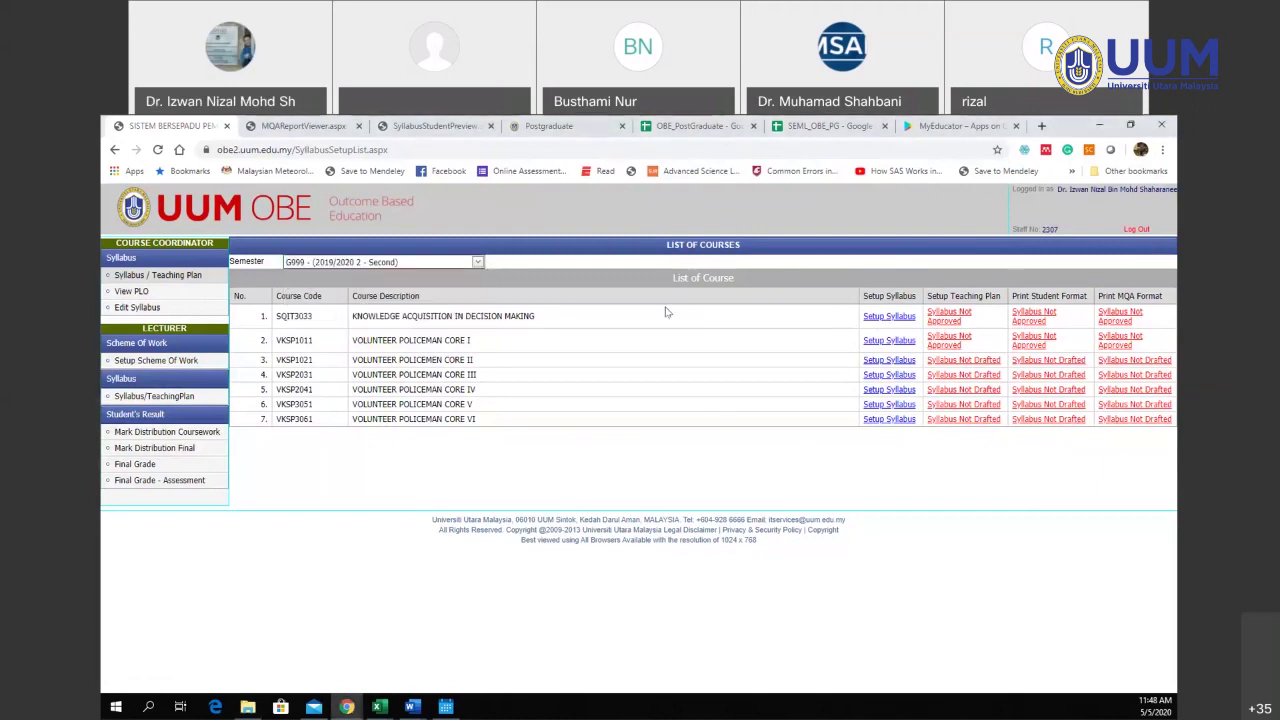
pyautogui.click(873, 317)
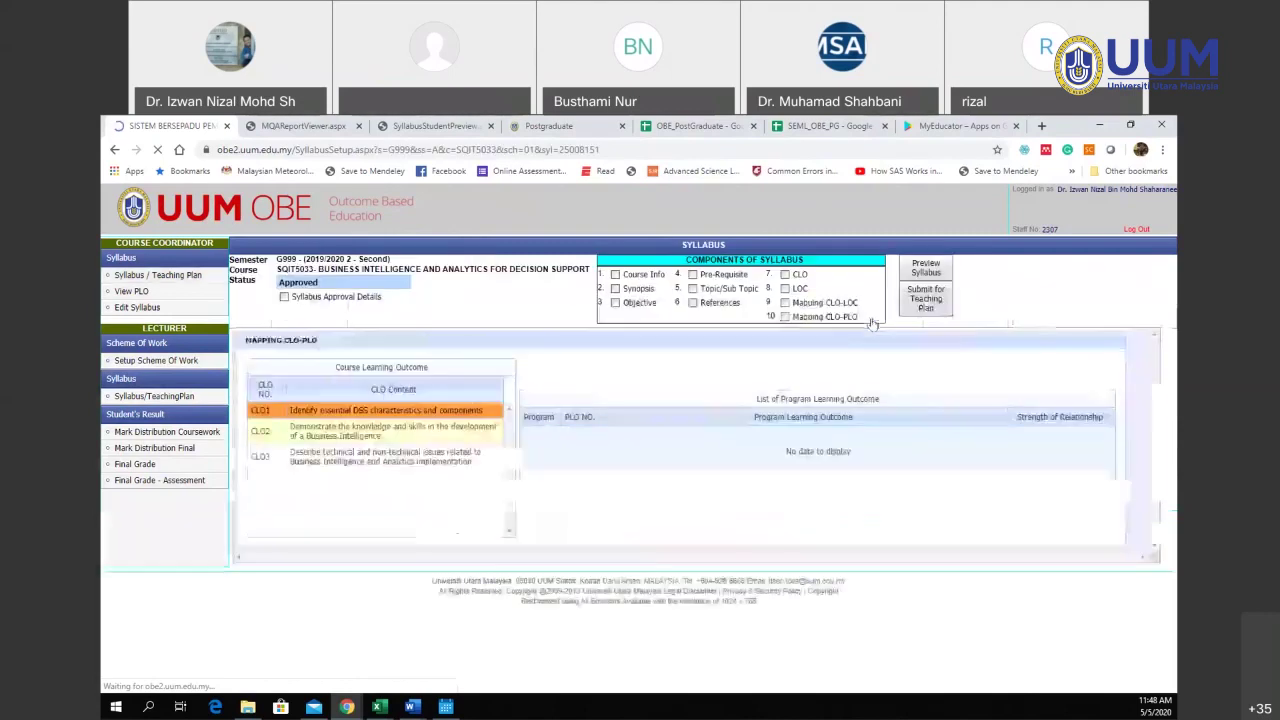
# - Display the Mapping CLO-LOC and Topic/Sub Topic components of the SQIT5033 syllabus
pyautogui.click(786, 302)
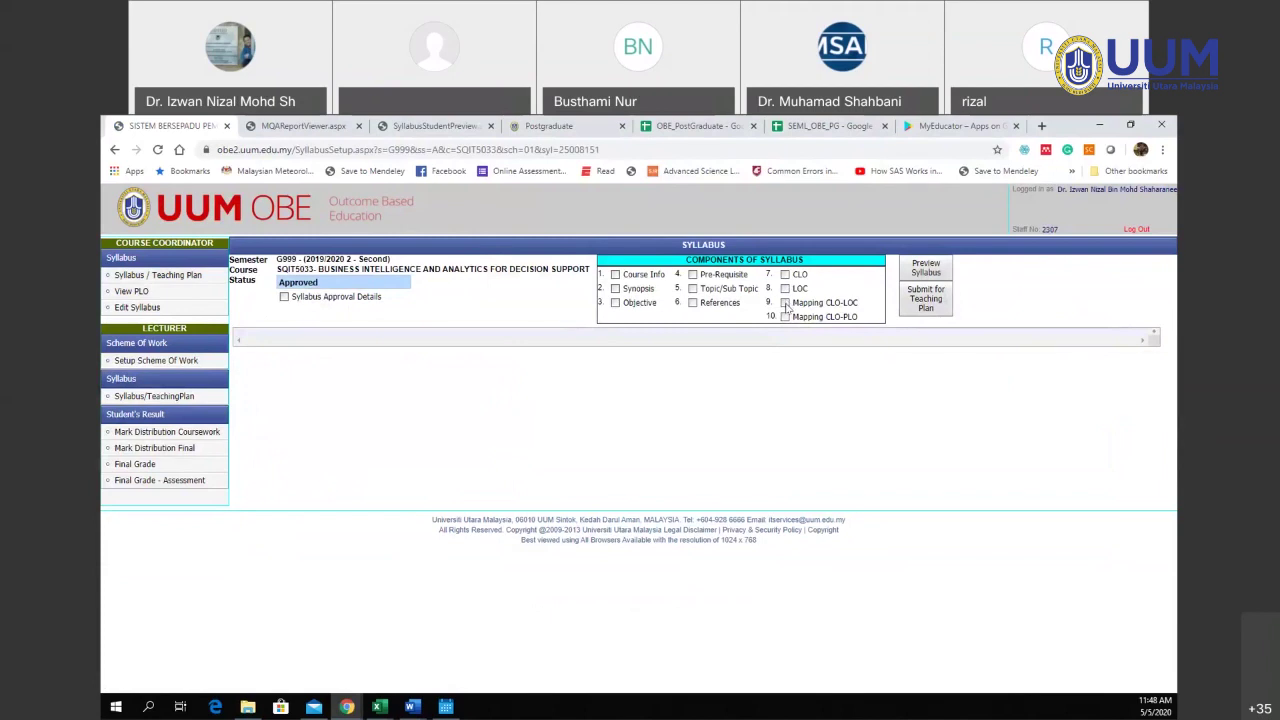
pyautogui.click(663, 425)
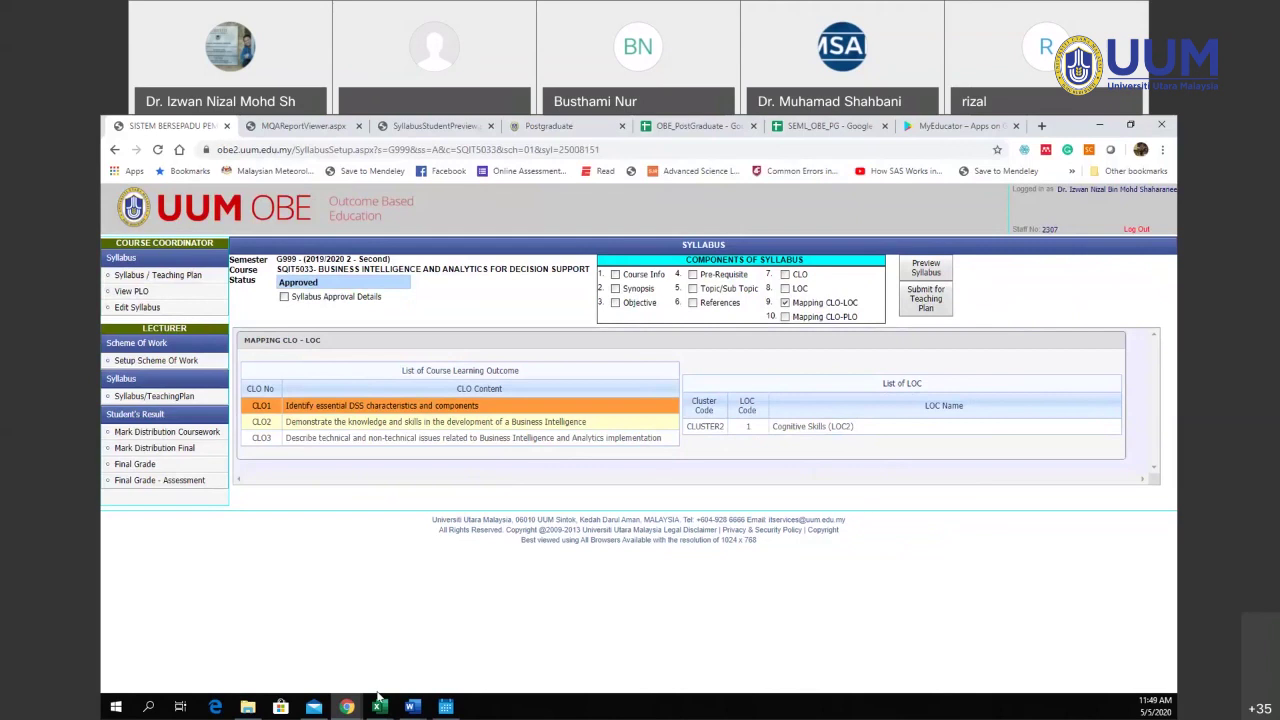
pyautogui.click(725, 292)
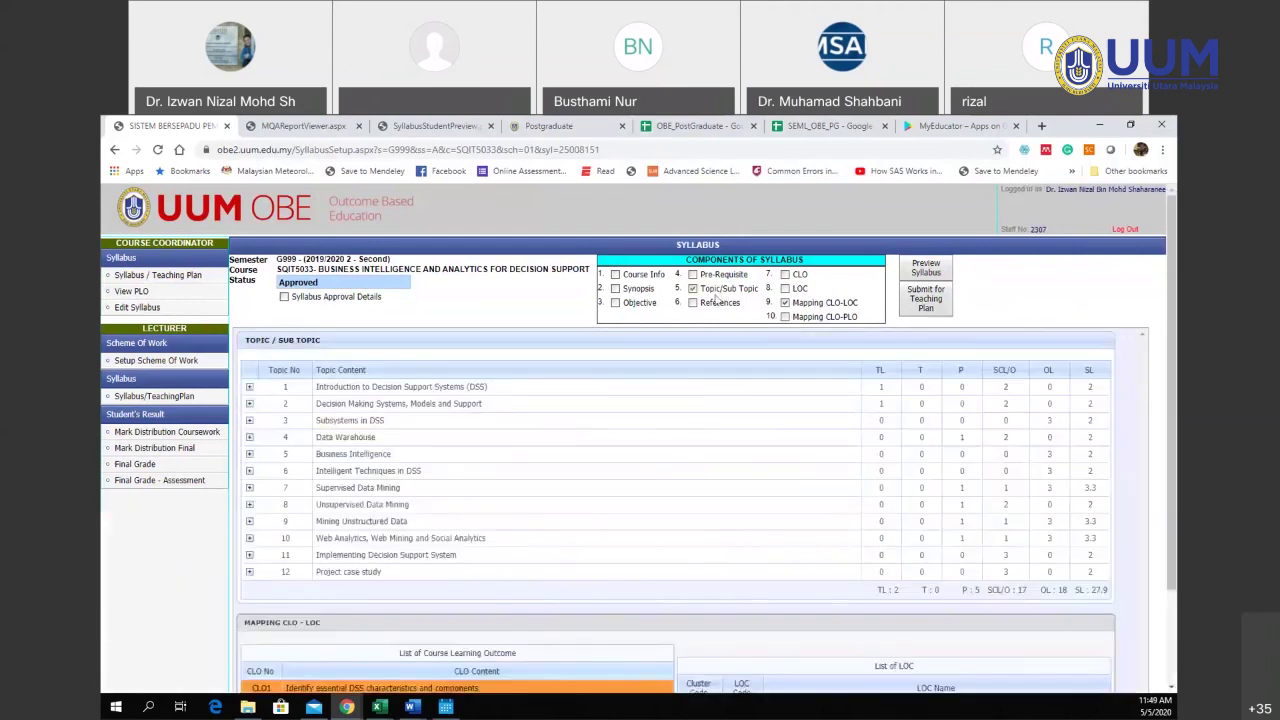
# - Review the topics and CLO-LOC mapping of the SQIT5033 syllabus, close the MyEducator store page and return to the OBE system
pyautogui.scroll(-2, 755, 403)
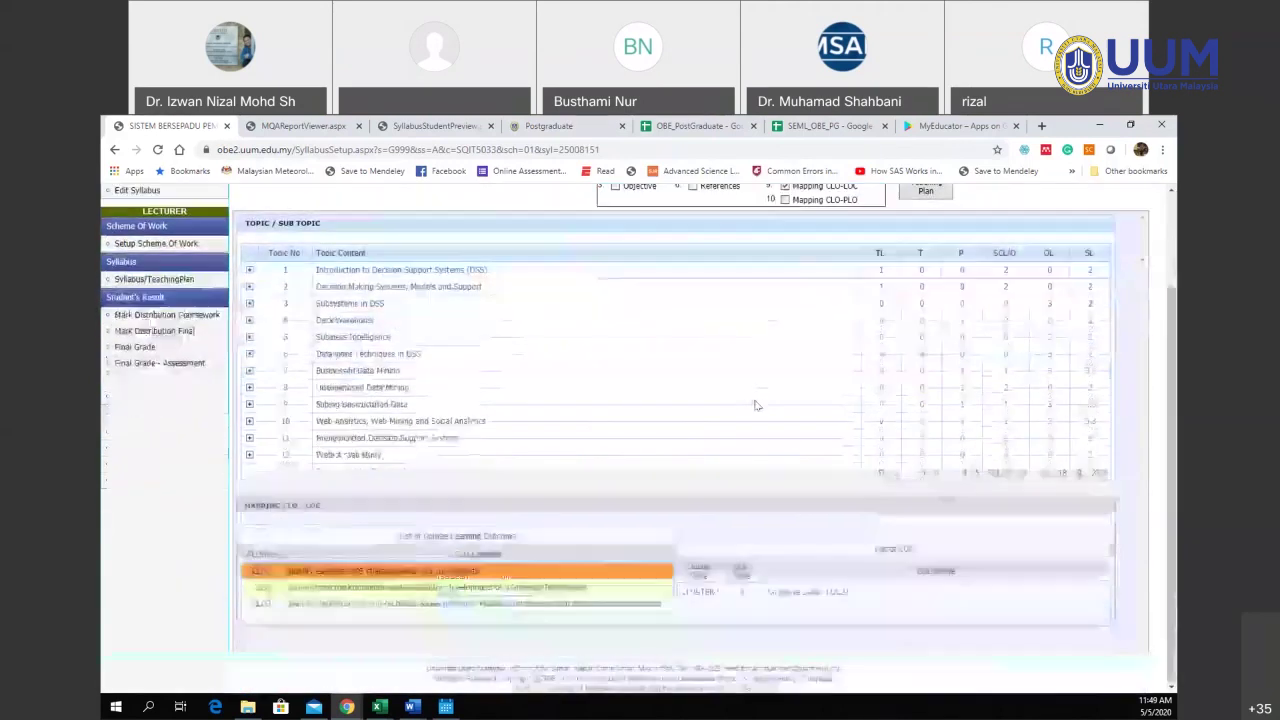
pyautogui.scroll(1, 755, 405)
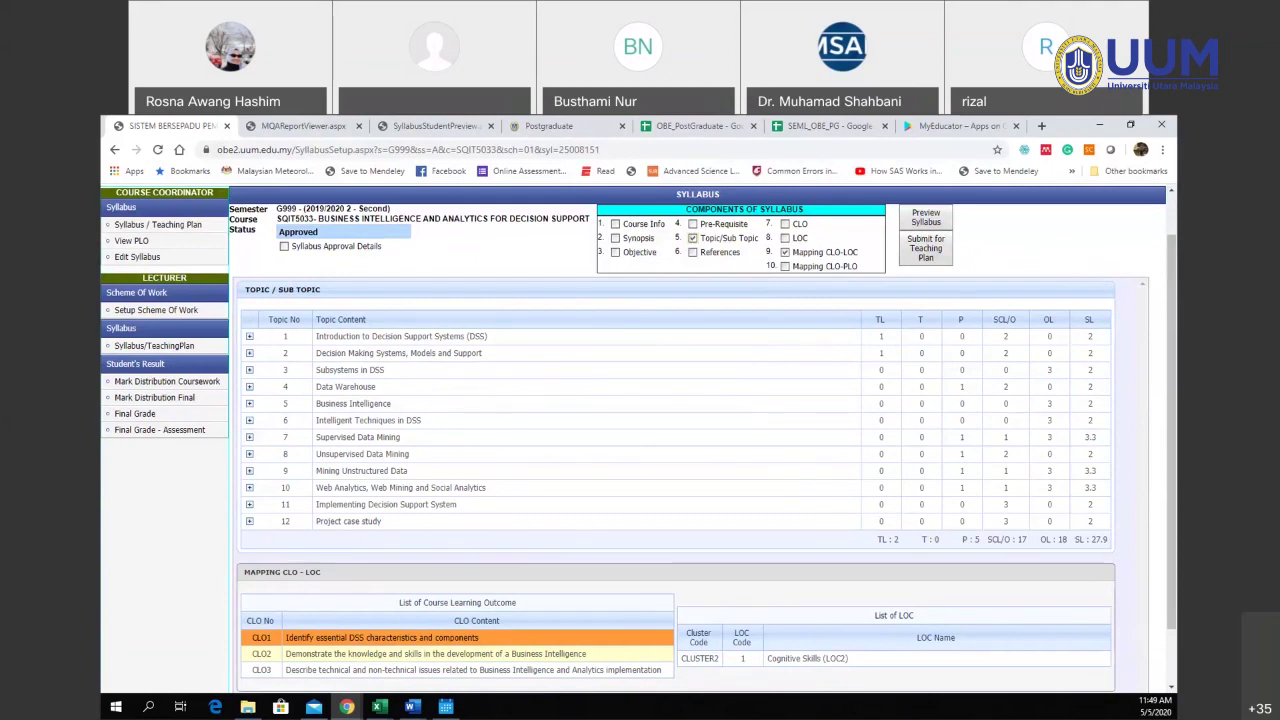
pyautogui.click(960, 127)
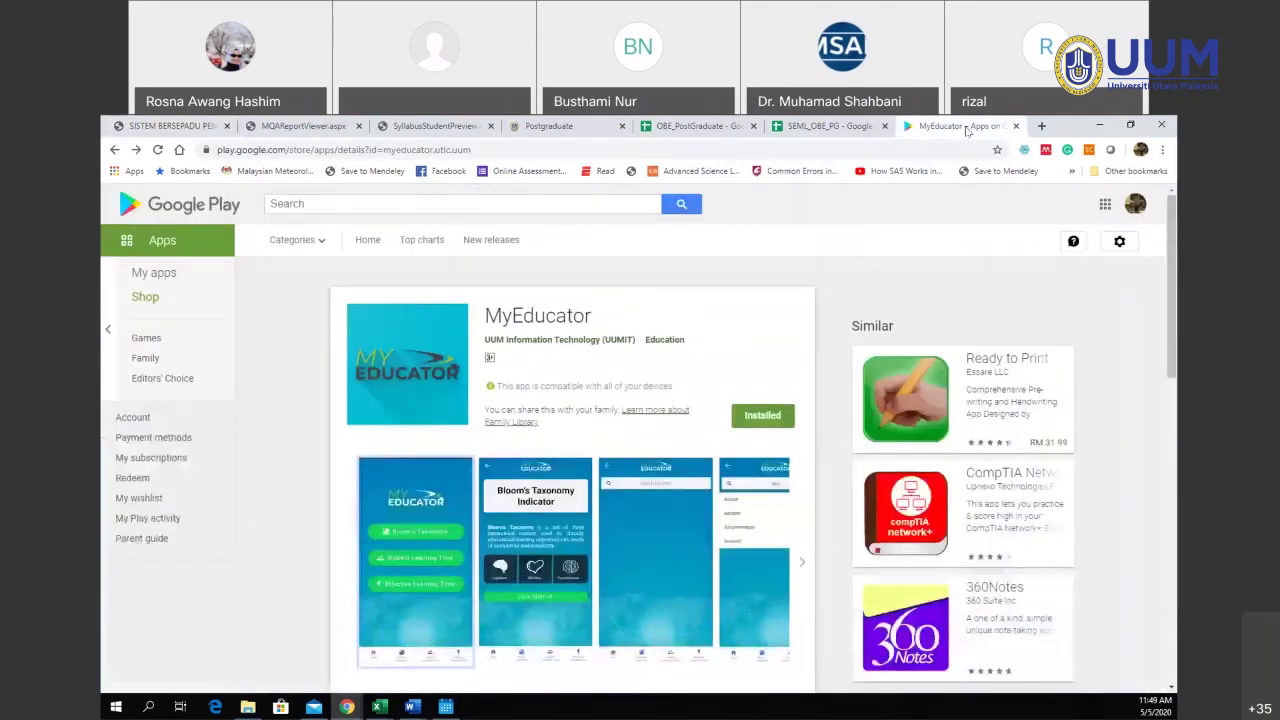
pyautogui.hotkey('ctrl', 'w')
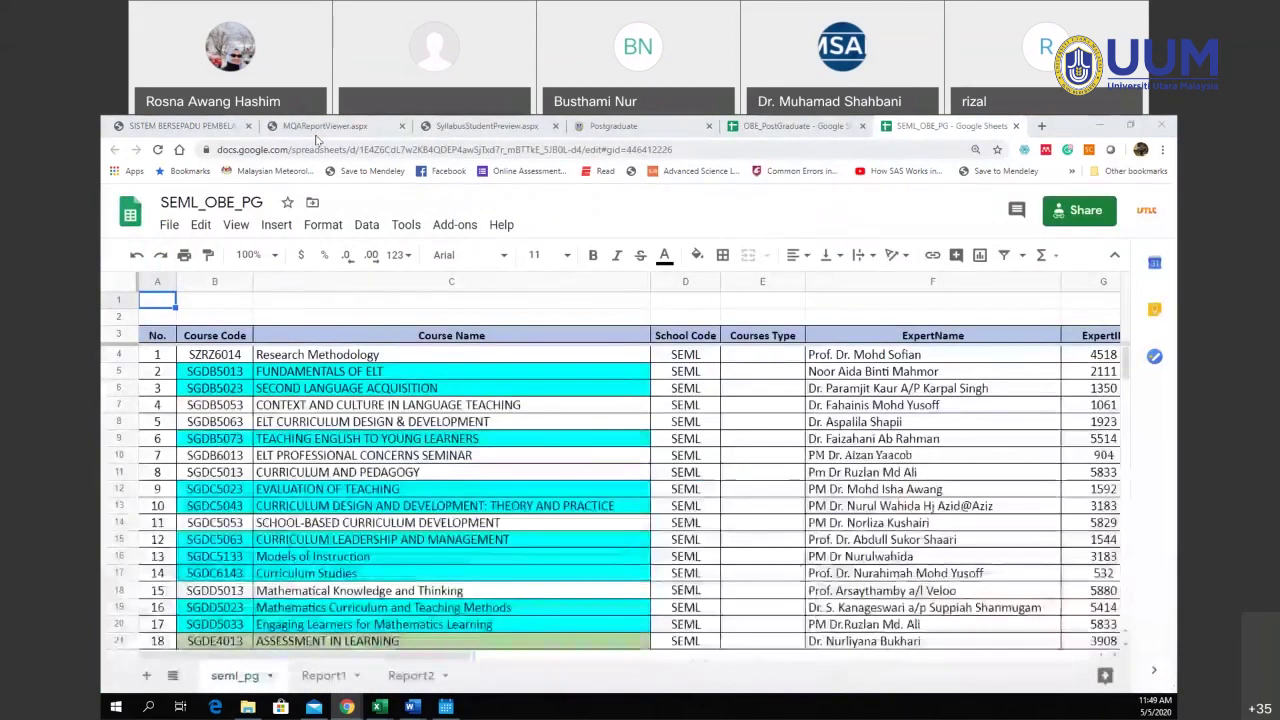
pyautogui.click(130, 125)
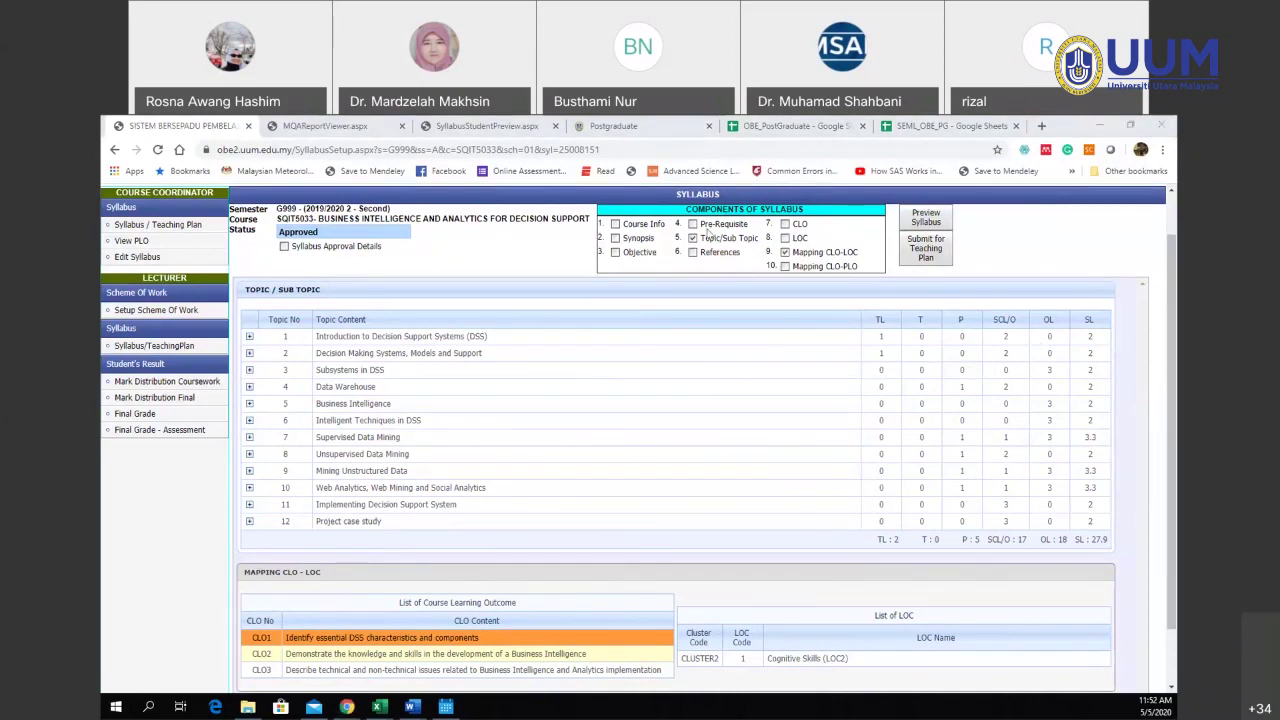
# - Open the coordinator's syllabus and teaching plan list and show the courses for semester G999 - (2019/2020 2 - Second)
pyautogui.click(170, 228)
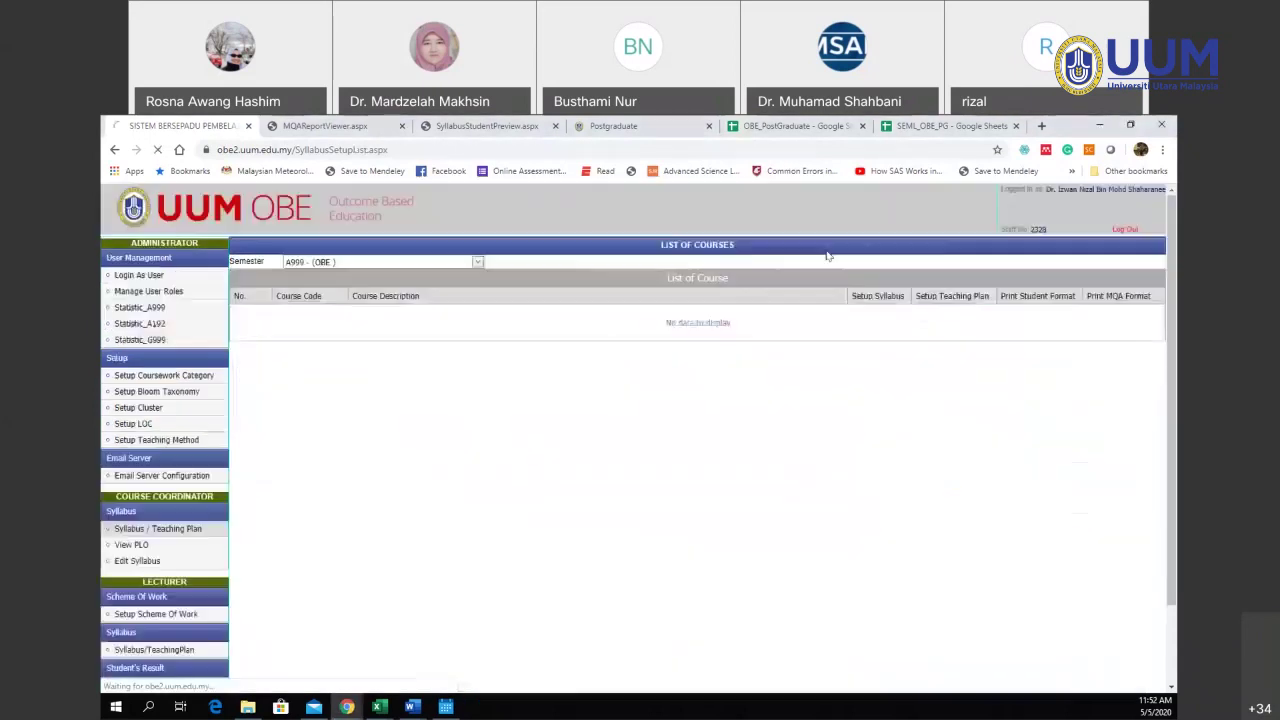
pyautogui.click(380, 262)
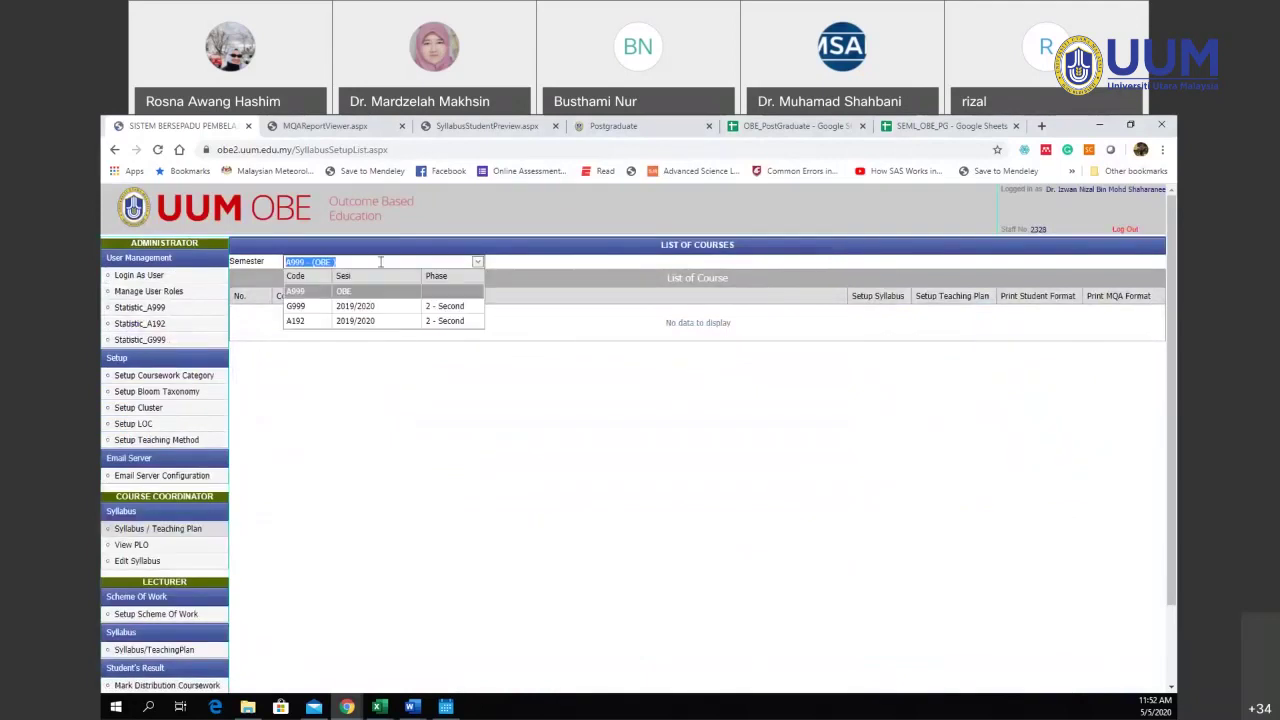
pyautogui.click(314, 306)
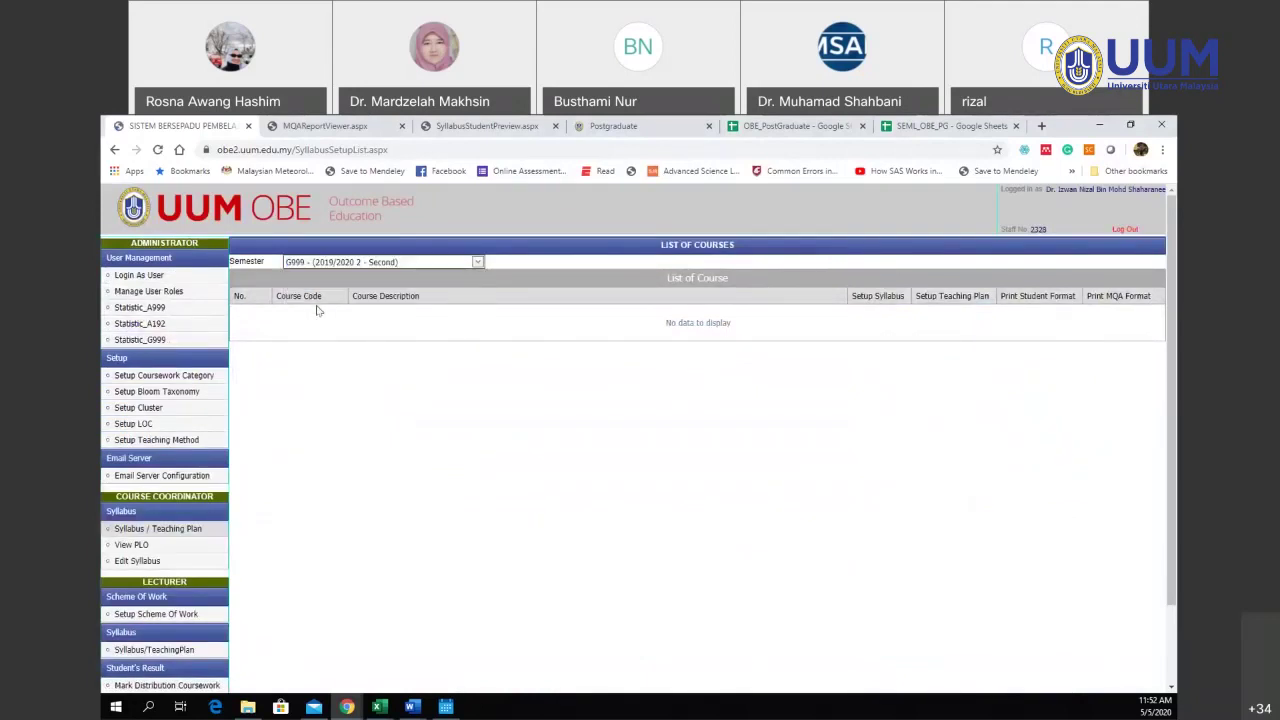
# - Open the teaching plan setup of OJMT6023 Data Mining for Business Applications and display its Setup Cluster-LOC Mapping component
pyautogui.click(902, 340)
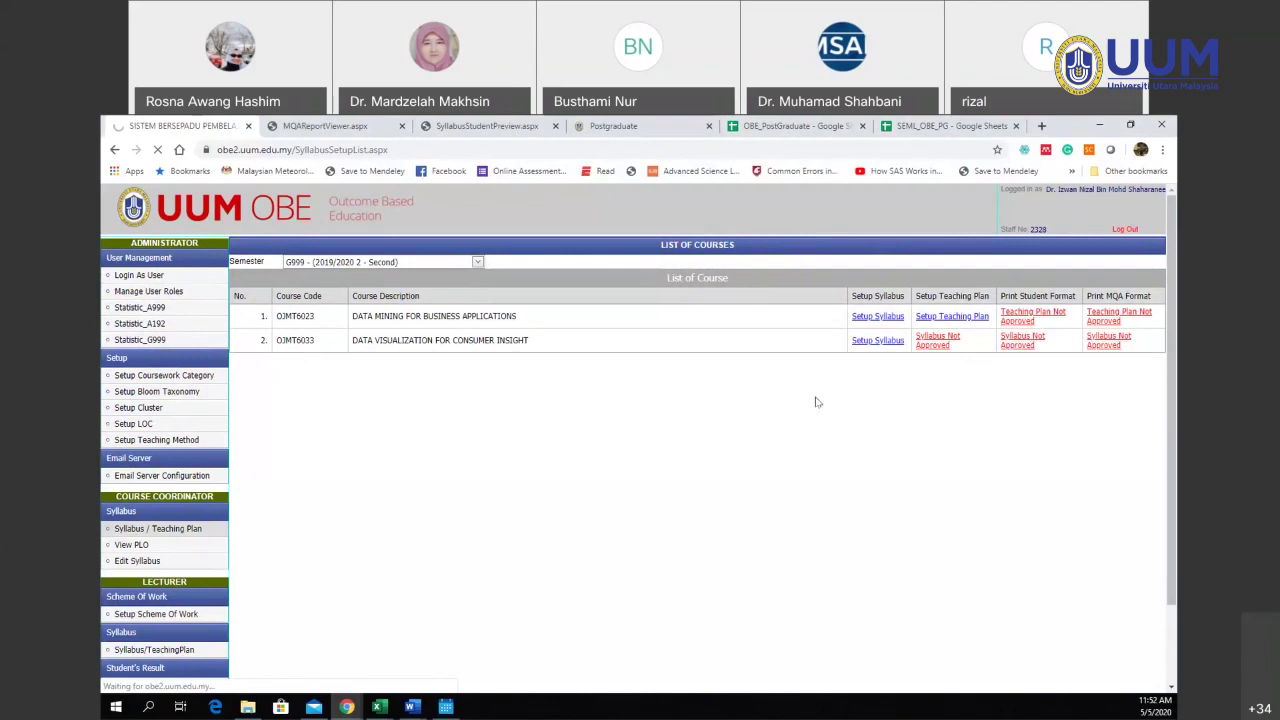
pyautogui.click(931, 318)
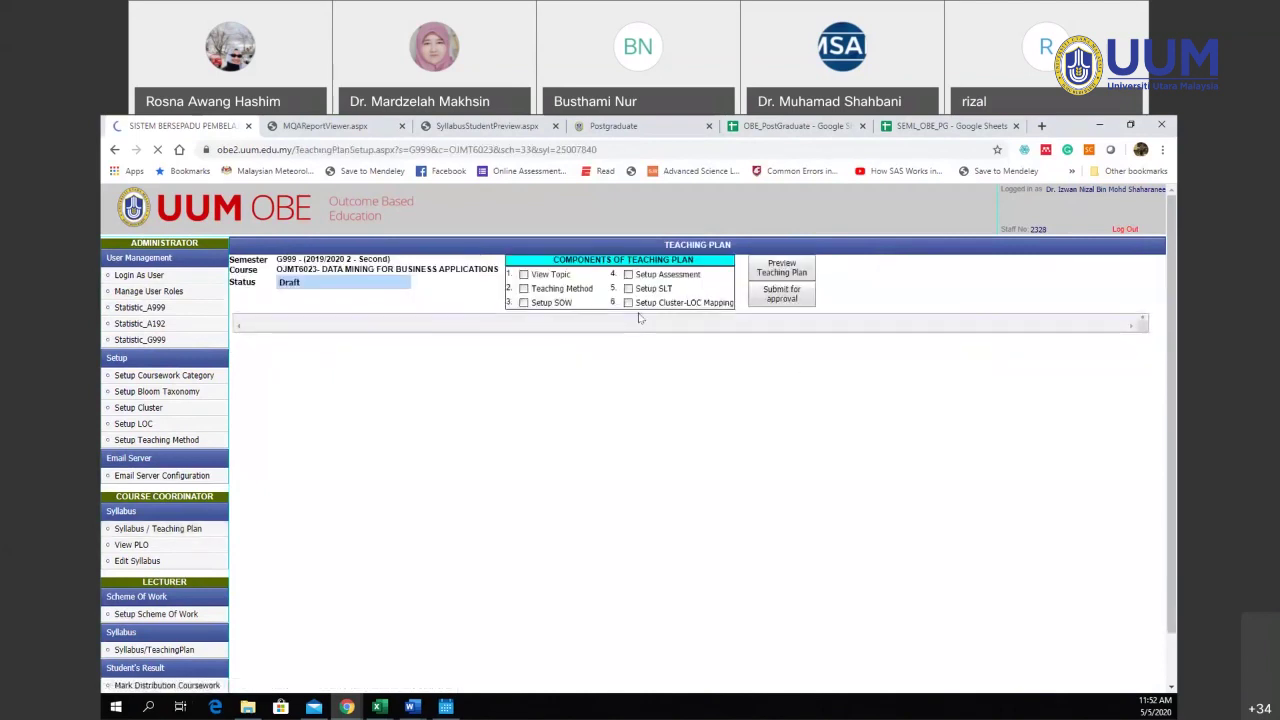
pyautogui.click(629, 303)
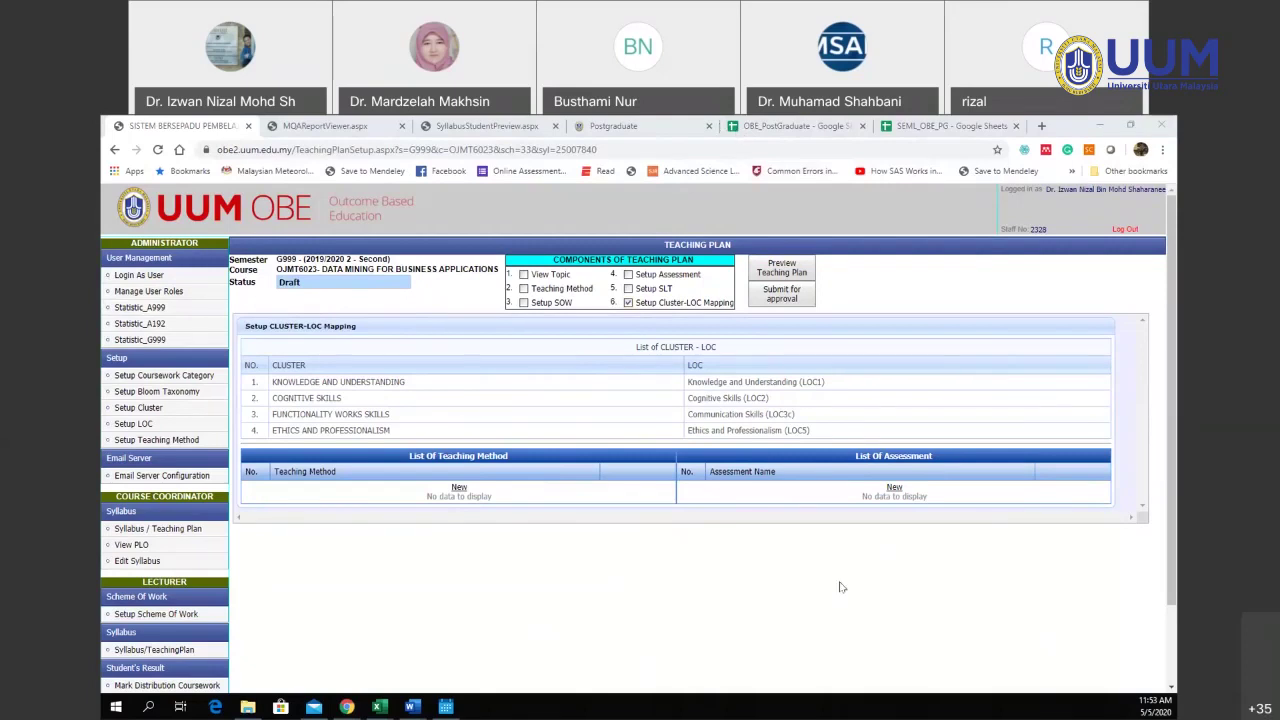
pyautogui.click(714, 623)
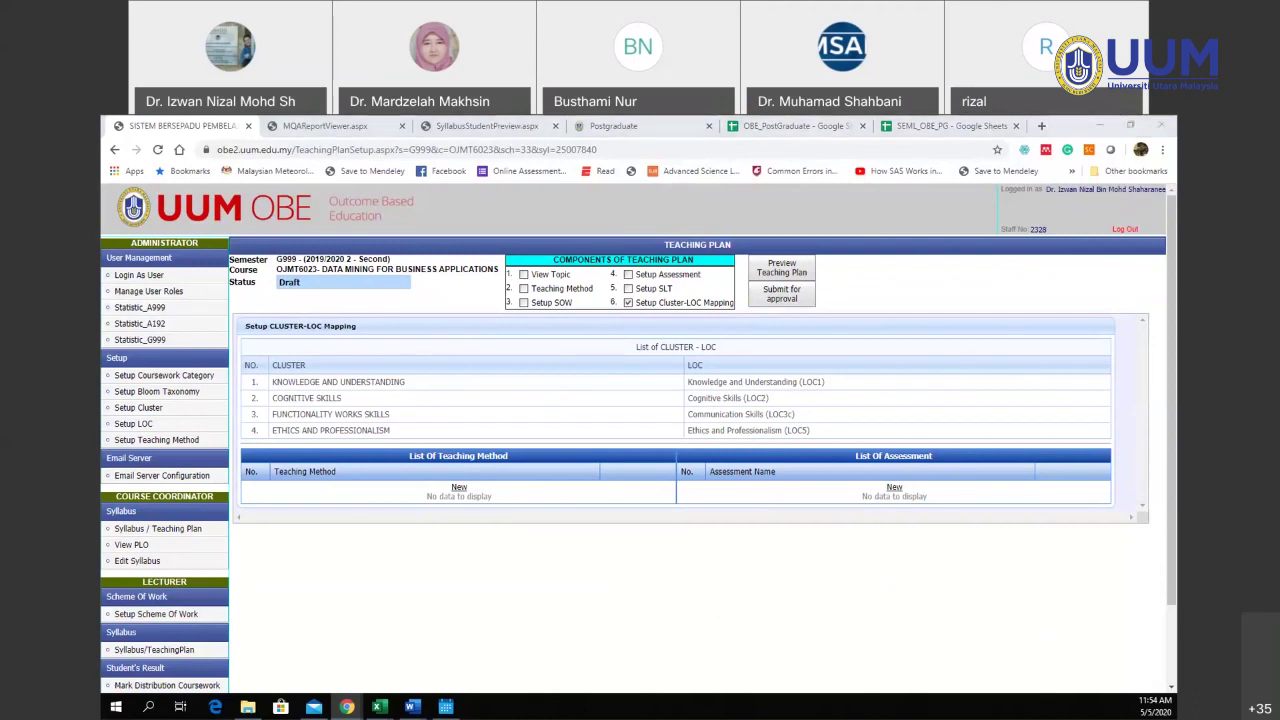
# - Log out of the open OBE session and look through the SEML course list in the SEML_OBE_PG spreadsheet
pyautogui.click(1123, 231)
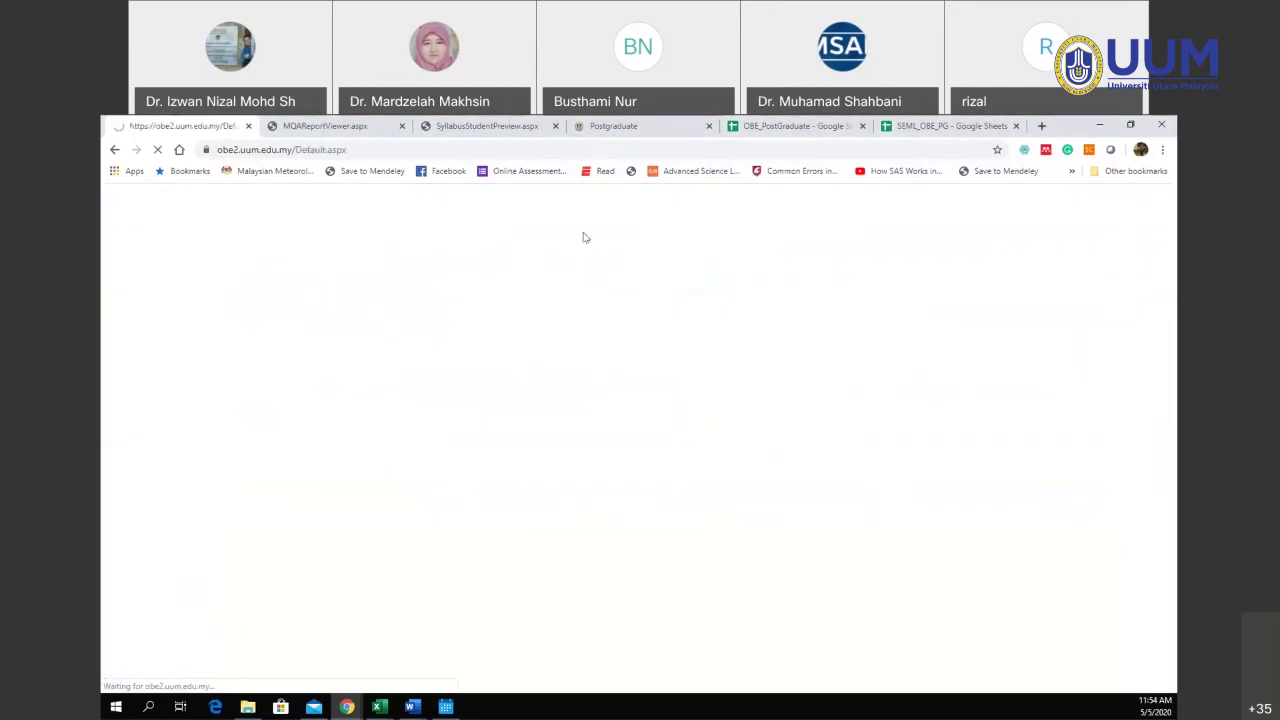
pyautogui.click(943, 127)
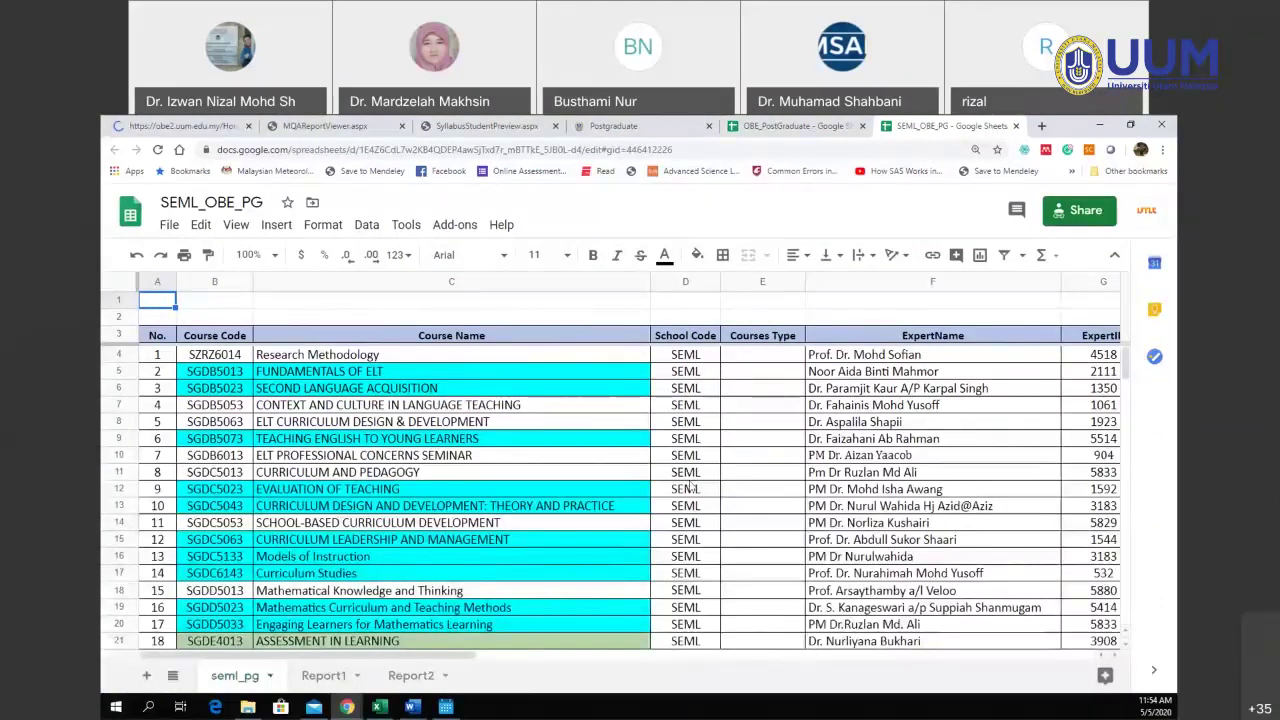
pyautogui.scroll(-3, 690, 487)
pyautogui.scroll(3, 690, 487)
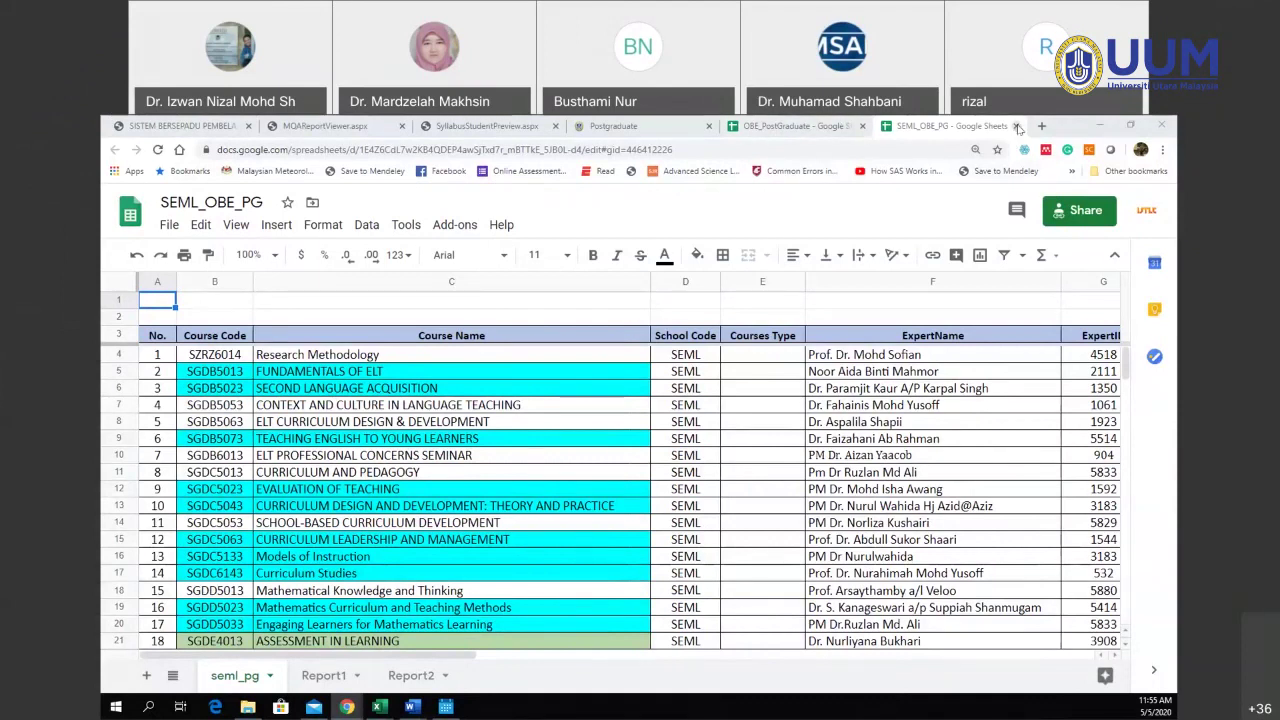
# - Review the OBE_PostGraduate status report and the SQIT3033 syllabus preview, and return to the OBE home page
pyautogui.click(806, 130)
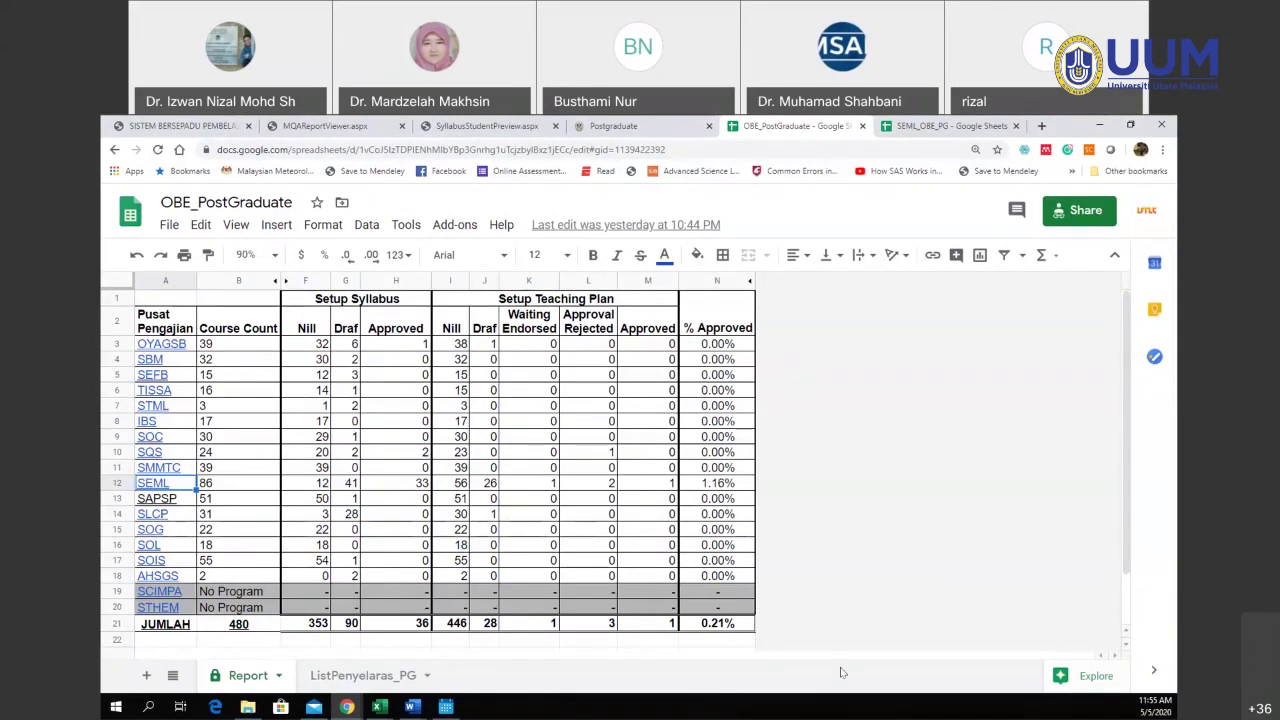
pyautogui.click(478, 127)
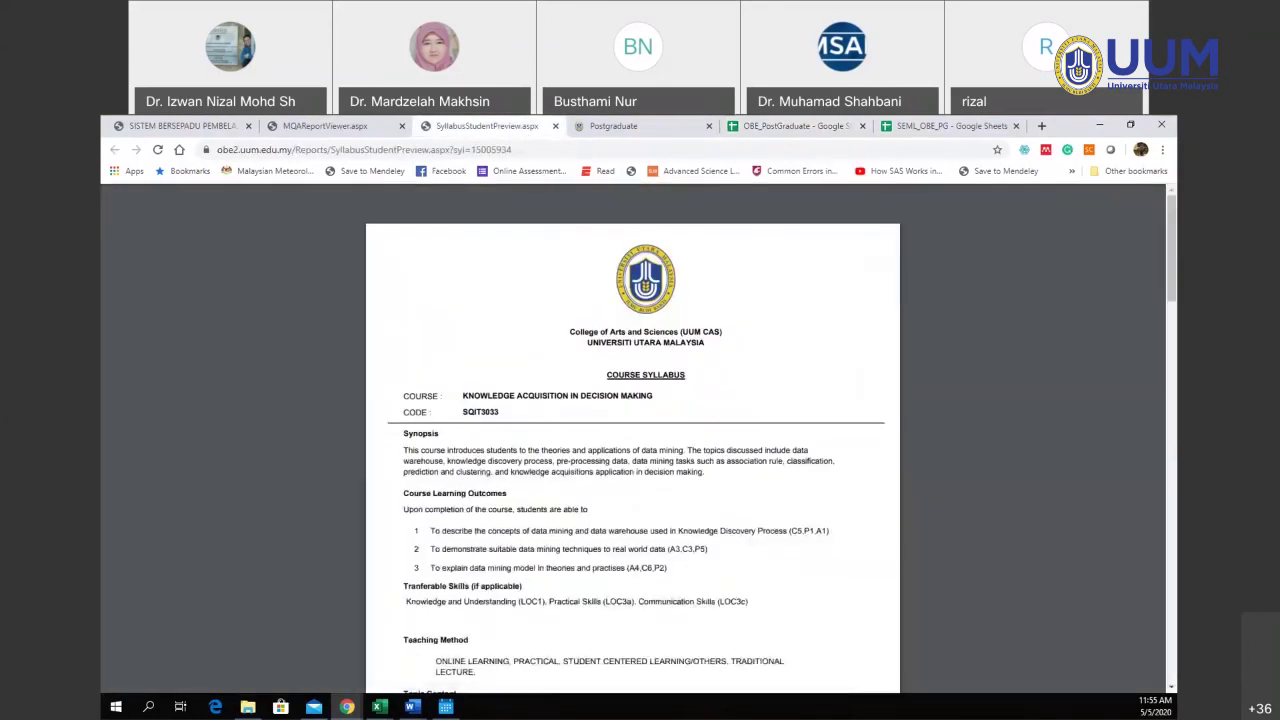
pyautogui.click(180, 126)
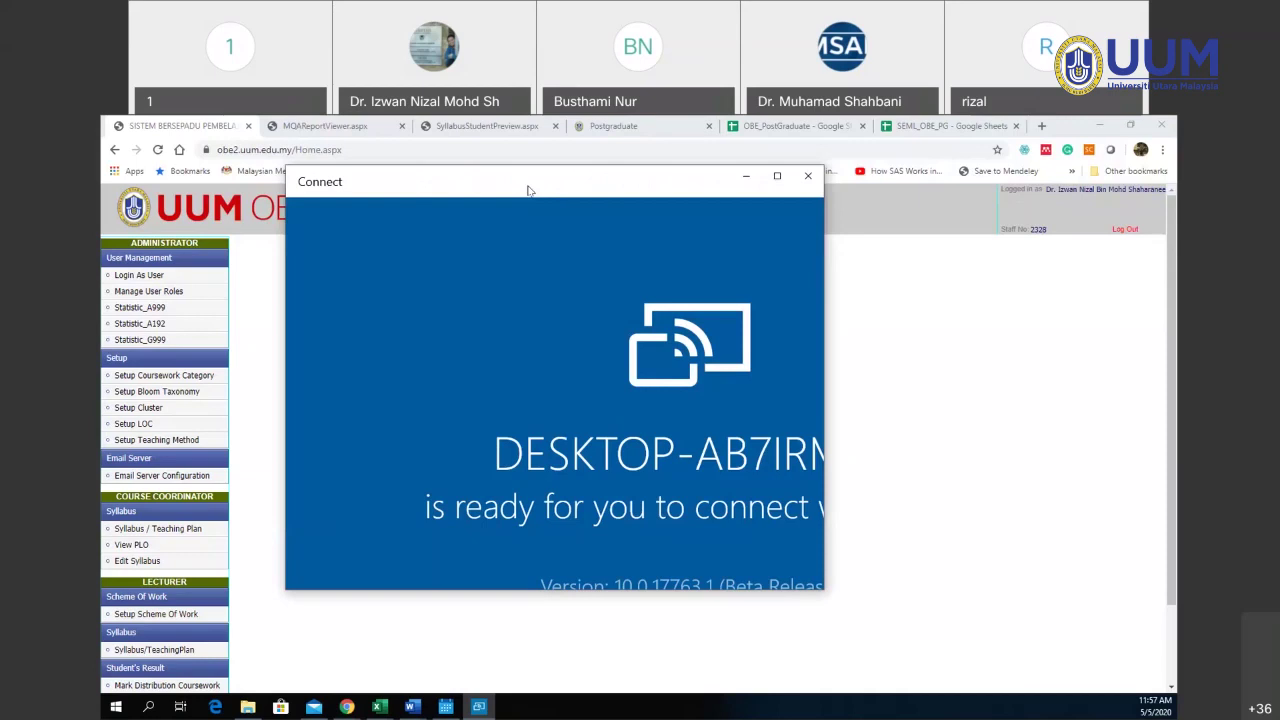
# - Maximize the Connect window, look up the verb Explain in the mirrored MyEducator app, review its taxonomy indicators and close Connect
pyautogui.click(777, 176)
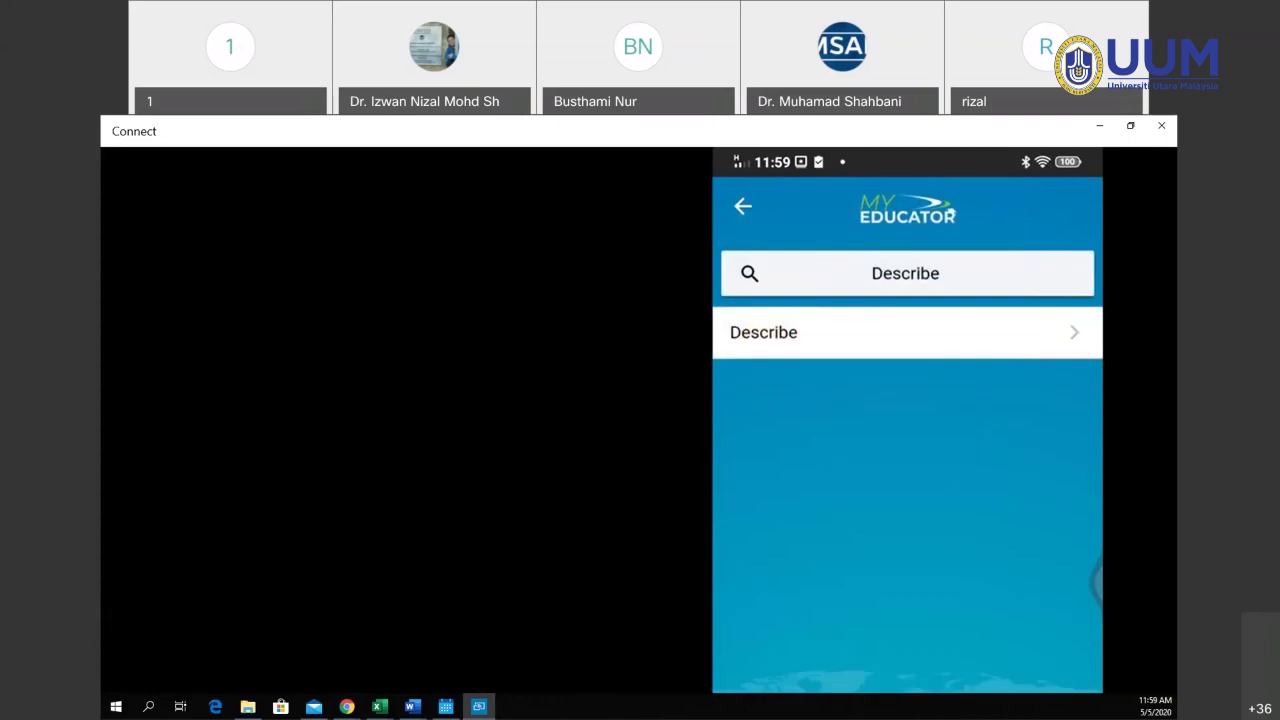
pyautogui.click(940, 273)
pyautogui.click(1068, 273)
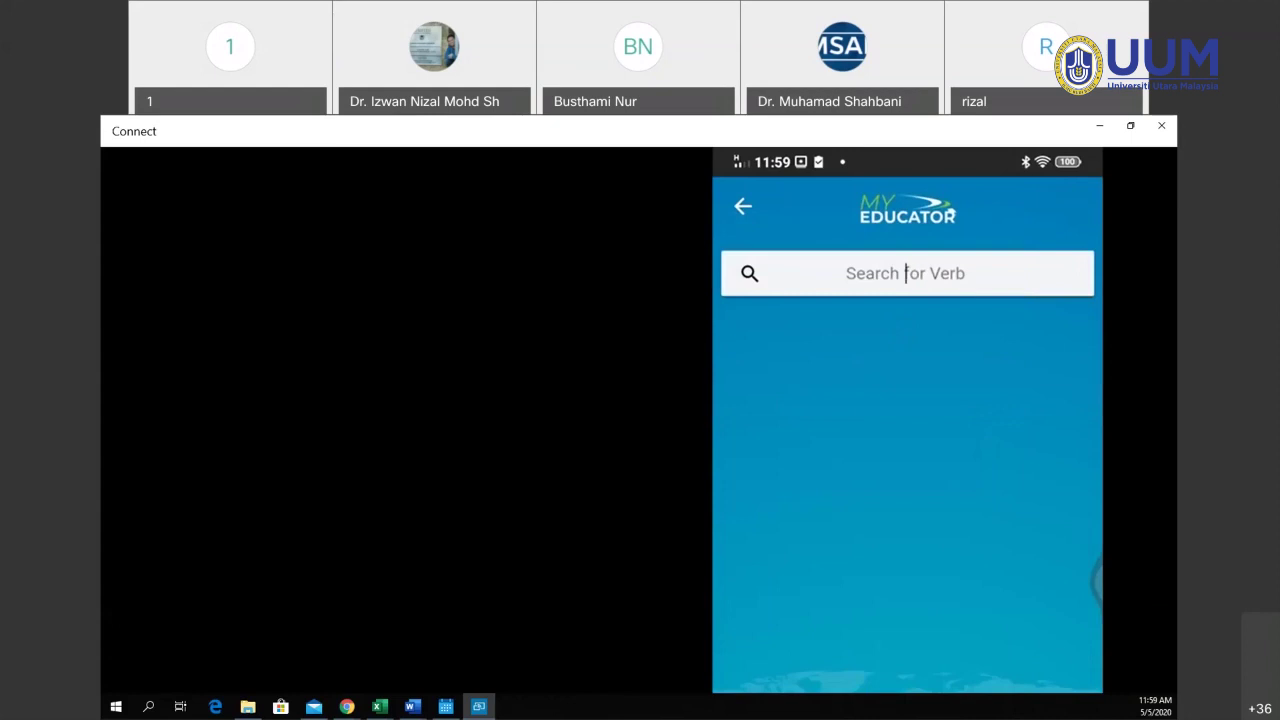
pyautogui.write('Explain')
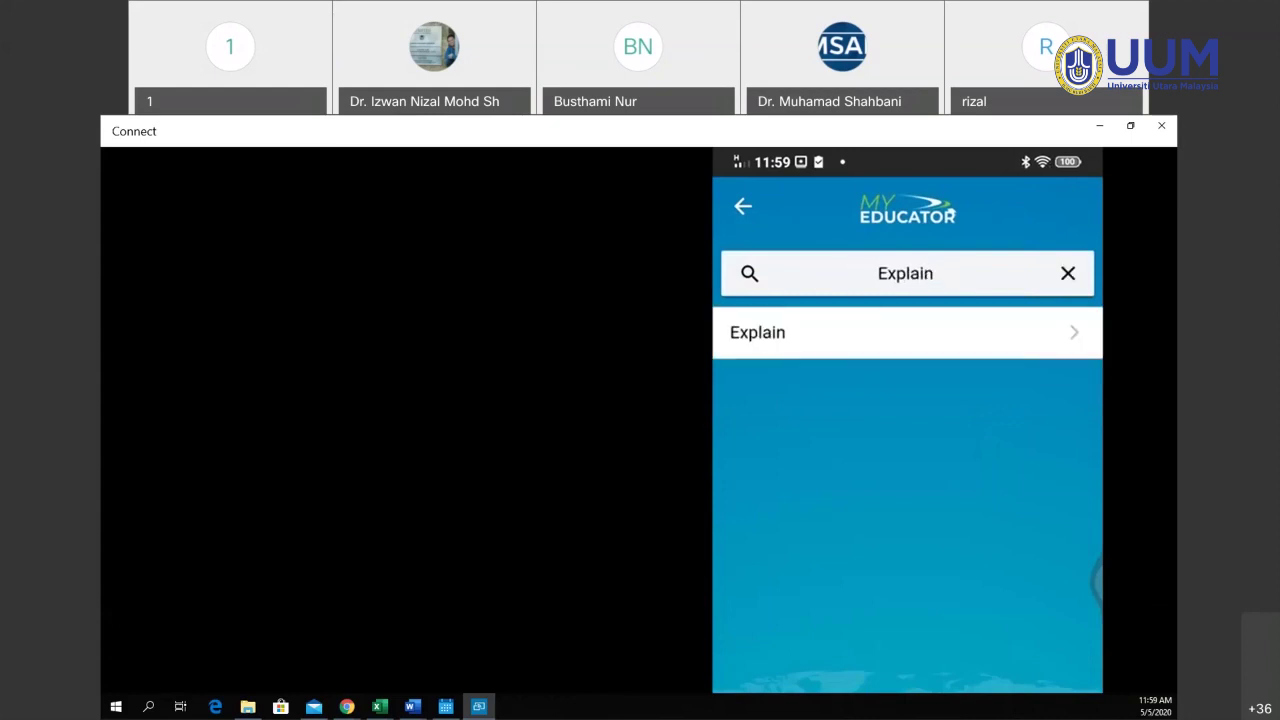
pyautogui.click(757, 332)
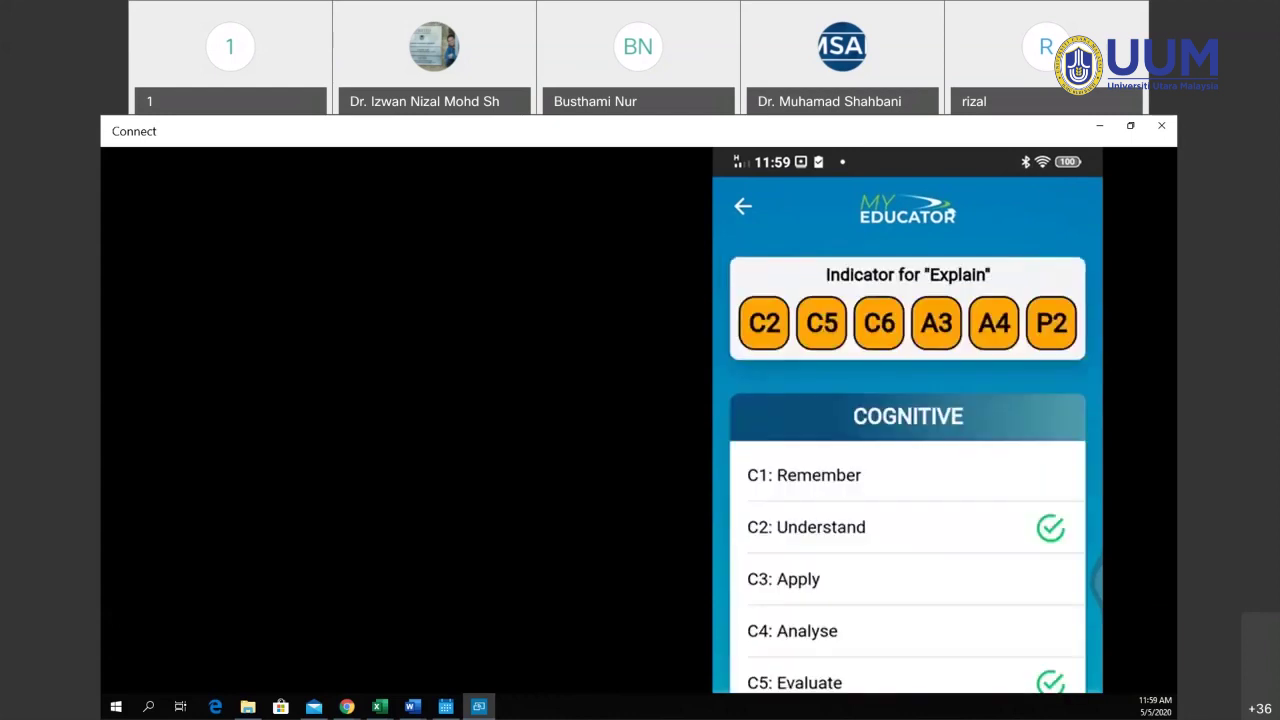
pyautogui.scroll(-5, 907, 520)
pyautogui.scroll(-10, 907, 520)
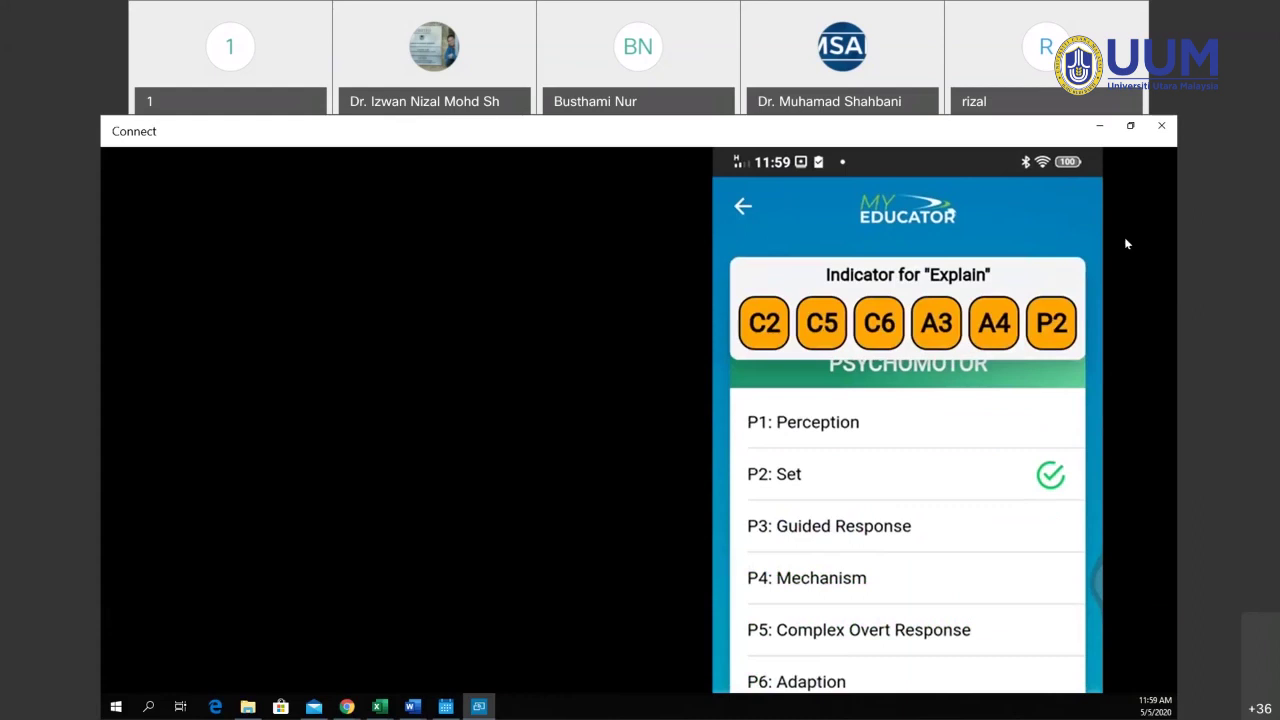
pyautogui.click(1161, 127)
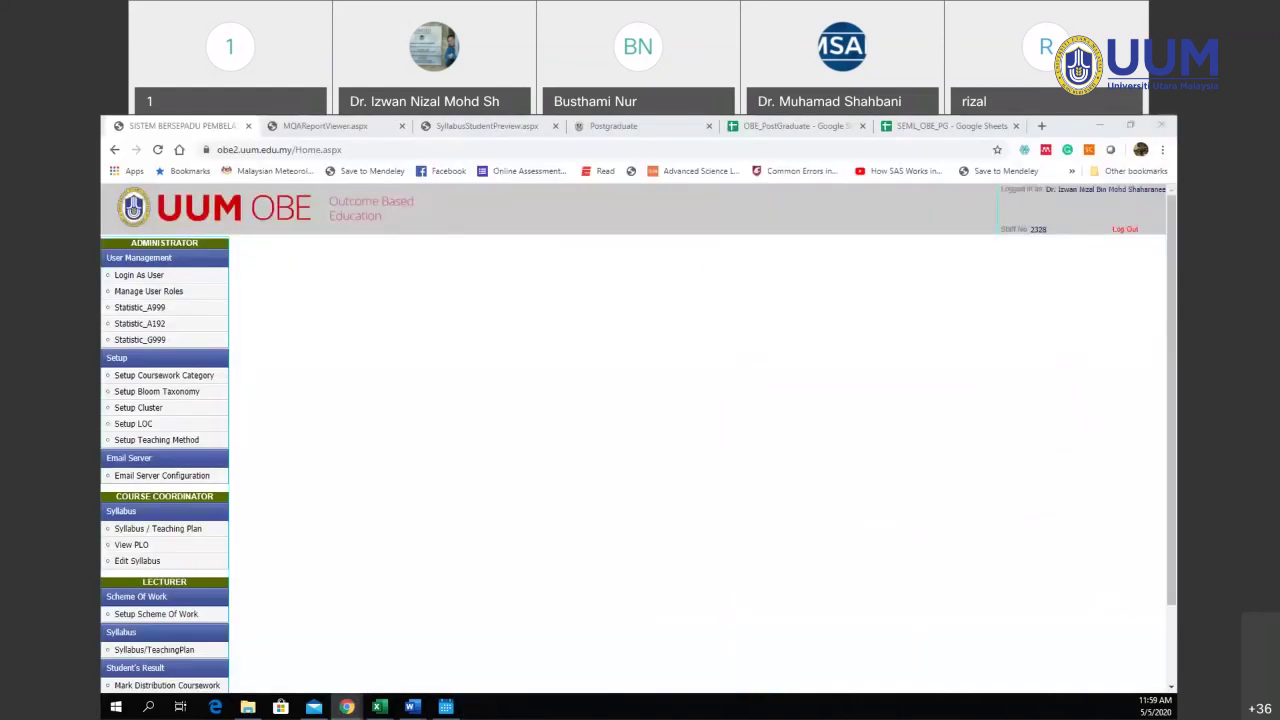
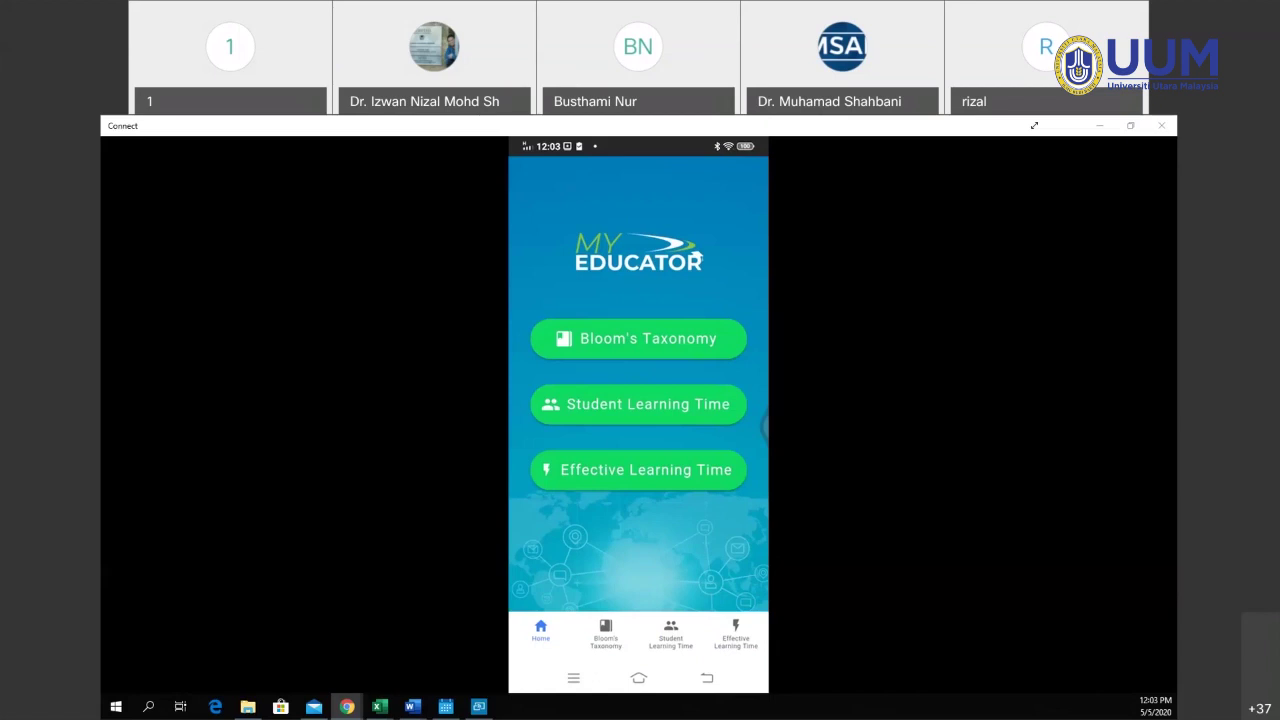
# - Restore the Connect phone-mirroring window to a smaller size and reposition it over the OBE home page
pyautogui.hotkey('alt', 'Tab')
pyautogui.click(892, 309)
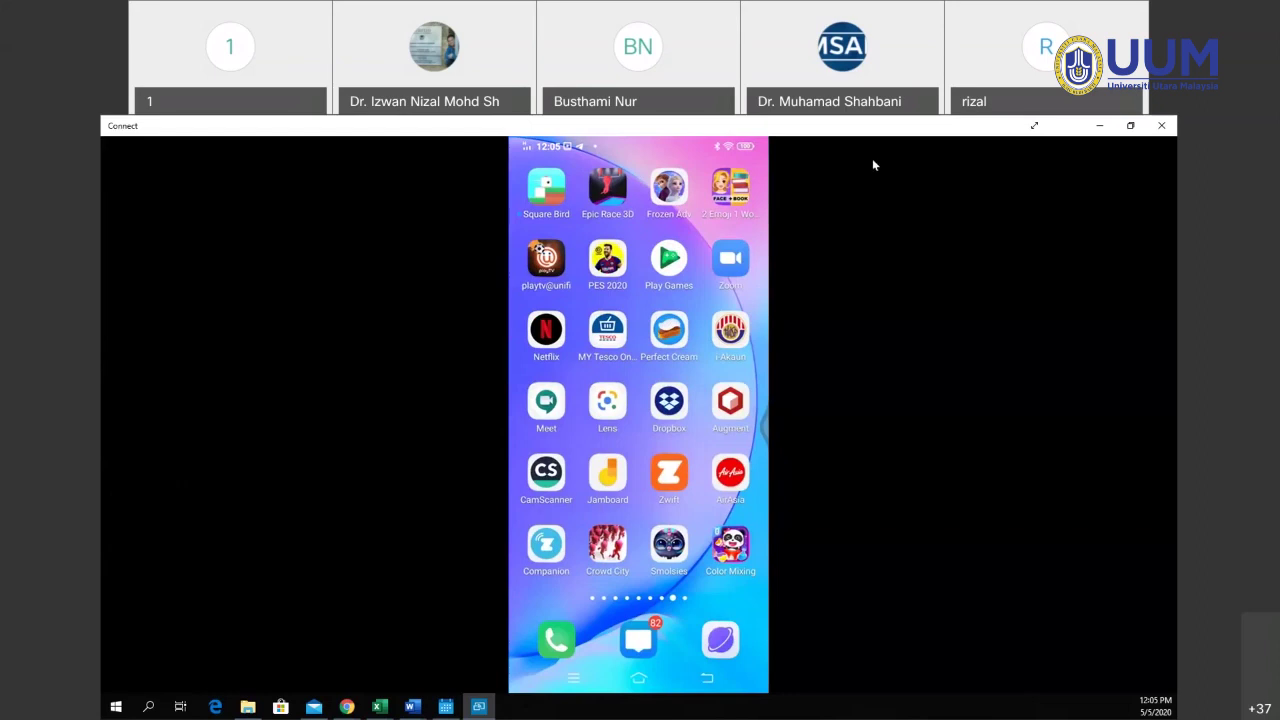
pyautogui.doubleClick(677, 209)
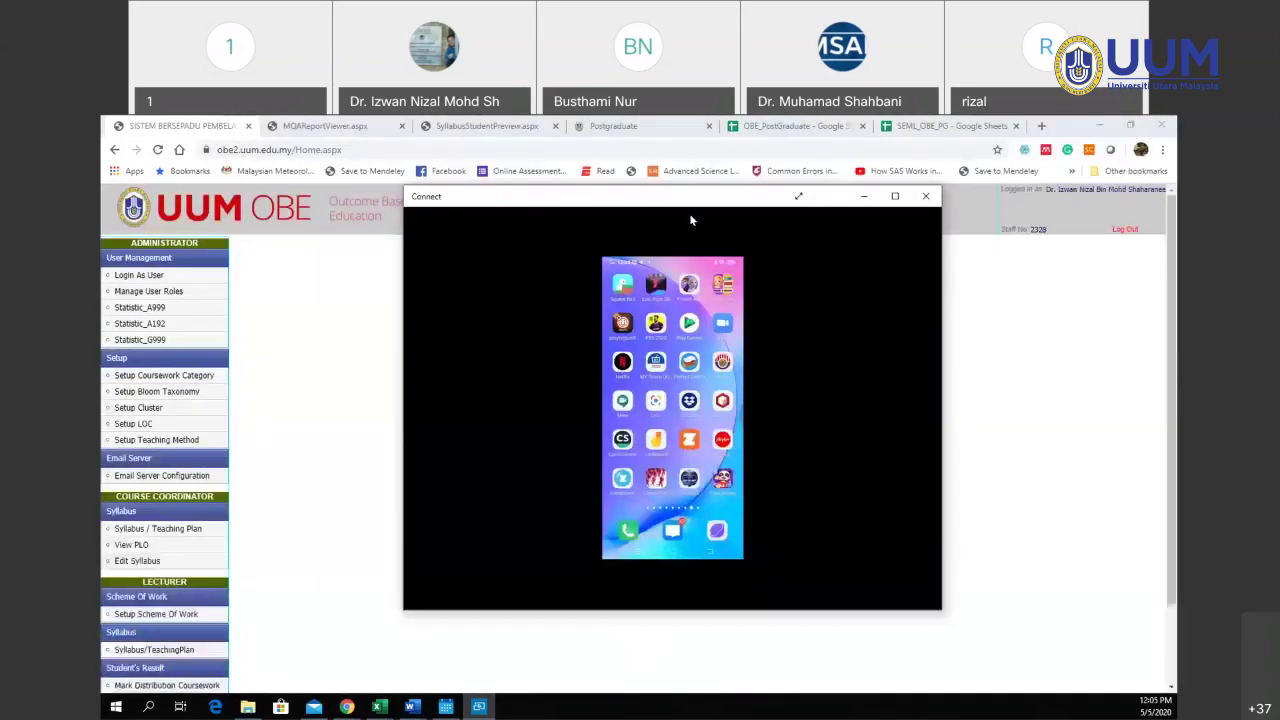
pyautogui.moveTo(718, 198); pyautogui.dragTo(680, 197)
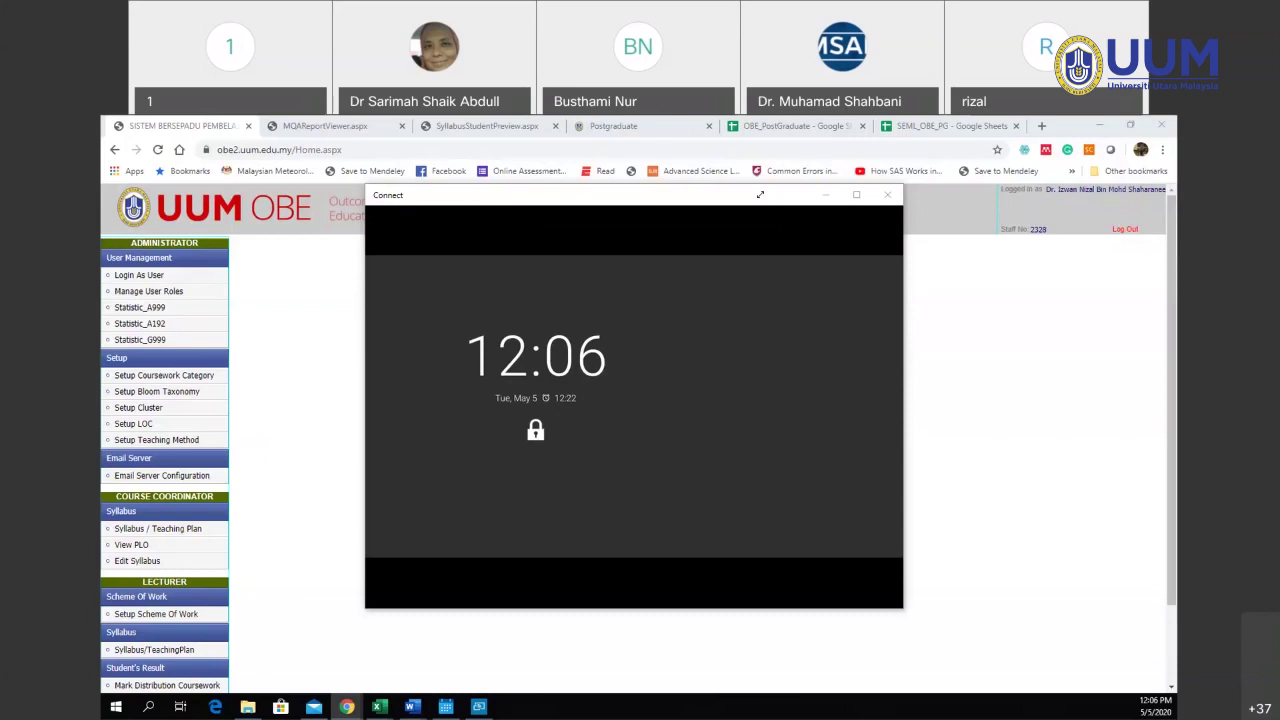
# - Maximize the Connect window to present the MyEducator app's home menu
pyautogui.click(847, 260)
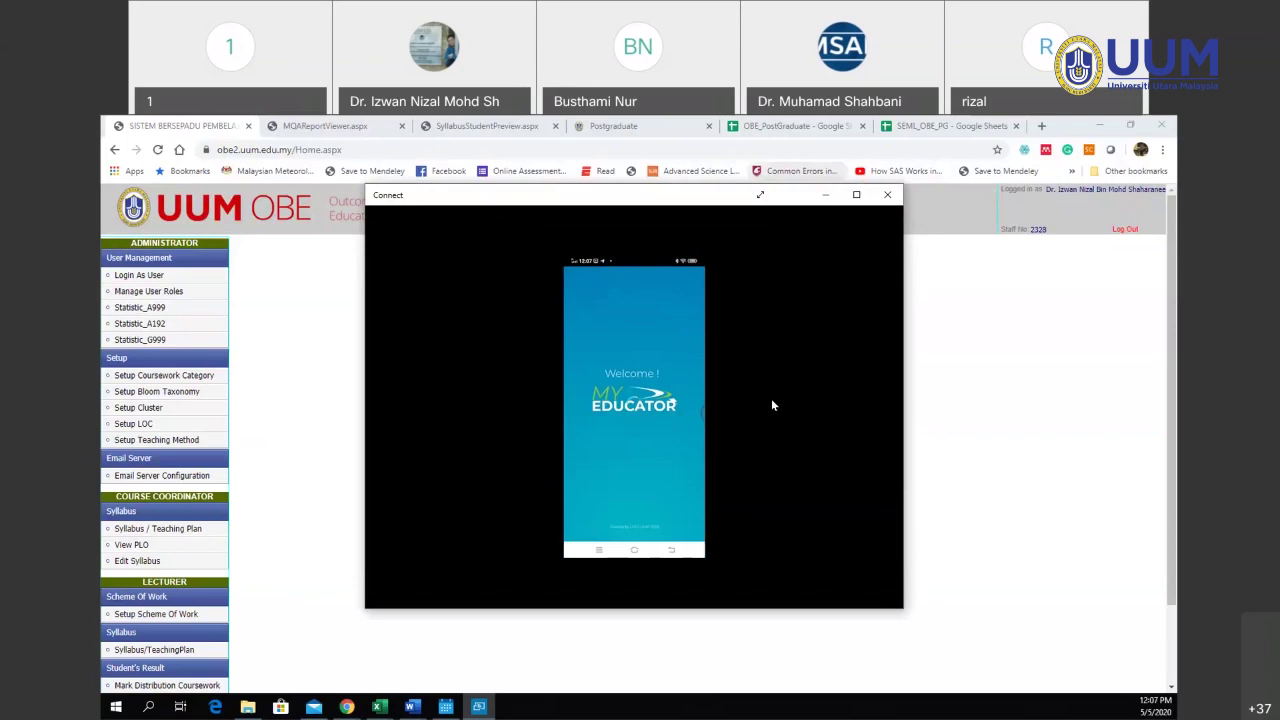
pyautogui.click(856, 196)
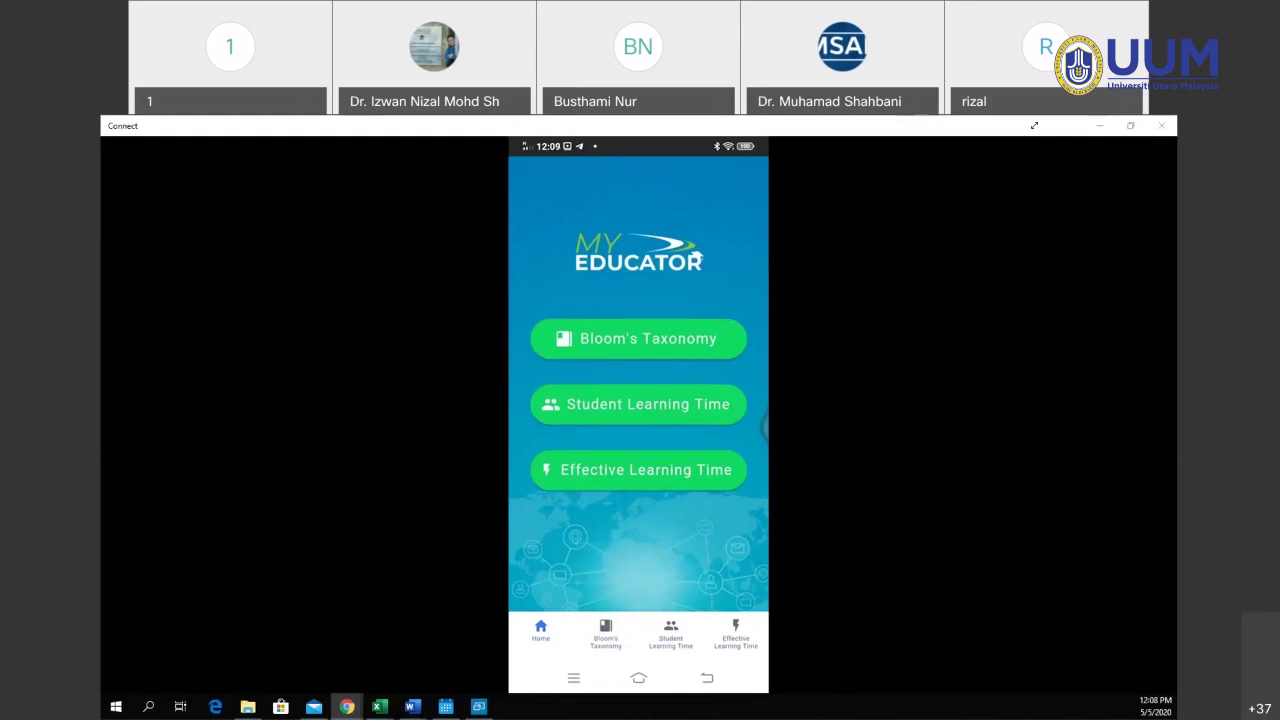
pyautogui.hotkey('alt', 'Tab')
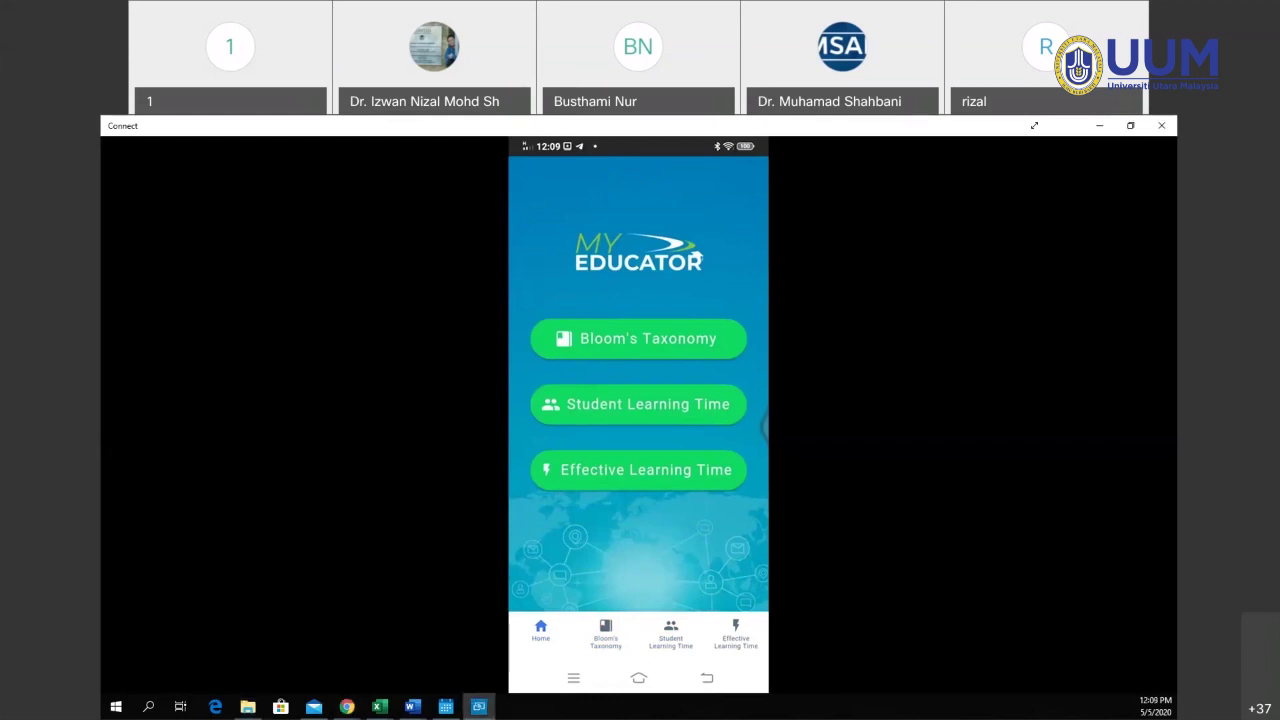
pyautogui.hotkey('alt', 'Tab')
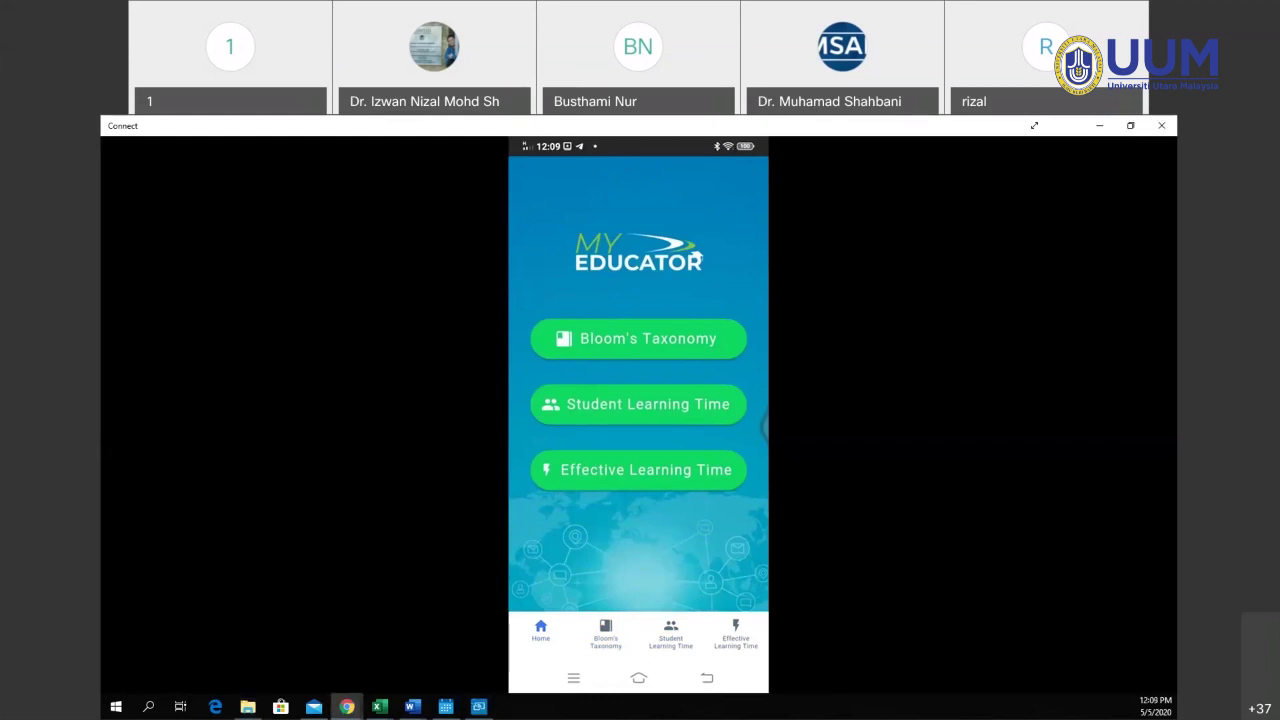
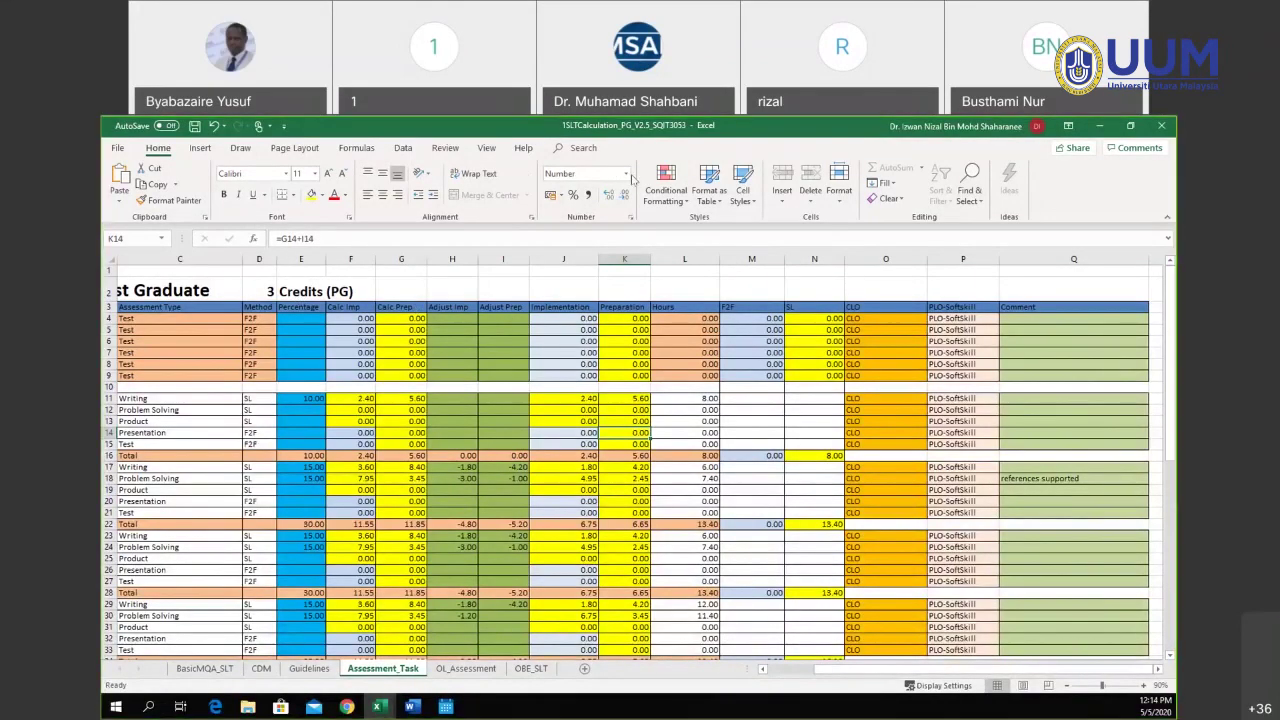
# - Restore the Excel window holding the Assessment_Task sheet to a smaller size and maximize it again
pyautogui.moveTo(468, 128); pyautogui.dragTo(466, 178)
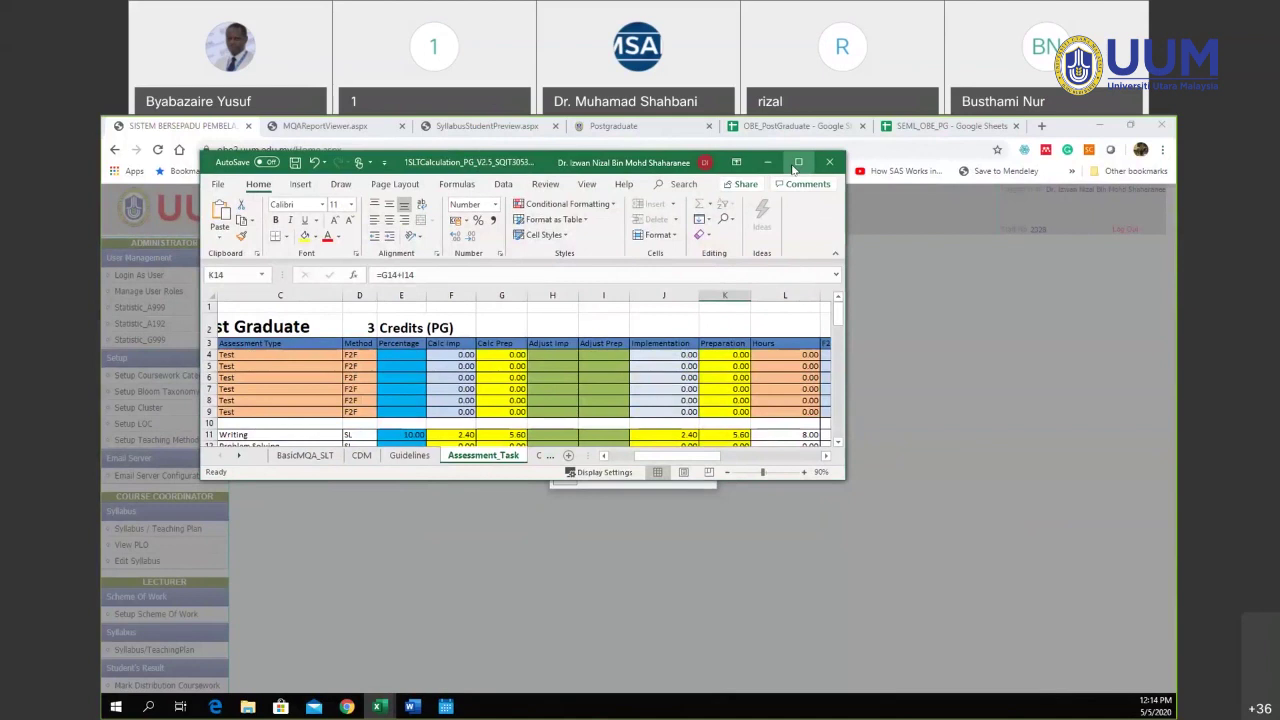
pyautogui.click(798, 162)
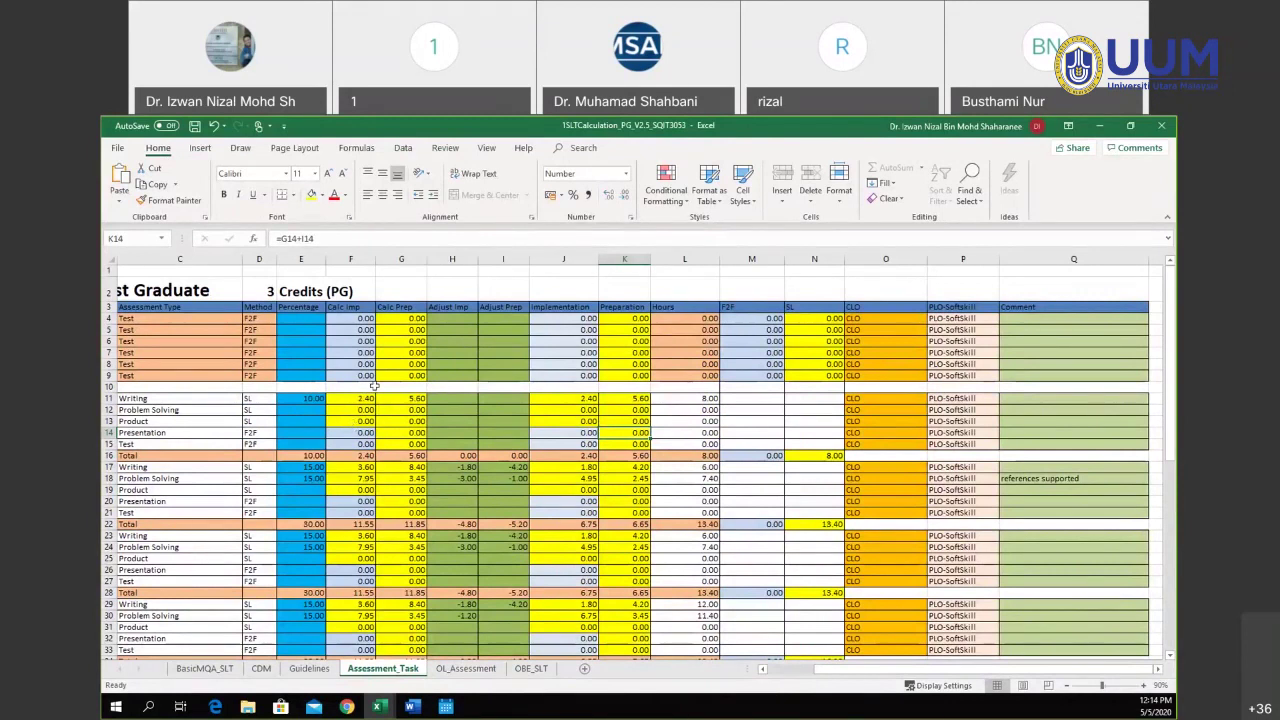
# - Highlight the Calc Imp, Calc Prep, Adjust Imp and Adjust Prep columns one after another on the Assessment_Task sheet
pyautogui.click(366, 259)
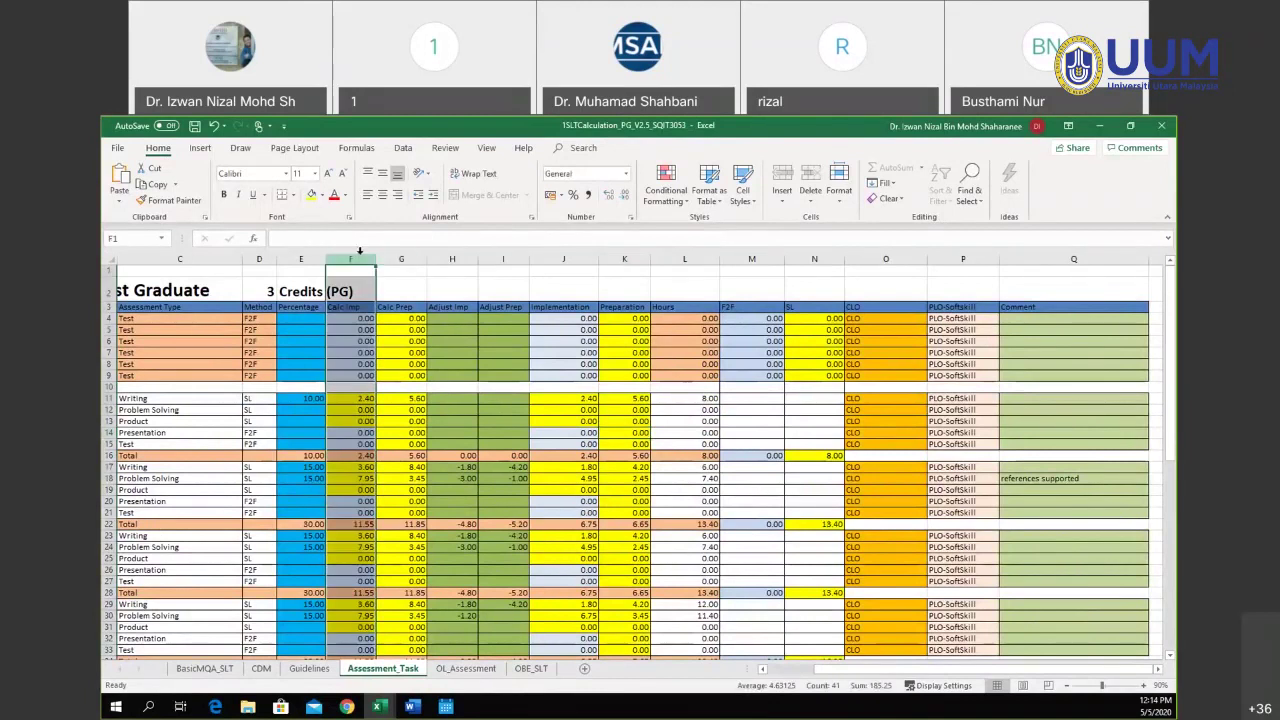
pyautogui.click(393, 250)
pyautogui.moveTo(393, 246); pyautogui.dragTo(452, 249)
pyautogui.click(452, 249)
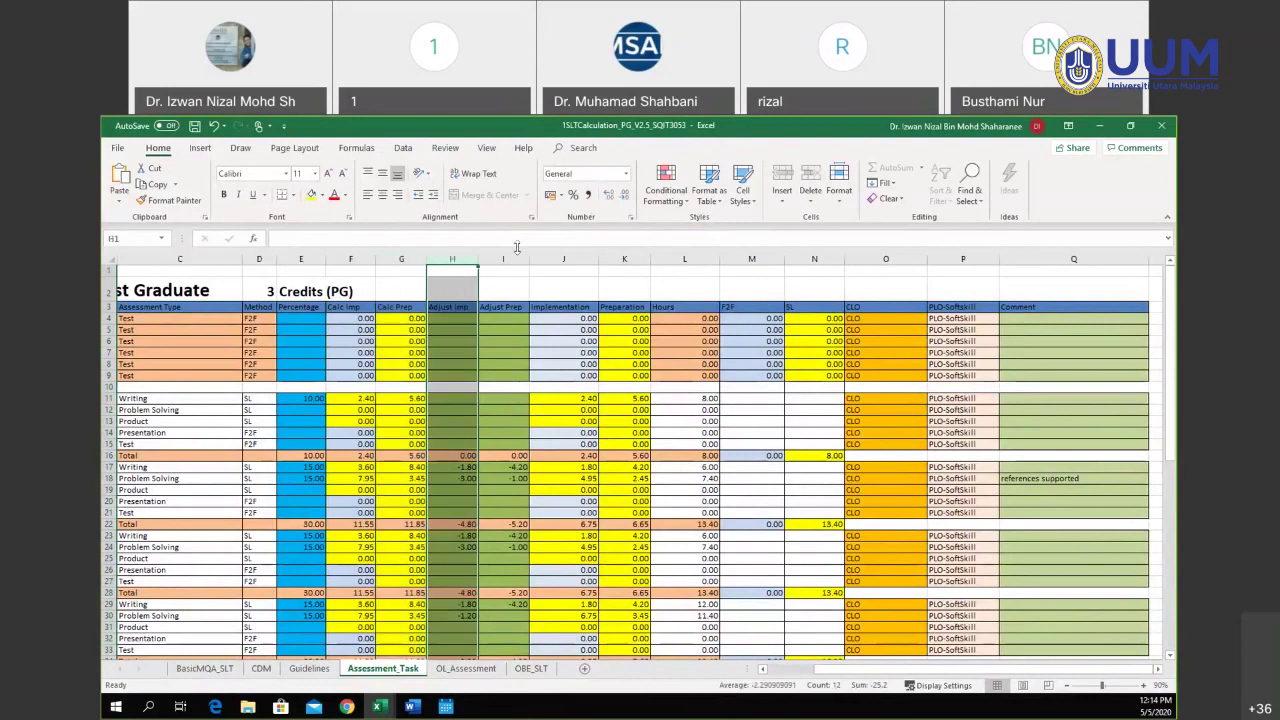
pyautogui.click(502, 250)
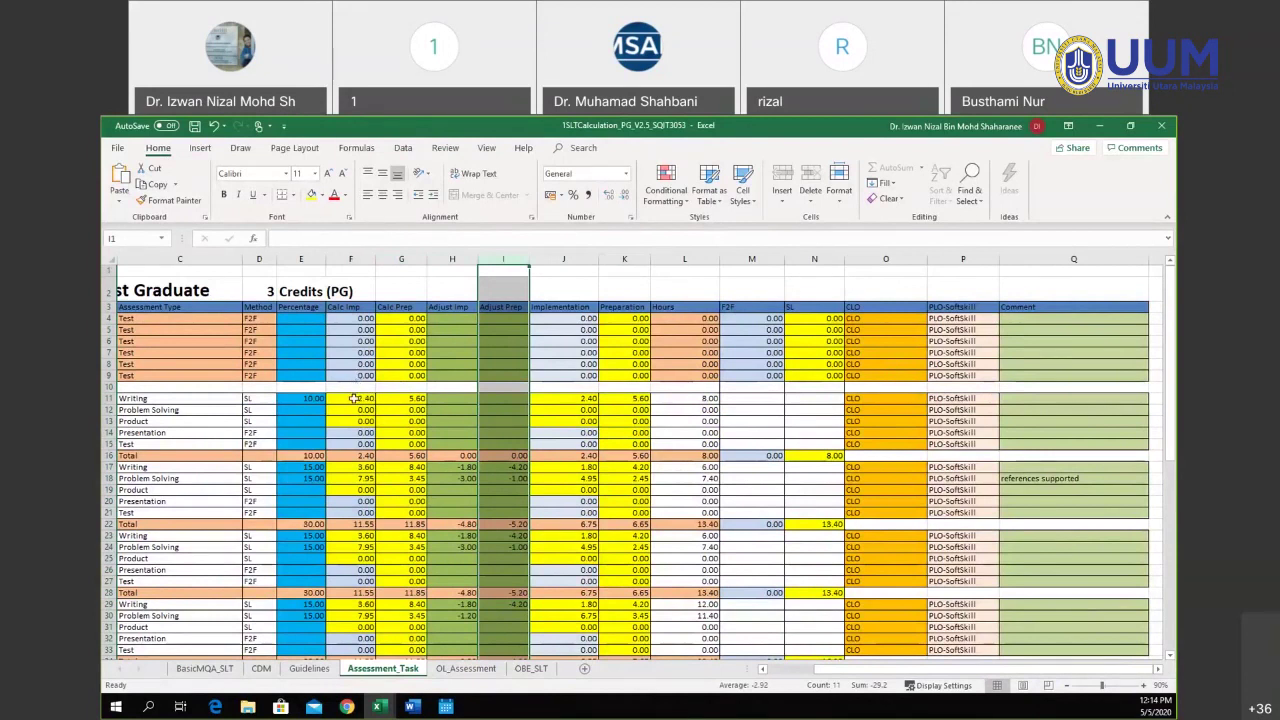
# - Set Adjust Imp to -0.4 for the Writing task in row 11 and inspect that row's Implementation formula
pyautogui.click(438, 397)
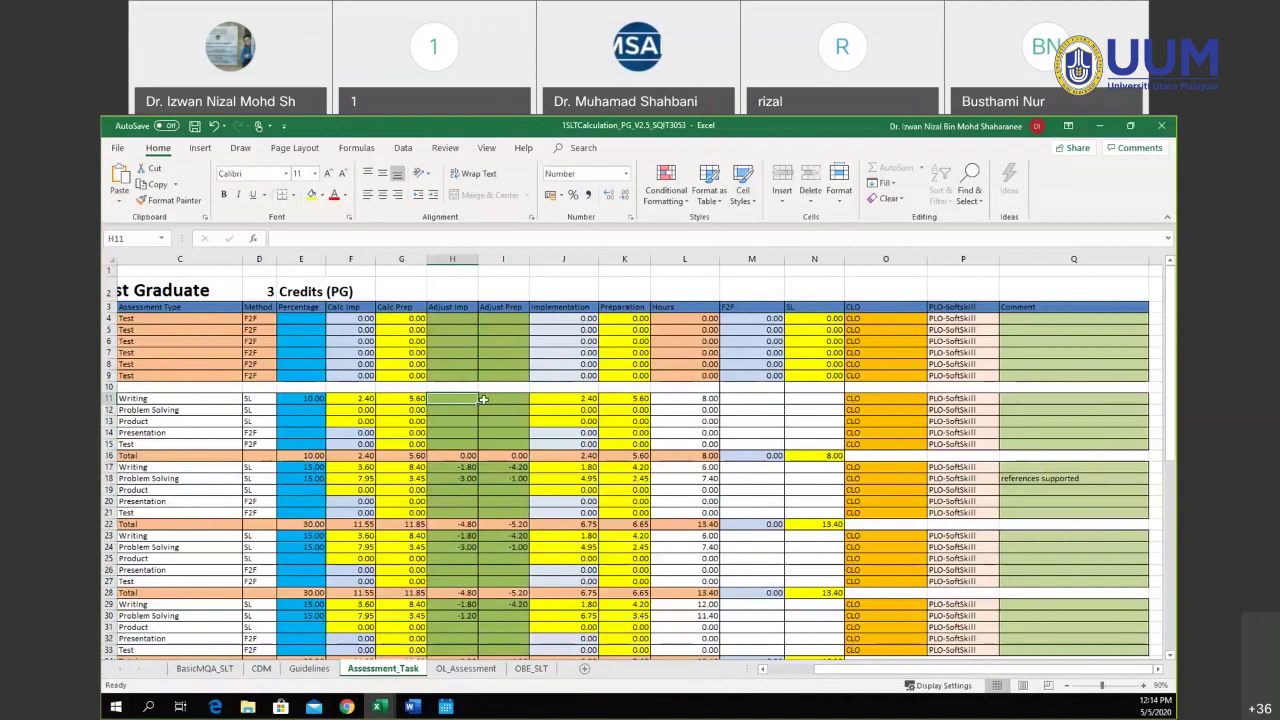
pyautogui.write('=(')
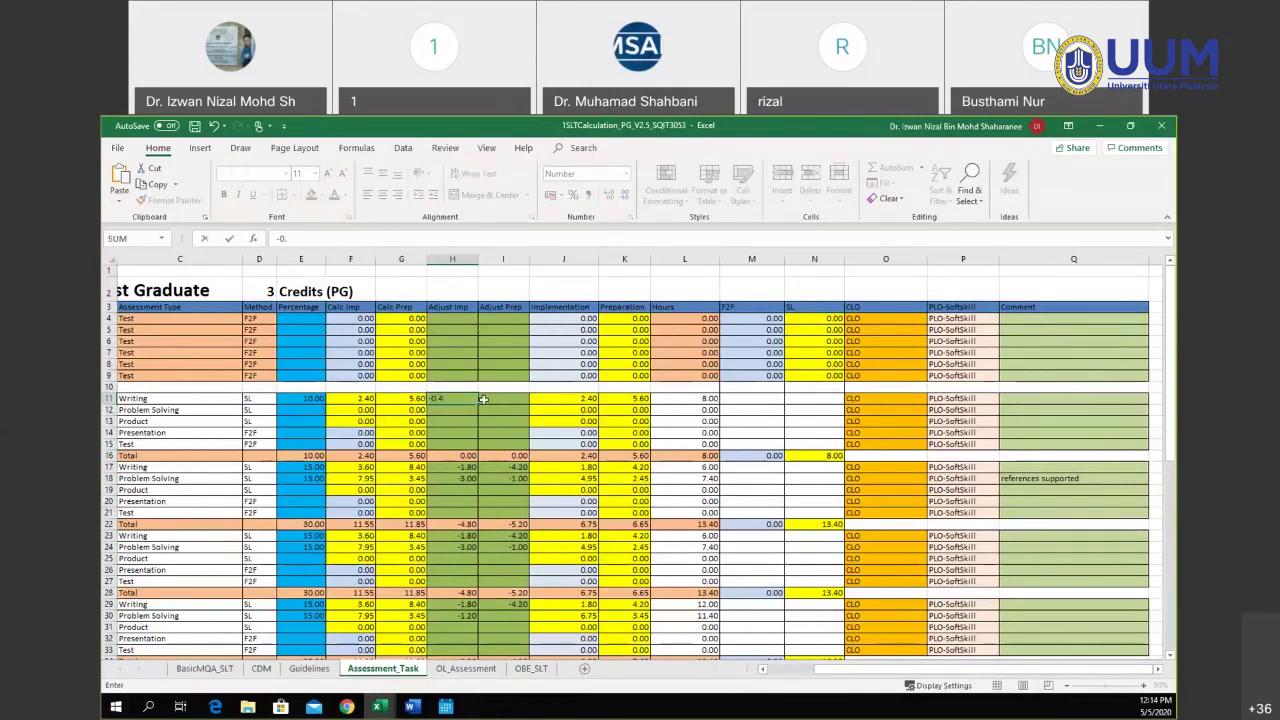
pyautogui.click(503, 421)
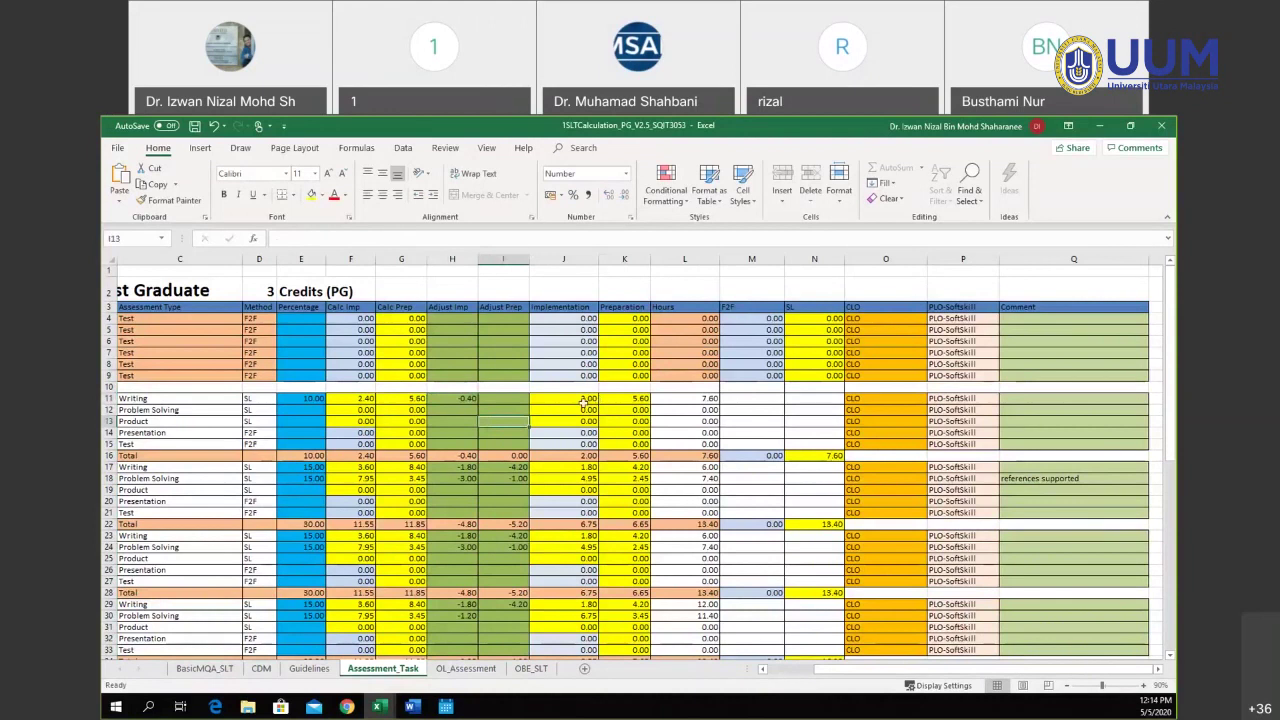
pyautogui.click(580, 398)
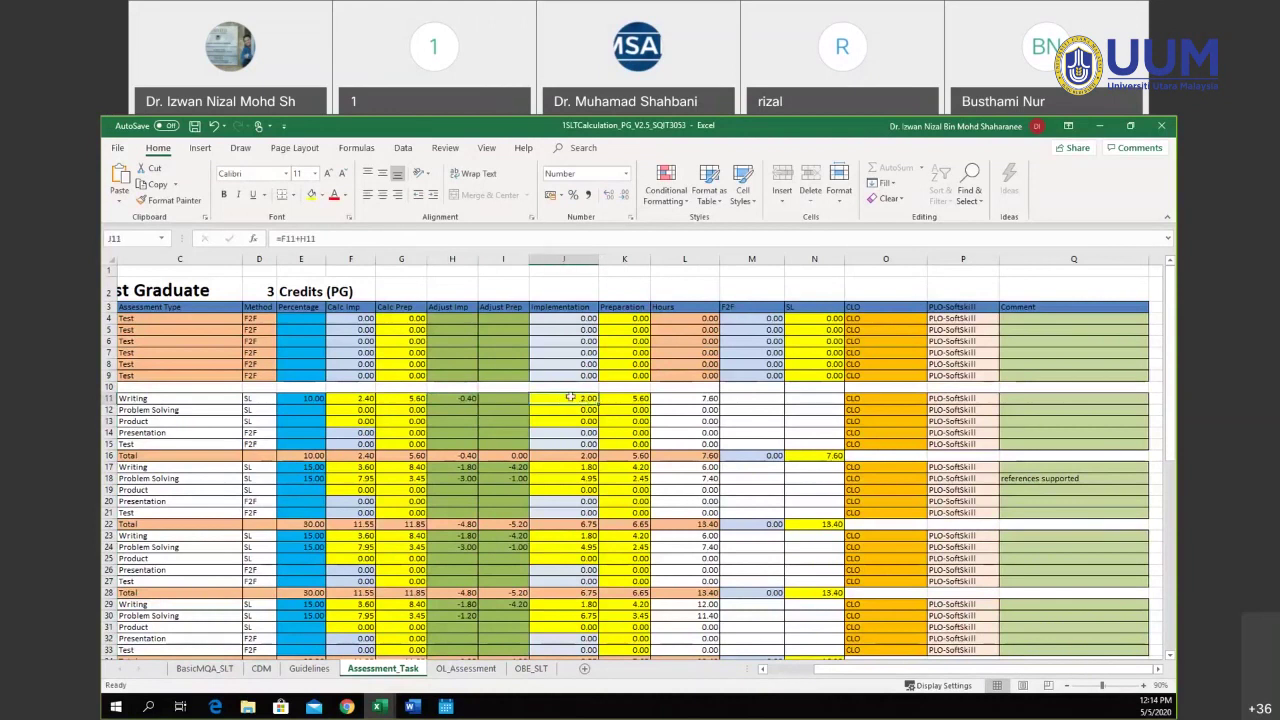
# - Set Adjust Prep to -0.6 for the Writing task in row 11
pyautogui.click(509, 398)
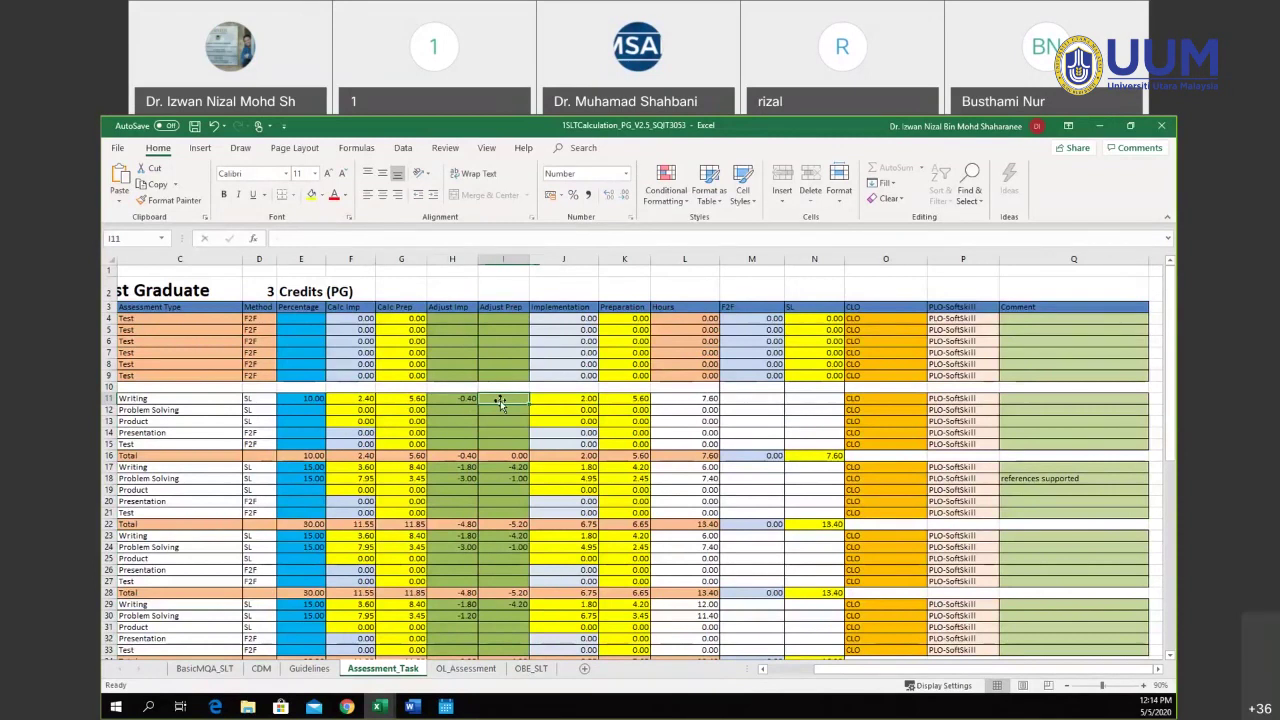
pyautogui.write('0')
pyautogui.press('BackSpace')
pyautogui.write('-0.6')
pyautogui.press('Return')
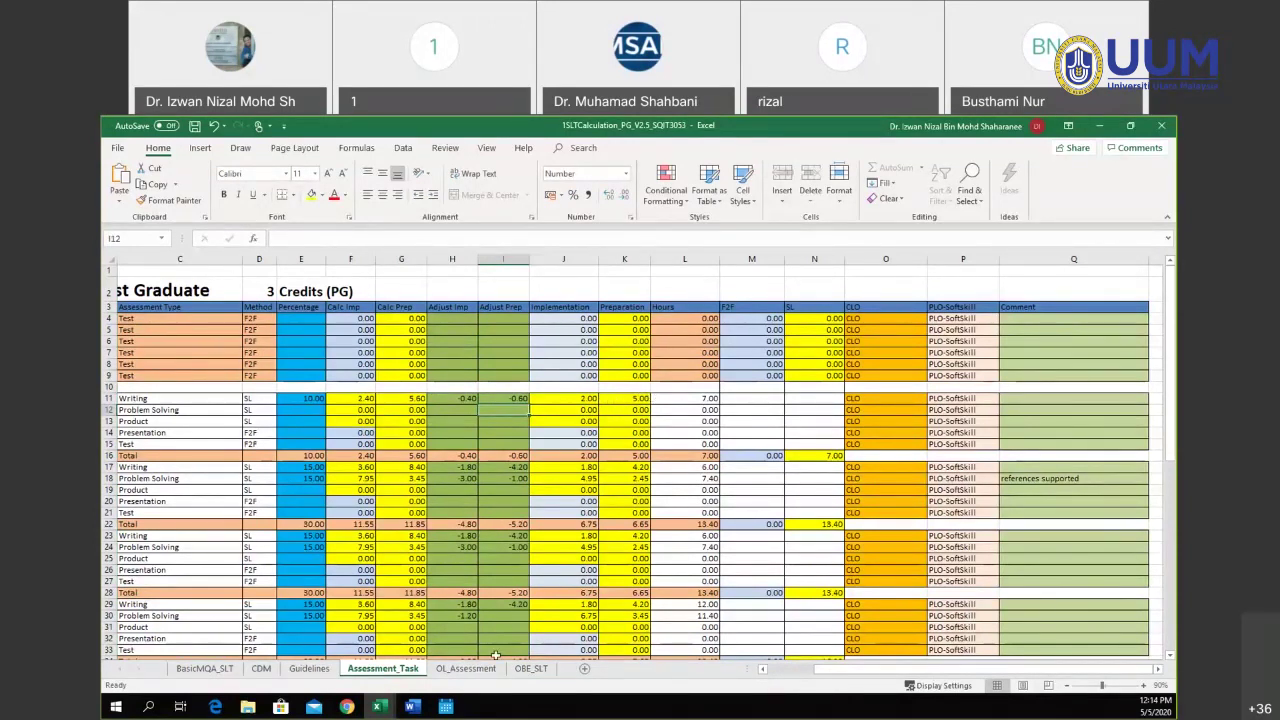
# - Review the assessment hours on the OBE_SLT sheet and return to Assessment_Task to highlight both adjustment columns
pyautogui.click(531, 669)
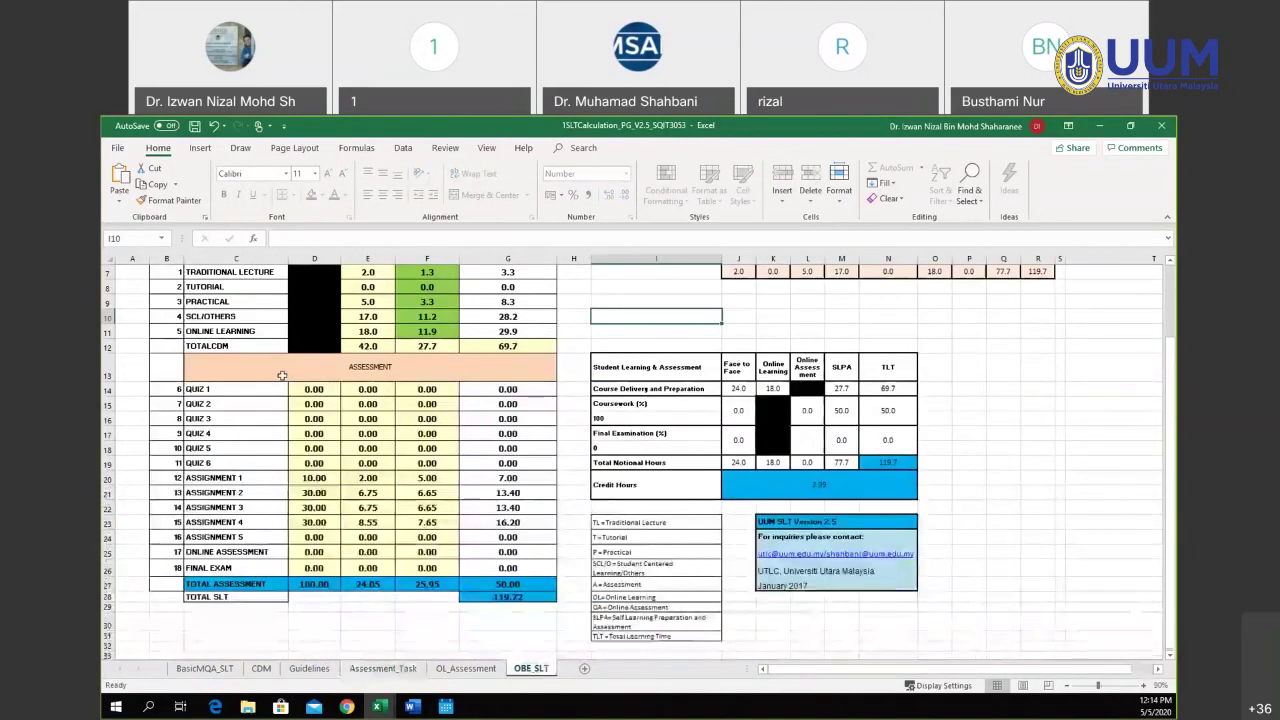
pyautogui.scroll(2, 387, 580)
pyautogui.scroll(-1, 387, 580)
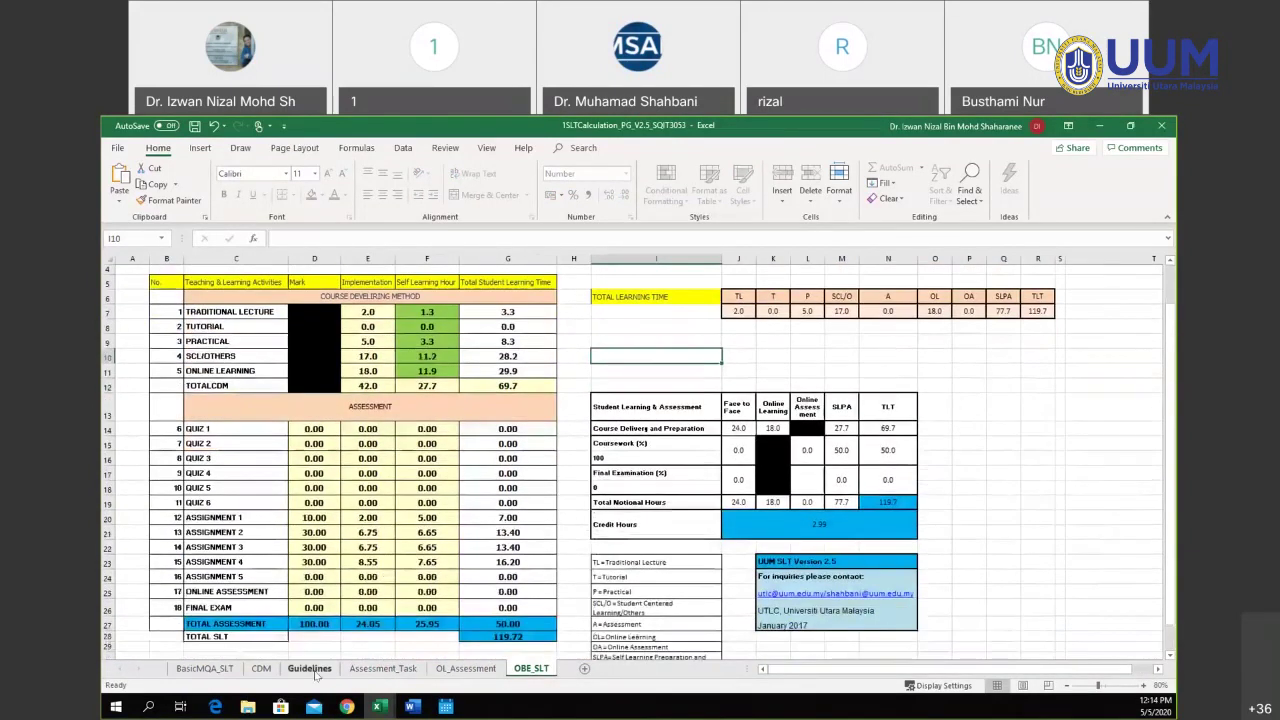
pyautogui.click(383, 669)
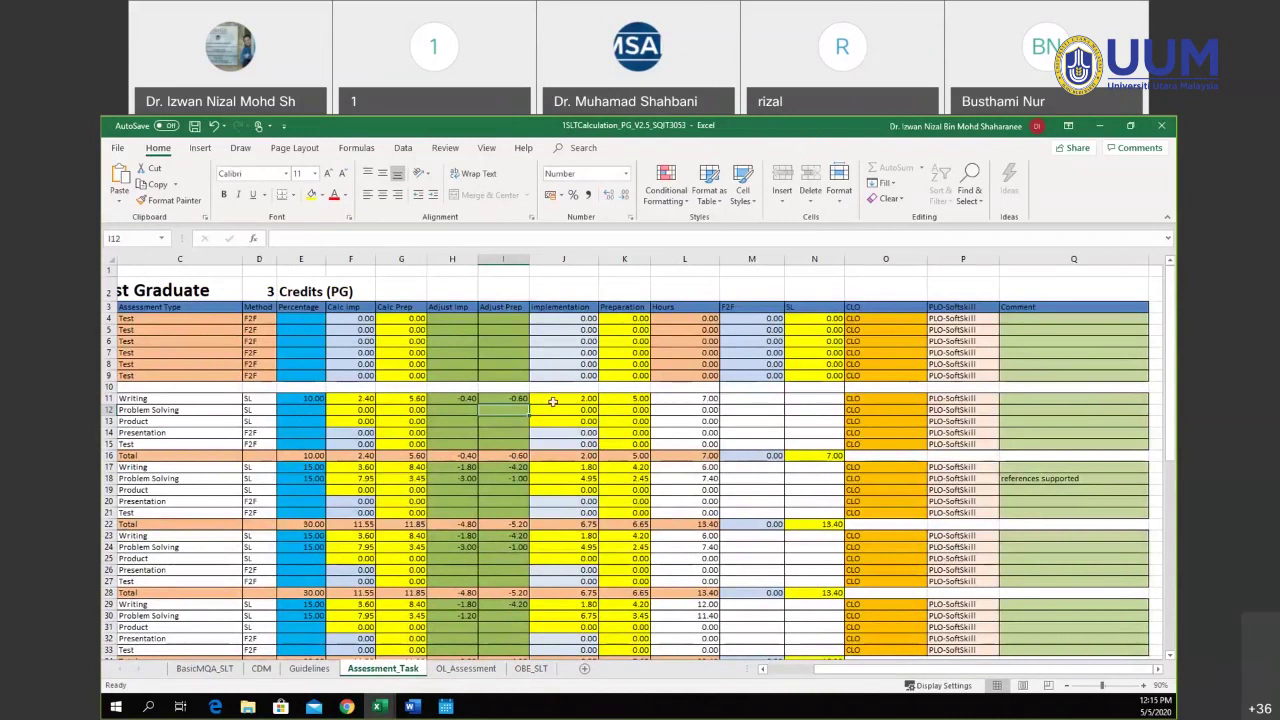
pyautogui.moveTo(452, 259); pyautogui.dragTo(500, 255)
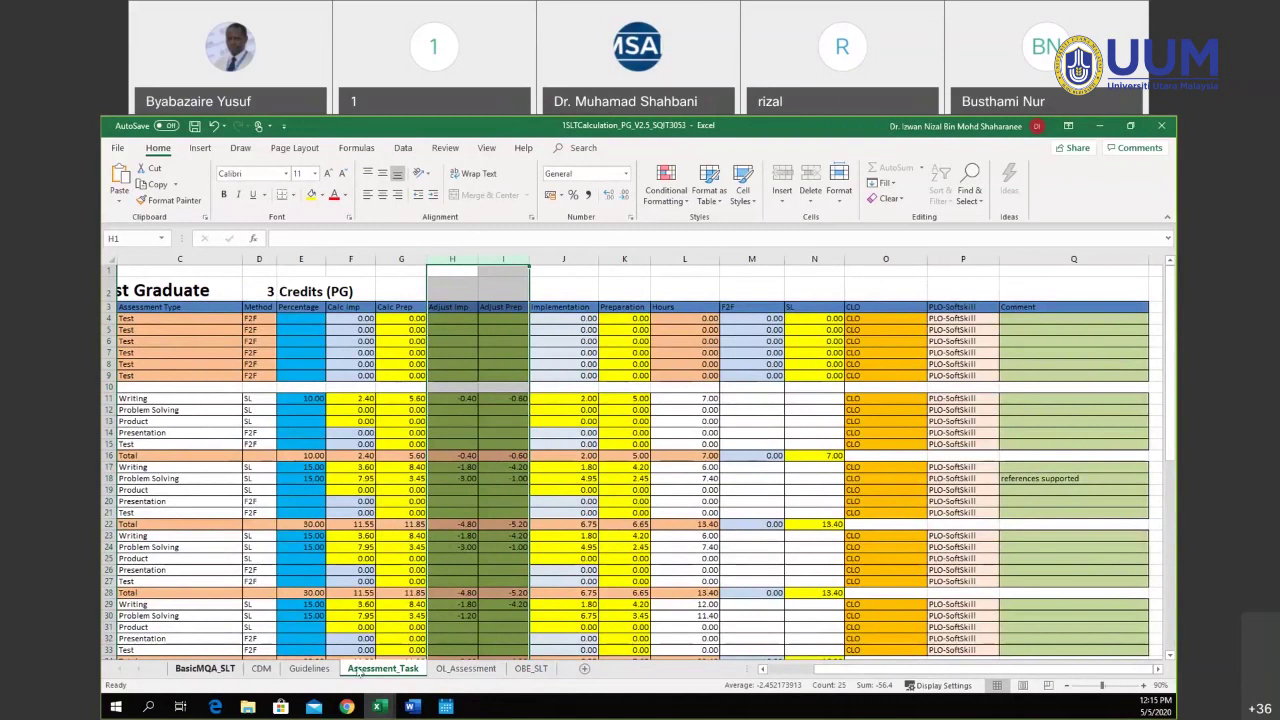
# - View the courseassessmentplan02_sqit3053 workbook and return to the SLT calculation workbook to show its BasicMQA_SLT sheet
pyautogui.click(379, 706)
pyautogui.click(250, 668)
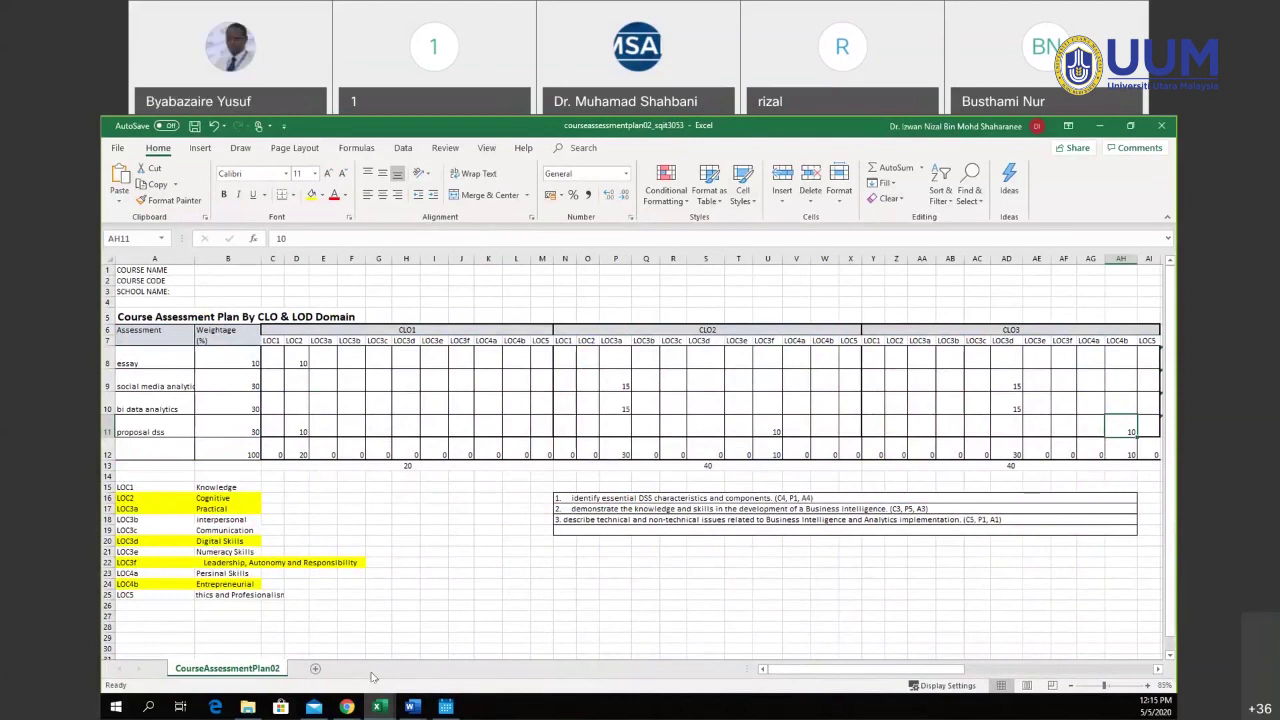
pyautogui.moveTo(380, 708)
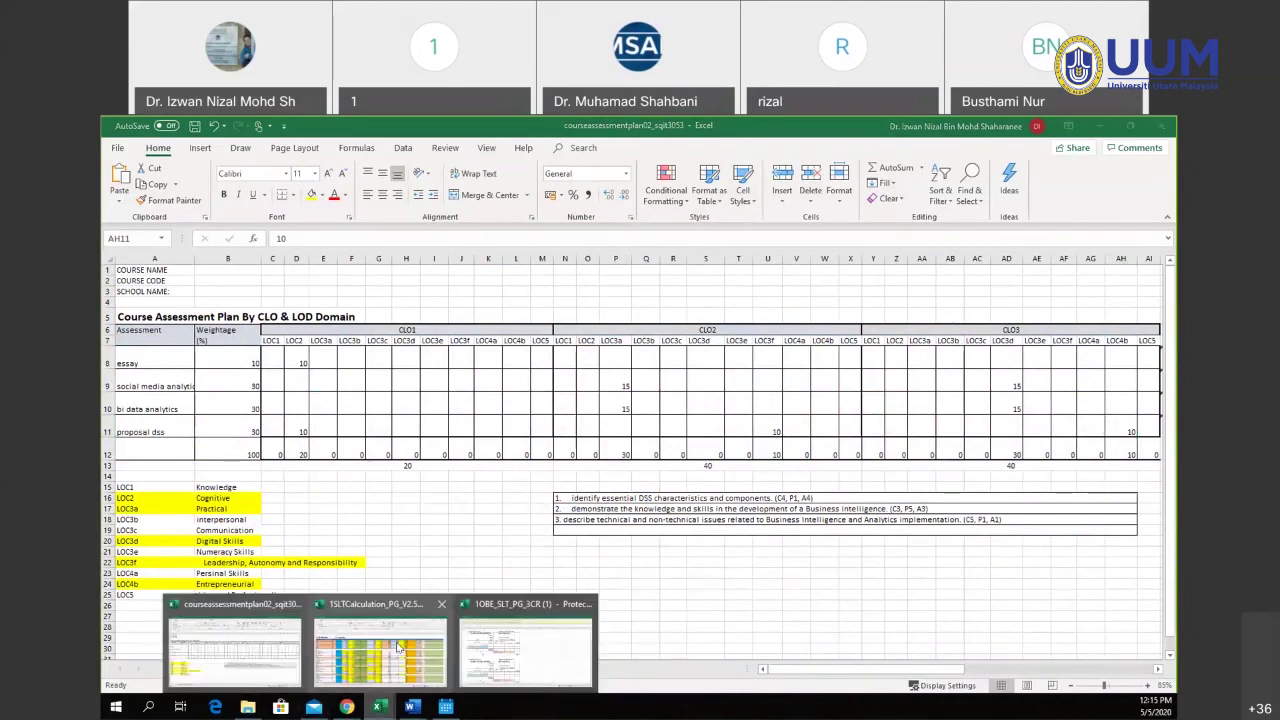
pyautogui.click(365, 655)
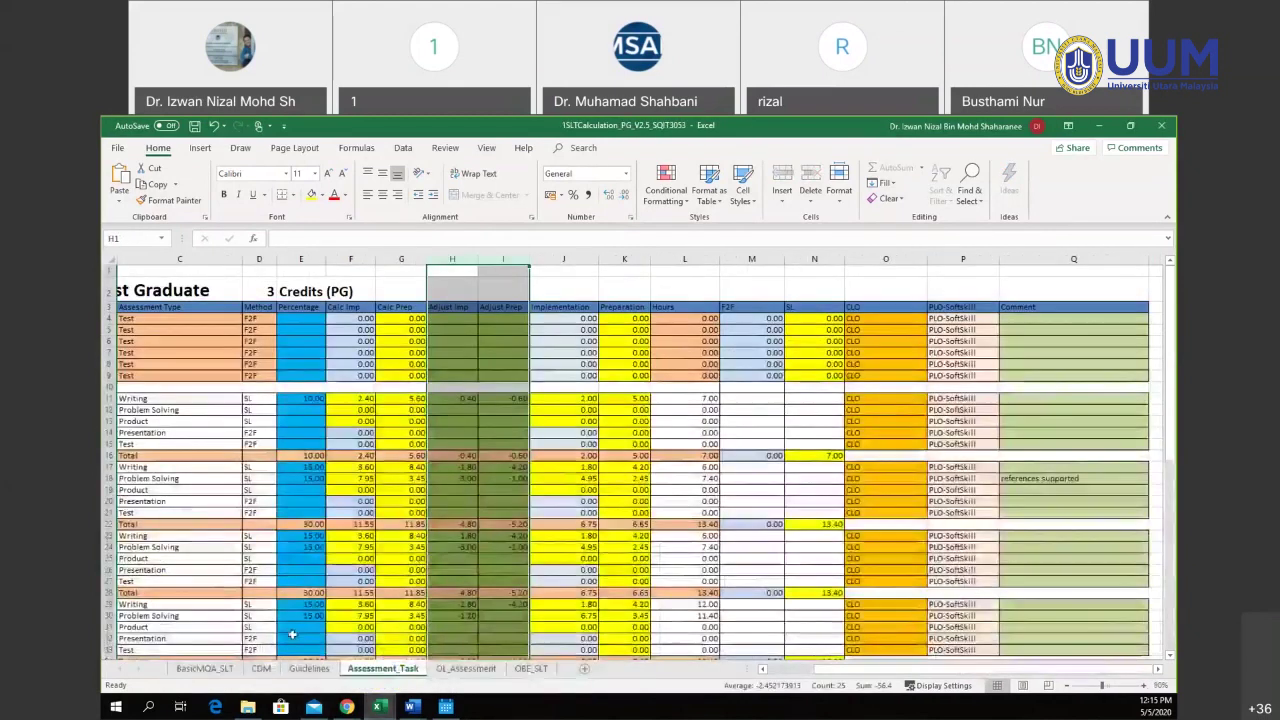
pyautogui.click(205, 668)
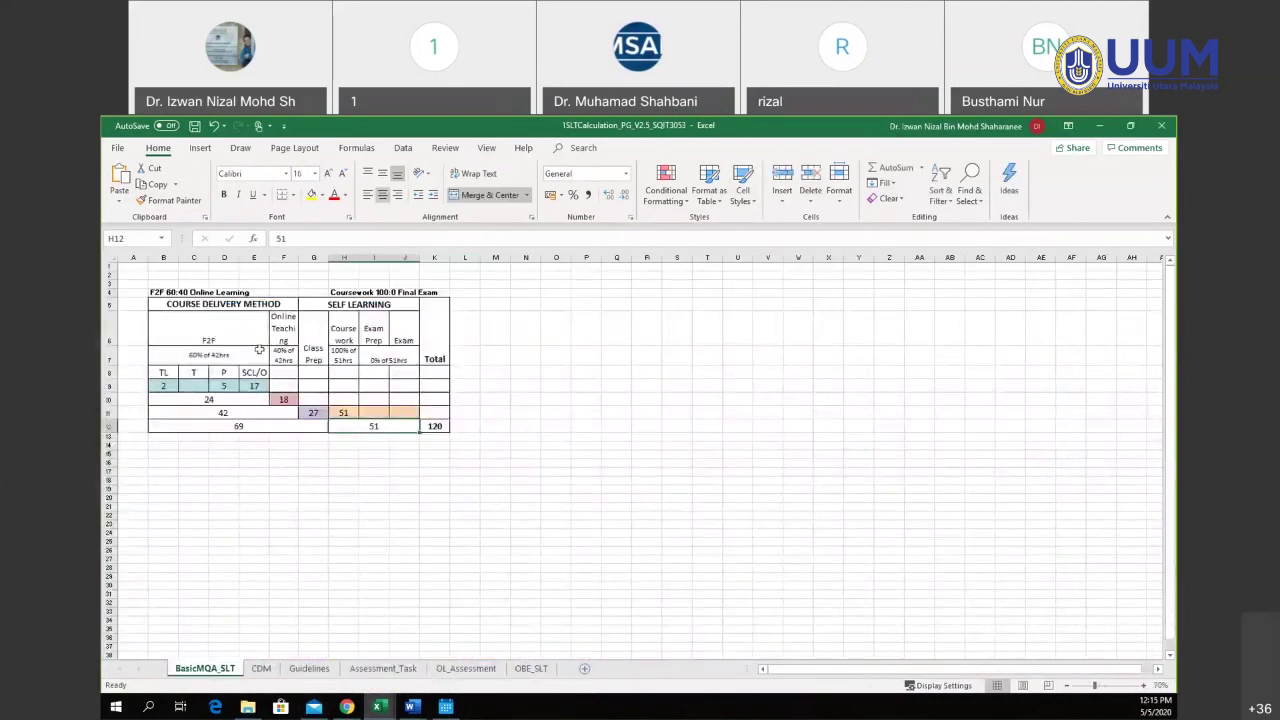
pyautogui.click(261, 668)
pyautogui.click(216, 676)
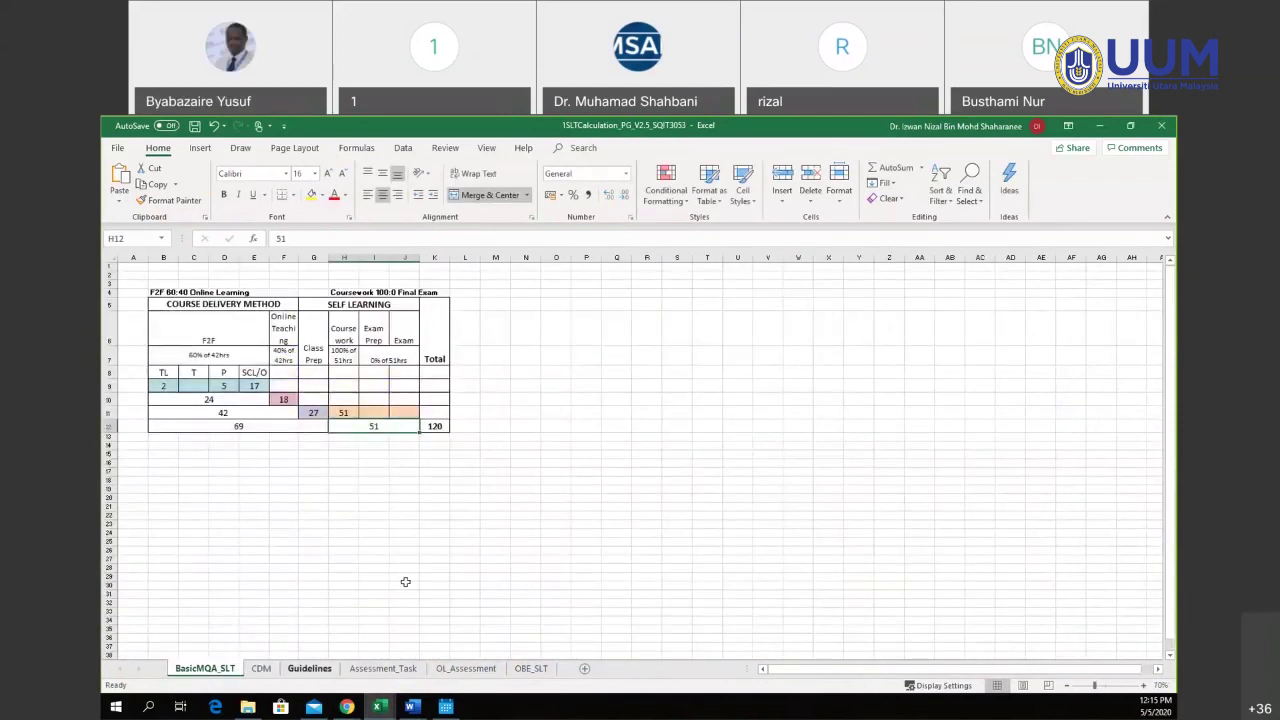
# - Switch back to the course assessment plan workbook to examine how the assessments are distributed across CLO1, CLO2 and CLO3
pyautogui.moveTo(379, 707)
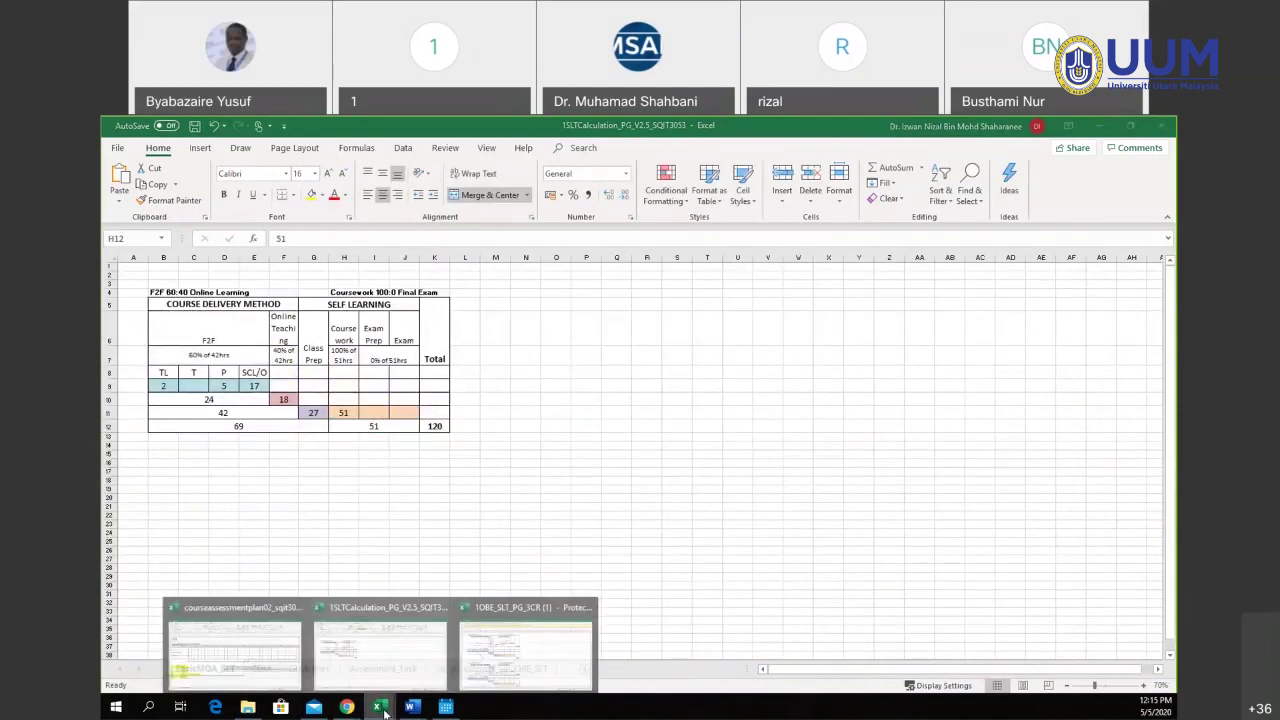
pyautogui.click(250, 662)
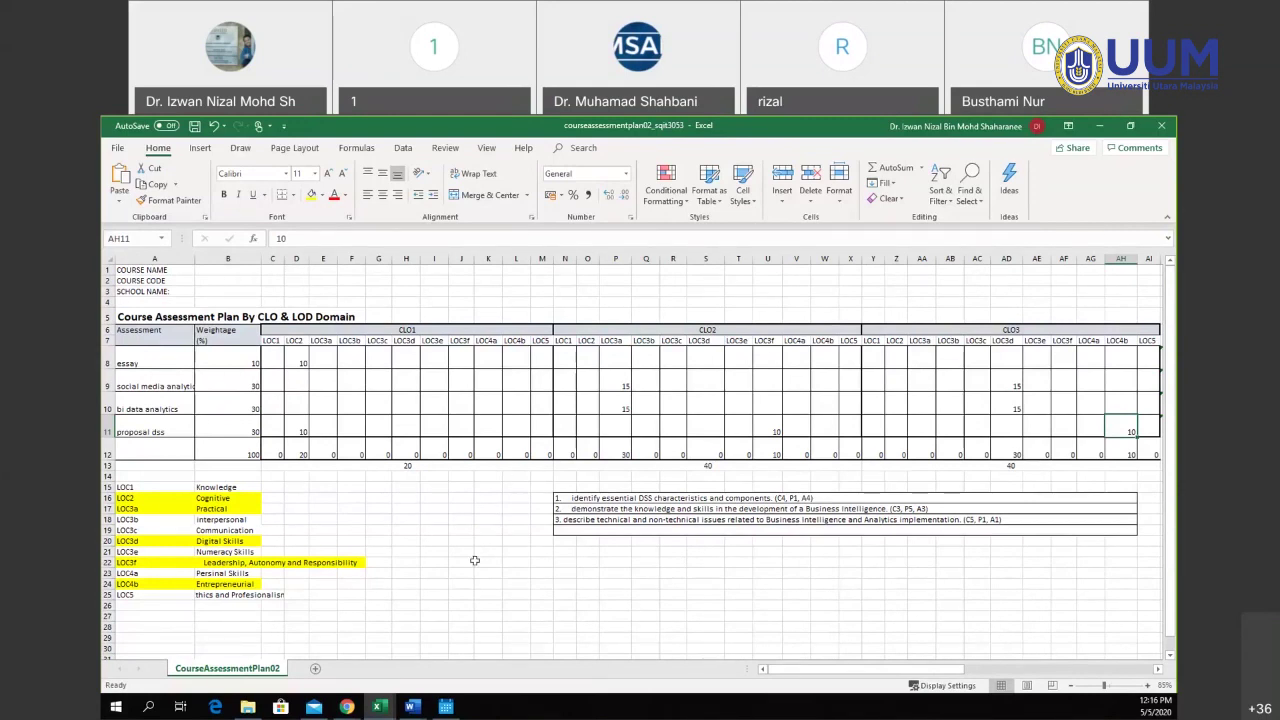
pyautogui.click(683, 529)
pyautogui.click(505, 557)
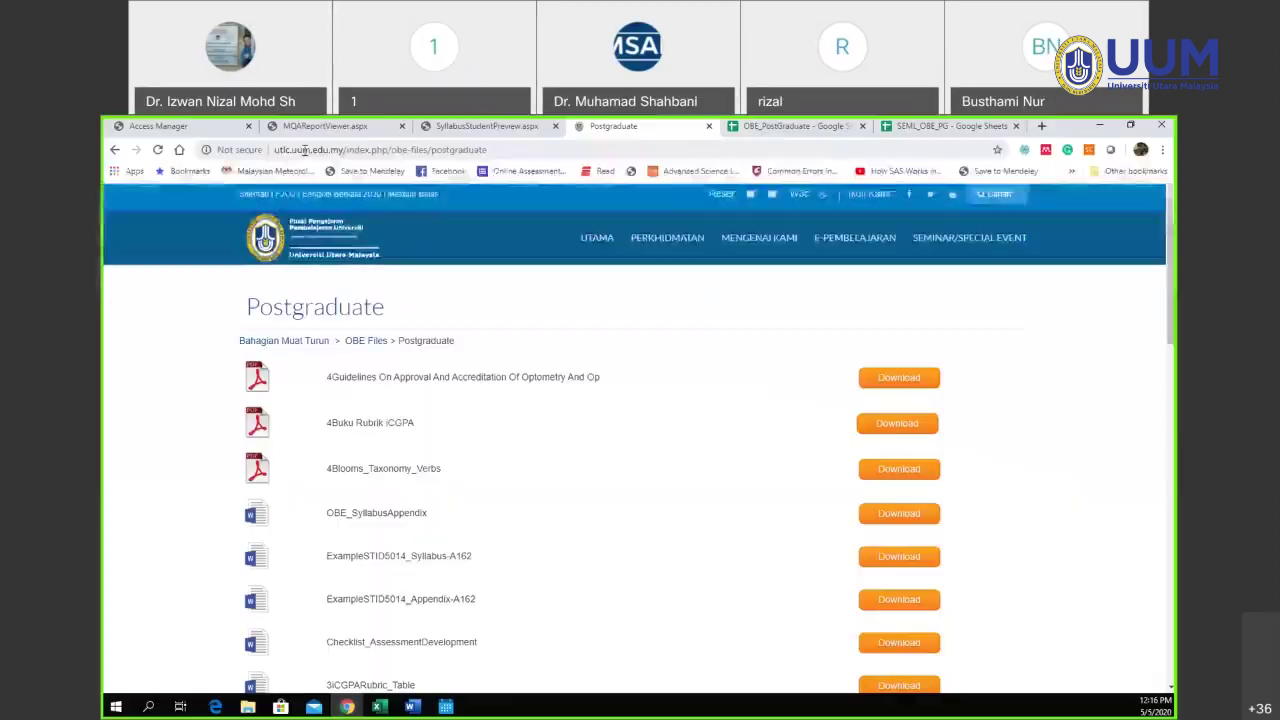
# - Highlight the UTLC Postgraduate page's address, go back and reopen the Postgraduate list through OBE Files to browse the SLT workbooks
pyautogui.click(389, 150)
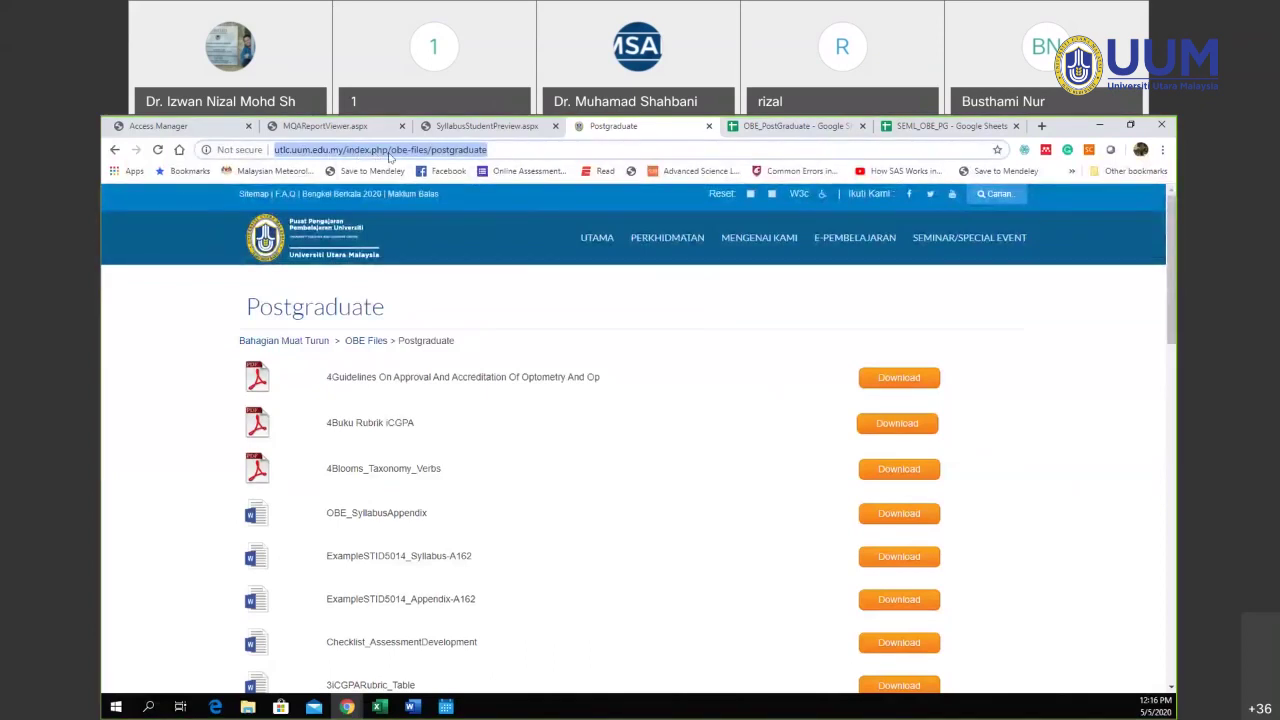
pyautogui.click(116, 150)
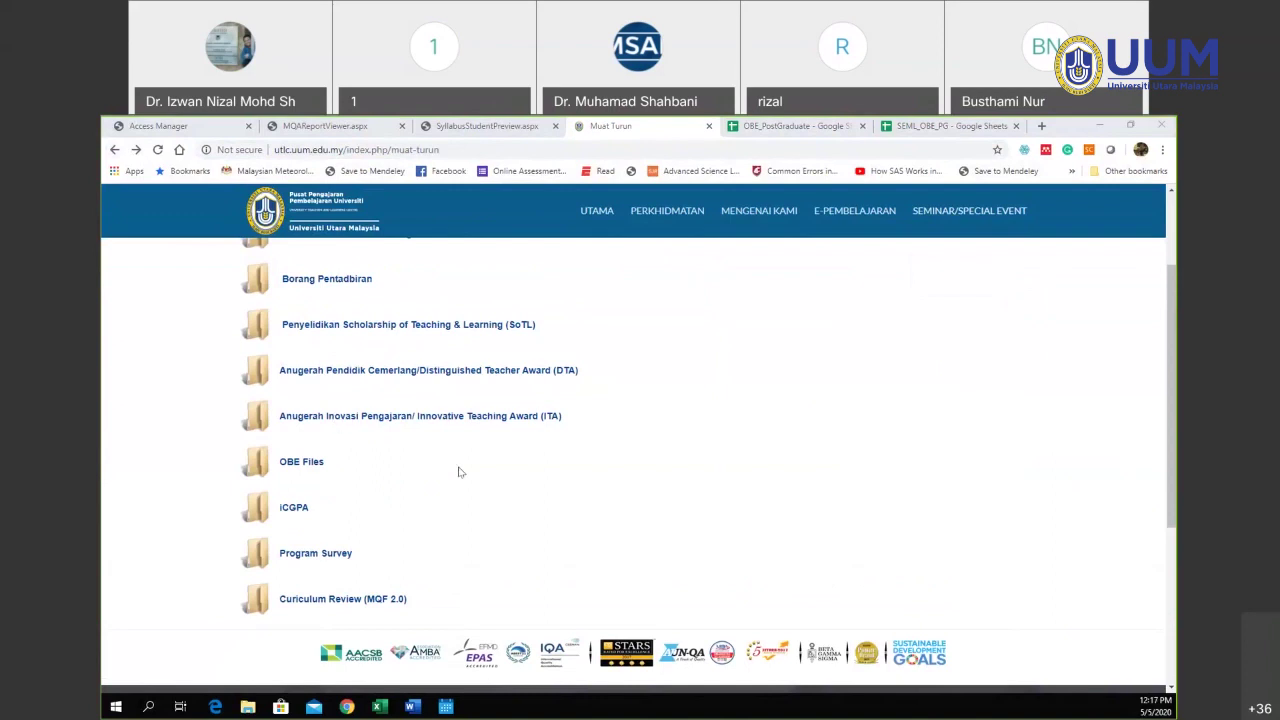
pyautogui.click(301, 466)
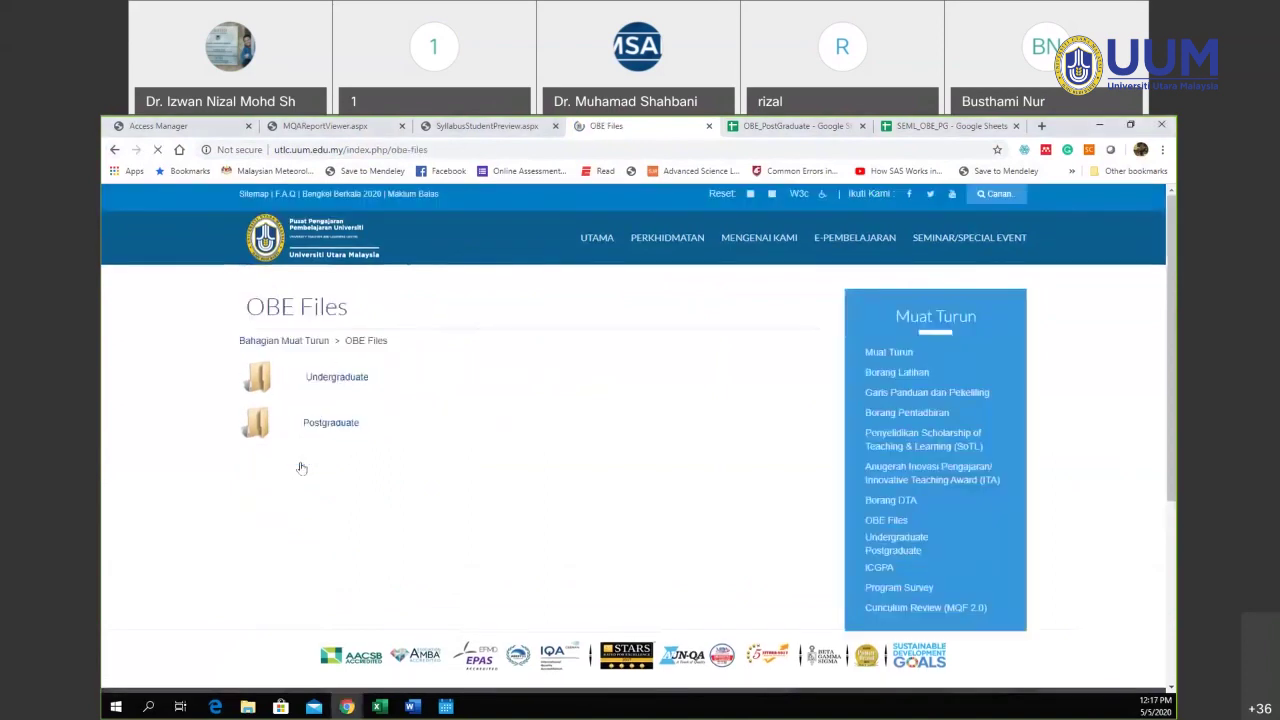
pyautogui.click(341, 428)
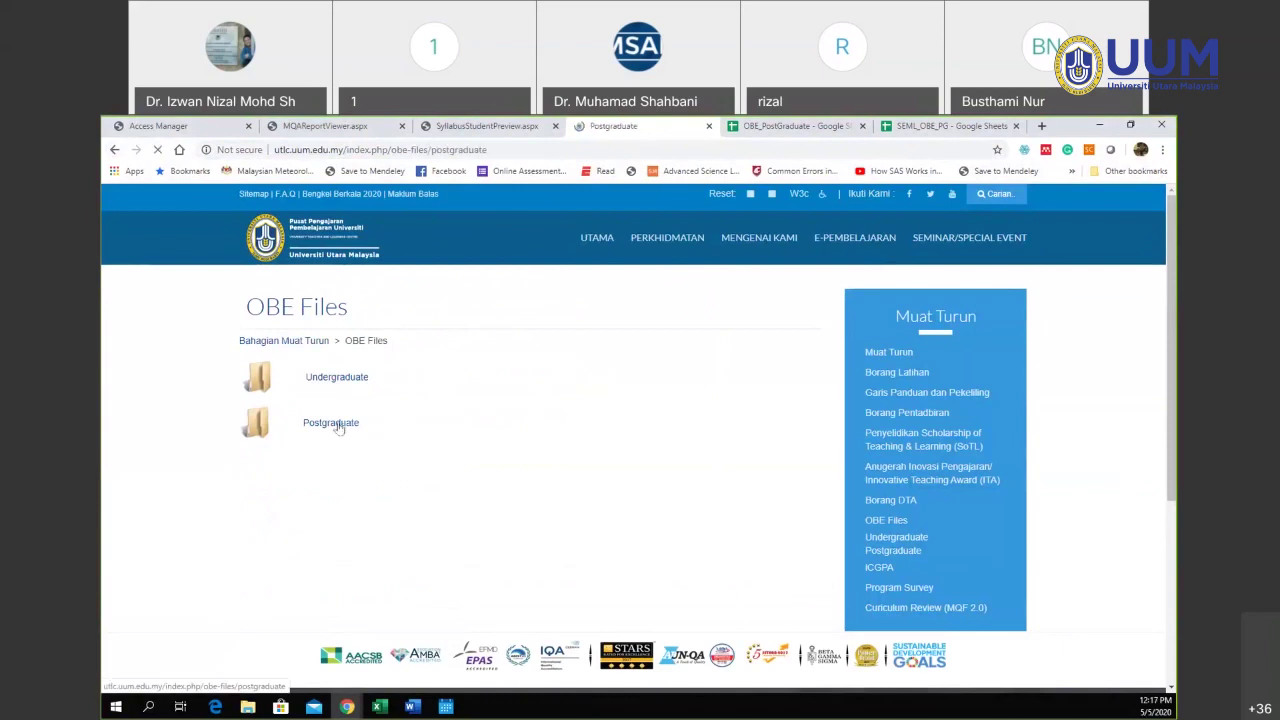
pyautogui.scroll(-4, 490, 445)
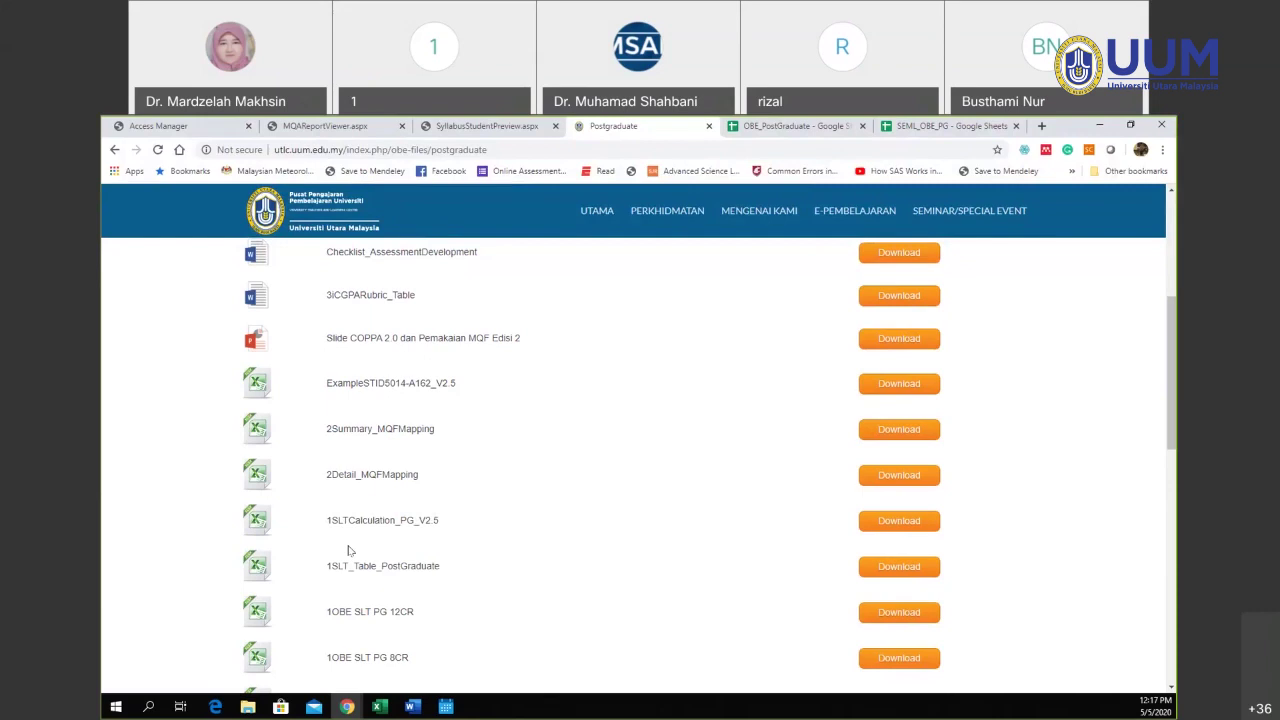
# - Switch to the SLT calculation workbook in Excel and set the PG credit hours to 4 on the Guidelines sheet
pyautogui.click(378, 706)
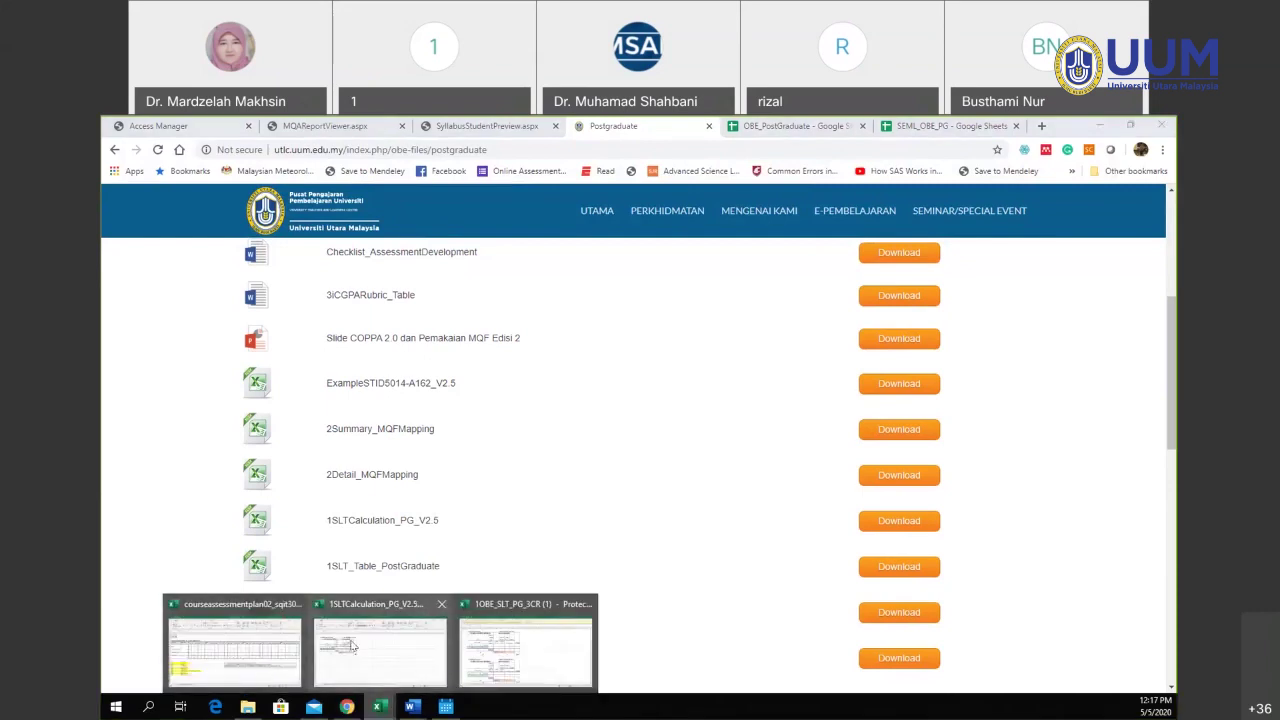
pyautogui.click(380, 655)
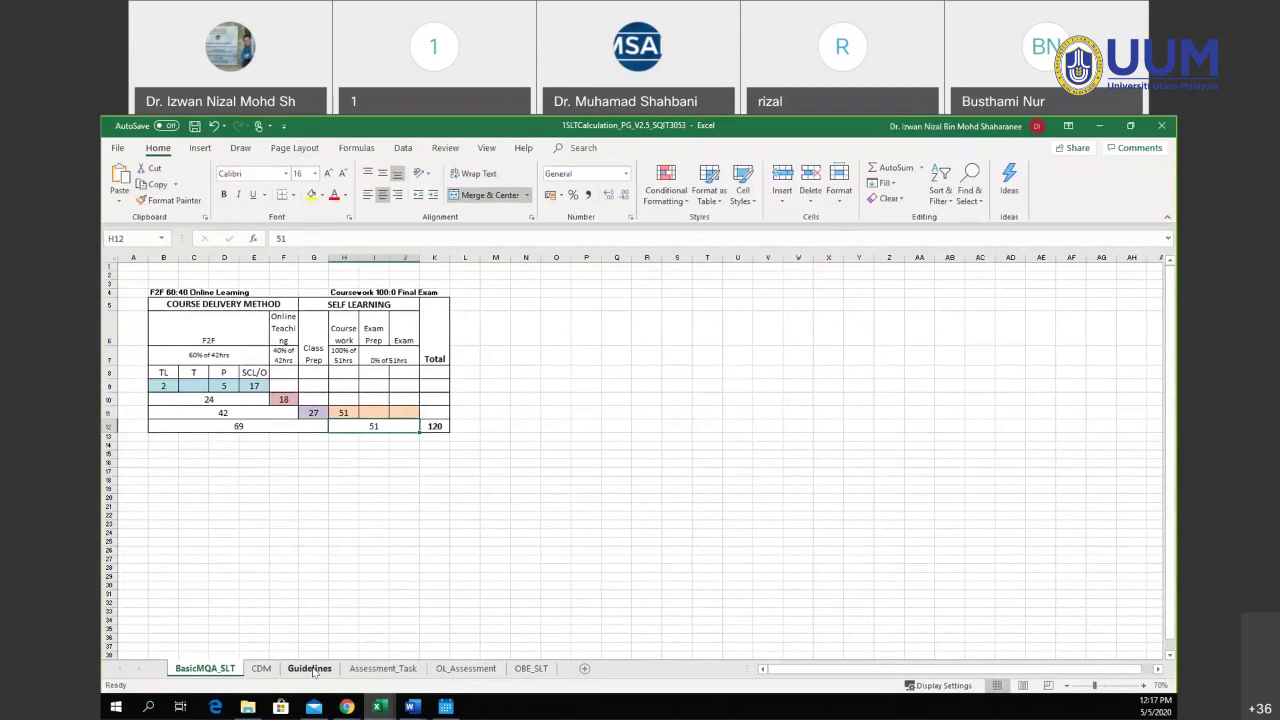
pyautogui.click(313, 669)
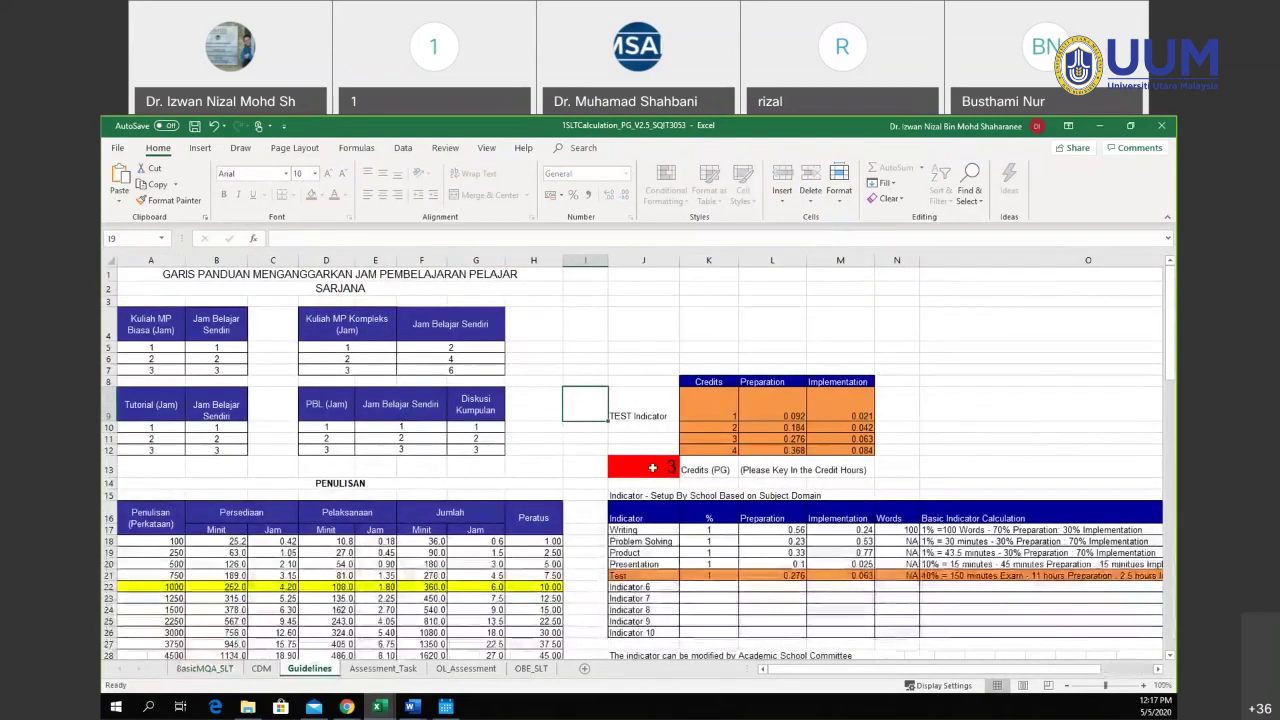
pyautogui.click(651, 466)
pyautogui.write('4')
pyautogui.click(693, 511)
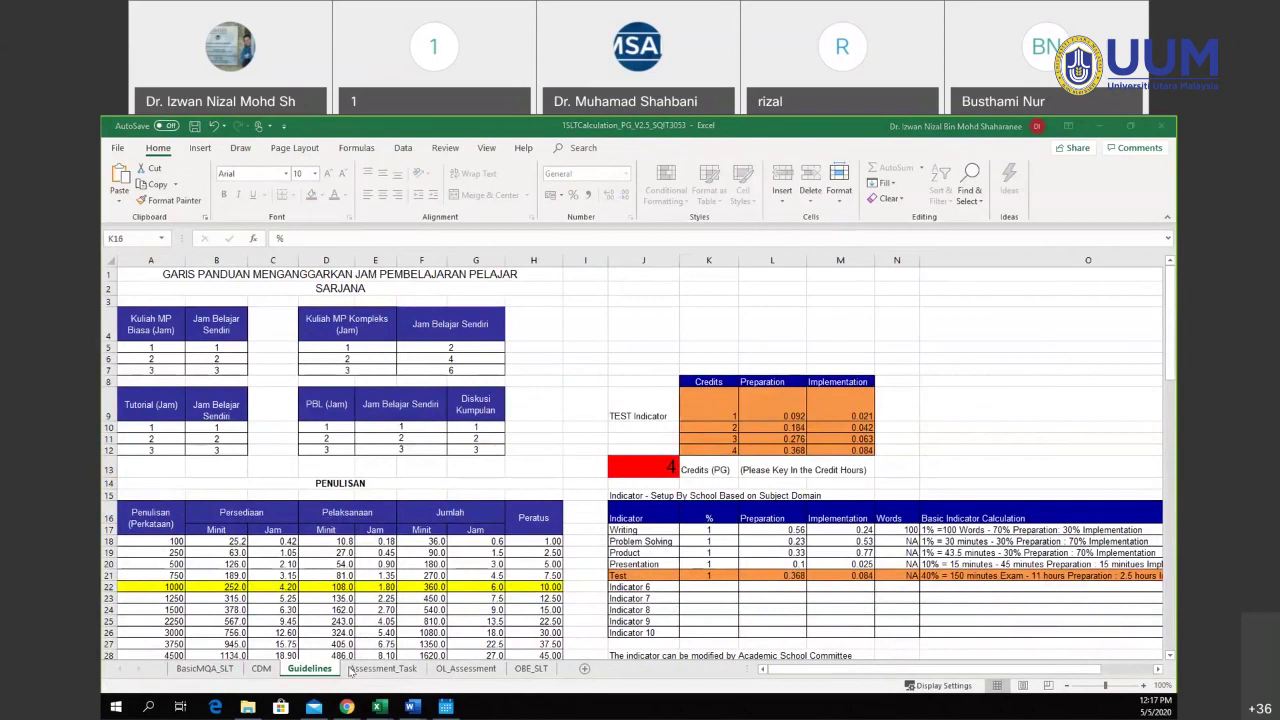
# - Show the BasicMQA_SLT sheet, download 1OBE SLT PG 4CR from the UTLC Postgraduate page in Chrome and view the workbook's 60 sheet
pyautogui.click(195, 668)
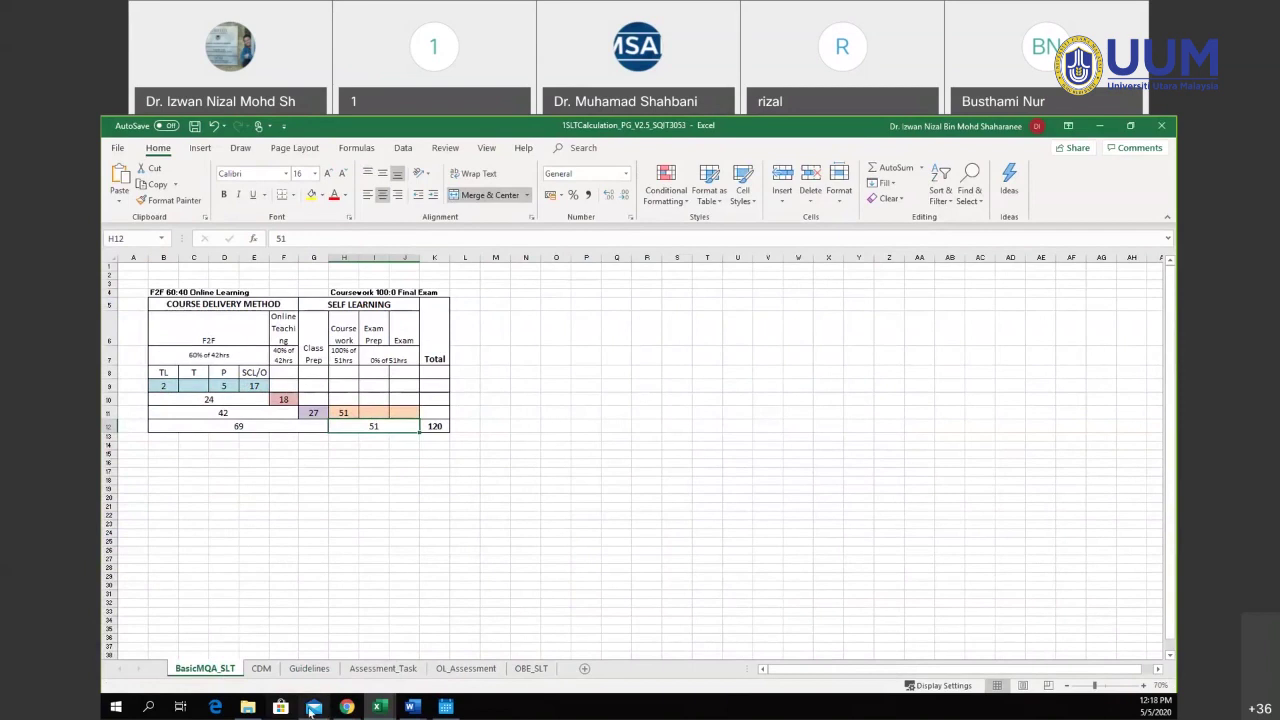
pyautogui.moveTo(346, 707)
pyautogui.click(234, 650)
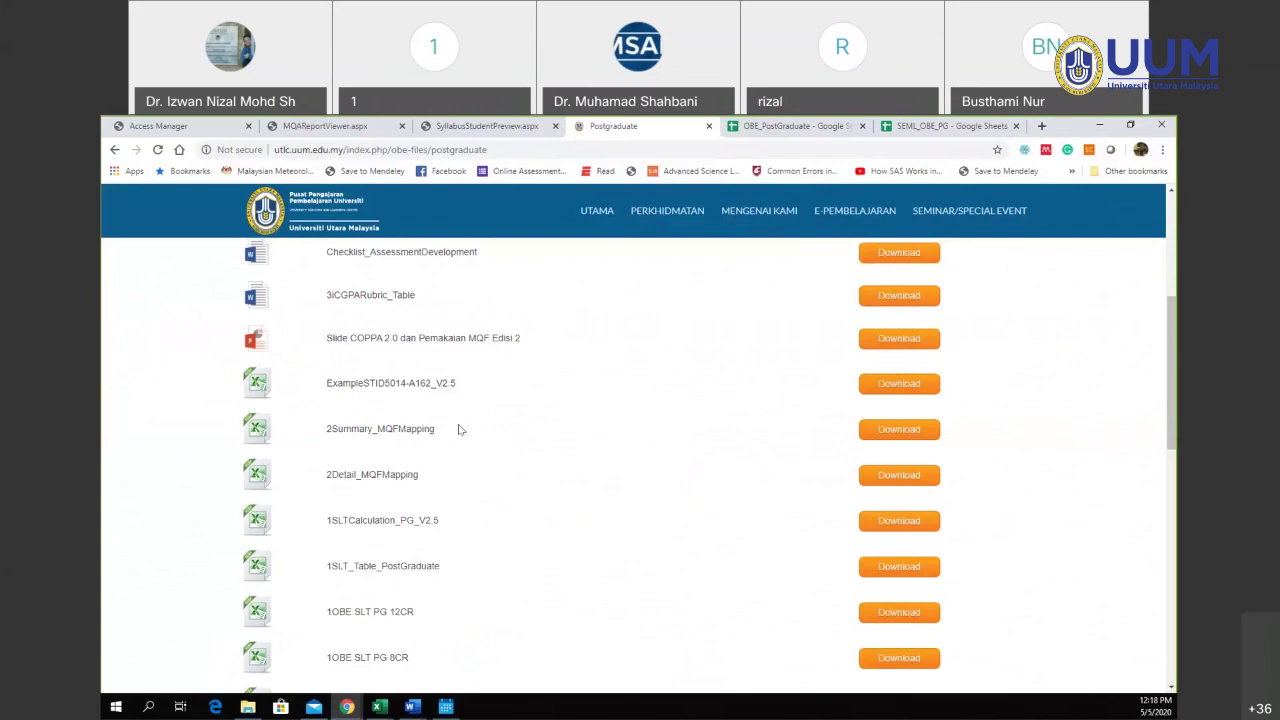
pyautogui.scroll(-3, 458, 432)
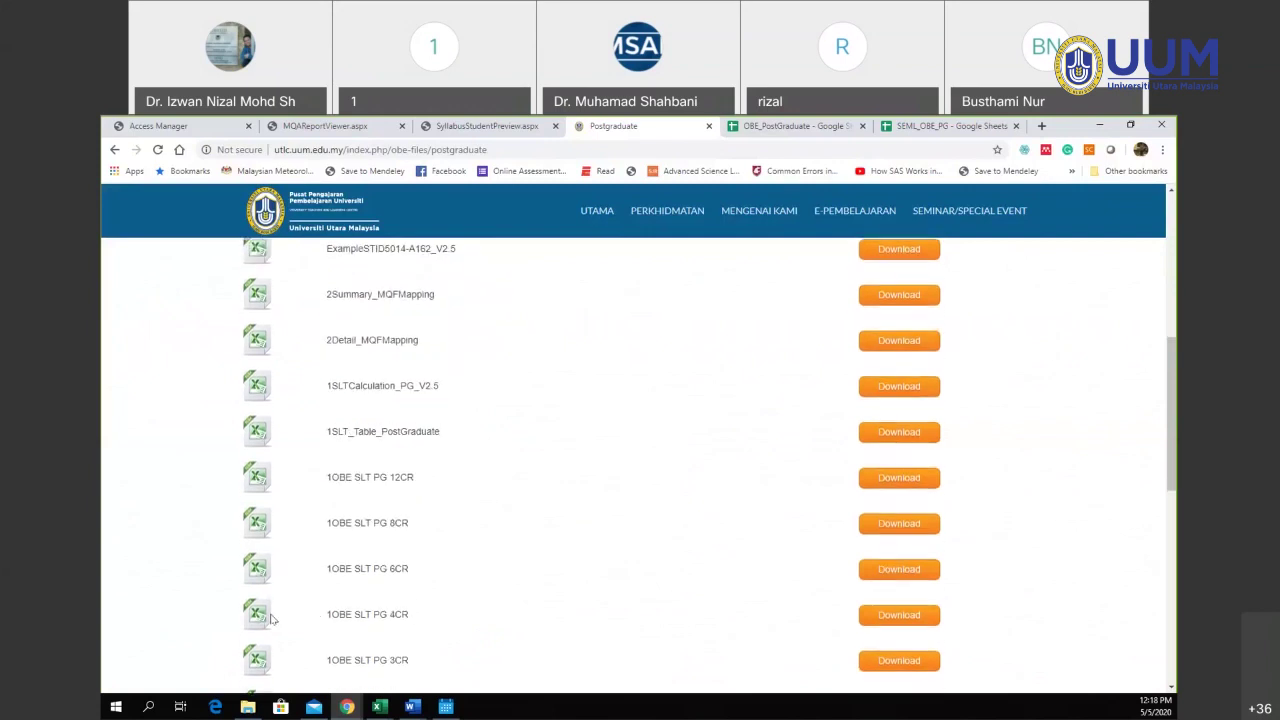
pyautogui.click(893, 617)
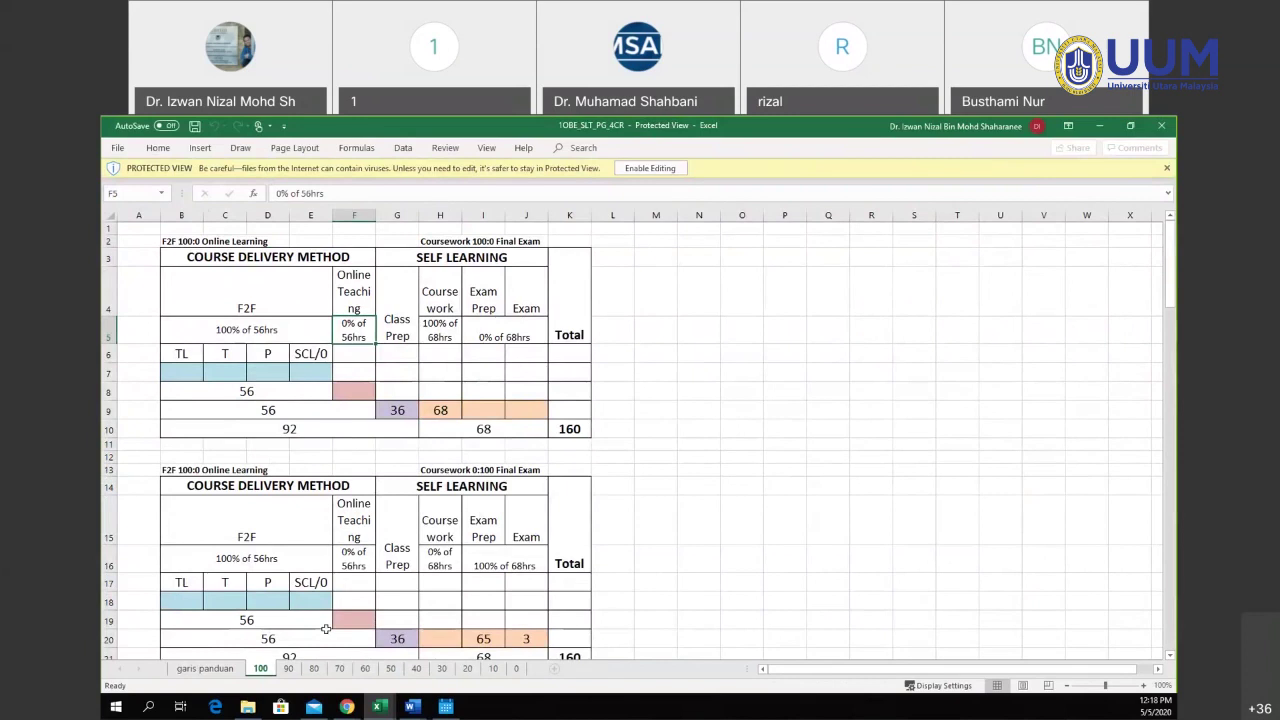
pyautogui.click(366, 670)
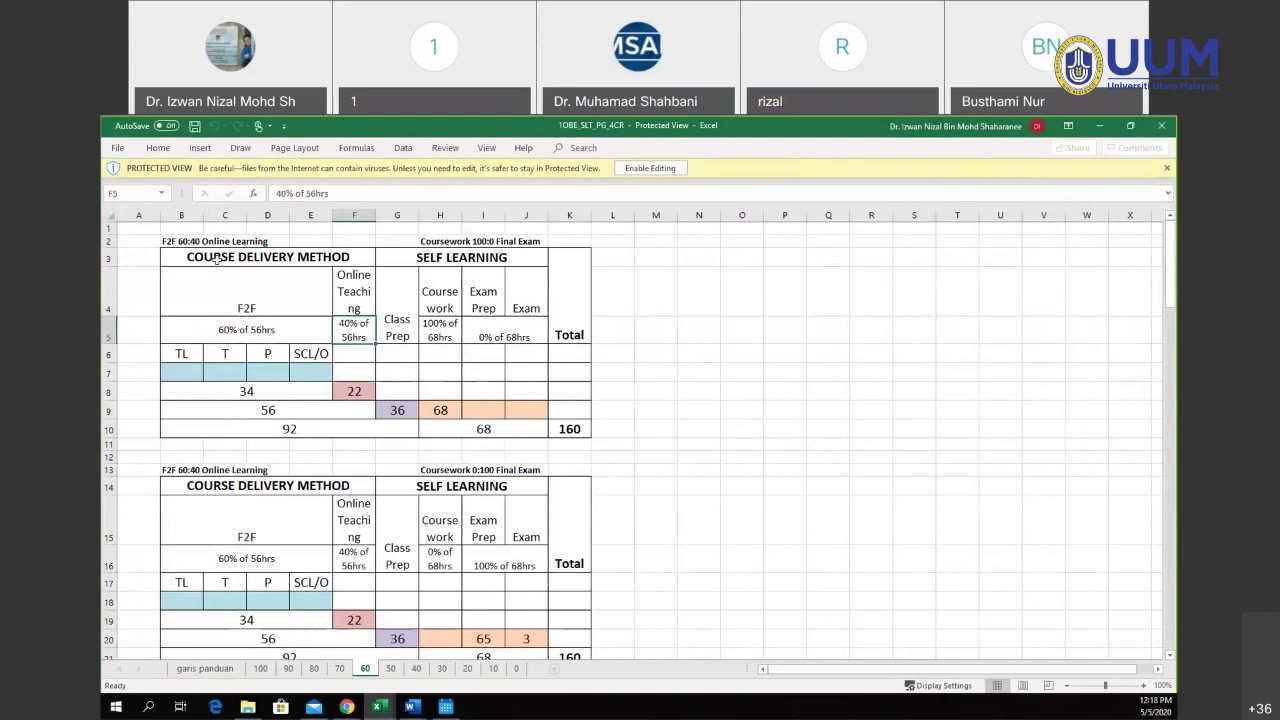
# - Copy the F2F 70:30 Online Learning, Coursework 100:0 Final Exam table from the 70 sheet of the 4CR workbook
pyautogui.moveTo(178, 242); pyautogui.dragTo(535, 404)
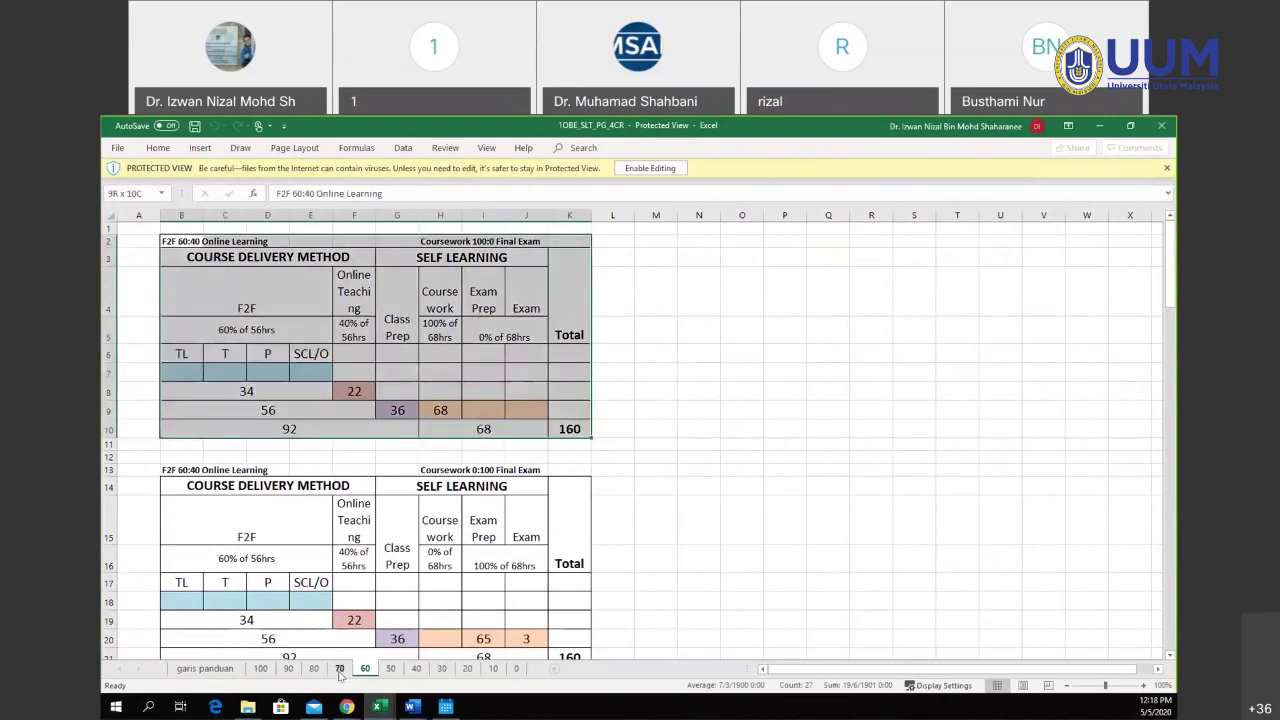
pyautogui.click(340, 670)
pyautogui.click(397, 410)
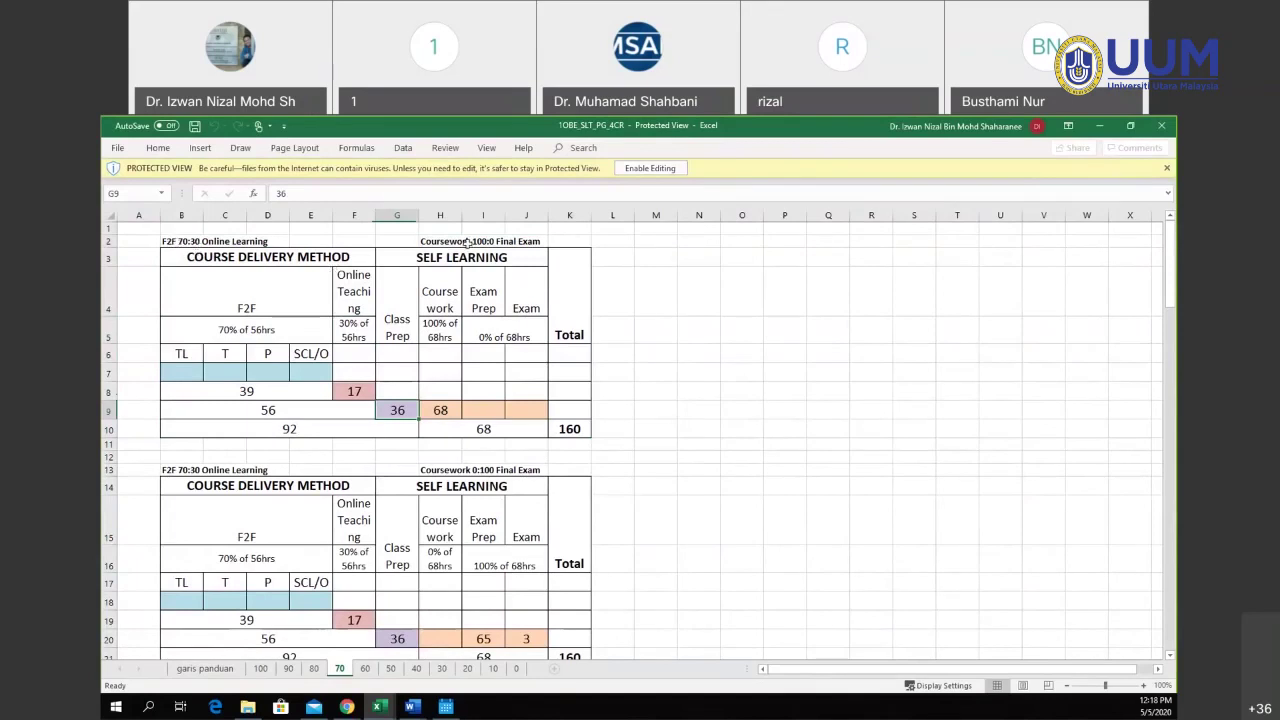
pyautogui.moveTo(172, 241); pyautogui.dragTo(575, 430)
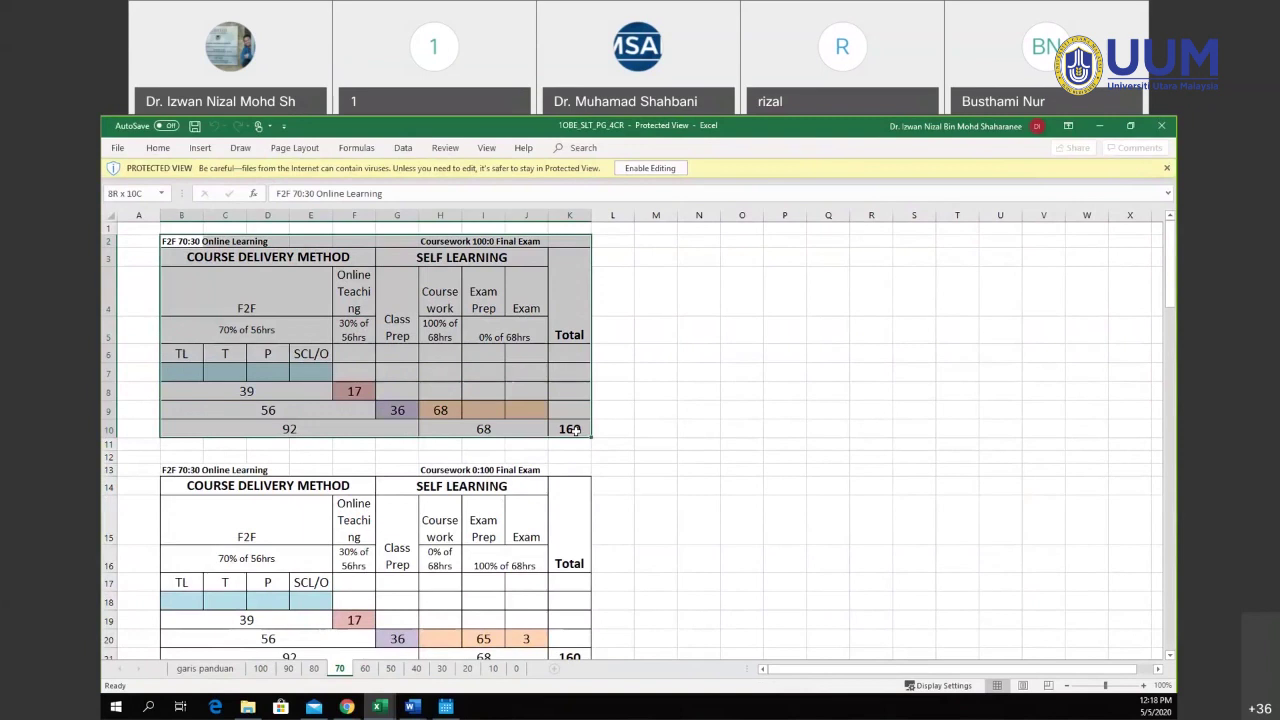
pyautogui.hotkey('ctrl', 'c')
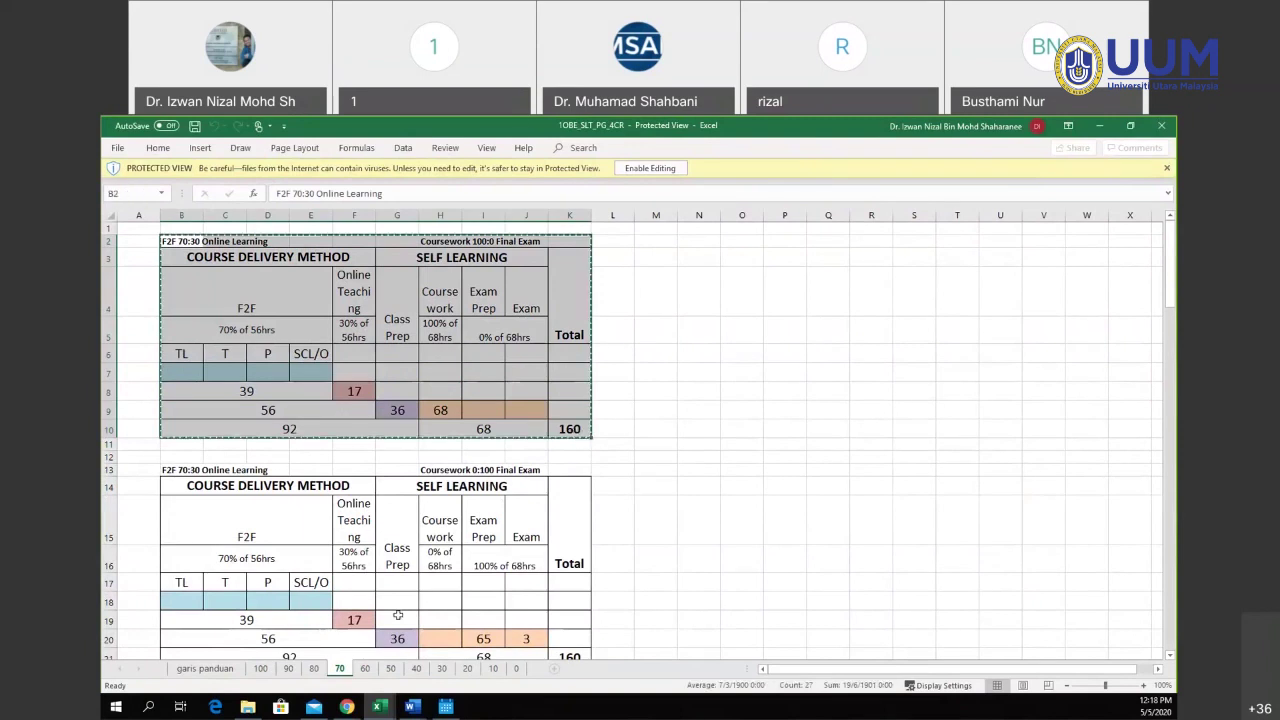
# - Paste the copied SLT table at B4 on the BasicMQA_SLT sheet of the SLT calculation workbook, accepting formulas as values
pyautogui.click(386, 710)
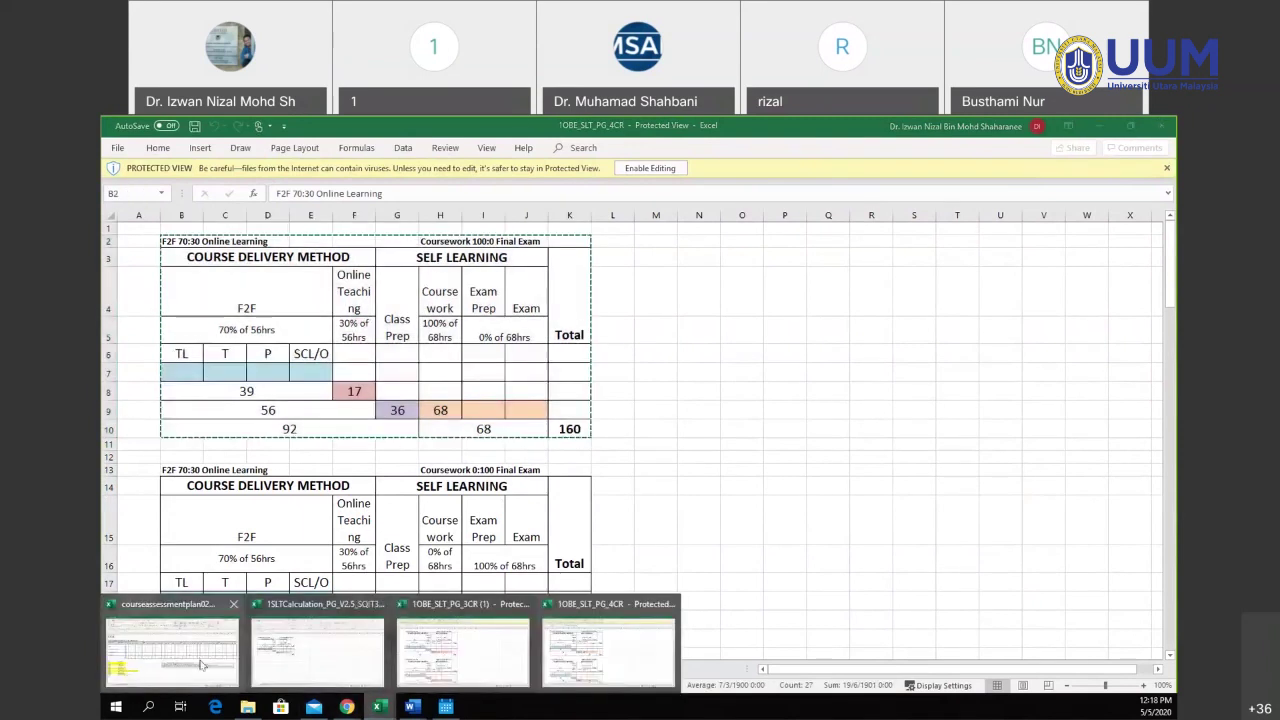
pyautogui.click(325, 665)
pyautogui.click(163, 292)
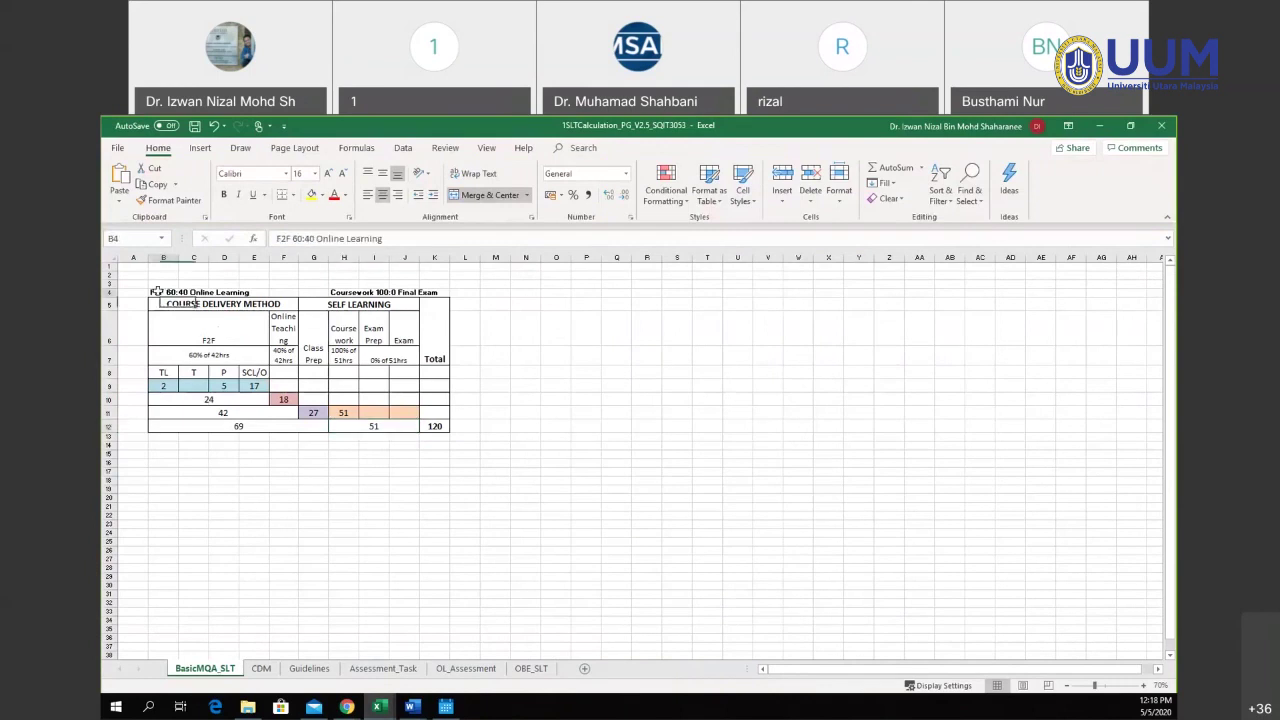
pyautogui.hotkey('ctrl', 'v')
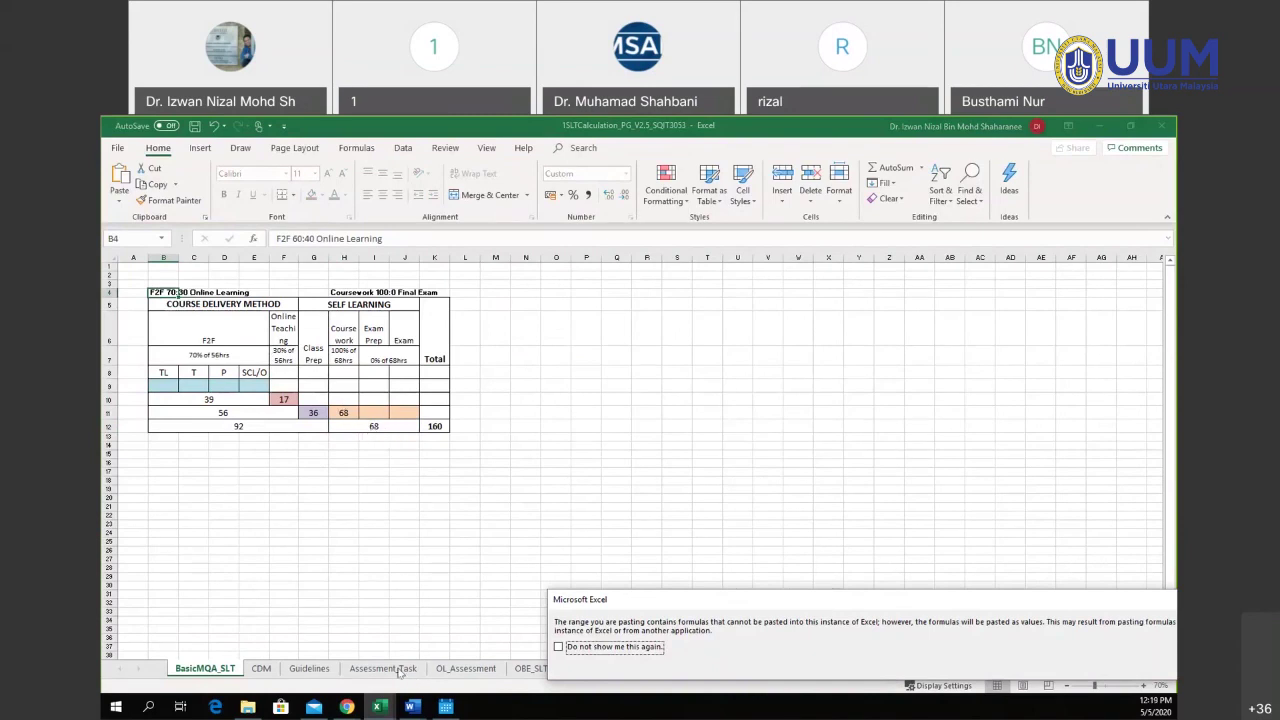
pyautogui.moveTo(1151, 603); pyautogui.dragTo(718, 523)
pyautogui.click(853, 586)
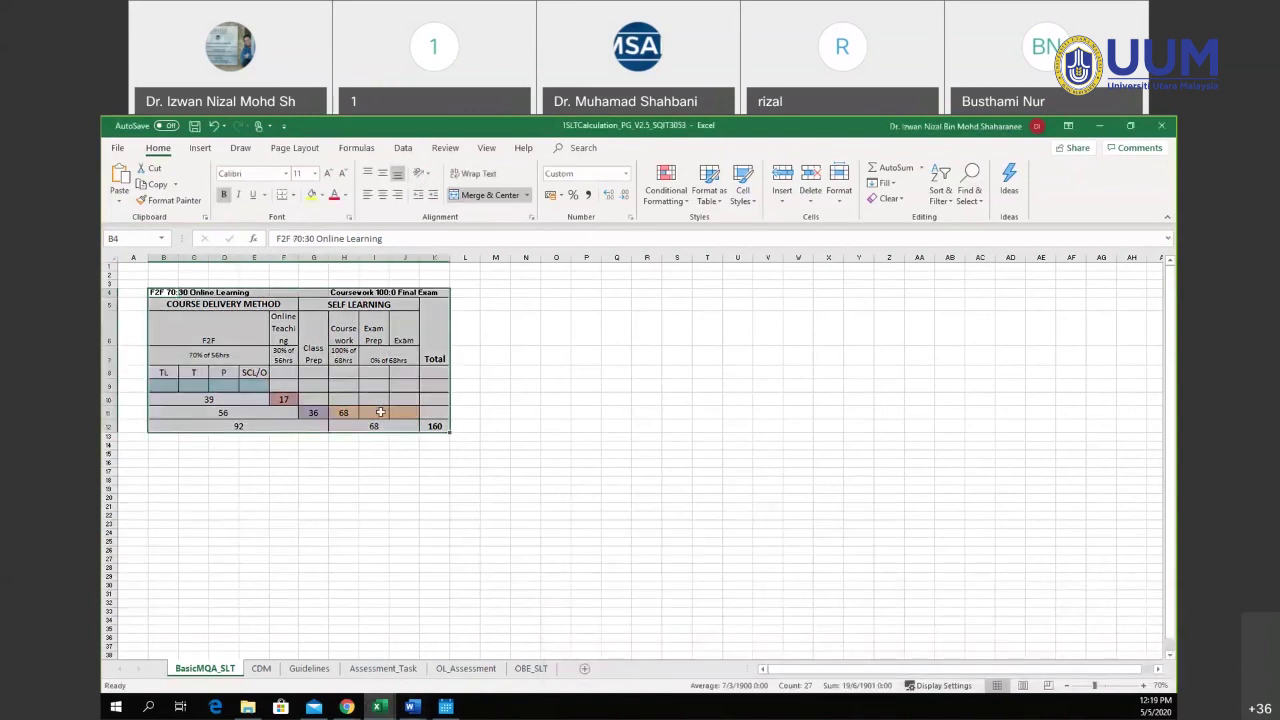
pyautogui.click(374, 551)
pyautogui.hotkey('ctrl', 'Up')
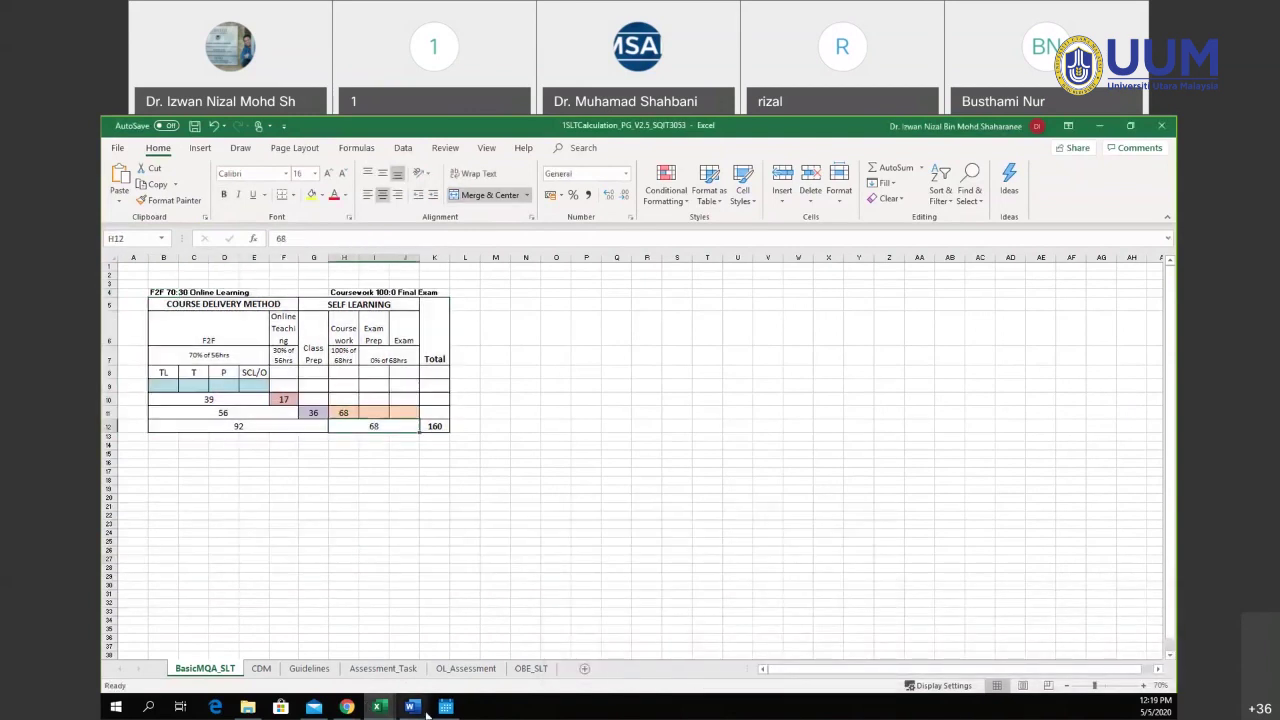
# - Compare the overall assessment SLT on Assessment_Task and the learning time on CDM with the BasicMQA_SLT table
pyautogui.click(384, 675)
pyautogui.scroll(-8, 885, 587)
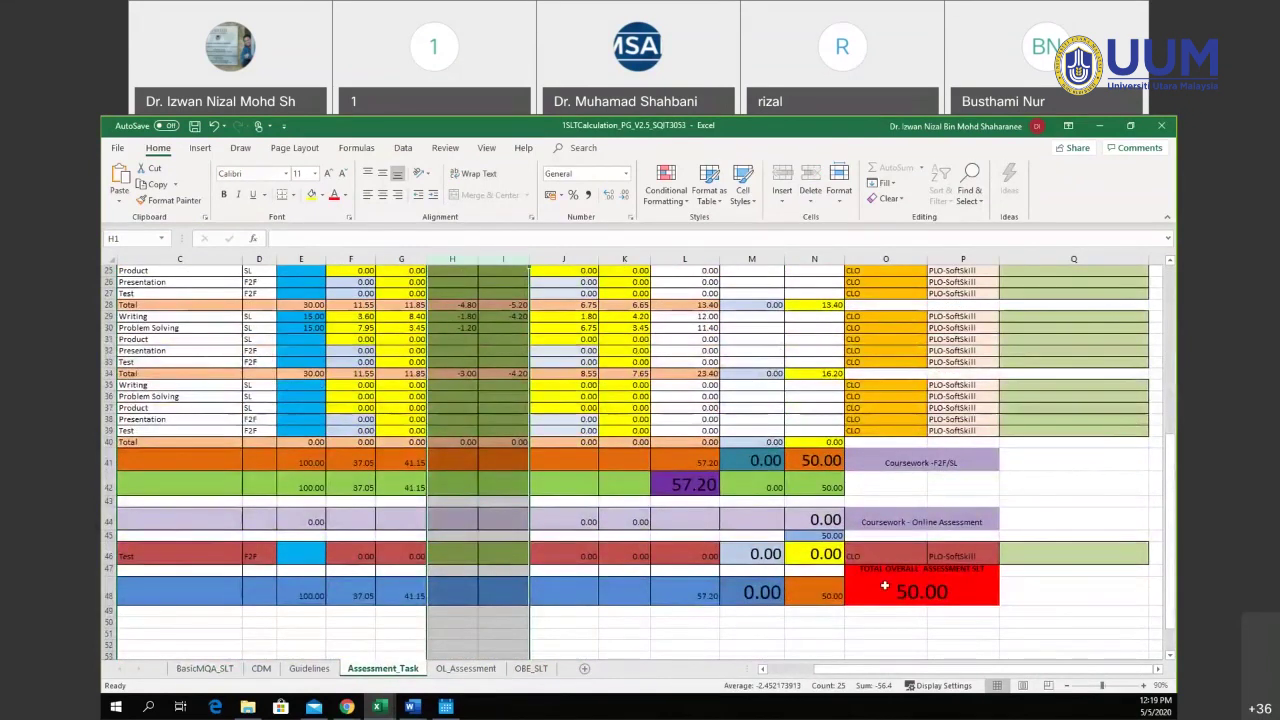
pyautogui.click(205, 668)
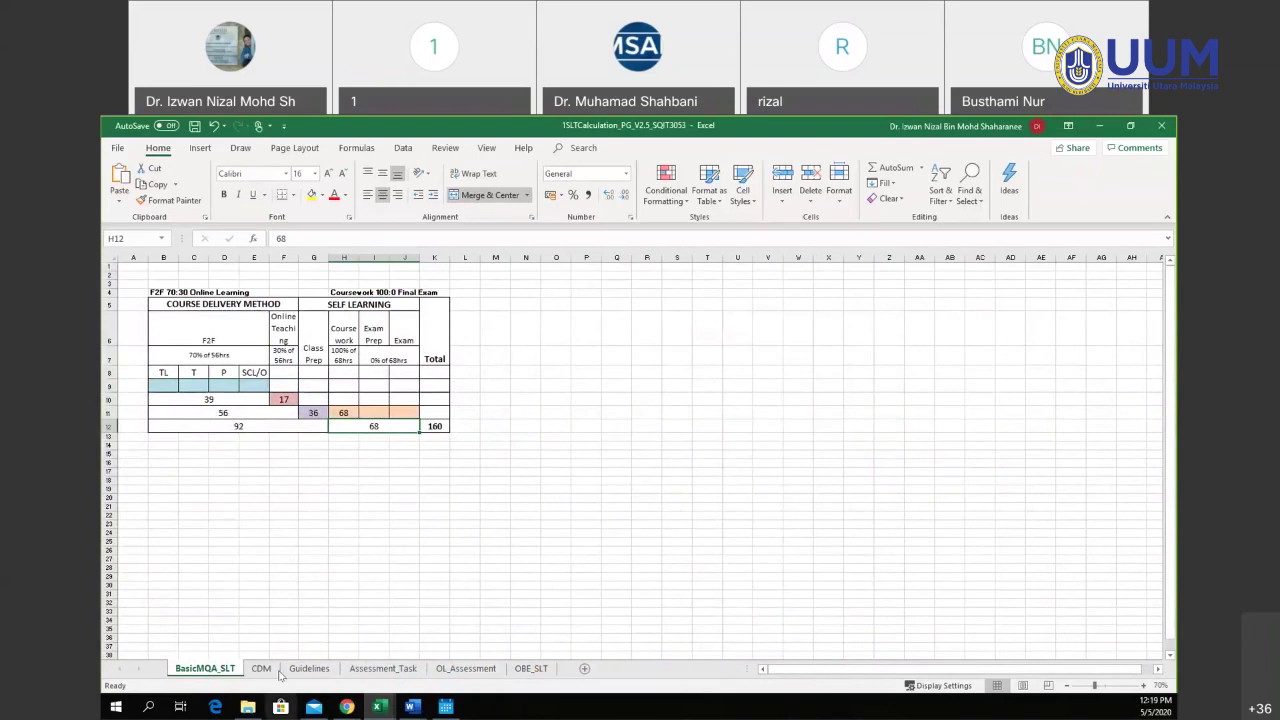
pyautogui.click(262, 668)
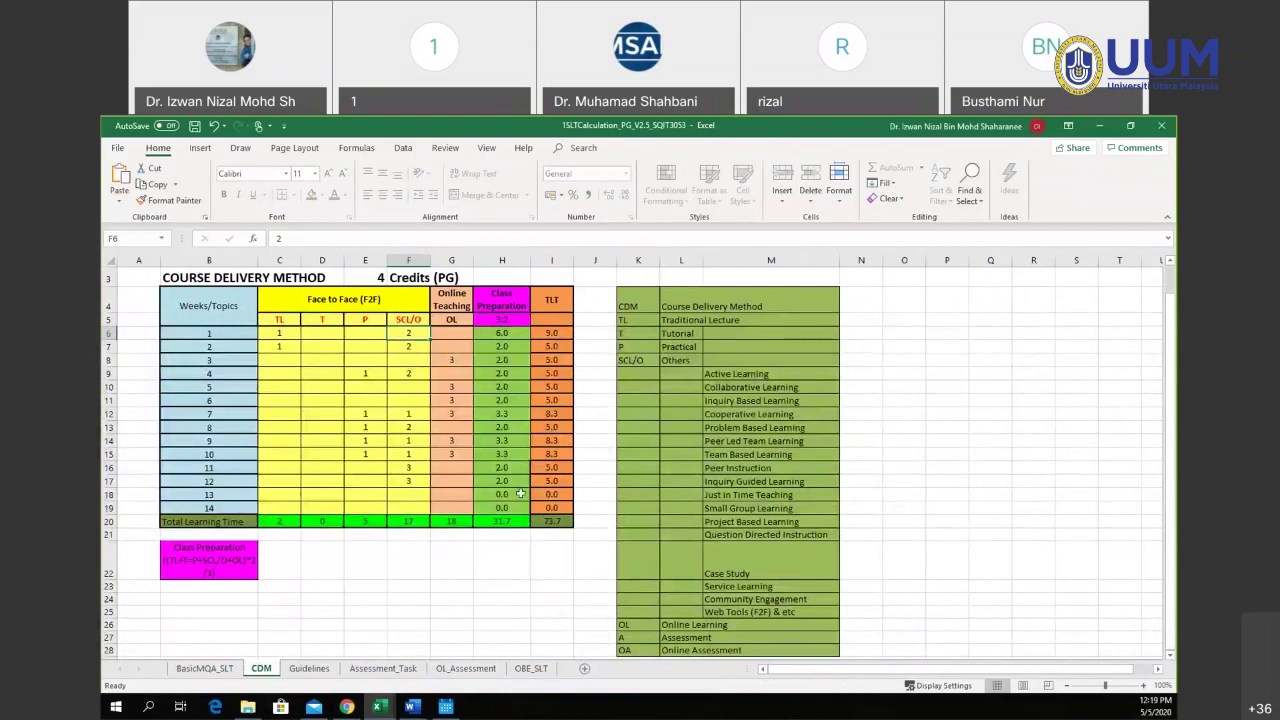
pyautogui.click(205, 668)
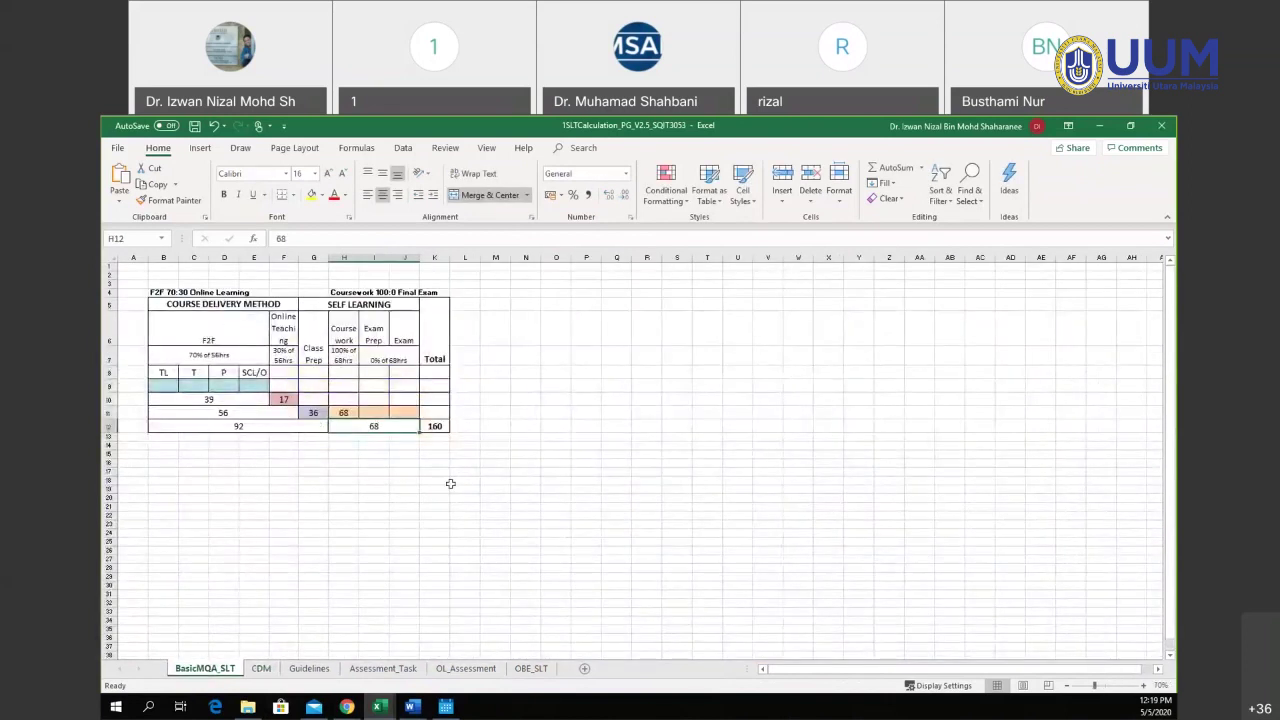
pyautogui.click(597, 506)
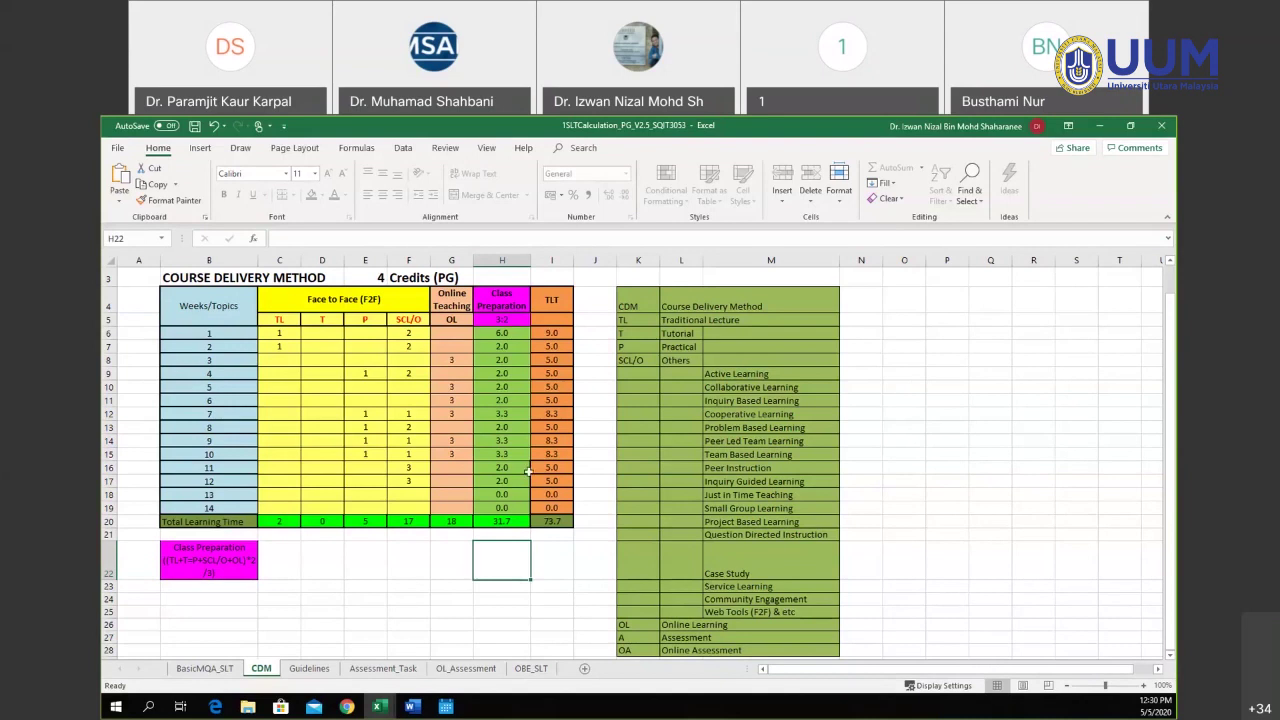
# - Examine the Class Preparation formulas week by week on the CDM sheet, from week 1 down to week 14
pyautogui.click(508, 332)
pyautogui.click(503, 346)
pyautogui.click(504, 373)
pyautogui.click(505, 388)
pyautogui.click(503, 400)
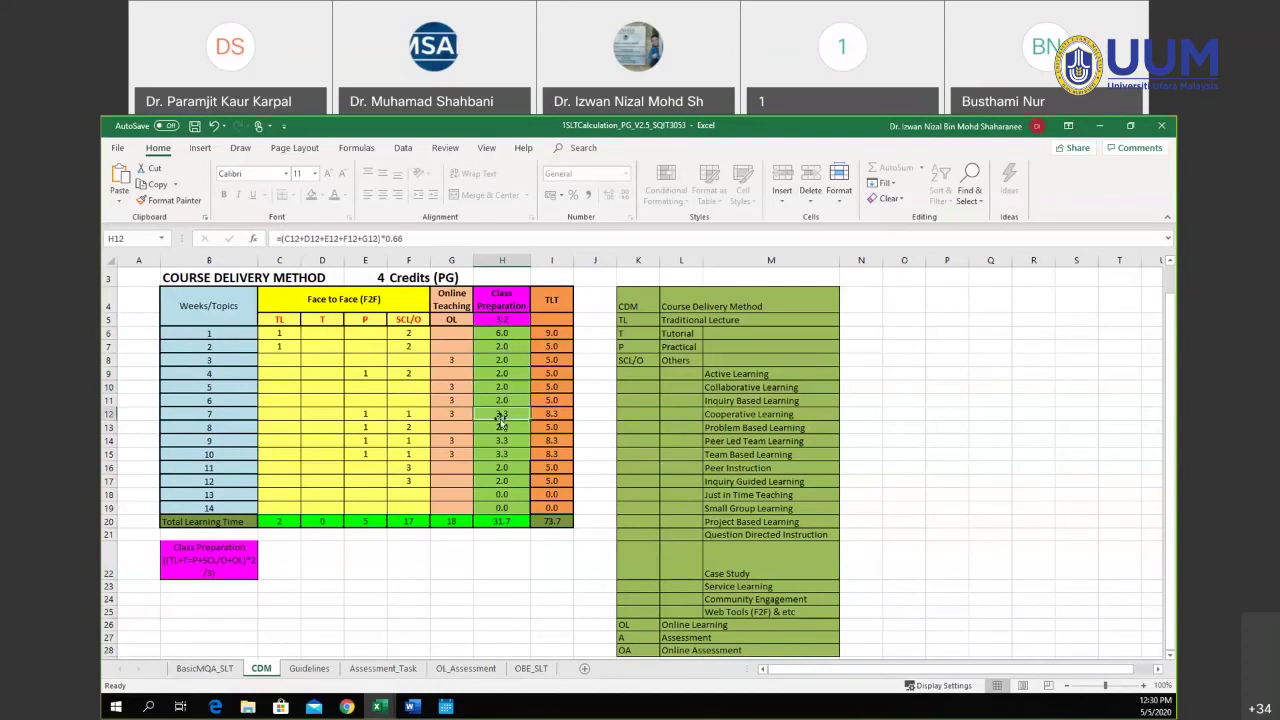
pyautogui.click(503, 427)
pyautogui.click(503, 467)
pyautogui.click(503, 494)
pyautogui.click(504, 507)
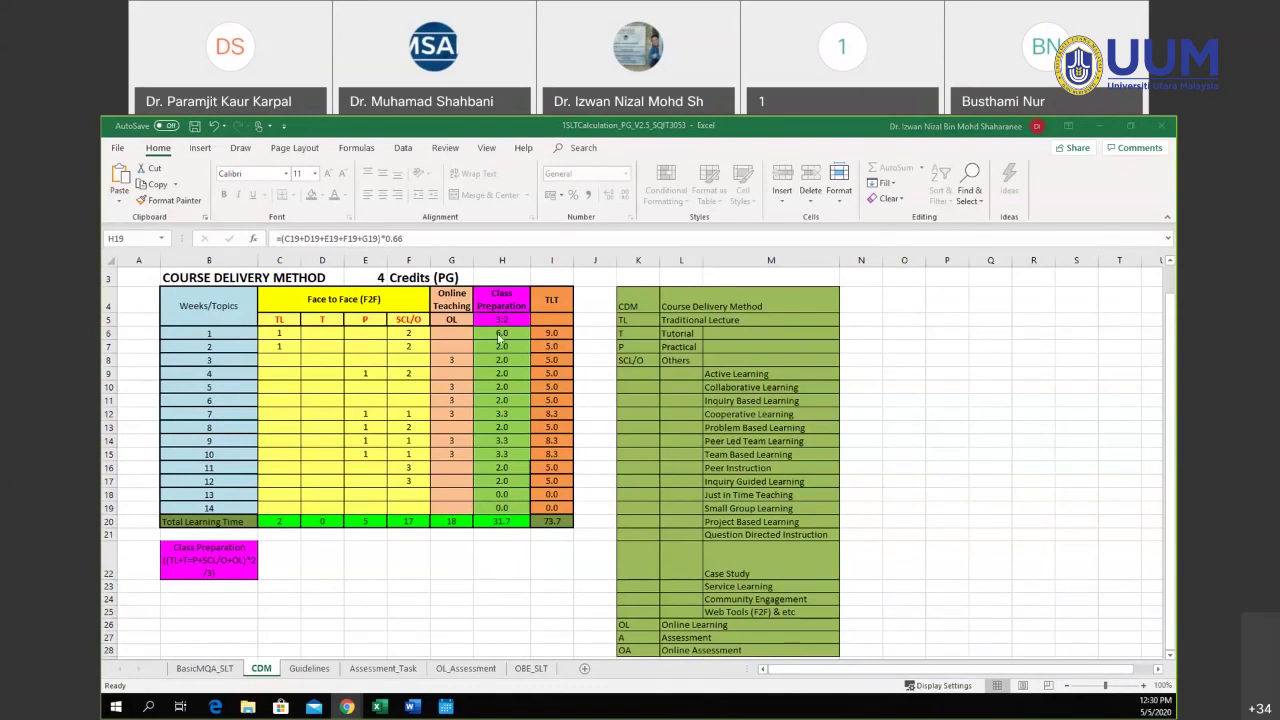
# - Switch to Chrome to view the Postgraduate page and the SEML_OBE_PG course list, and return to the SLT calculation workbook in Excel
pyautogui.hotkey('alt', 'Tab')
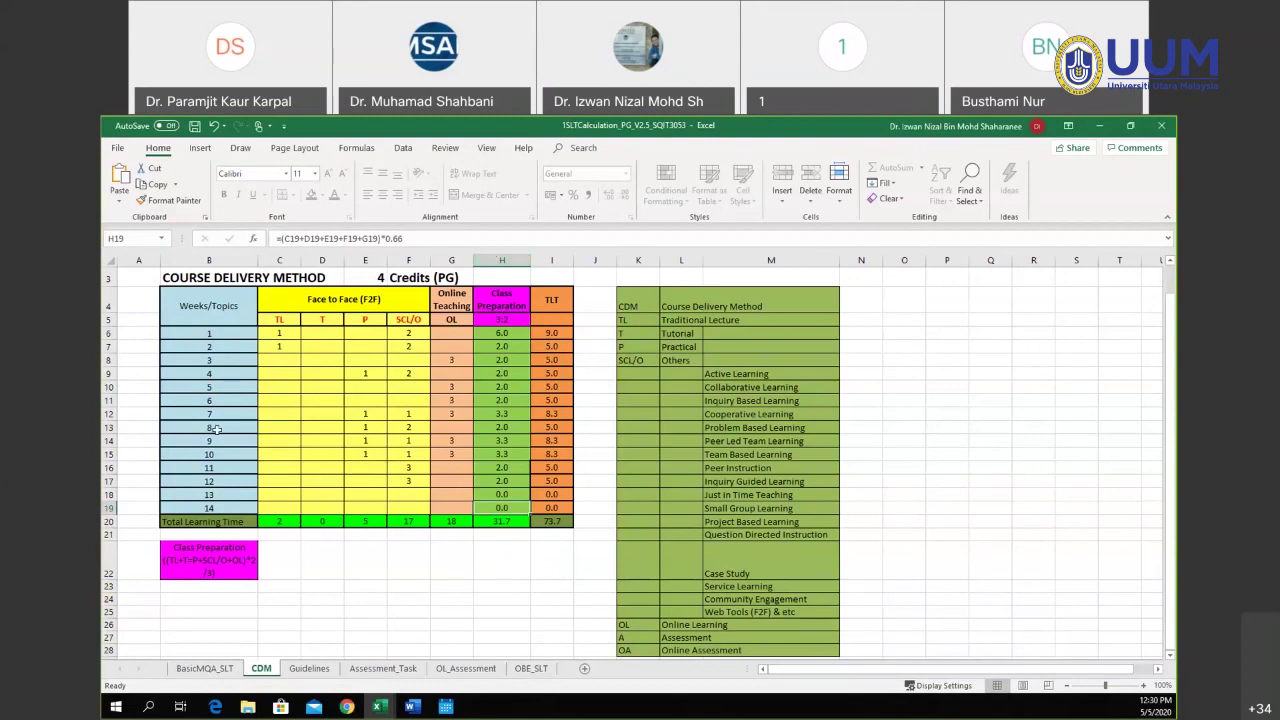
pyautogui.moveTo(348, 703)
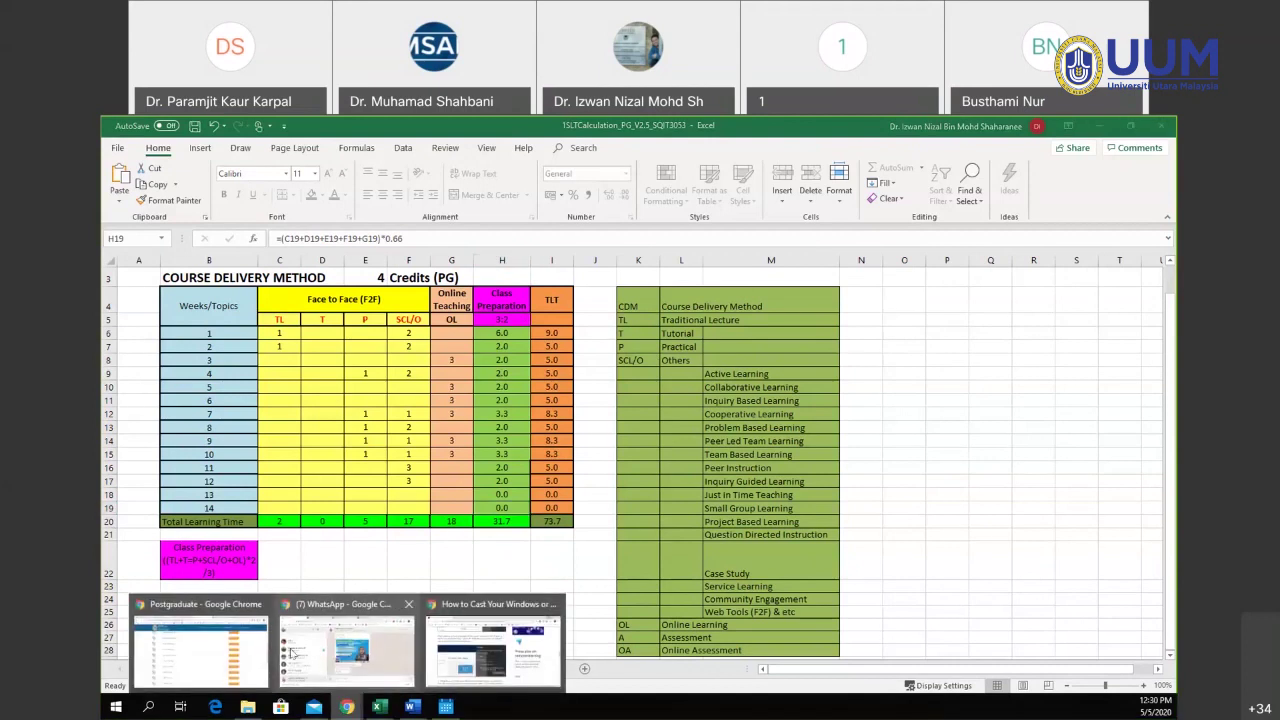
pyautogui.click(225, 655)
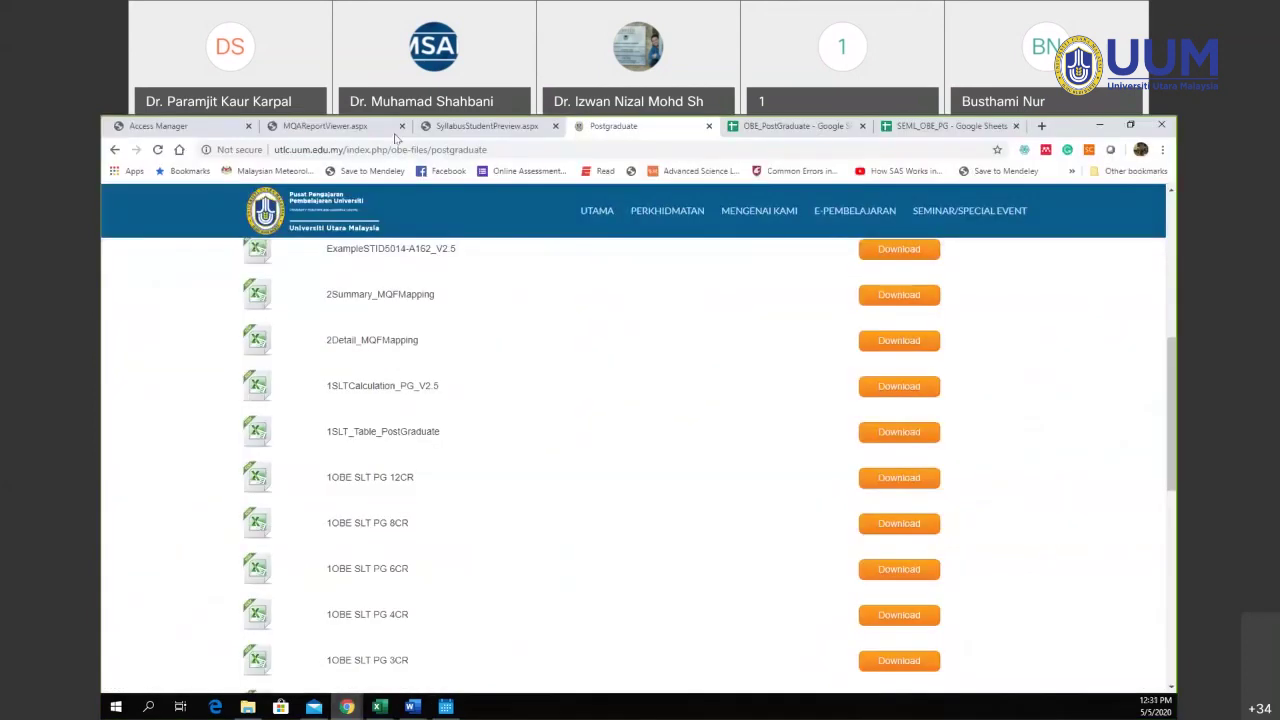
pyautogui.click(200, 126)
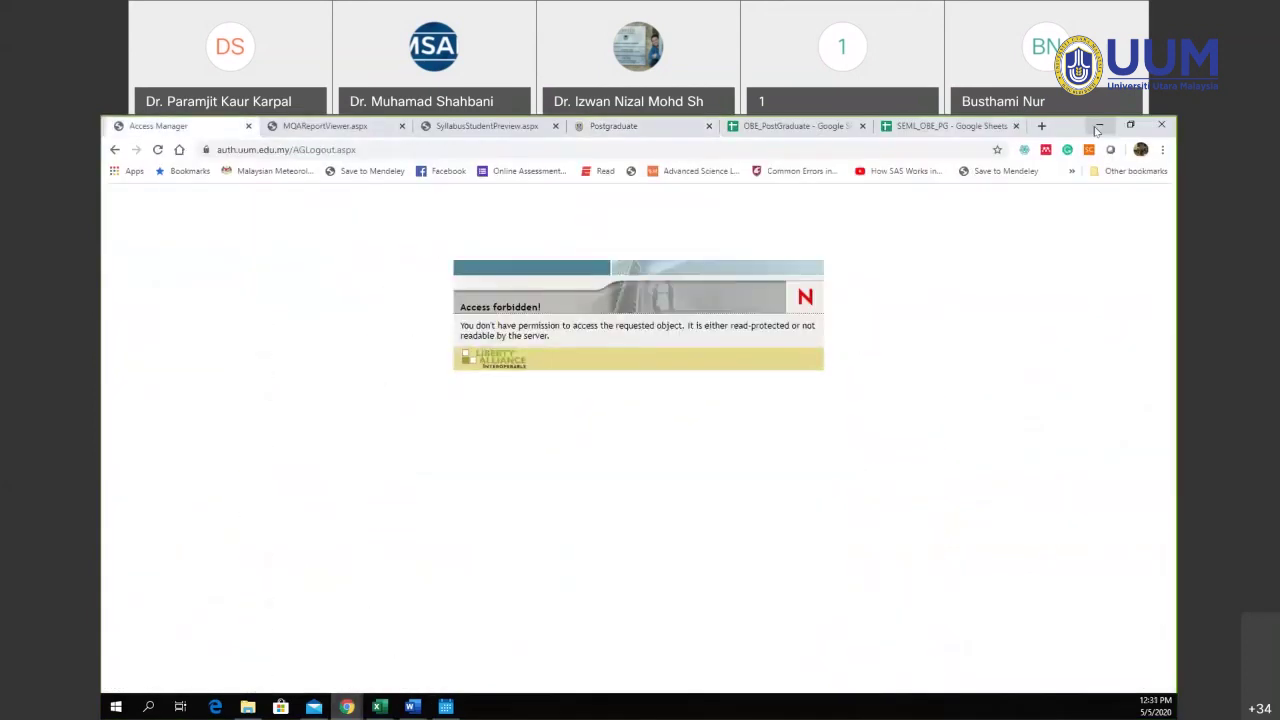
pyautogui.click(945, 126)
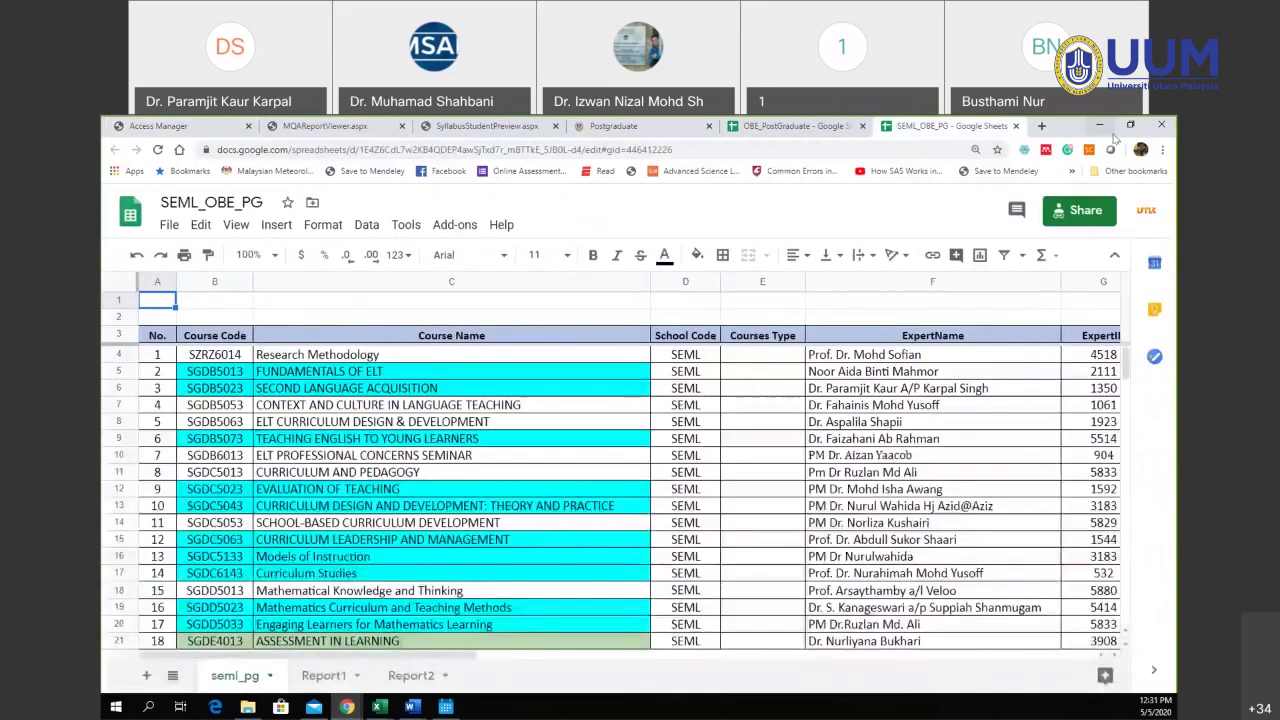
pyautogui.click(379, 706)
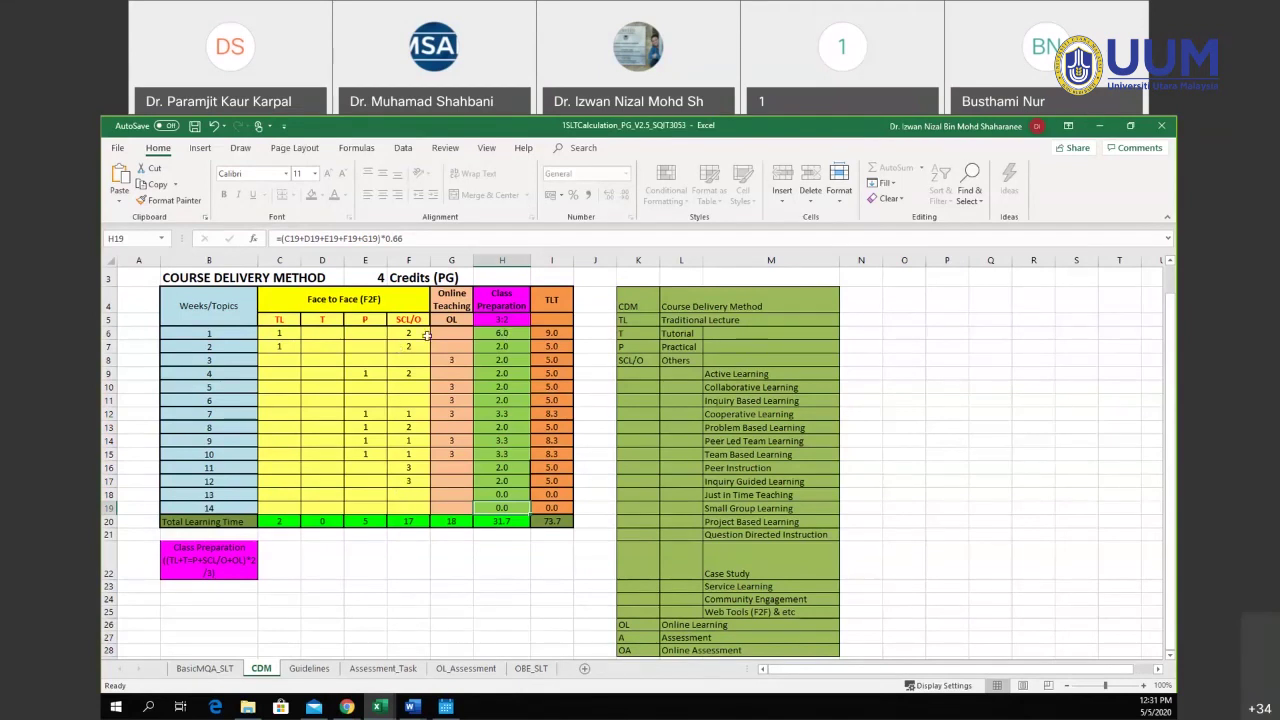
# - Display the cell references in week 2's Class Preparation formula in H7 and leave the formula as it is
pyautogui.click(502, 346)
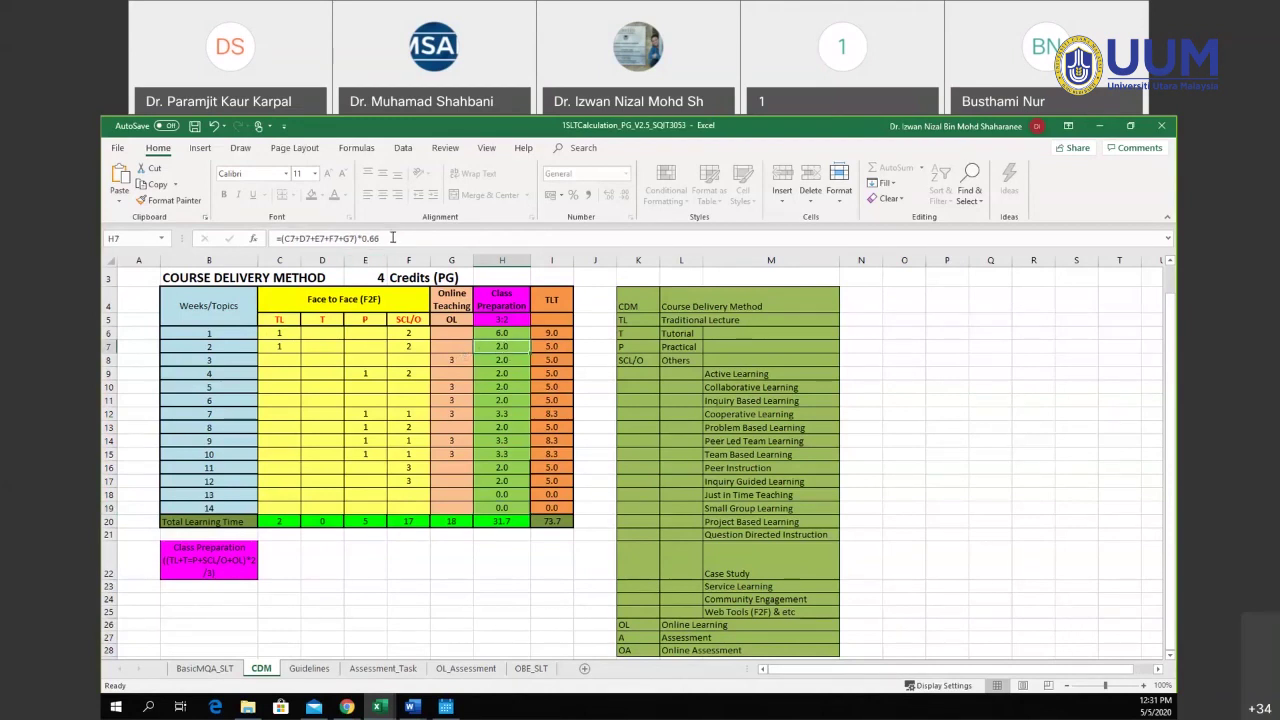
pyautogui.press('F2')
pyautogui.press('Return')
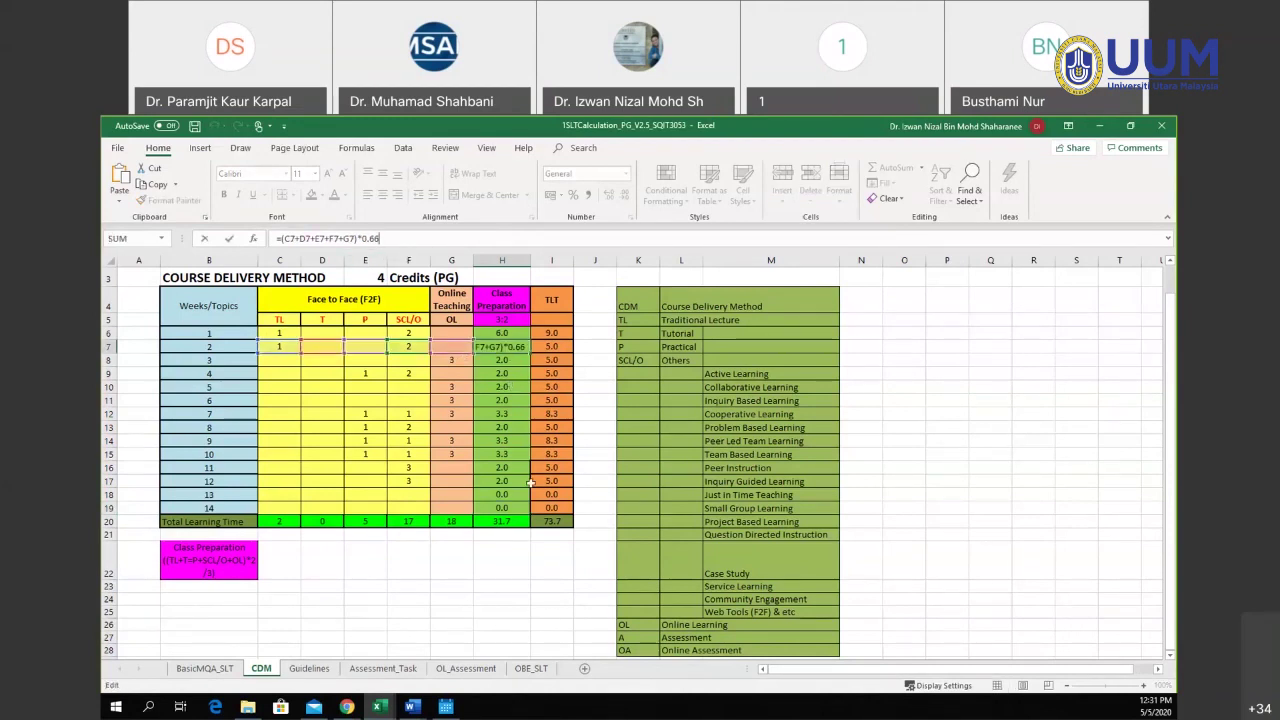
pyautogui.press('Down')
pyautogui.press('Down')
pyautogui.press('Down')
pyautogui.press('Down')
pyautogui.press('Down')
pyautogui.press('Down')
pyautogui.press('Down')
pyautogui.press('Down')
pyautogui.press('Down')
pyautogui.press('Down')
pyautogui.press('Down')
pyautogui.press('Down')
pyautogui.press('Down')
pyautogui.press('Down')
pyautogui.press('Down')
pyautogui.press('Down')
pyautogui.press('Down')
pyautogui.press('Down')
pyautogui.press('Down')
pyautogui.press('Down')
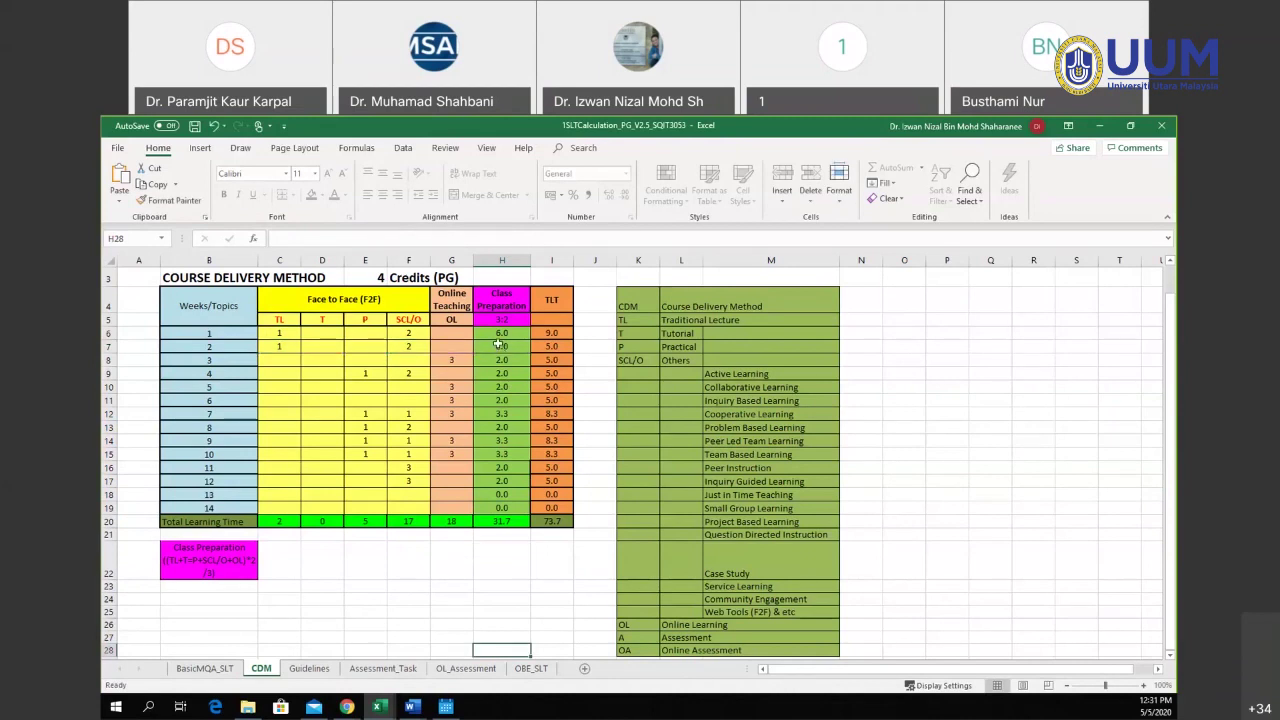
# - Inspect the Class Preparation formulas for week 2 and week 9 on the CDM sheet
pyautogui.click(498, 345)
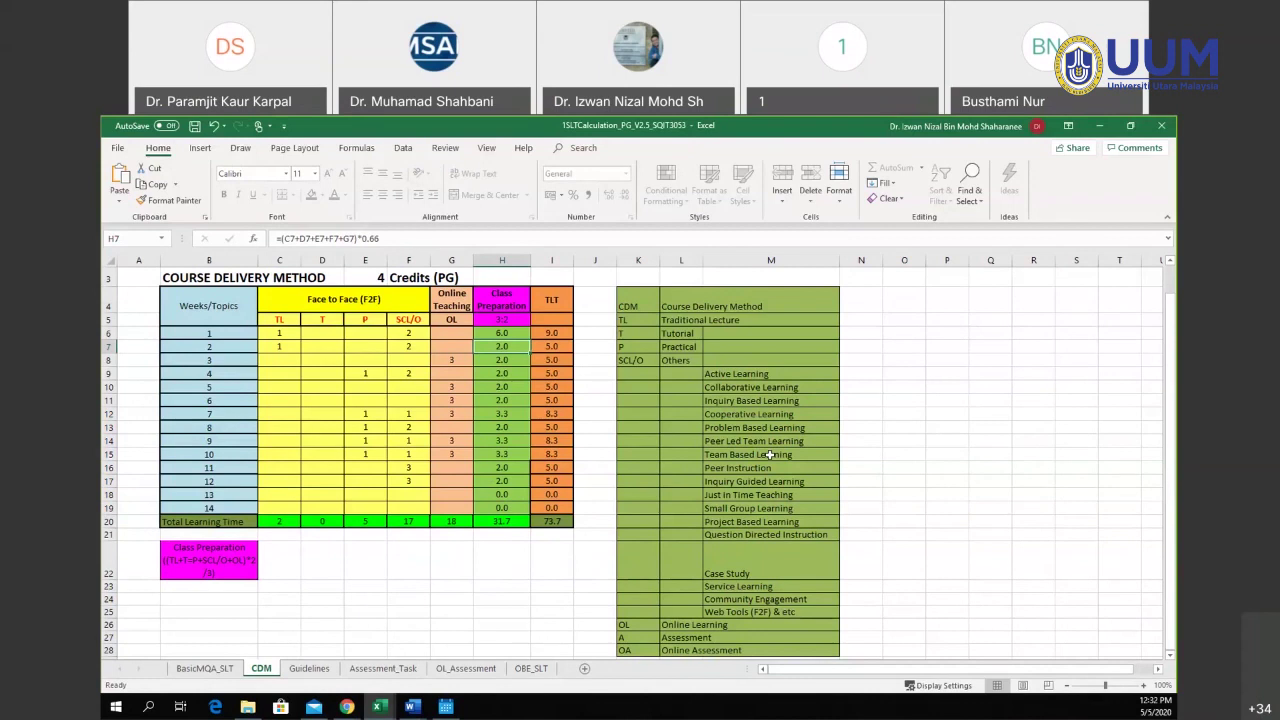
pyautogui.click(462, 586)
pyautogui.click(498, 343)
pyautogui.click(421, 236)
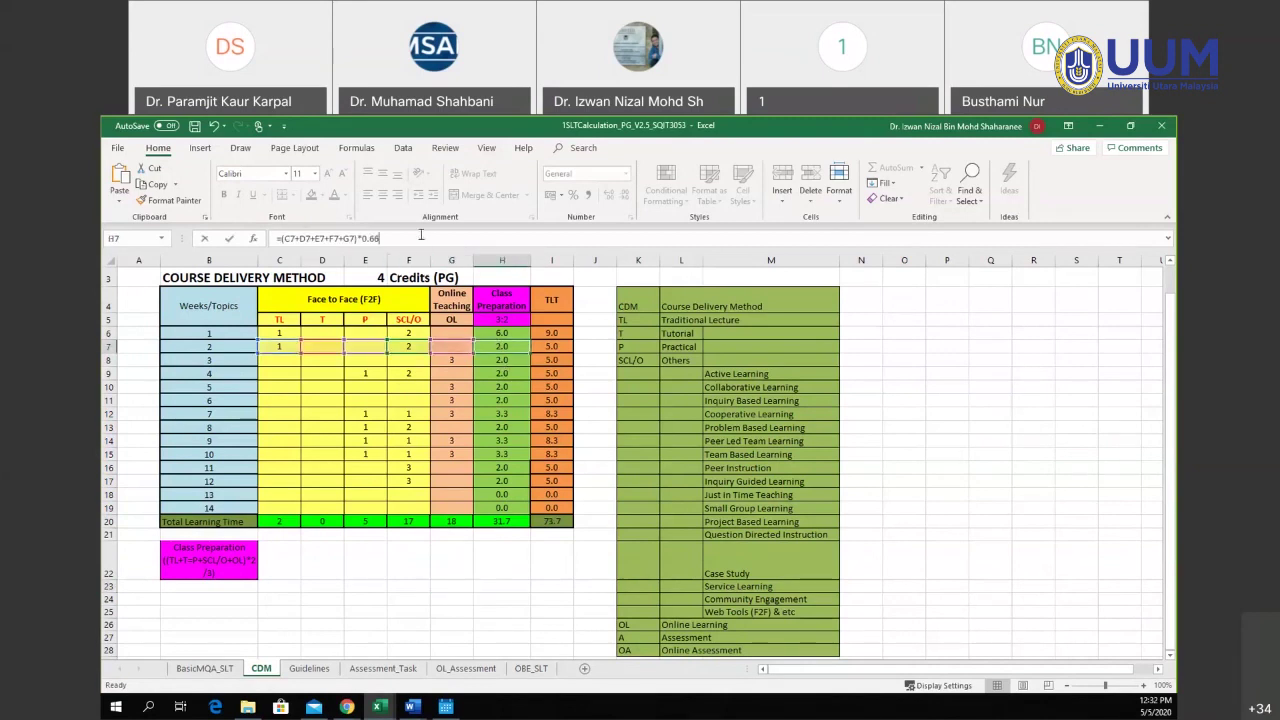
pyautogui.click(500, 605)
pyautogui.click(500, 440)
pyautogui.click(468, 560)
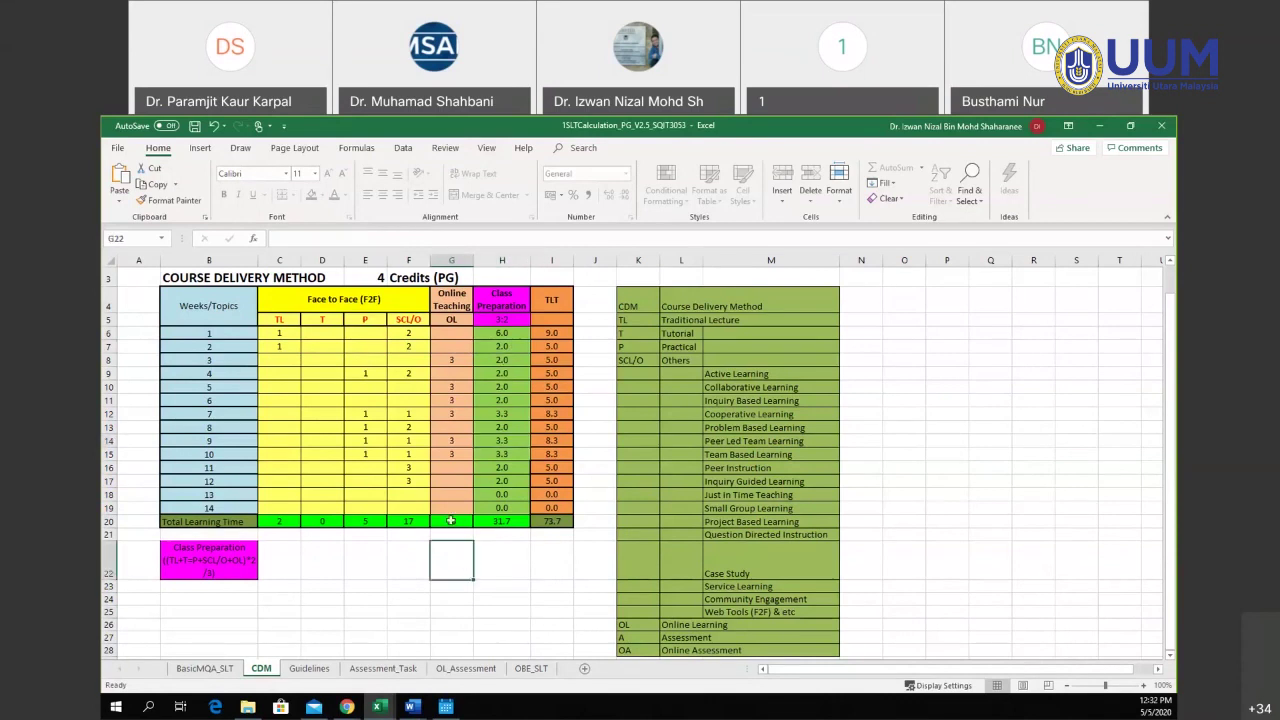
# - Highlight the TL to OL columns and show how they feed week 2's Class Preparation formula
pyautogui.moveTo(279, 260); pyautogui.dragTo(430, 246)
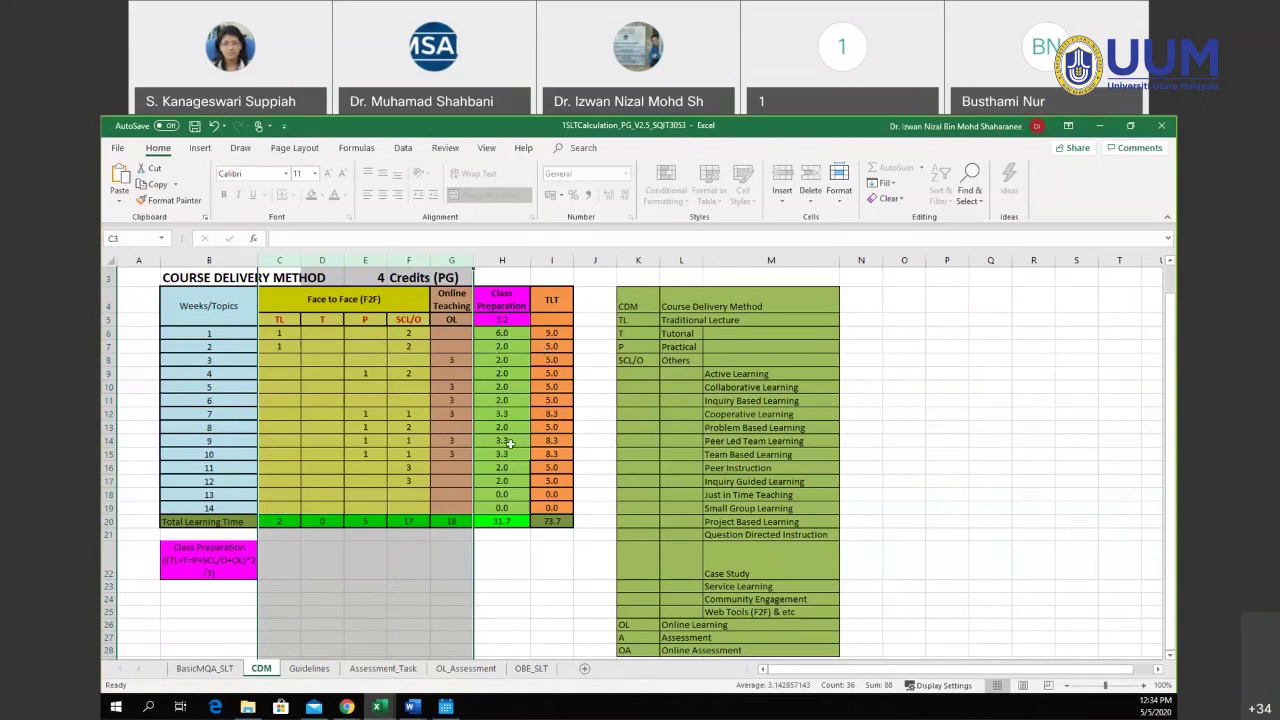
pyautogui.click(506, 346)
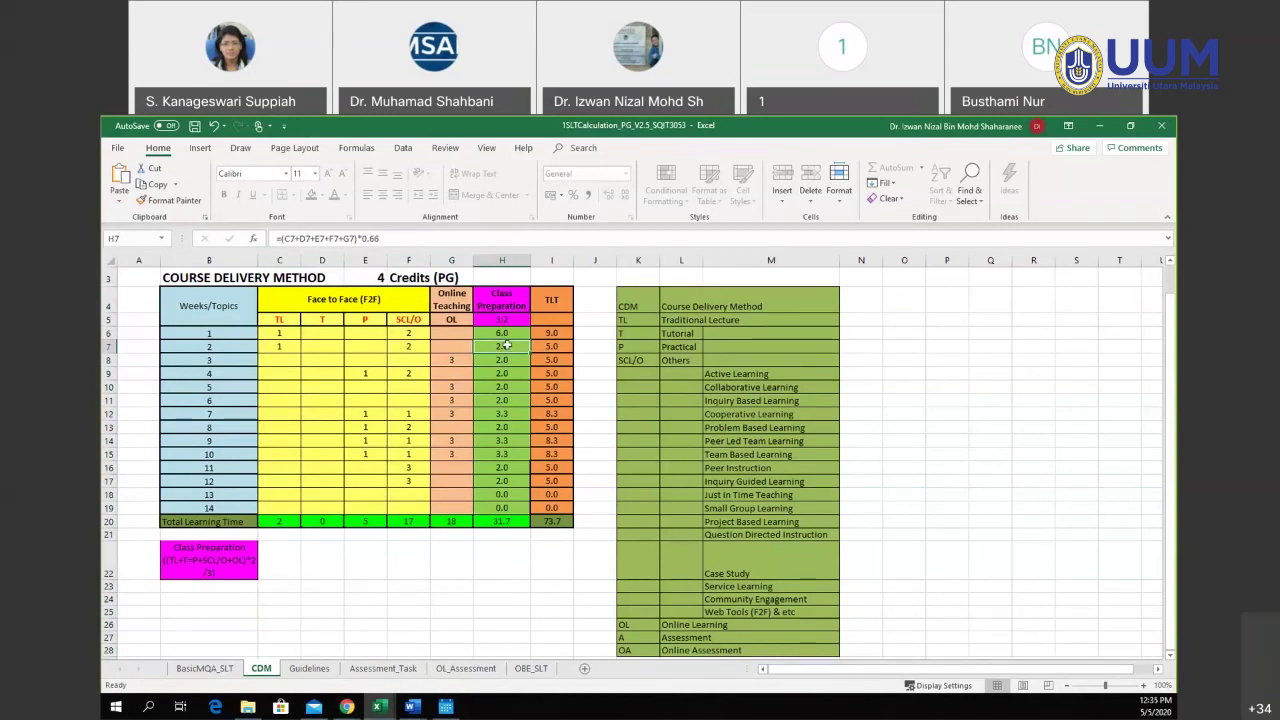
pyautogui.click(381, 237)
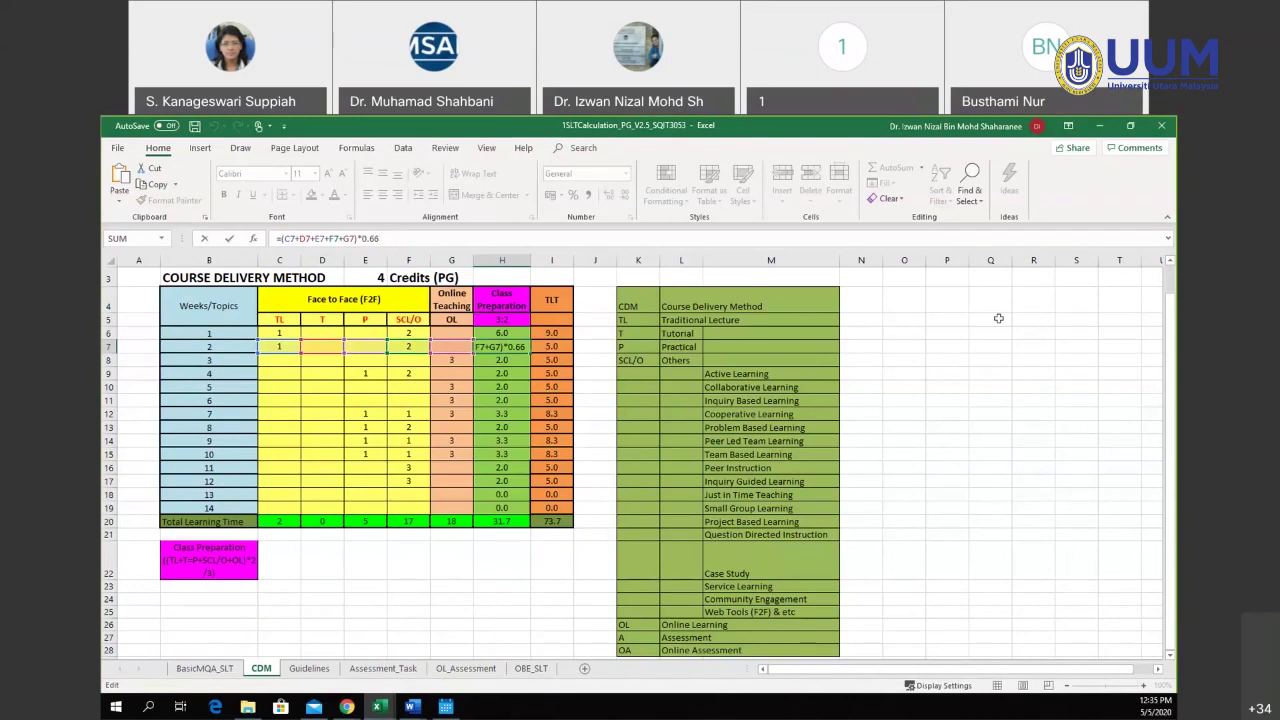
pyautogui.click(541, 627)
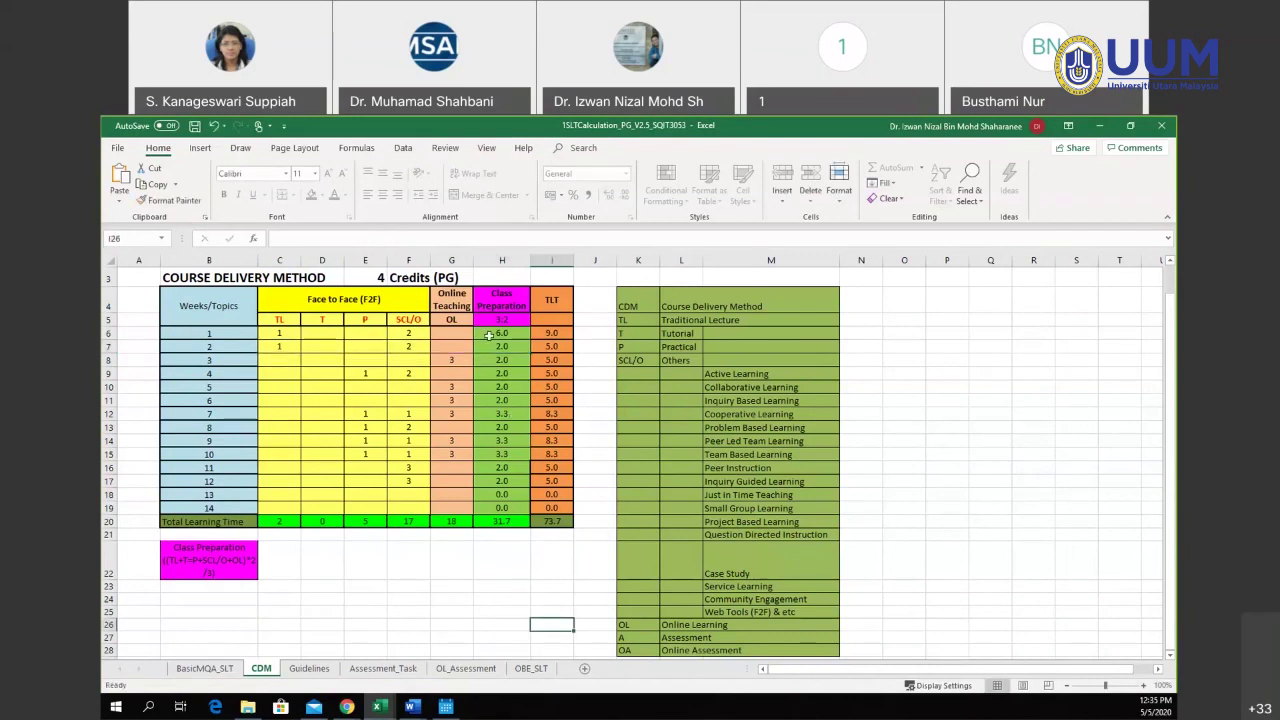
# - Check week 1's Class Preparation entry and set week 7's SCL/O hours to 2
pyautogui.click(491, 333)
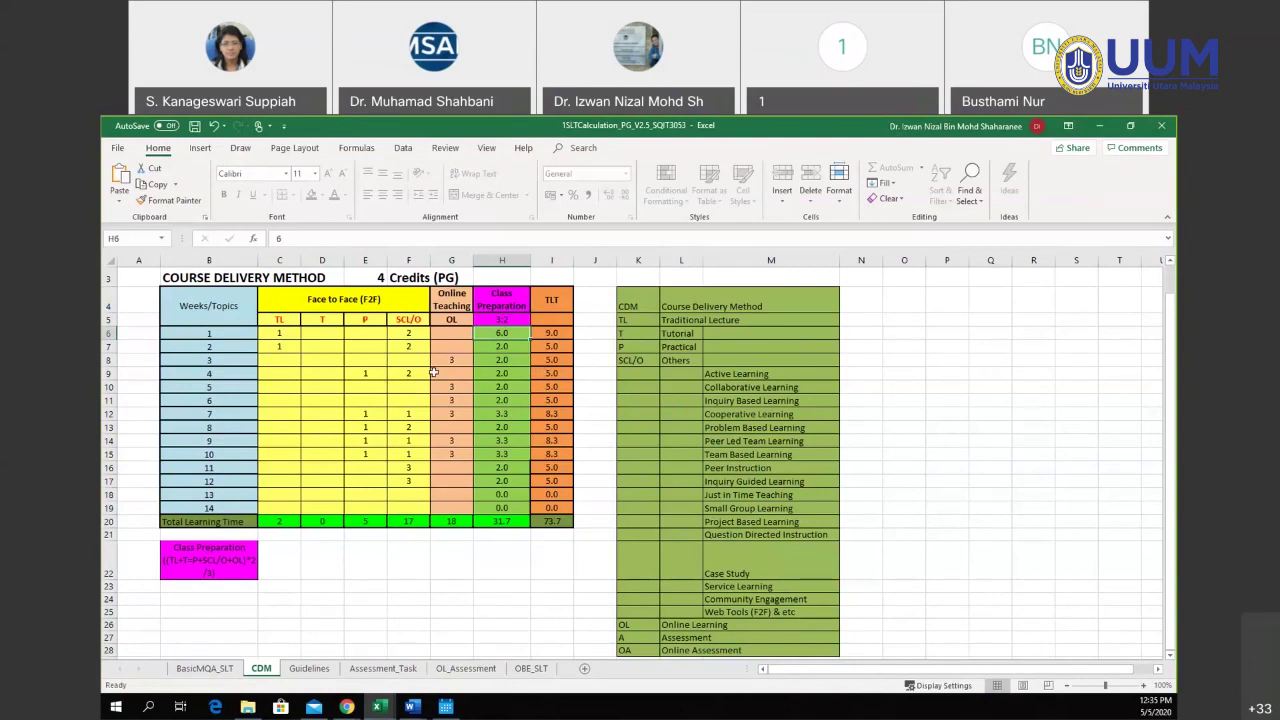
pyautogui.click(404, 412)
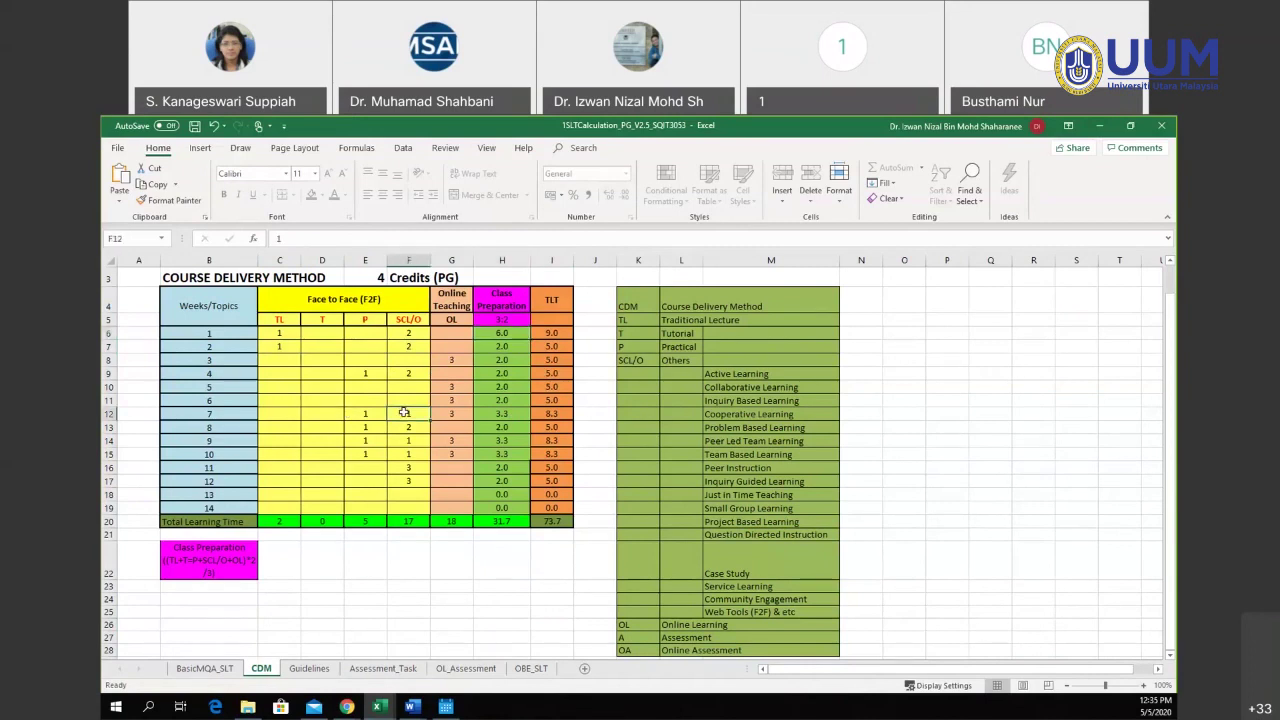
pyautogui.write('2')
pyautogui.press('Return')
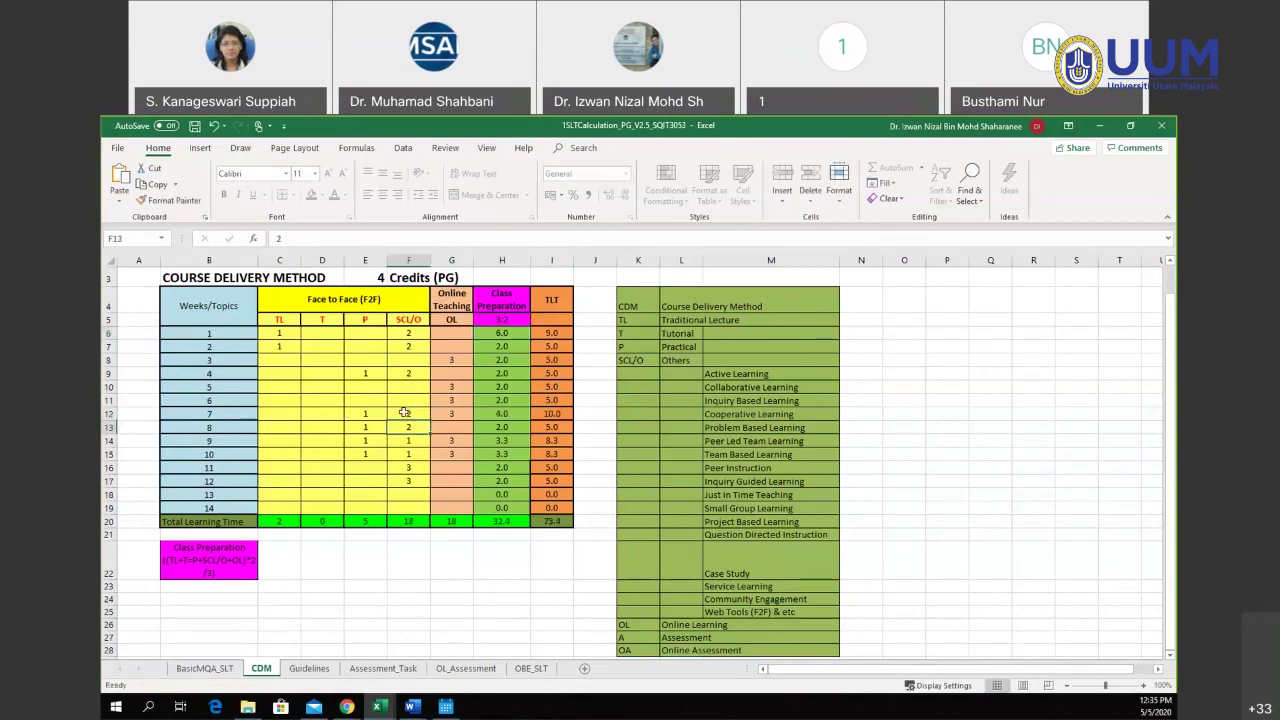
# - Set the SCL/O hours for weeks 9 and 10 to 2 each
pyautogui.press('Return')
pyautogui.write('2')
pyautogui.press('Return')
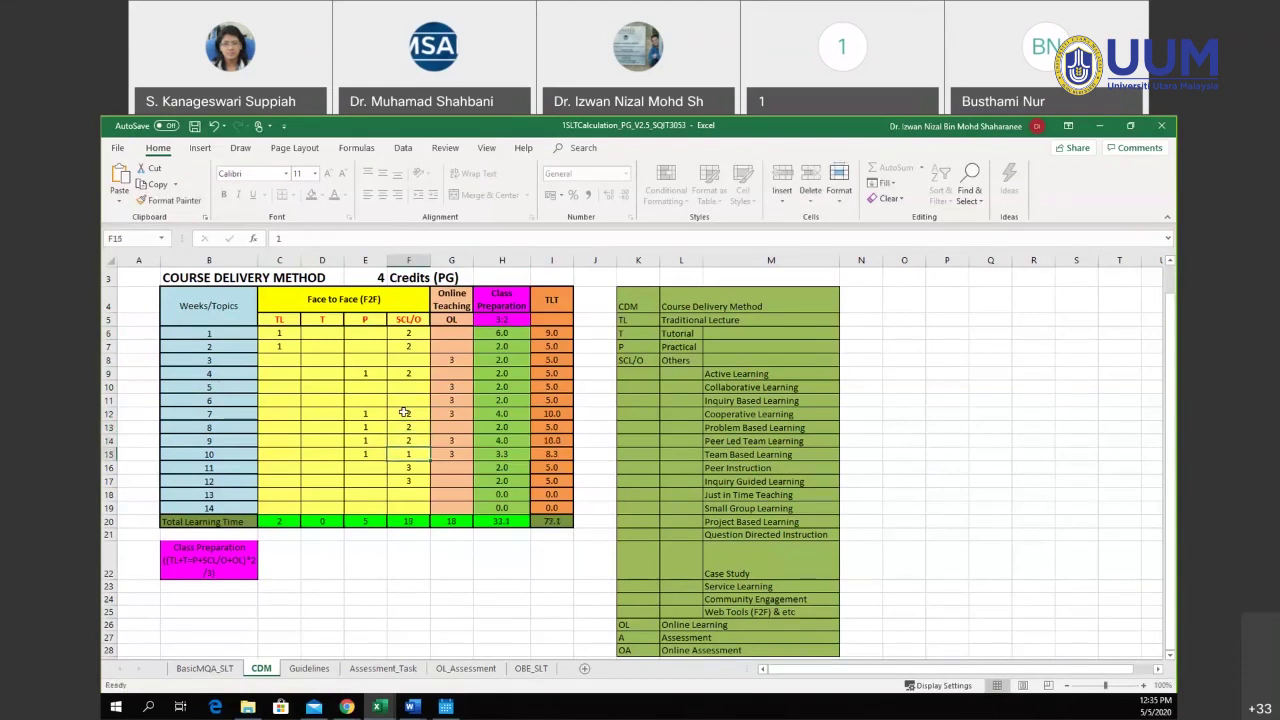
pyautogui.write('2')
pyautogui.press('Return')
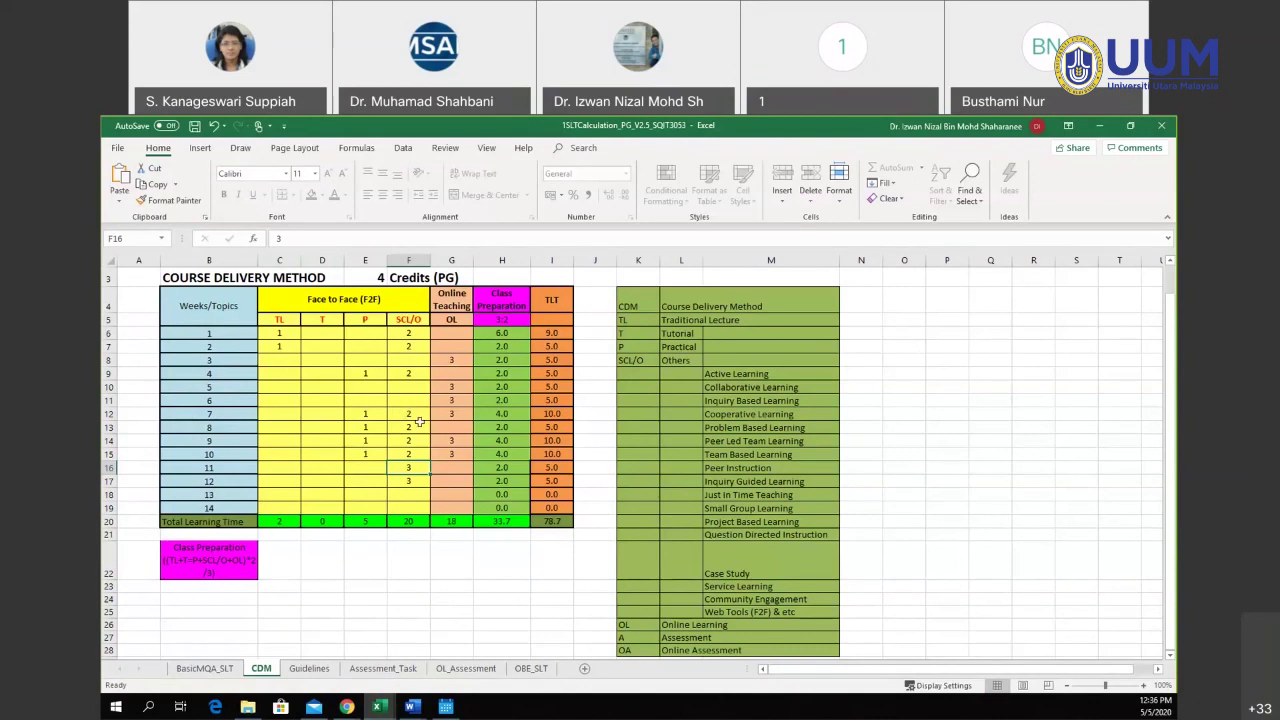
# - Set week 1's Online Teaching (OL) hours to 2
pyautogui.click(440, 331)
pyautogui.write('2')
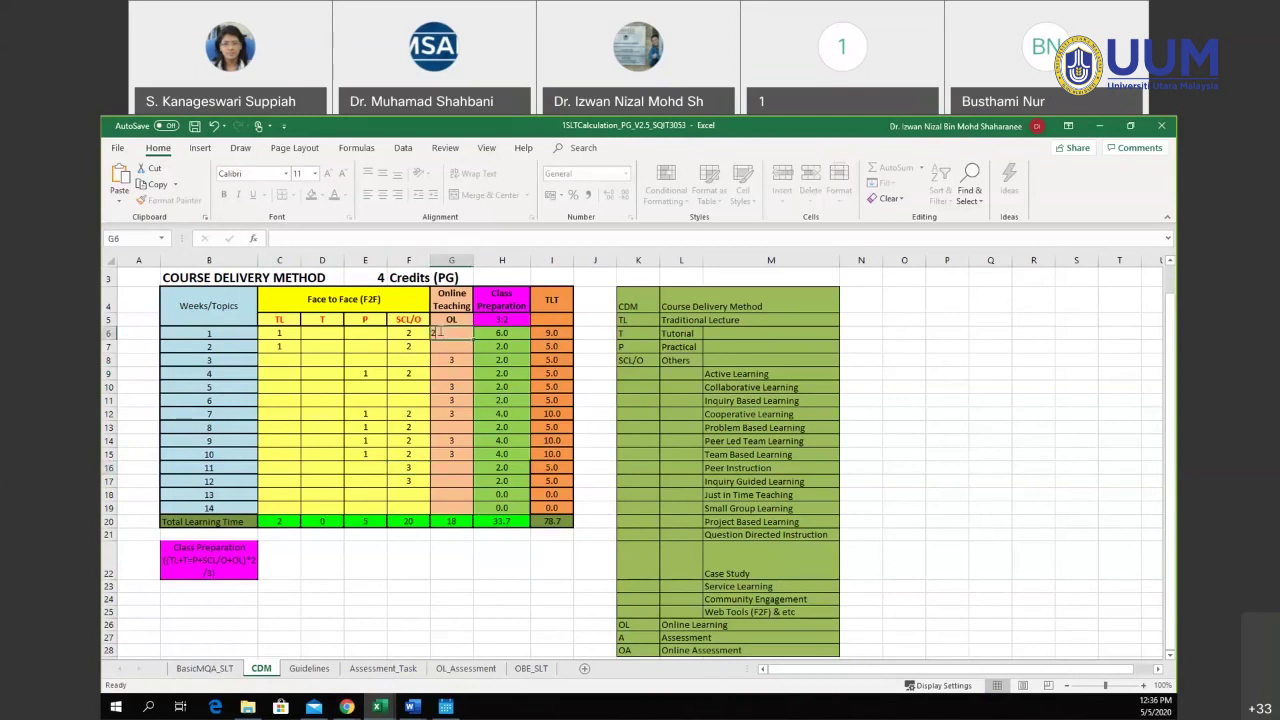
pyautogui.click(508, 373)
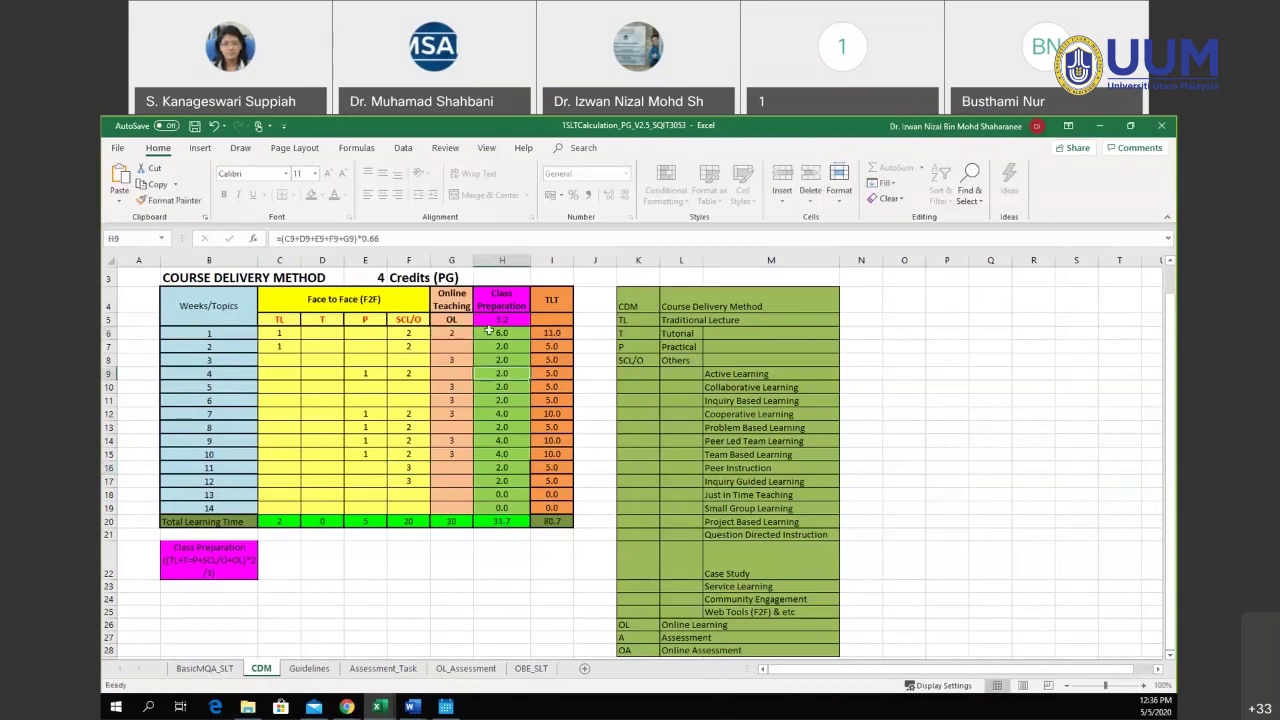
# - Fill week 2's Class Preparation formula up into week 1 and highlight the Class Preparation values for weeks 1 to 14
pyautogui.click(492, 331)
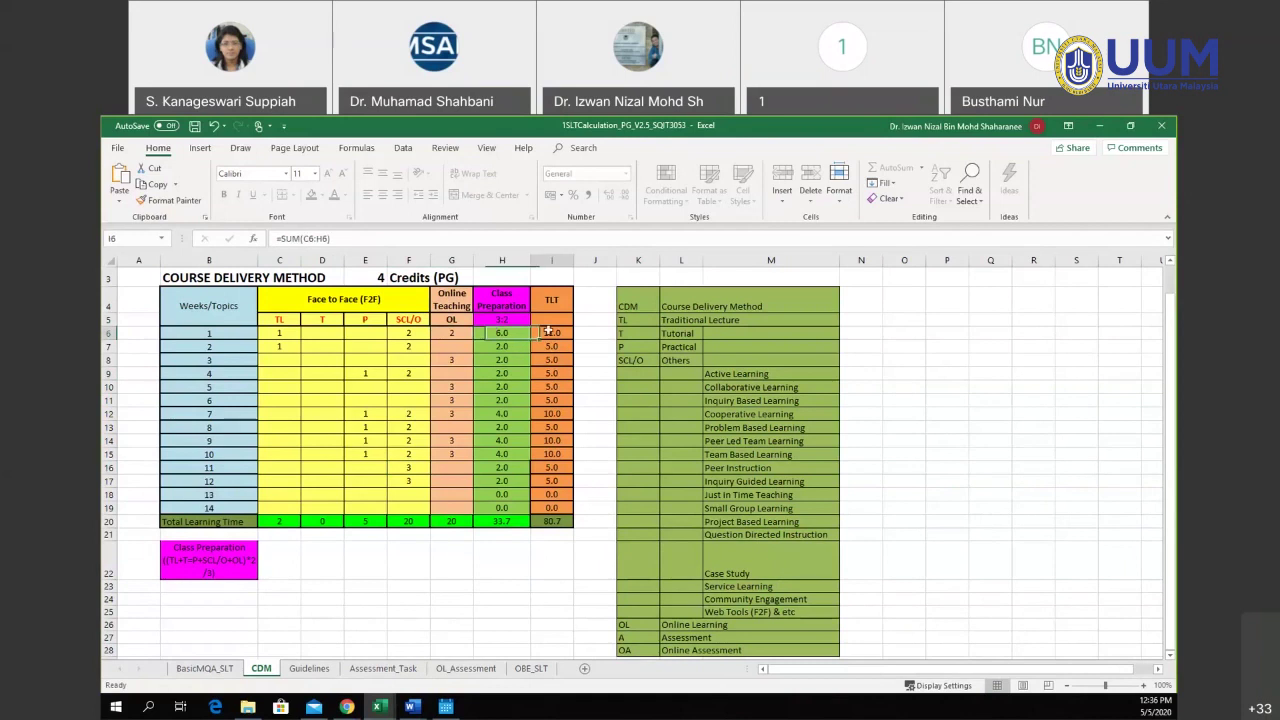
pyautogui.click(498, 347)
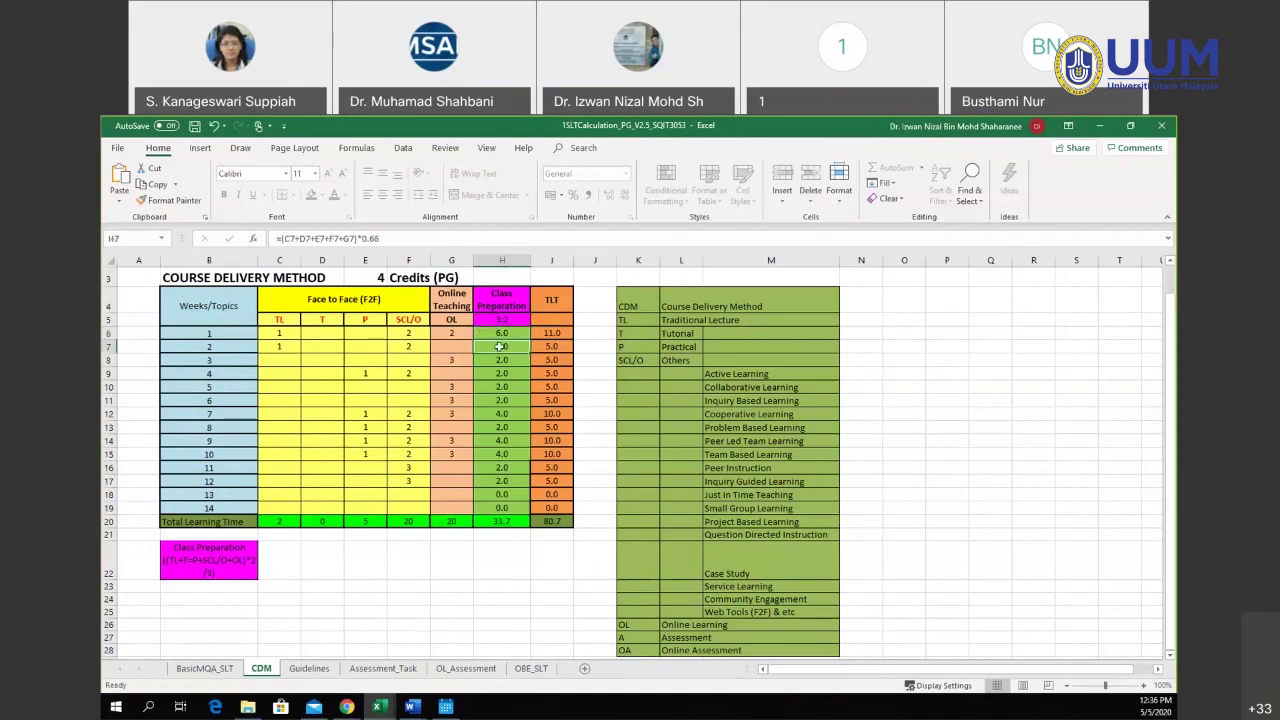
pyautogui.moveTo(527, 346); pyautogui.dragTo(527, 334)
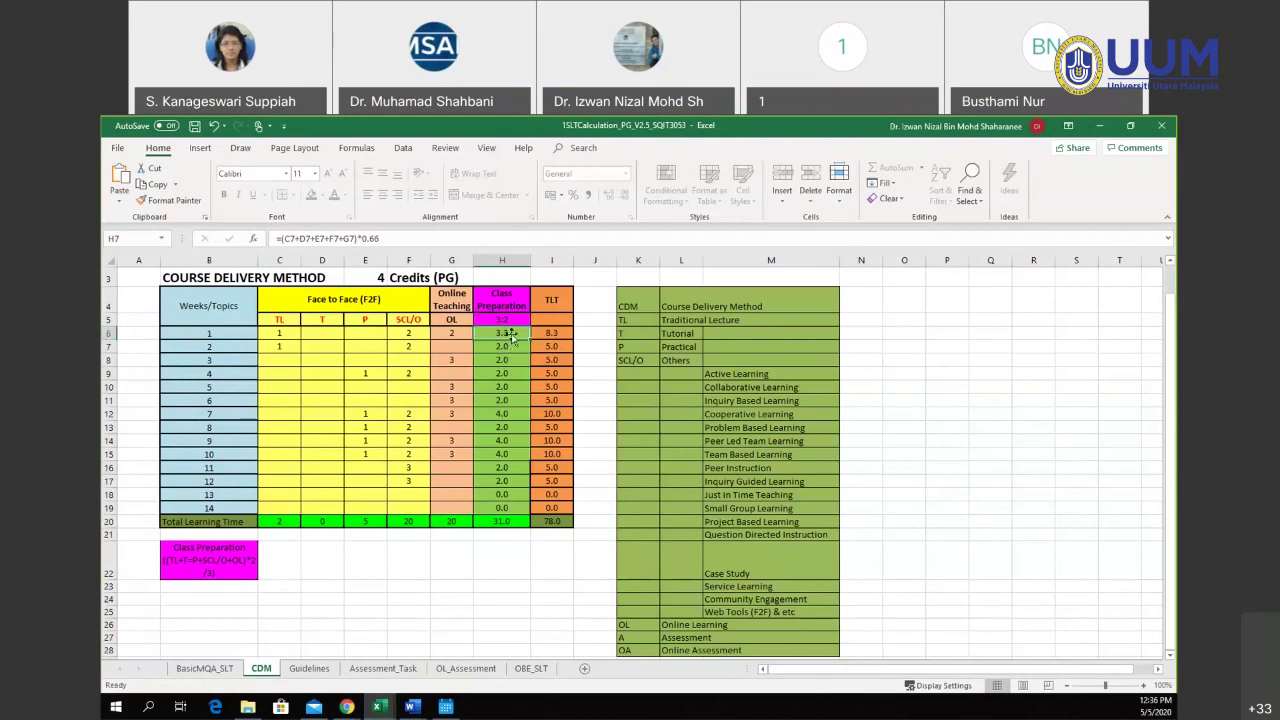
pyautogui.moveTo(511, 338); pyautogui.dragTo(505, 507)
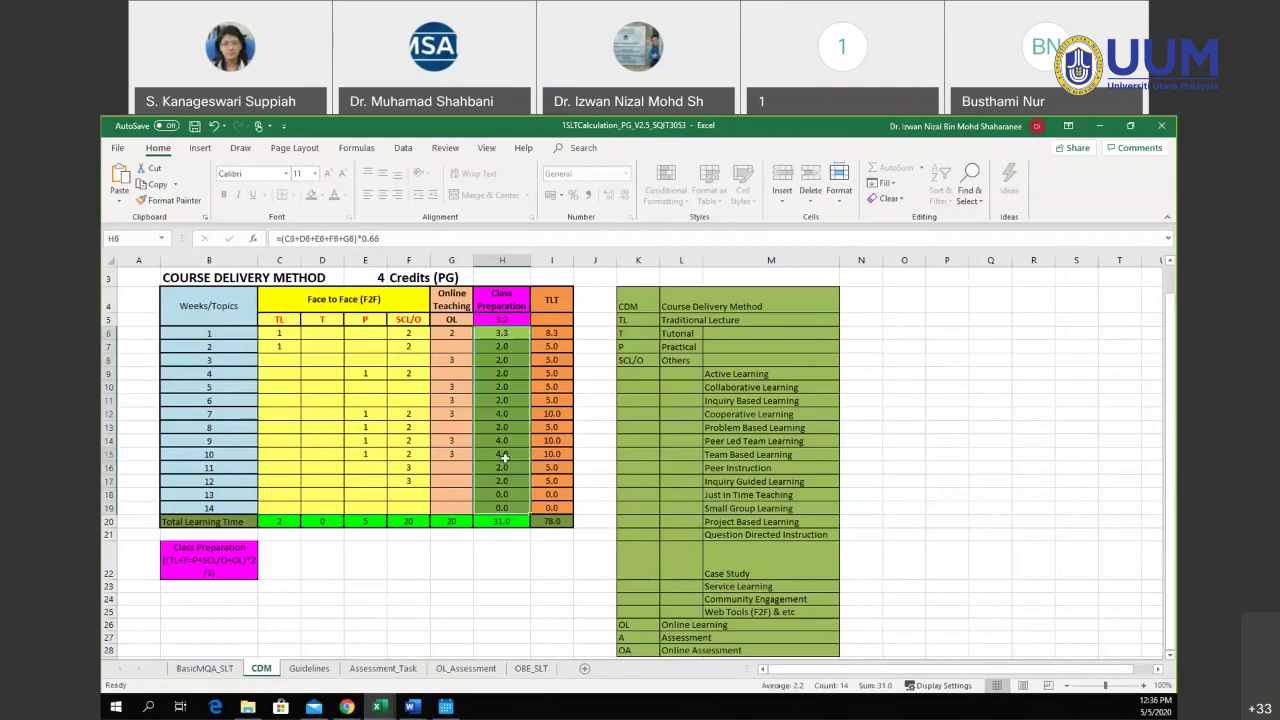
pyautogui.click(510, 331)
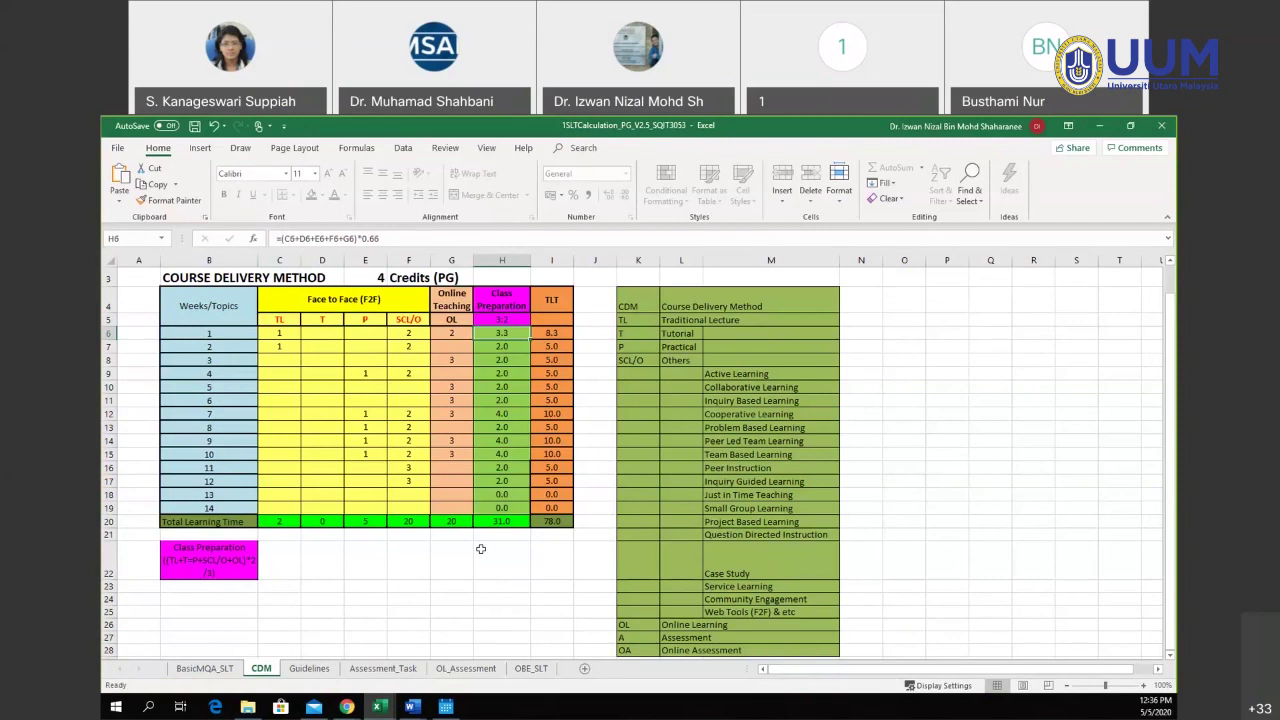
# - Compare the BasicMQA_SLT allocation with the Class Preparation column on the CDM sheet
pyautogui.click(205, 668)
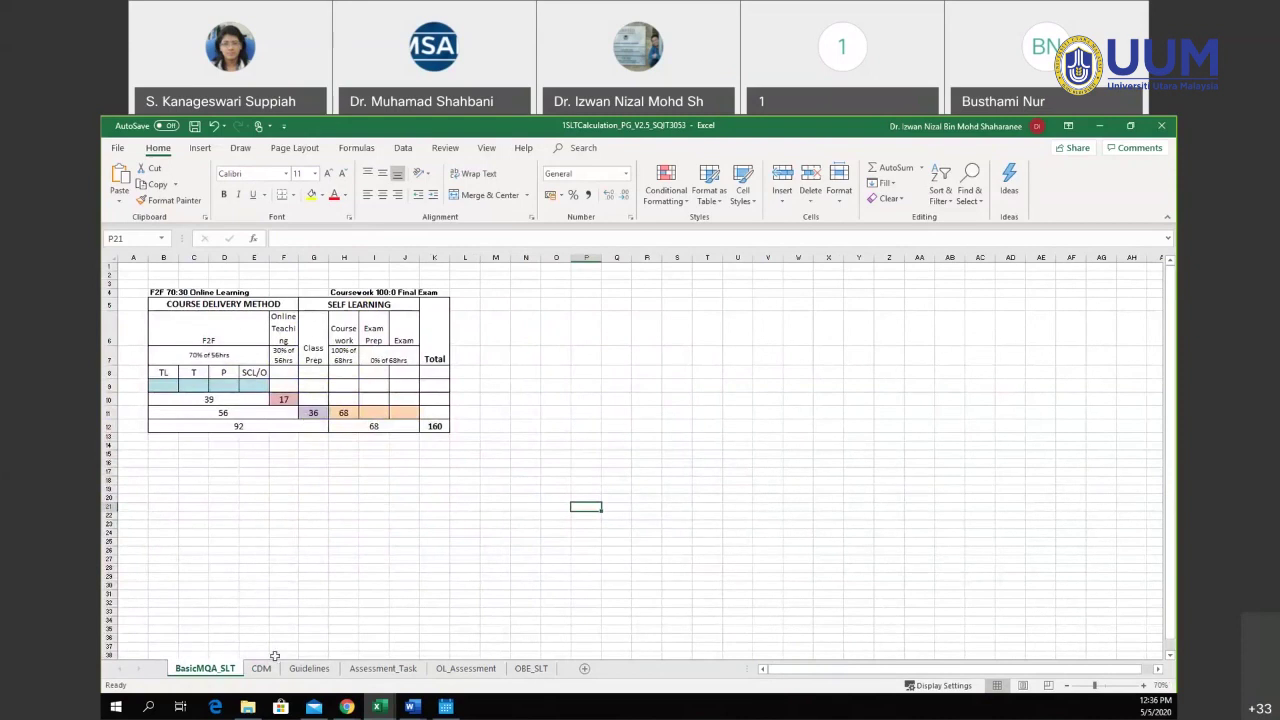
pyautogui.click(262, 668)
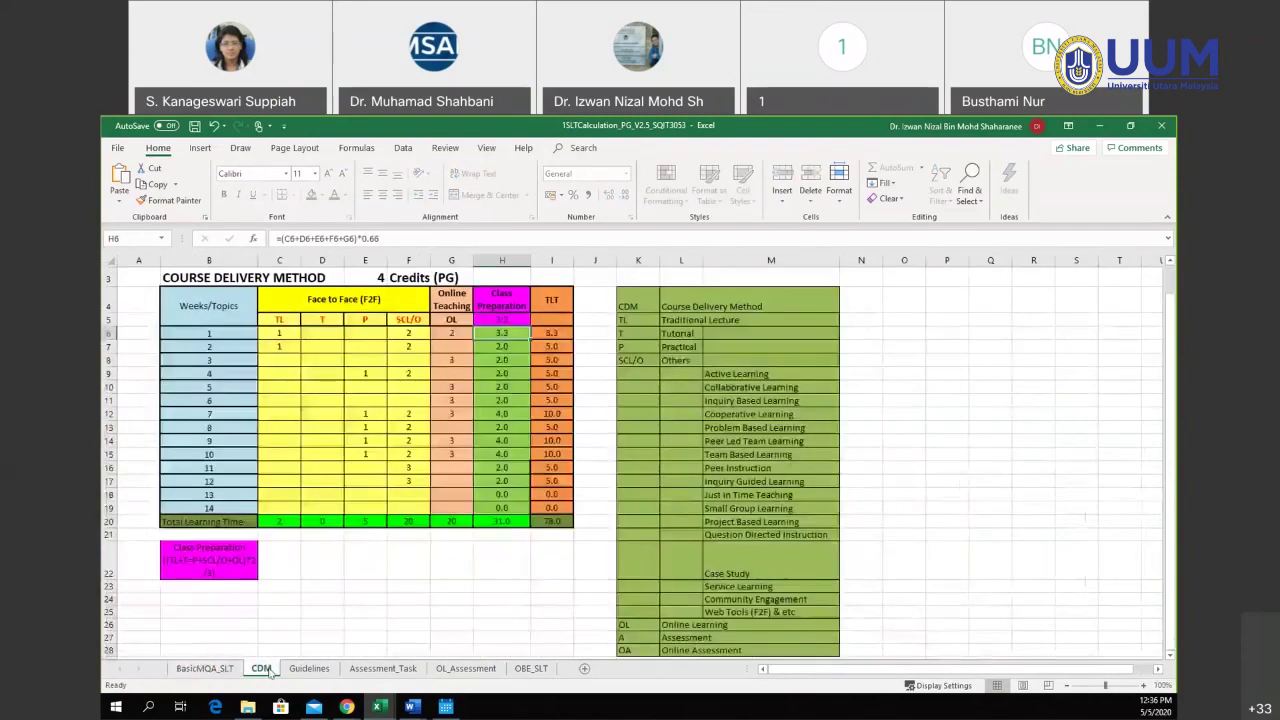
pyautogui.click(506, 256)
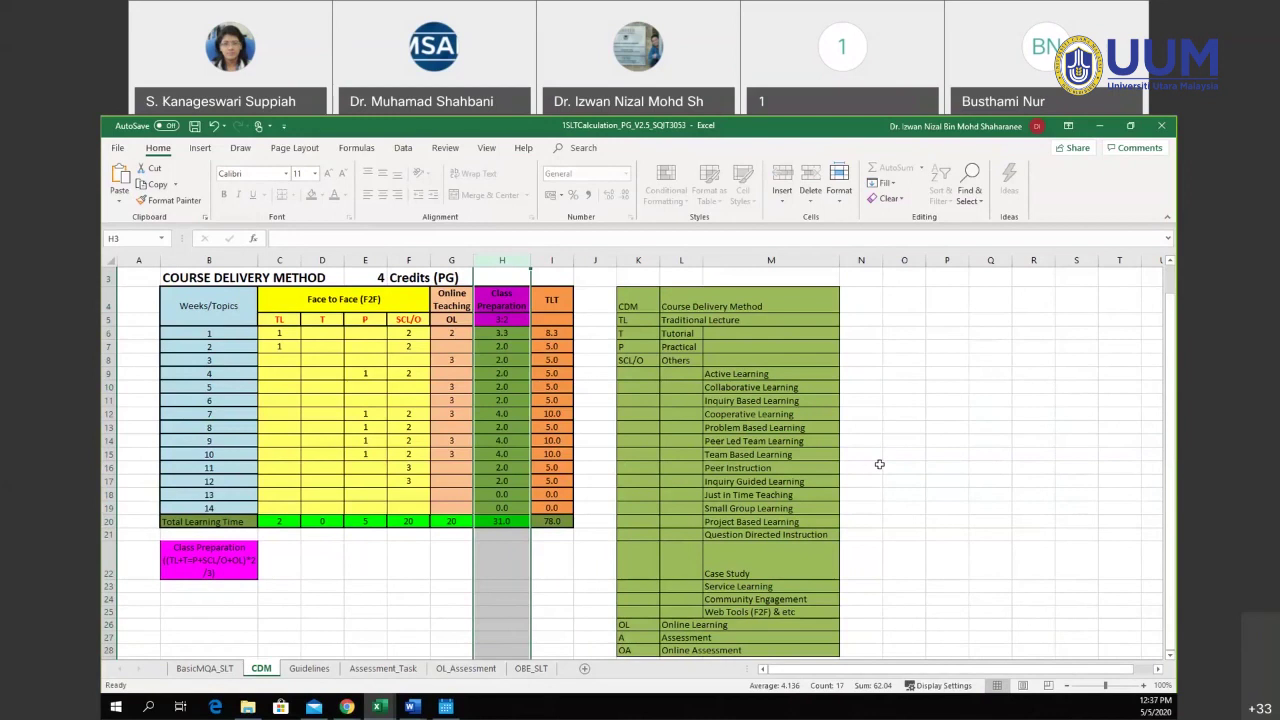
pyautogui.click(205, 668)
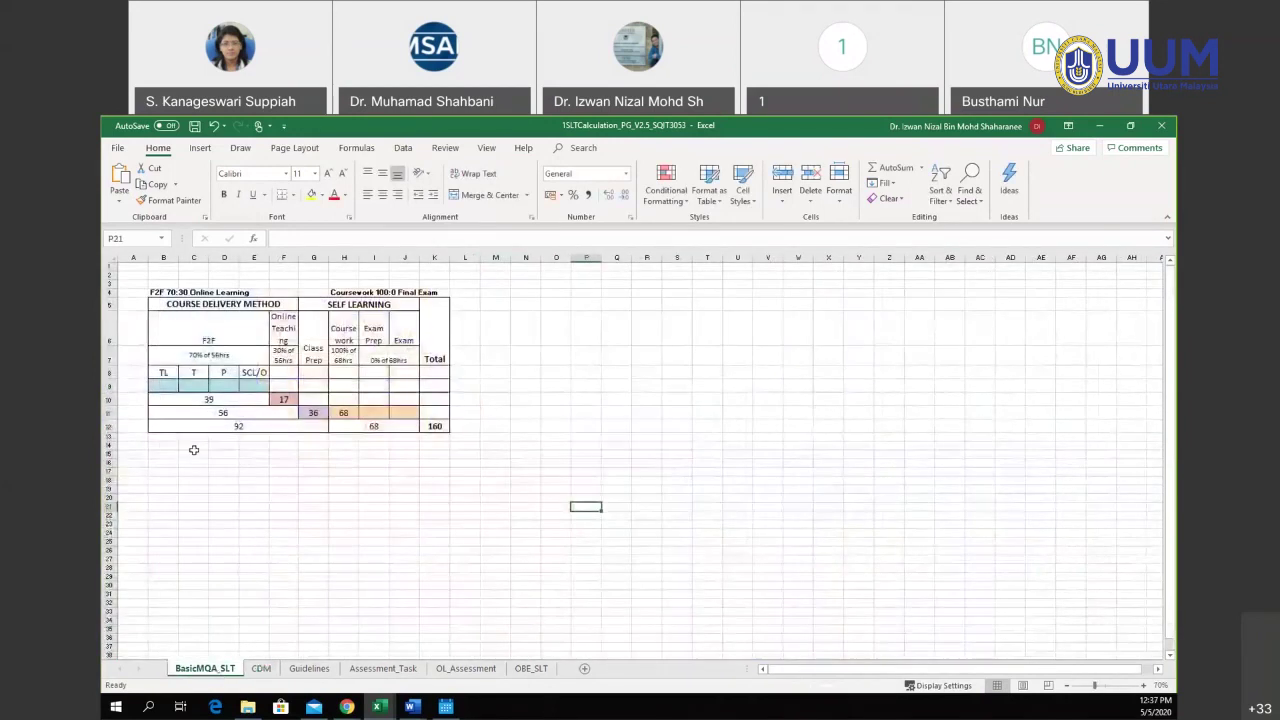
pyautogui.click(259, 668)
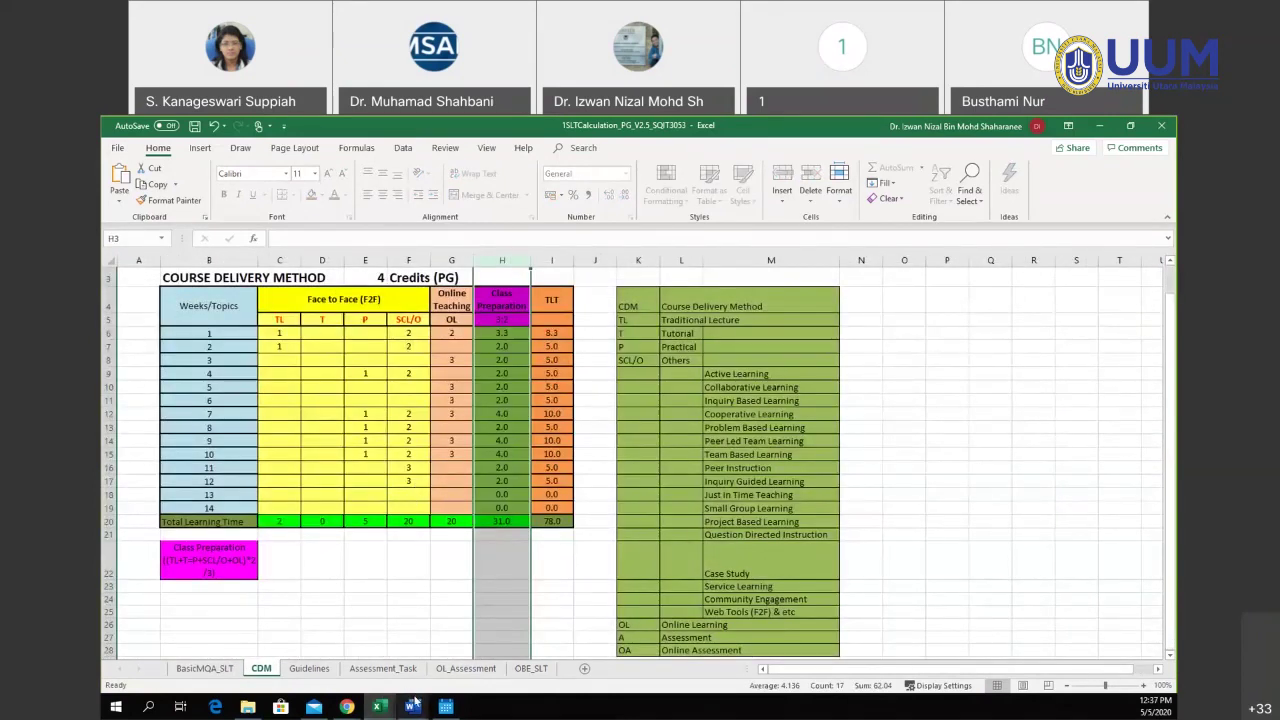
pyautogui.moveTo(414, 703)
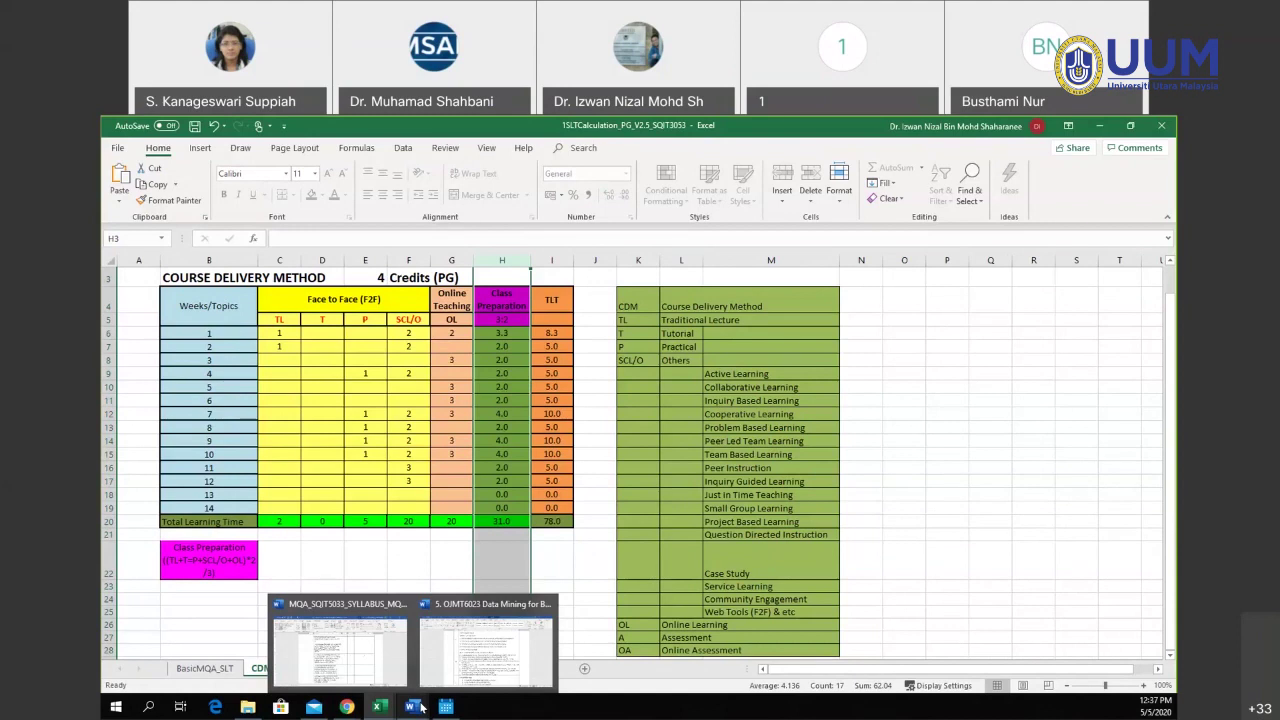
pyautogui.click(389, 568)
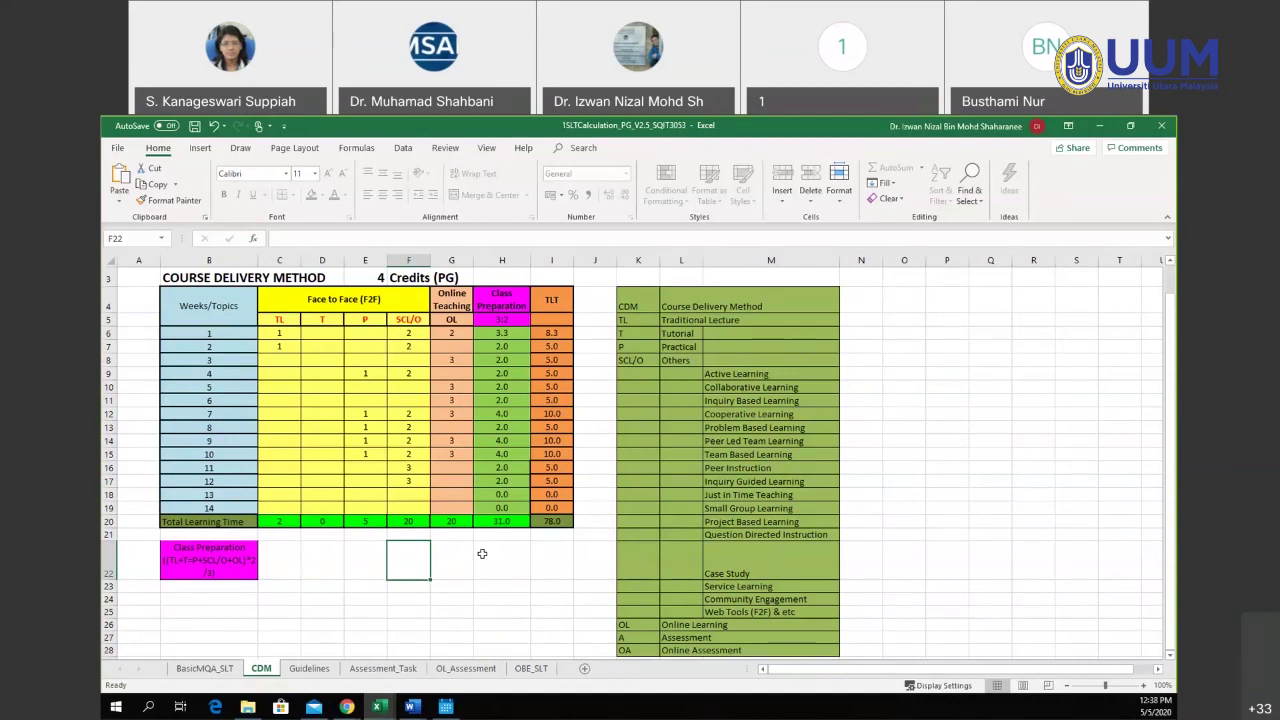
# - Inspect the Class Preparation formulas for week 1, week 9 and the Total Learning Time row without changing them
pyautogui.click(506, 520)
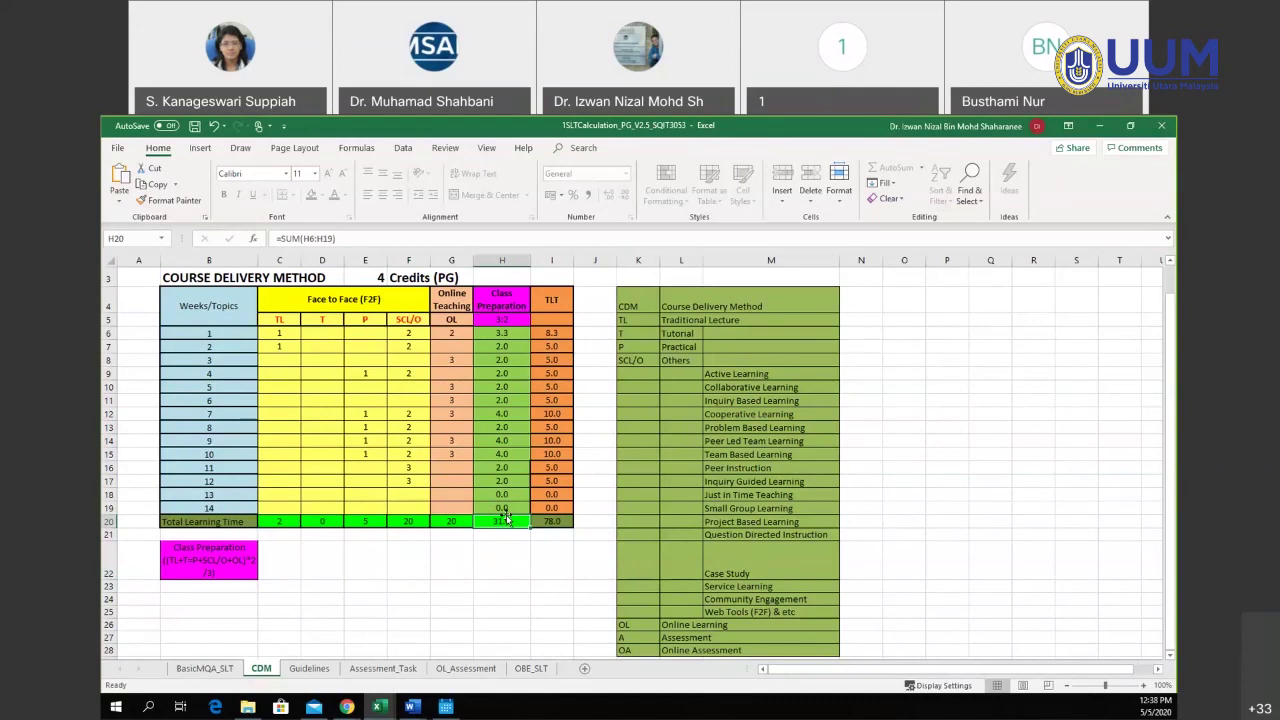
pyautogui.click(502, 332)
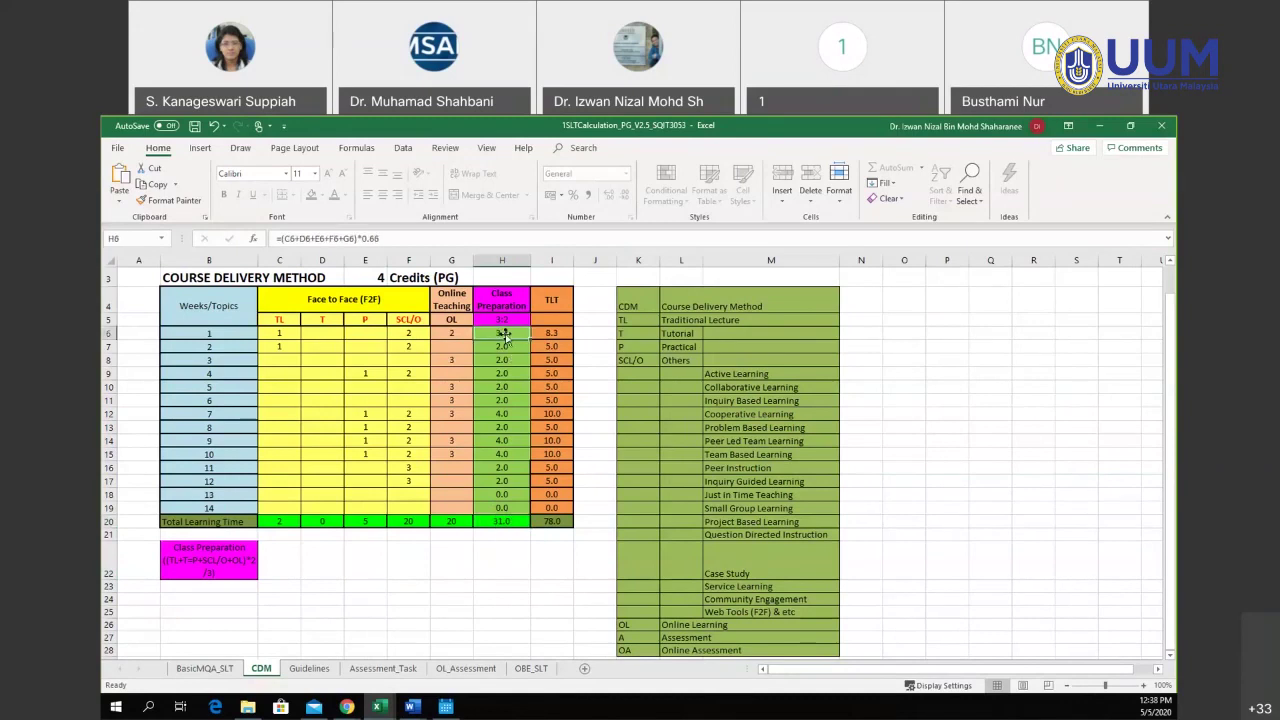
pyautogui.click(385, 237)
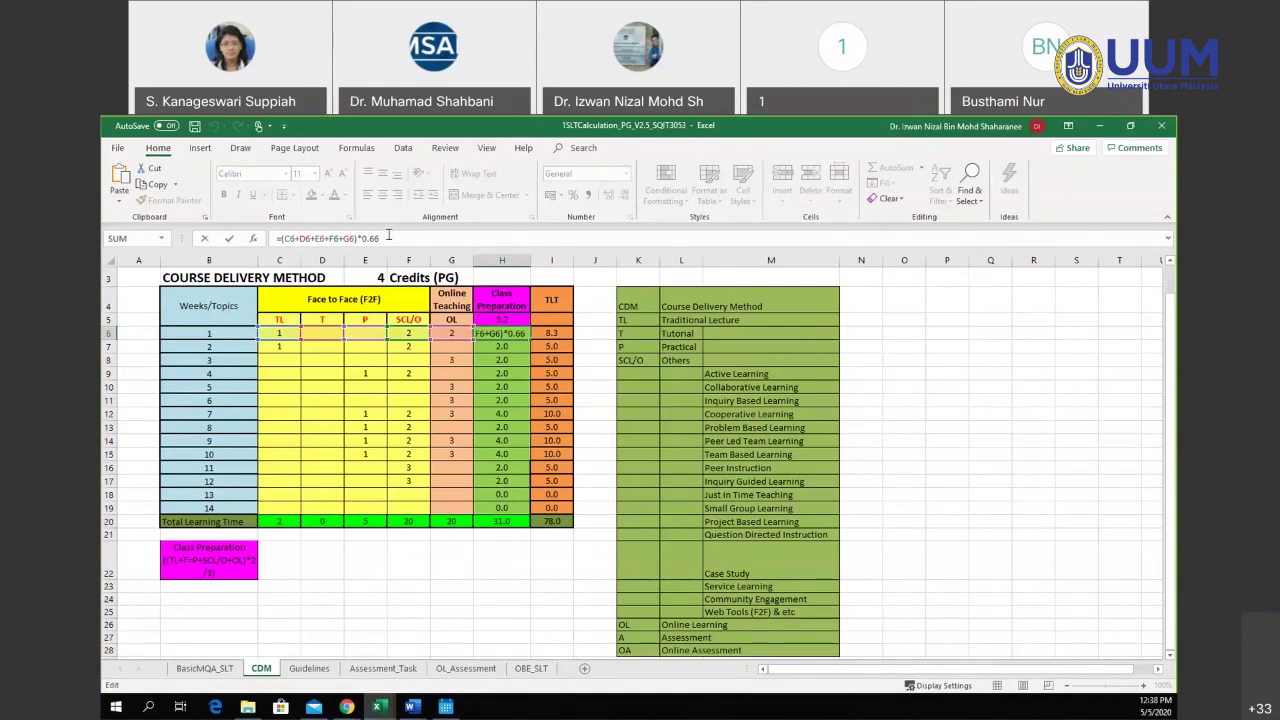
pyautogui.click(508, 436)
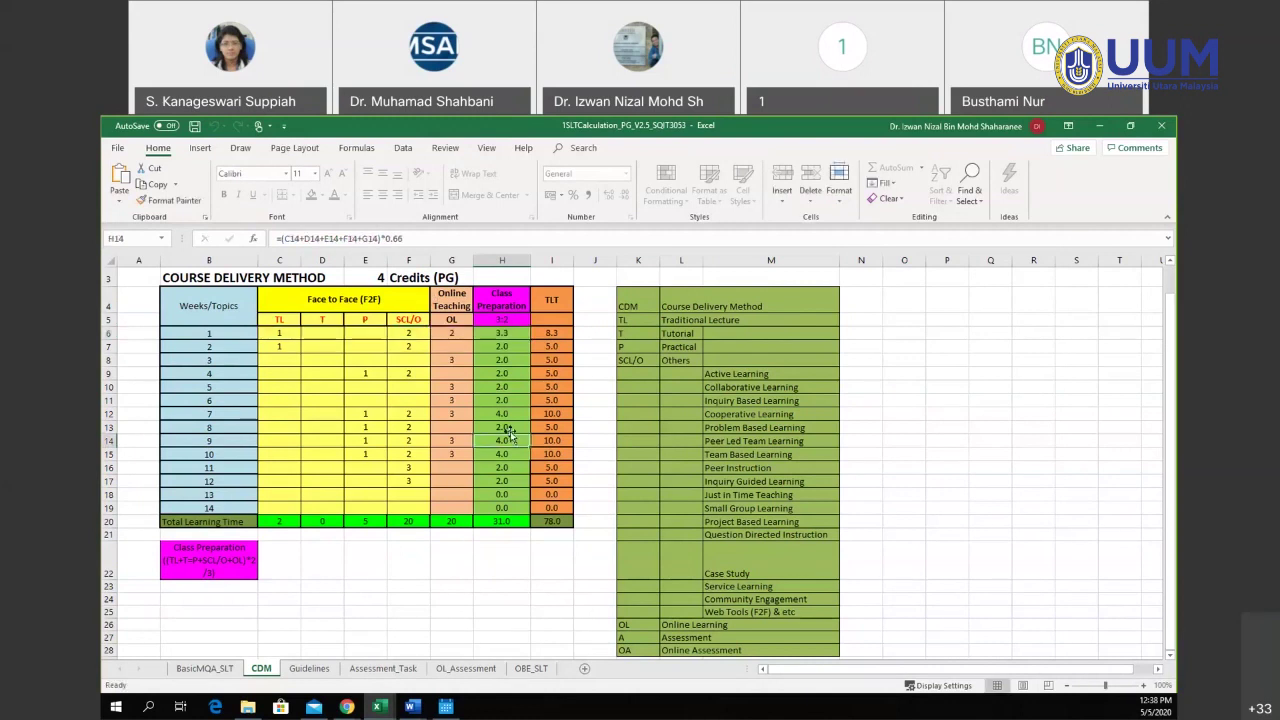
pyautogui.click(494, 522)
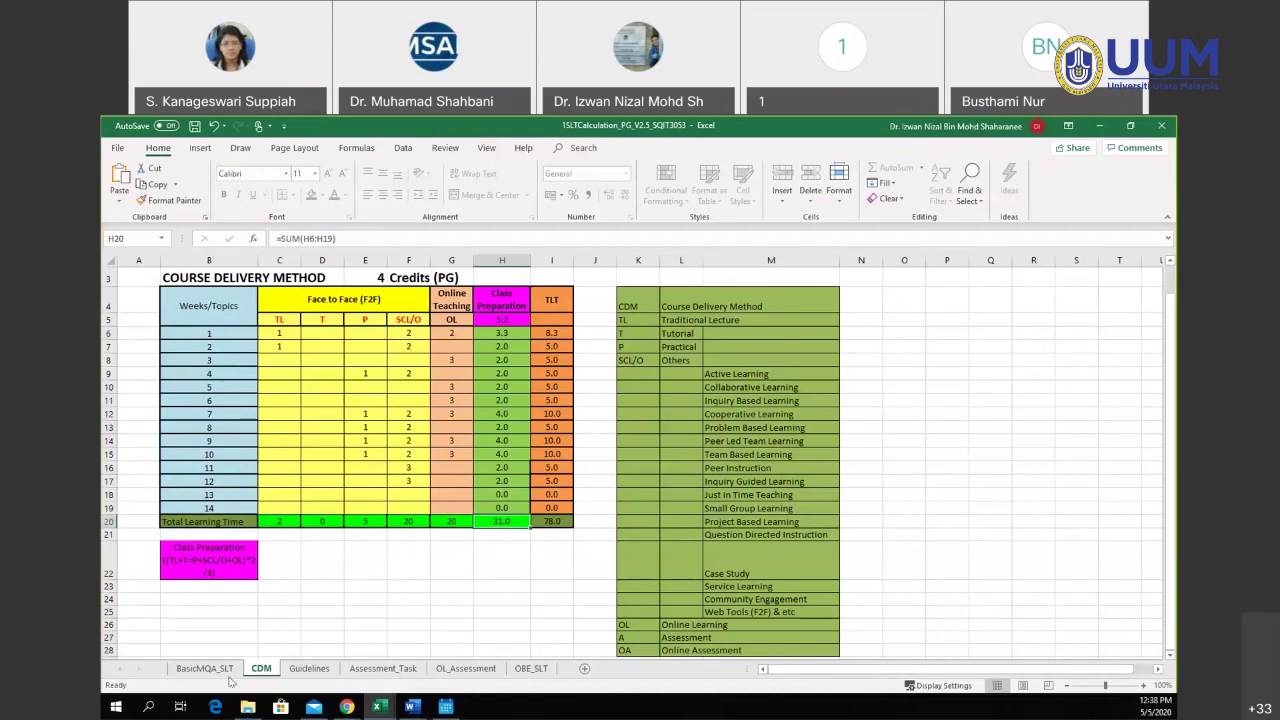
# - Switch to the 1OBE_SLT_PG_4CR workbook and view the F2F 70:30 SLT tables
pyautogui.click(380, 707)
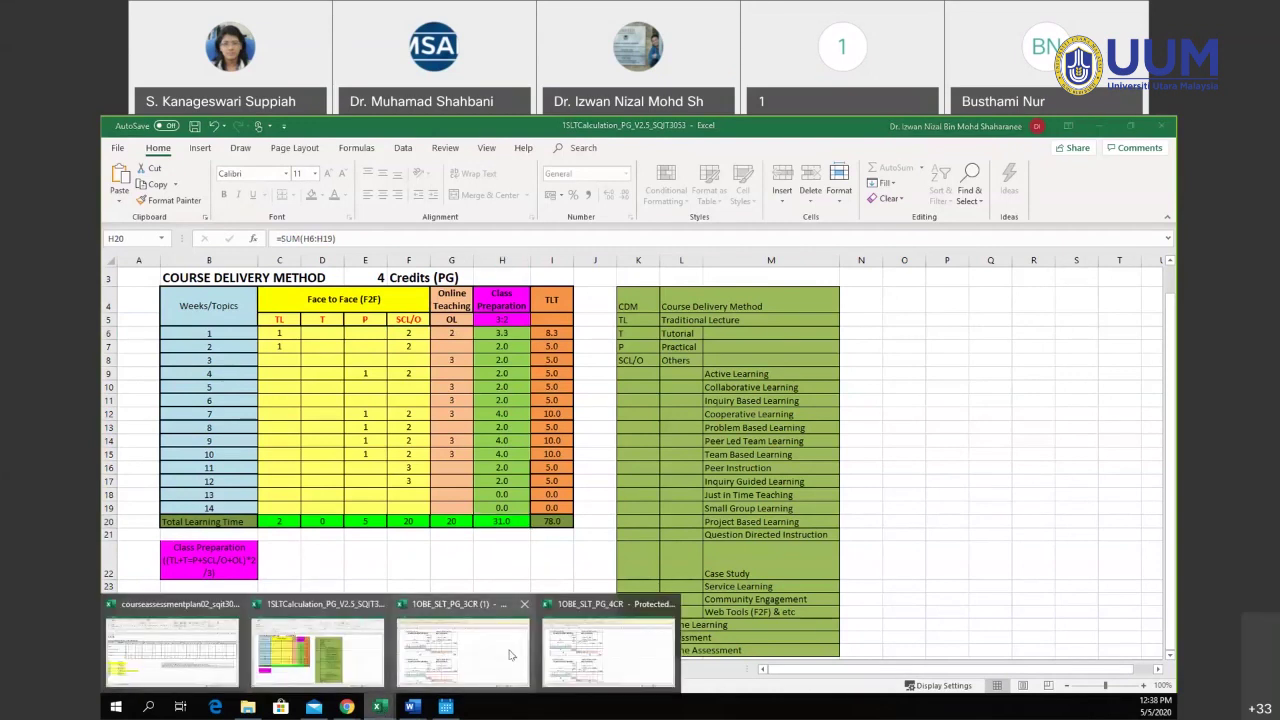
pyautogui.click(594, 652)
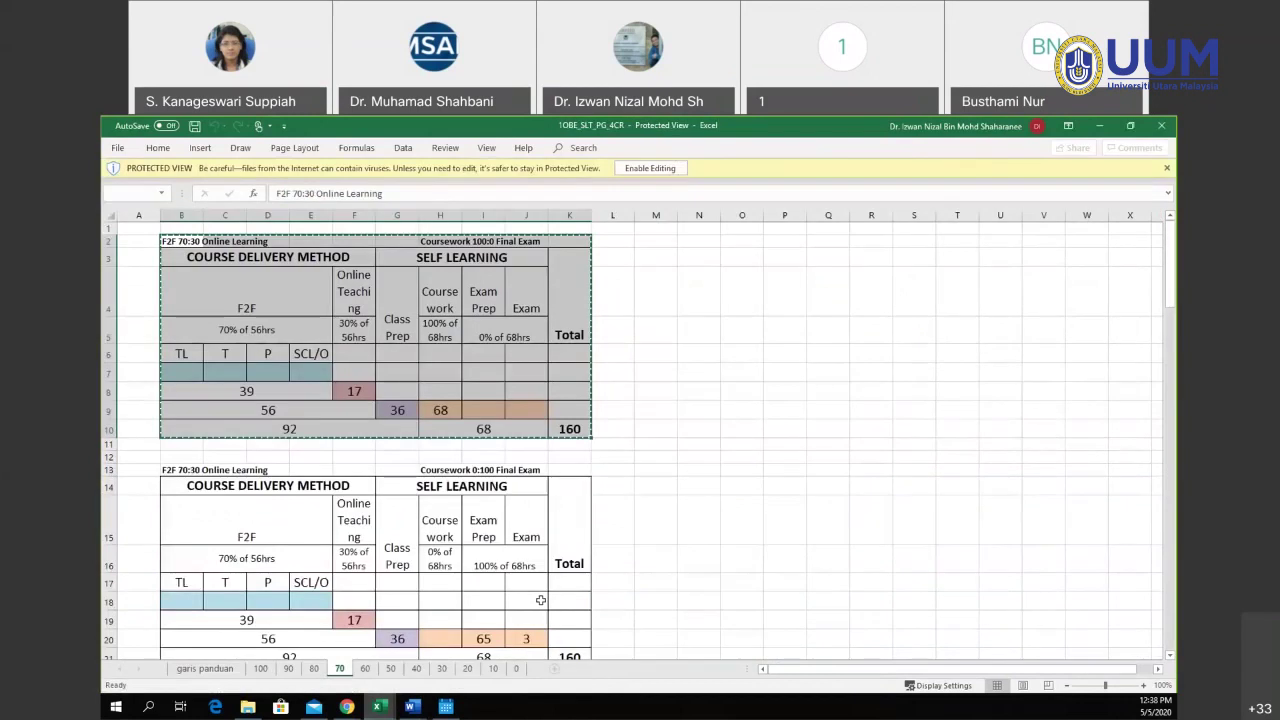
pyautogui.click(770, 522)
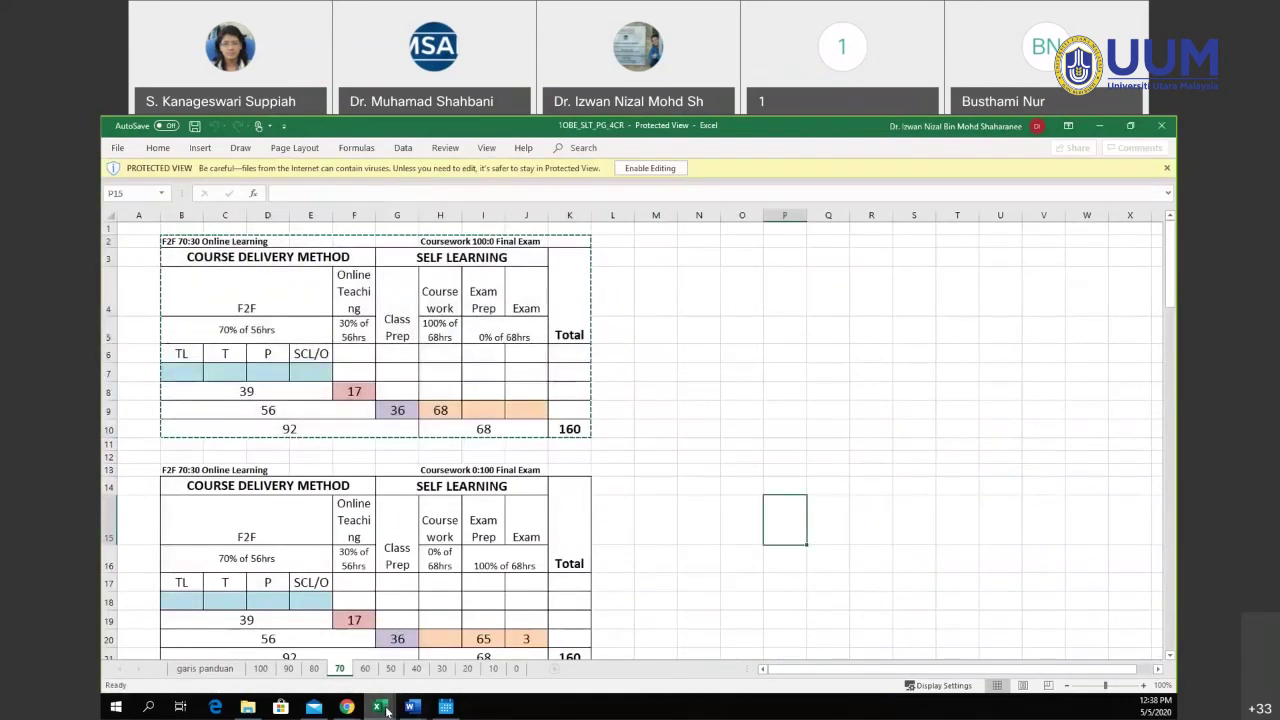
# - Switch to the 1OBE_SLT_PG_3CR (1) workbook and examine the Class Prep and combined delivery hours in the F2F 60:40, Coursework 100:0 table
pyautogui.moveTo(384, 708)
pyautogui.click(435, 650)
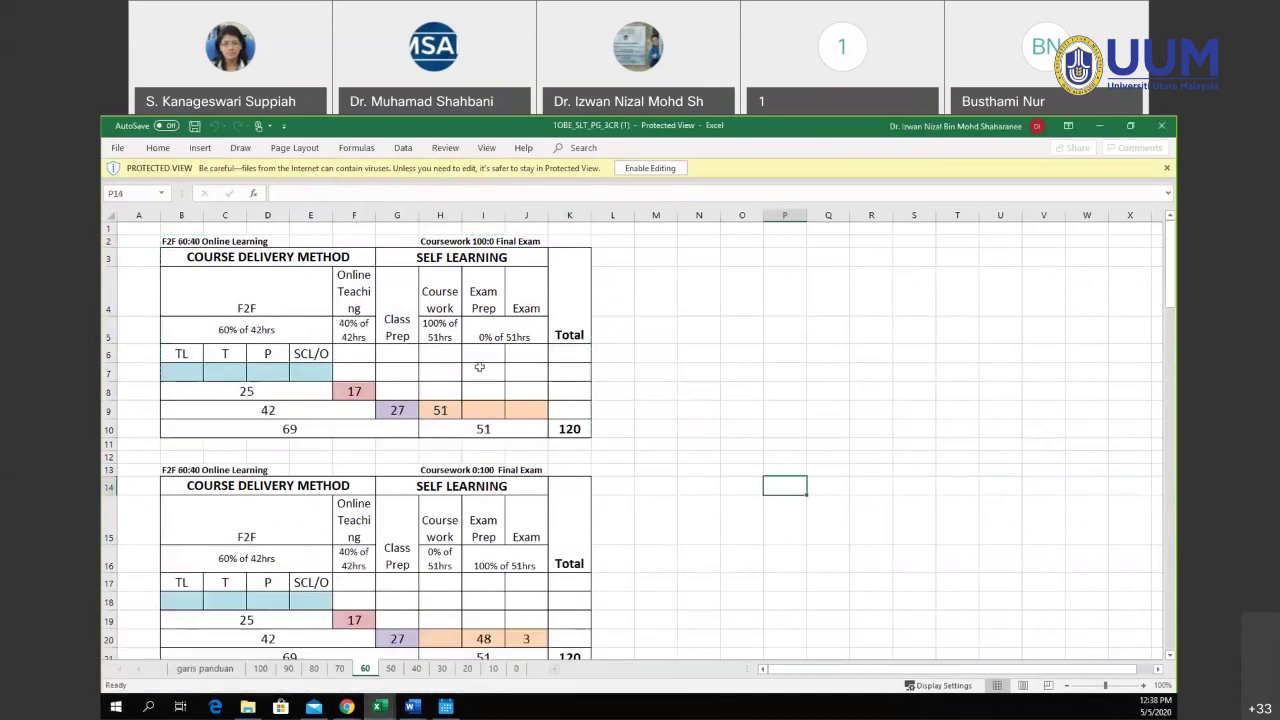
pyautogui.click(476, 415)
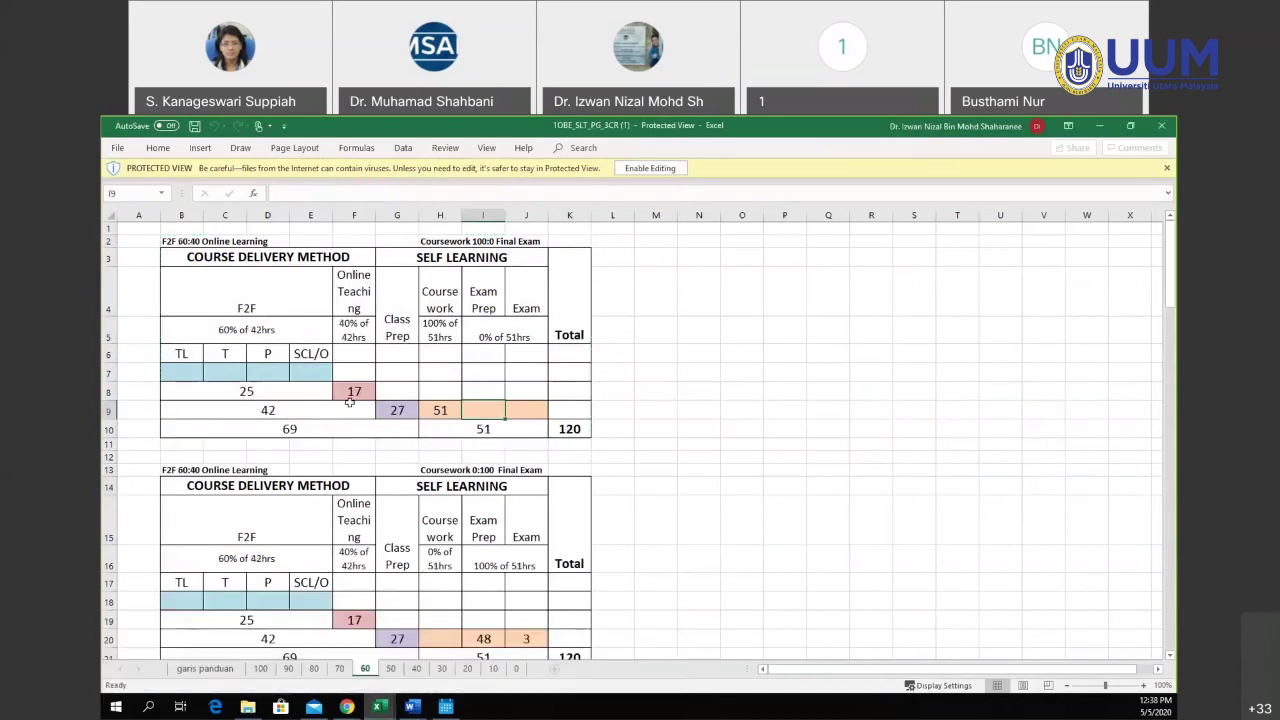
pyautogui.click(399, 410)
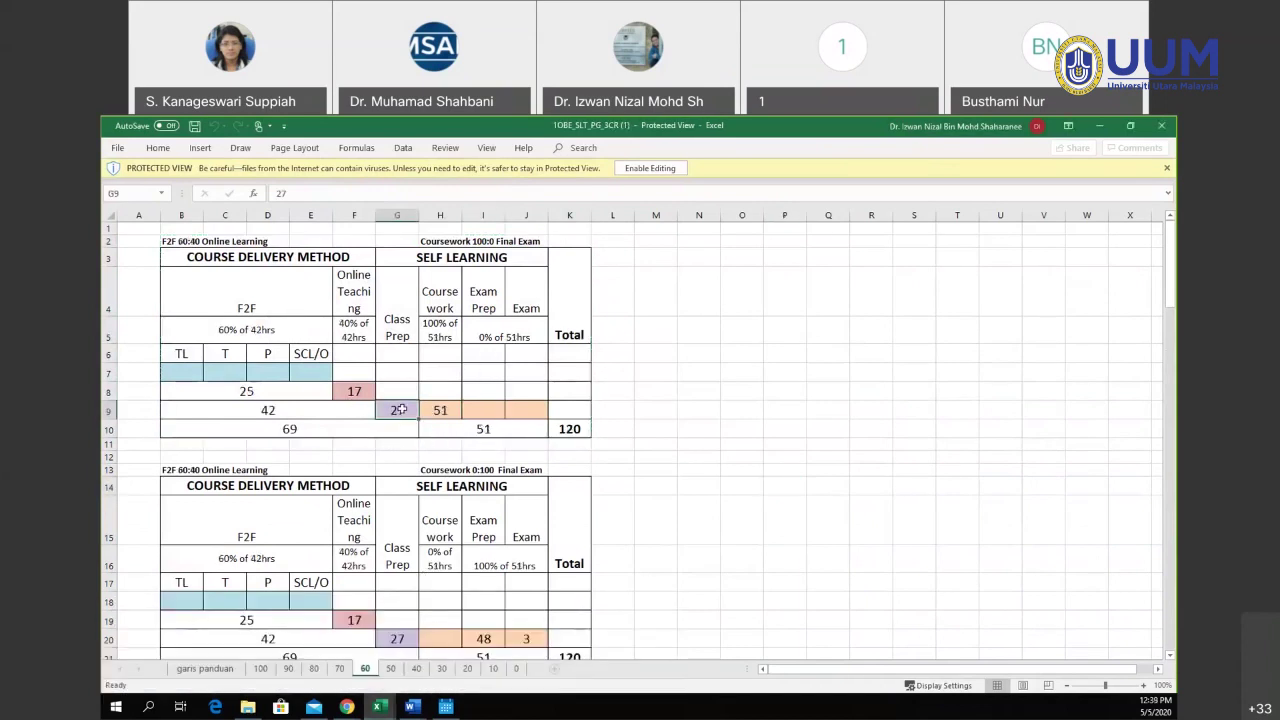
pyautogui.click(288, 410)
pyautogui.click(383, 408)
pyautogui.click(372, 408)
pyautogui.click(385, 402)
pyautogui.click(364, 410)
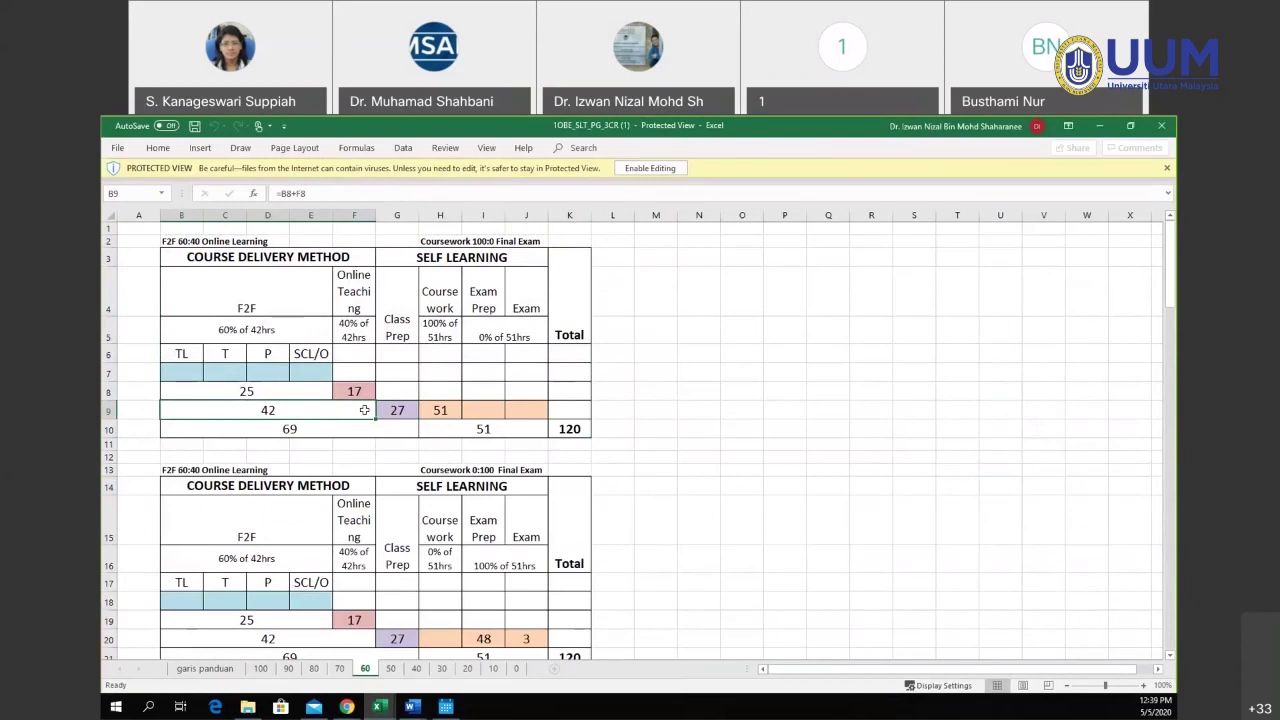